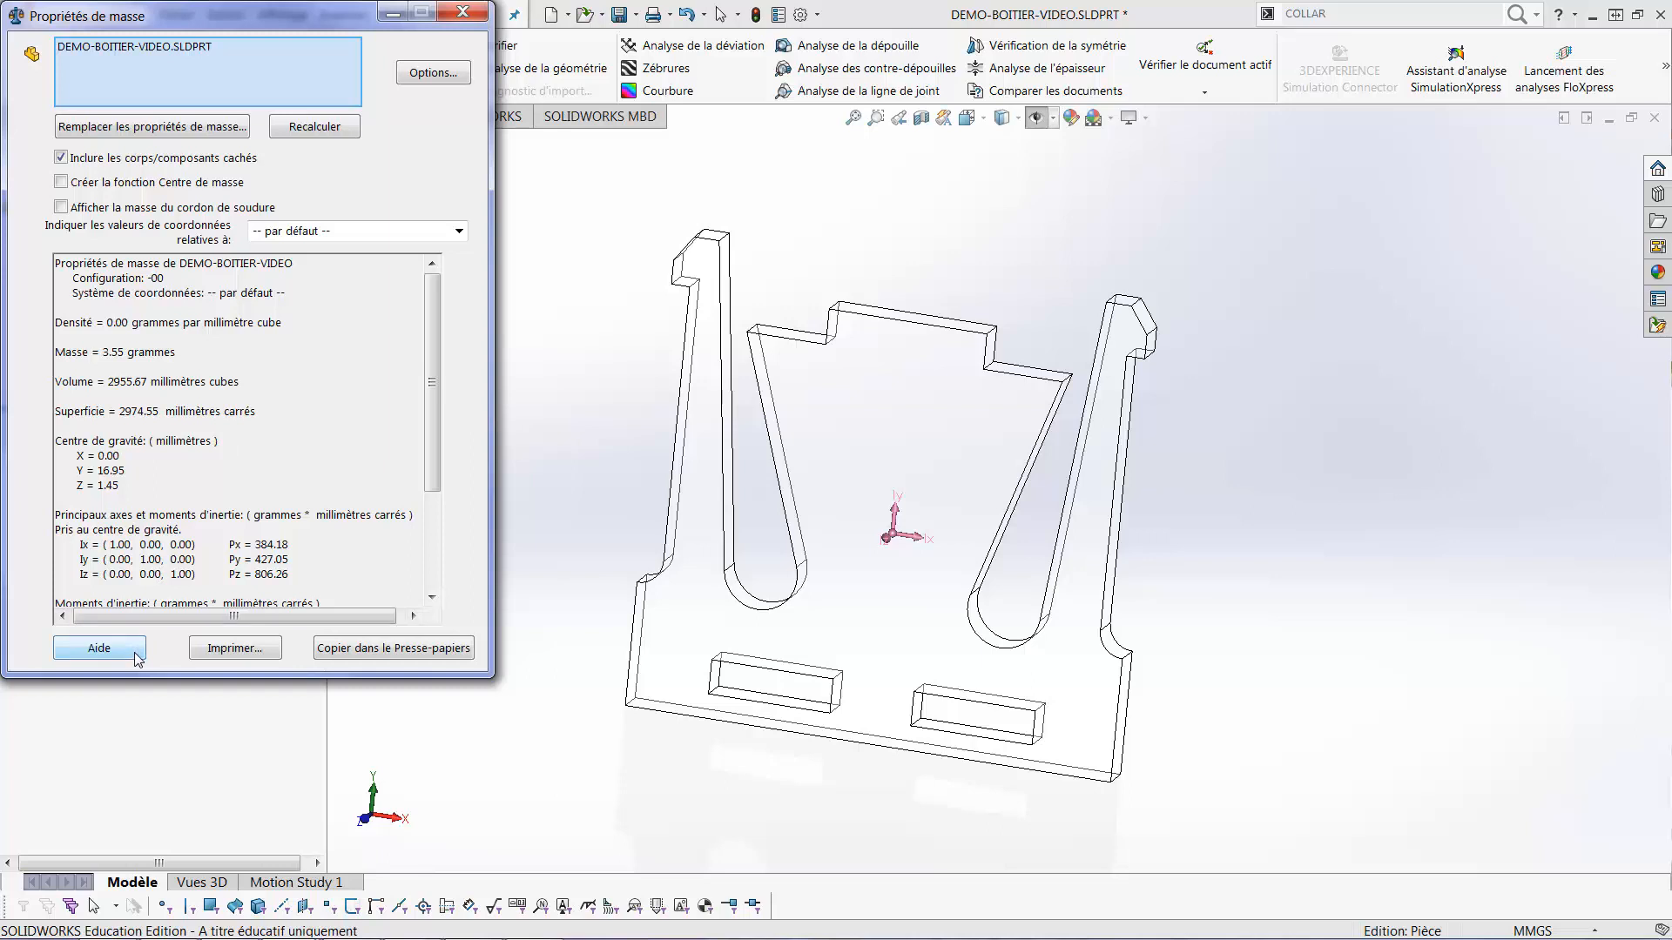
# Close the mass properties and create a reference plane offset 12 mm outward from the clip plate's large flat face
pyautogui.click(463, 14)
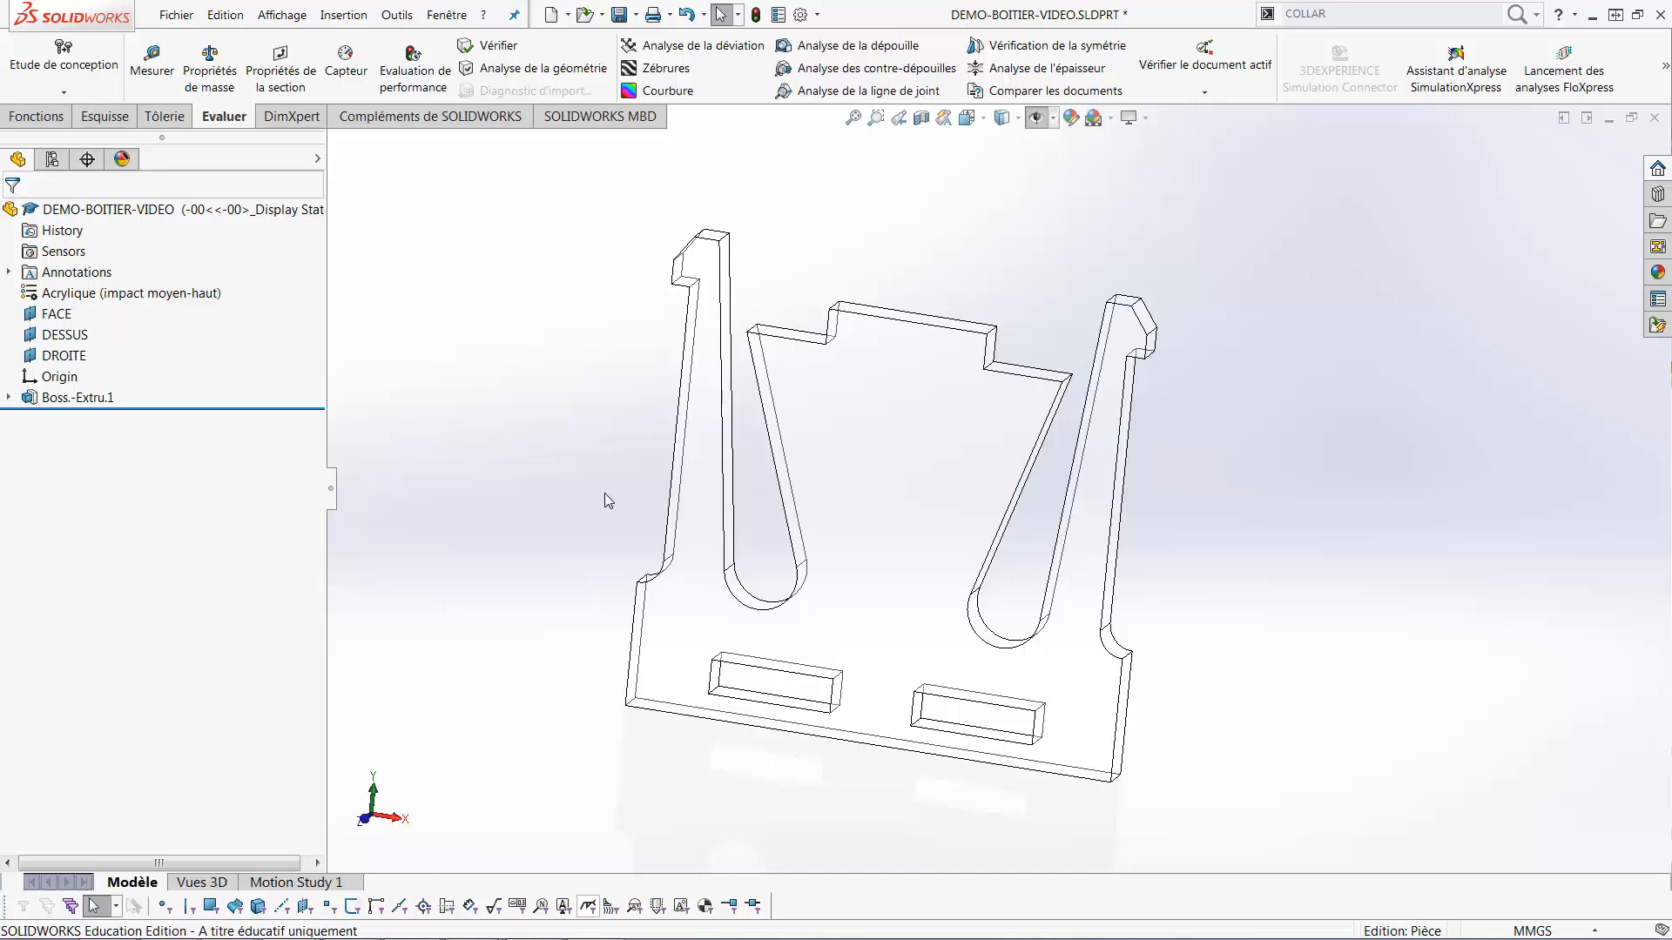
pyautogui.moveTo(609, 496); pyautogui.dragTo(776, 369, button='middle')
pyautogui.scroll(3, 1084, 625)
pyautogui.moveTo(1083, 625); pyautogui.dragTo(1056, 575, button='middle')
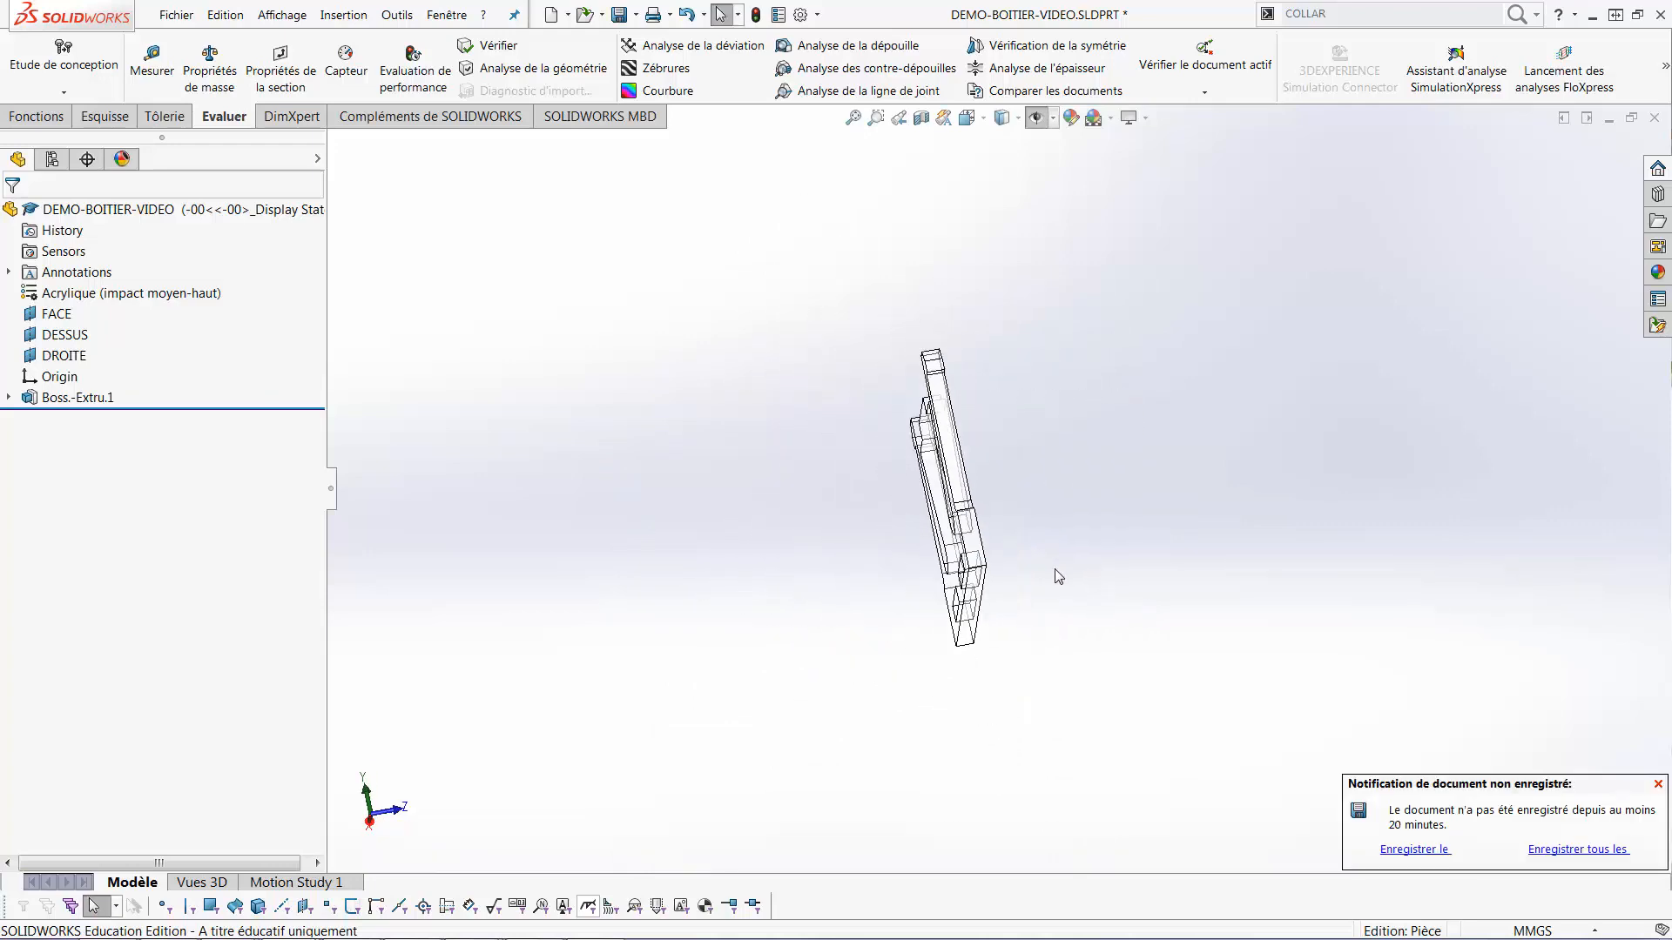
pyautogui.scroll(-3, 1009, 566)
pyautogui.click(869, 499)
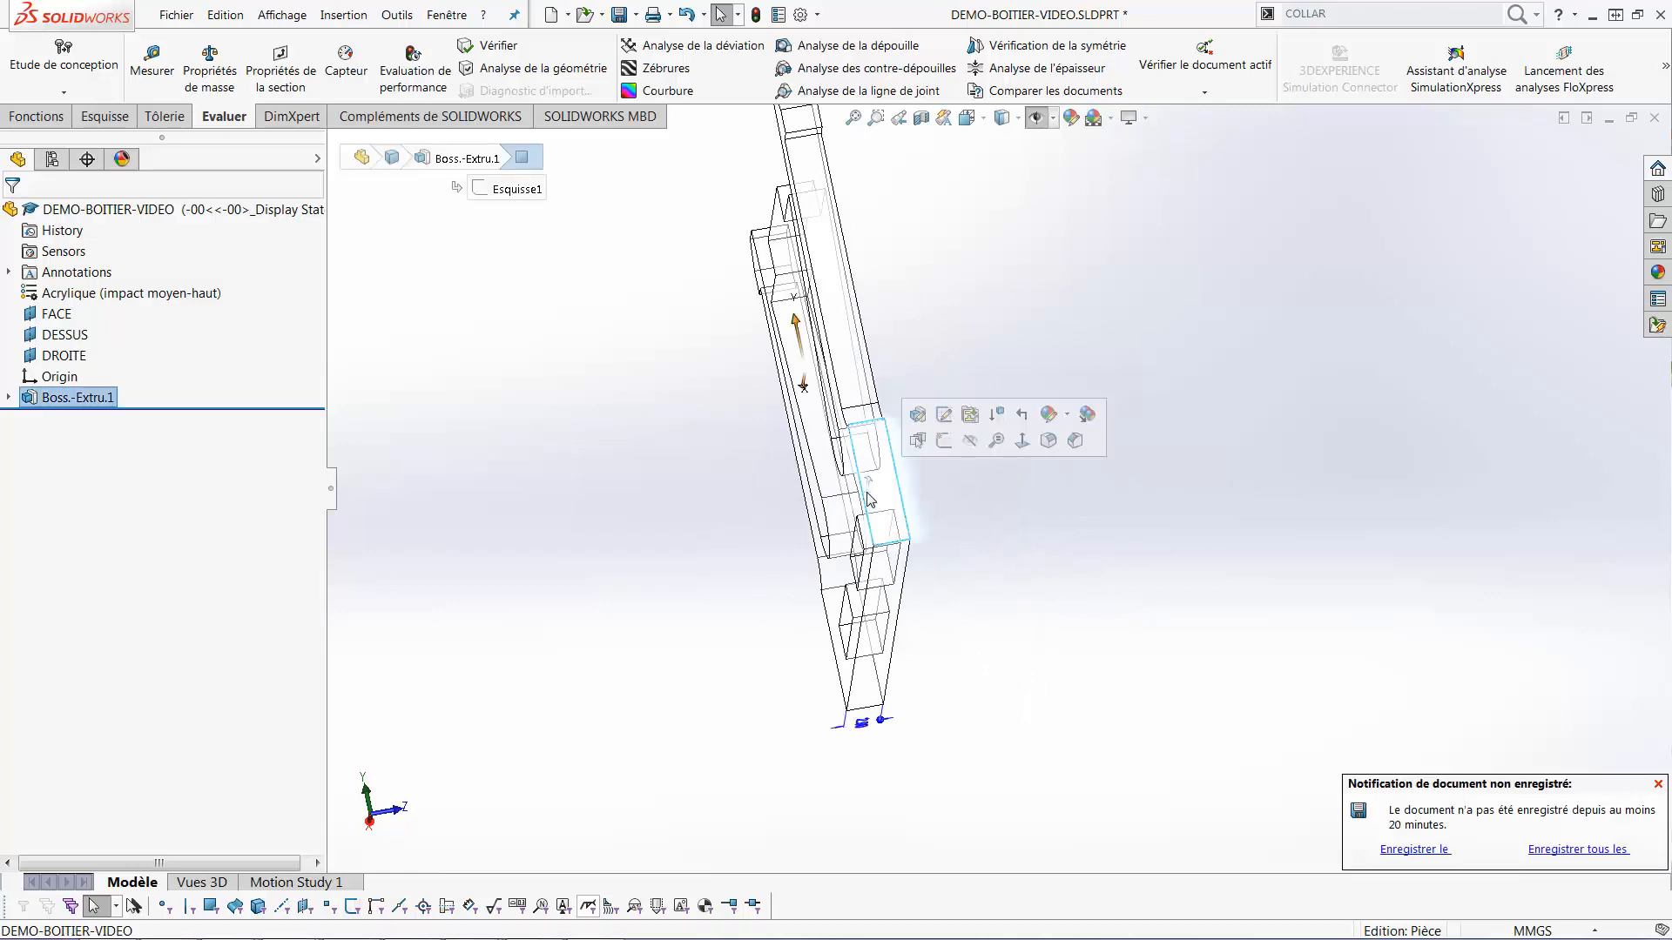
pyautogui.click(961, 530)
pyautogui.moveTo(981, 548); pyautogui.dragTo(855, 358, button='middle')
pyautogui.click(930, 393)
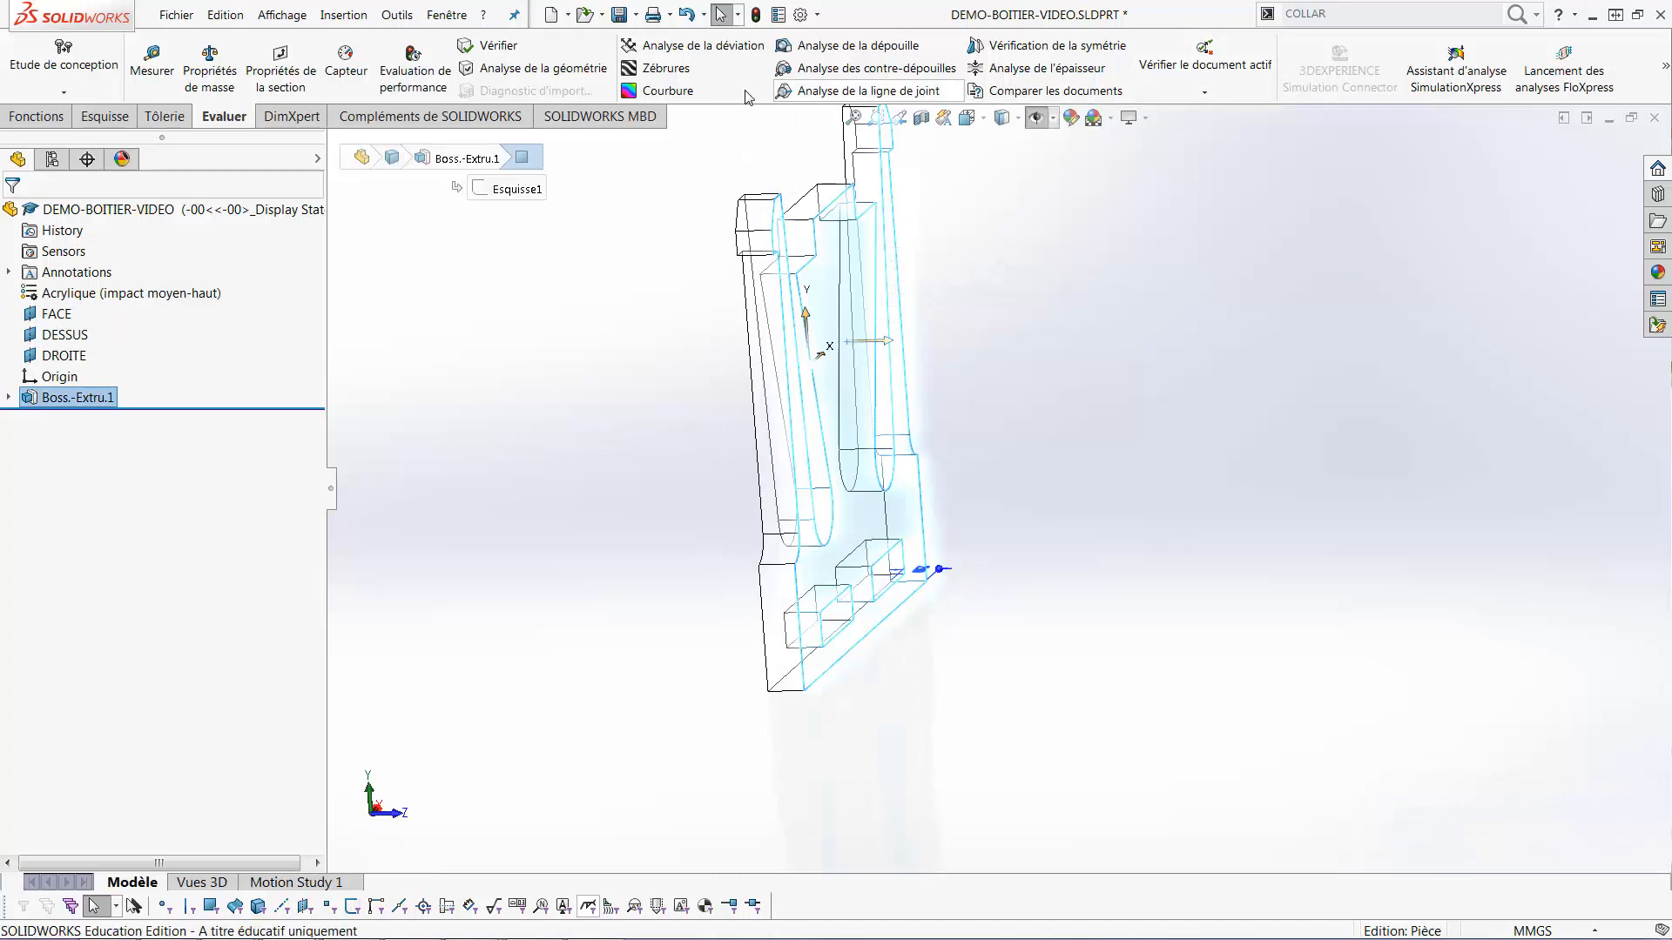
pyautogui.click(39, 116)
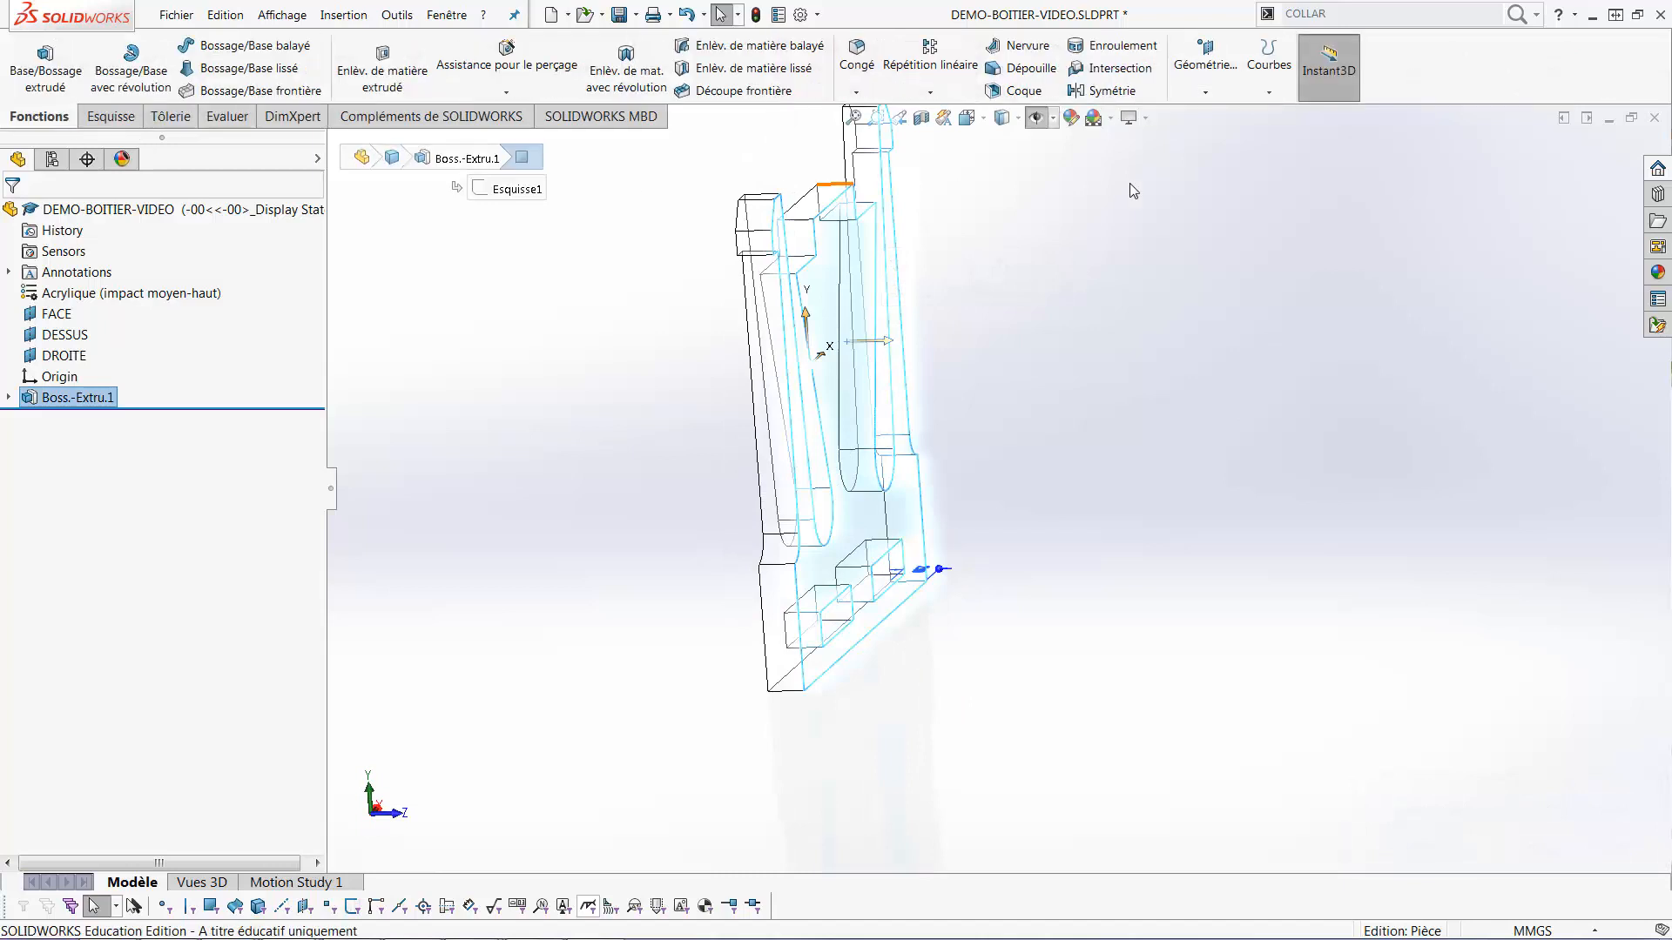
pyautogui.click(1205, 87)
pyautogui.click(1210, 112)
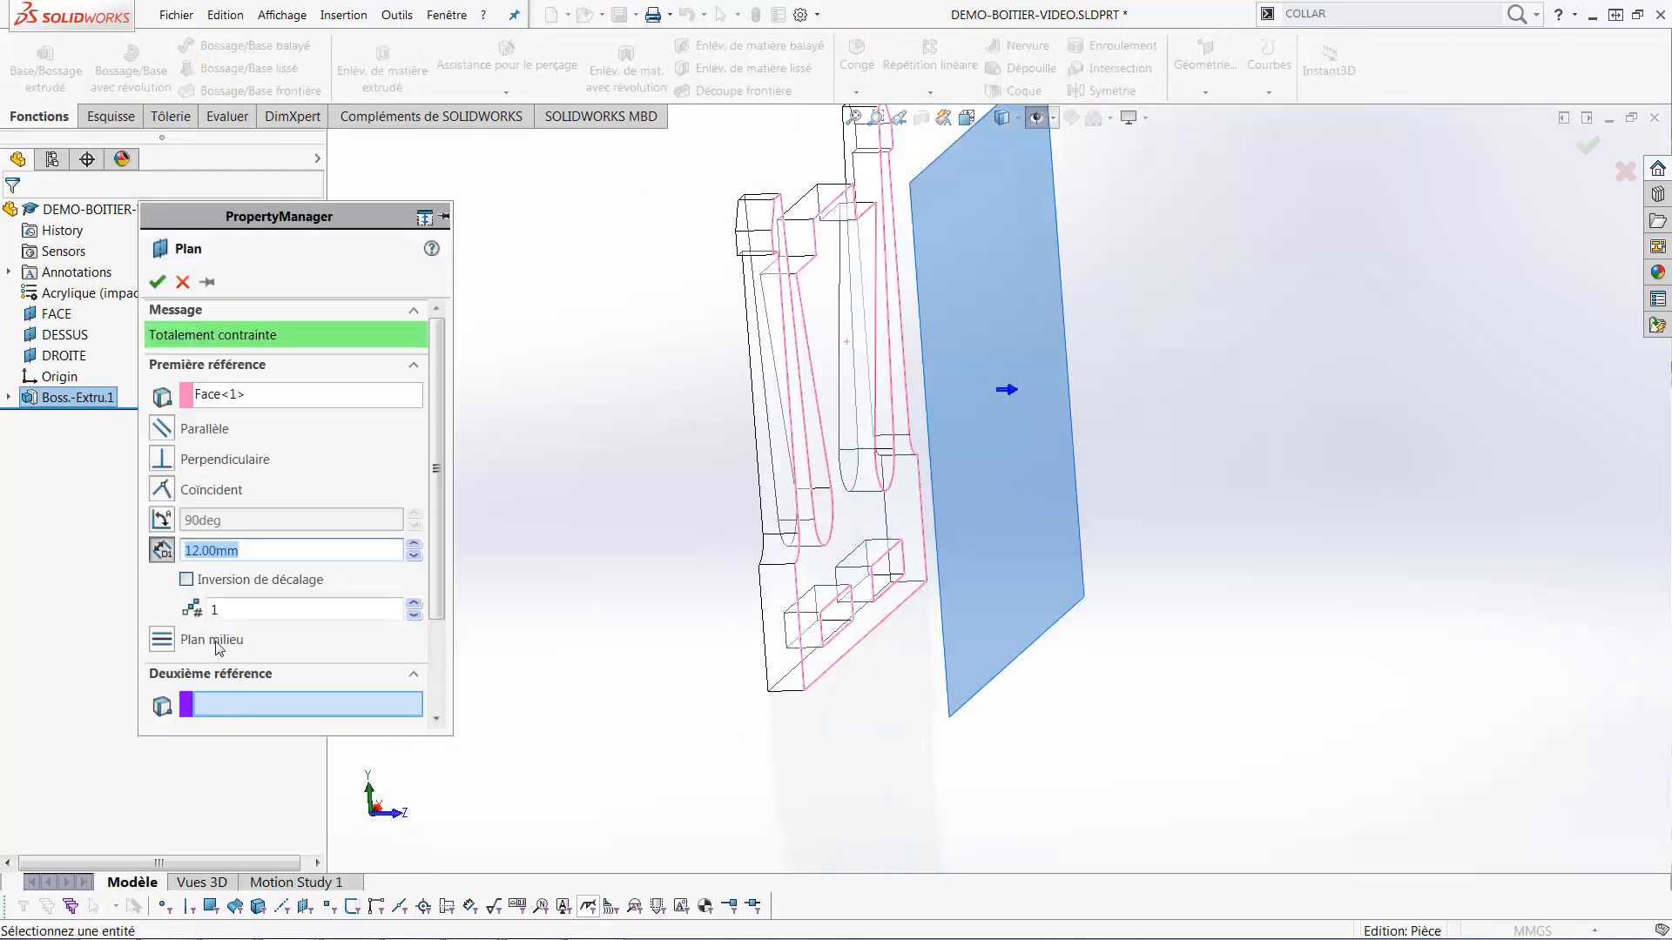
pyautogui.click(158, 283)
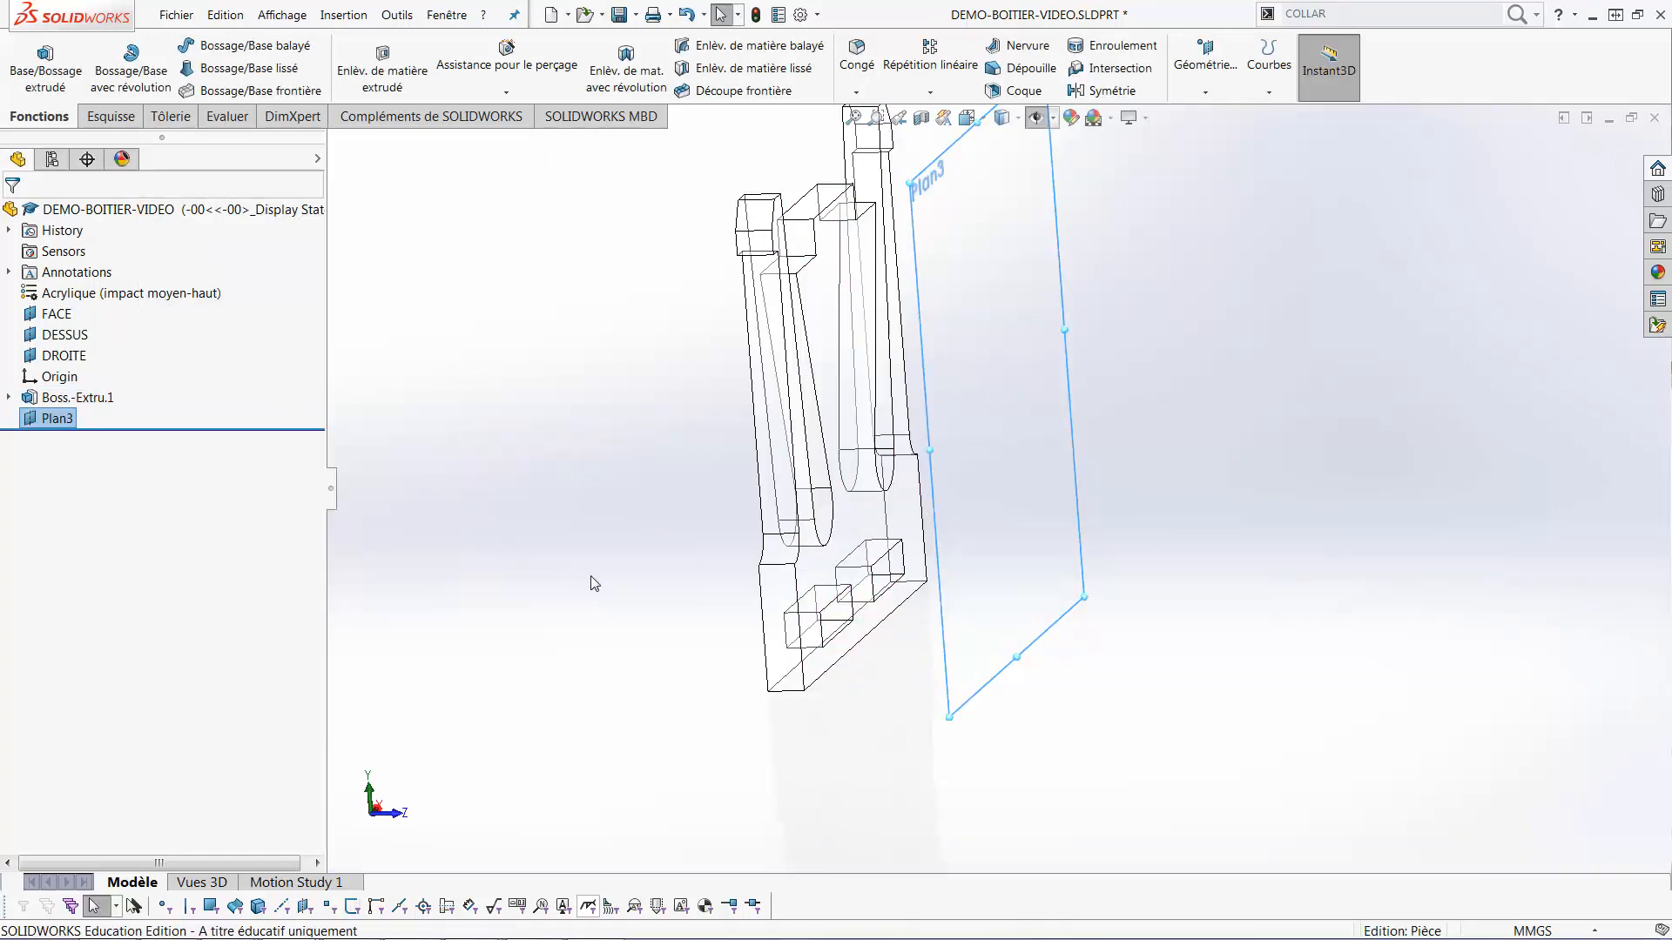
# Mirror the clip plate body about the new offset plane, with merging of solids turned off
pyautogui.moveTo(590, 576); pyautogui.dragTo(620, 592, button='middle')
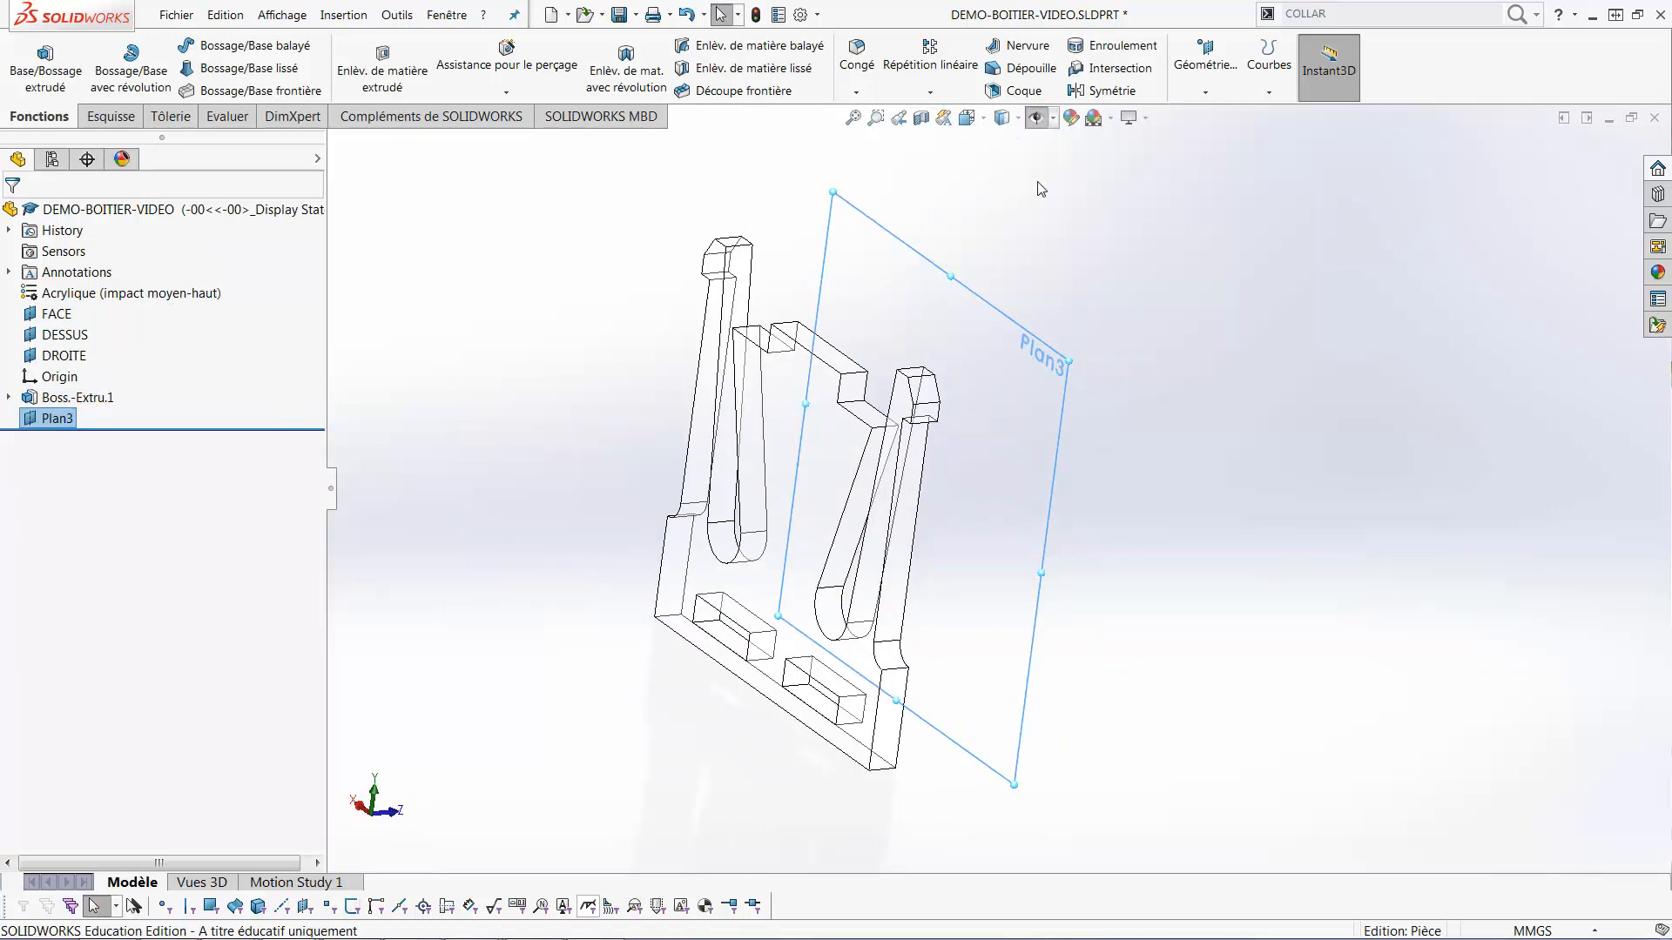
pyautogui.click(1109, 93)
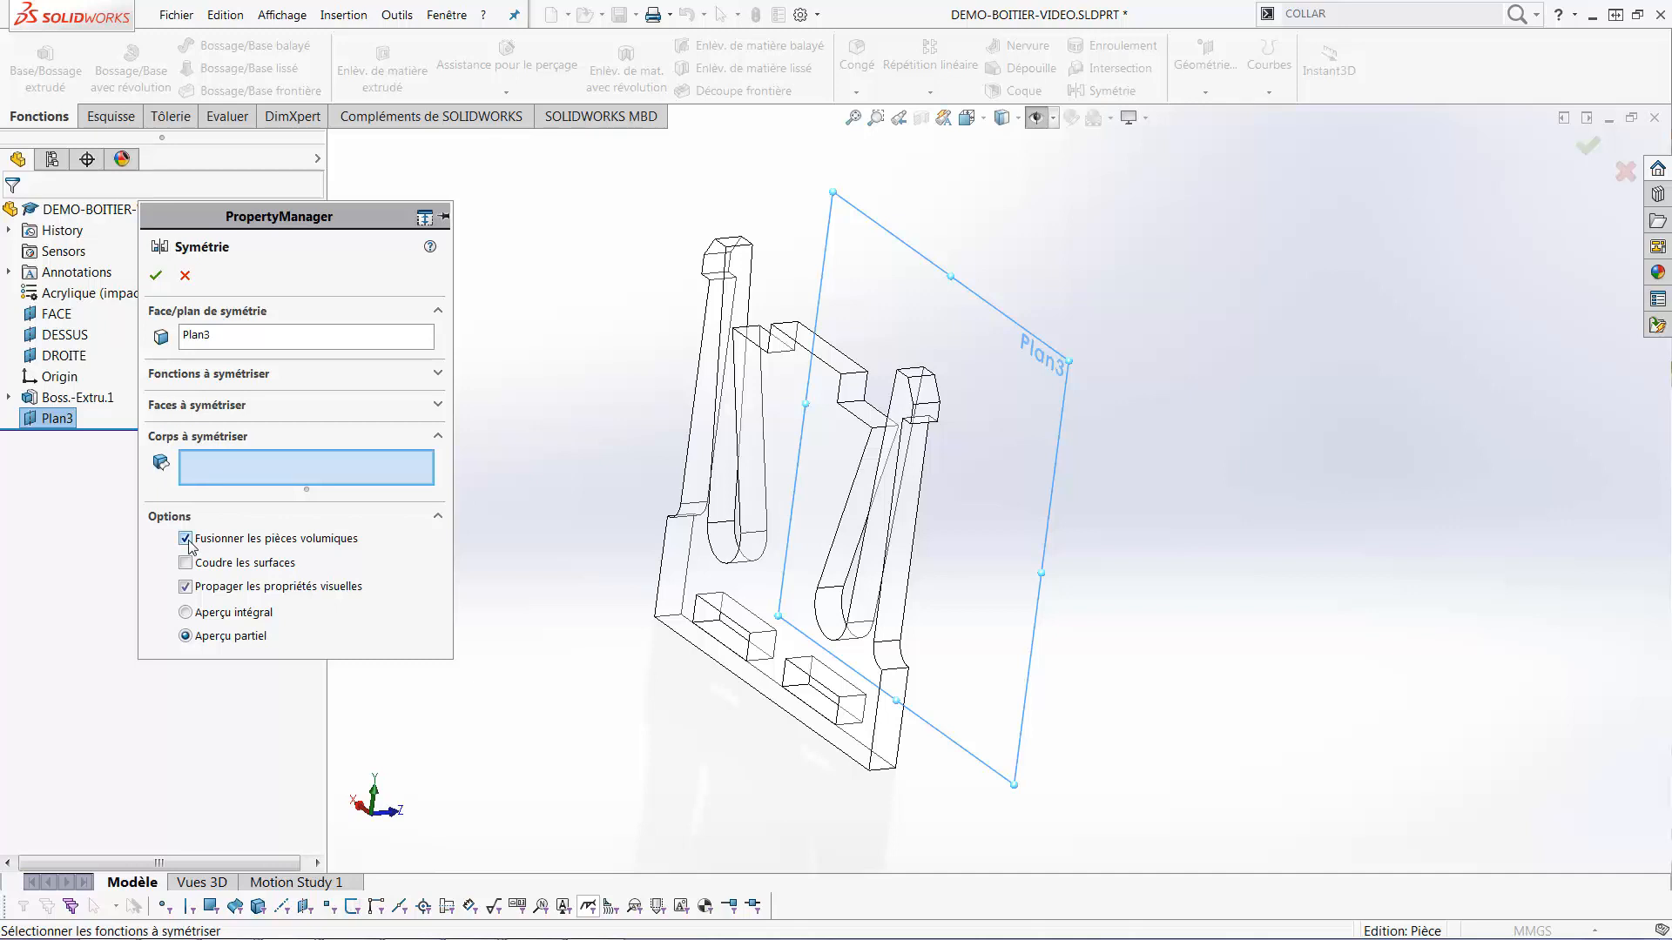
pyautogui.click(711, 584)
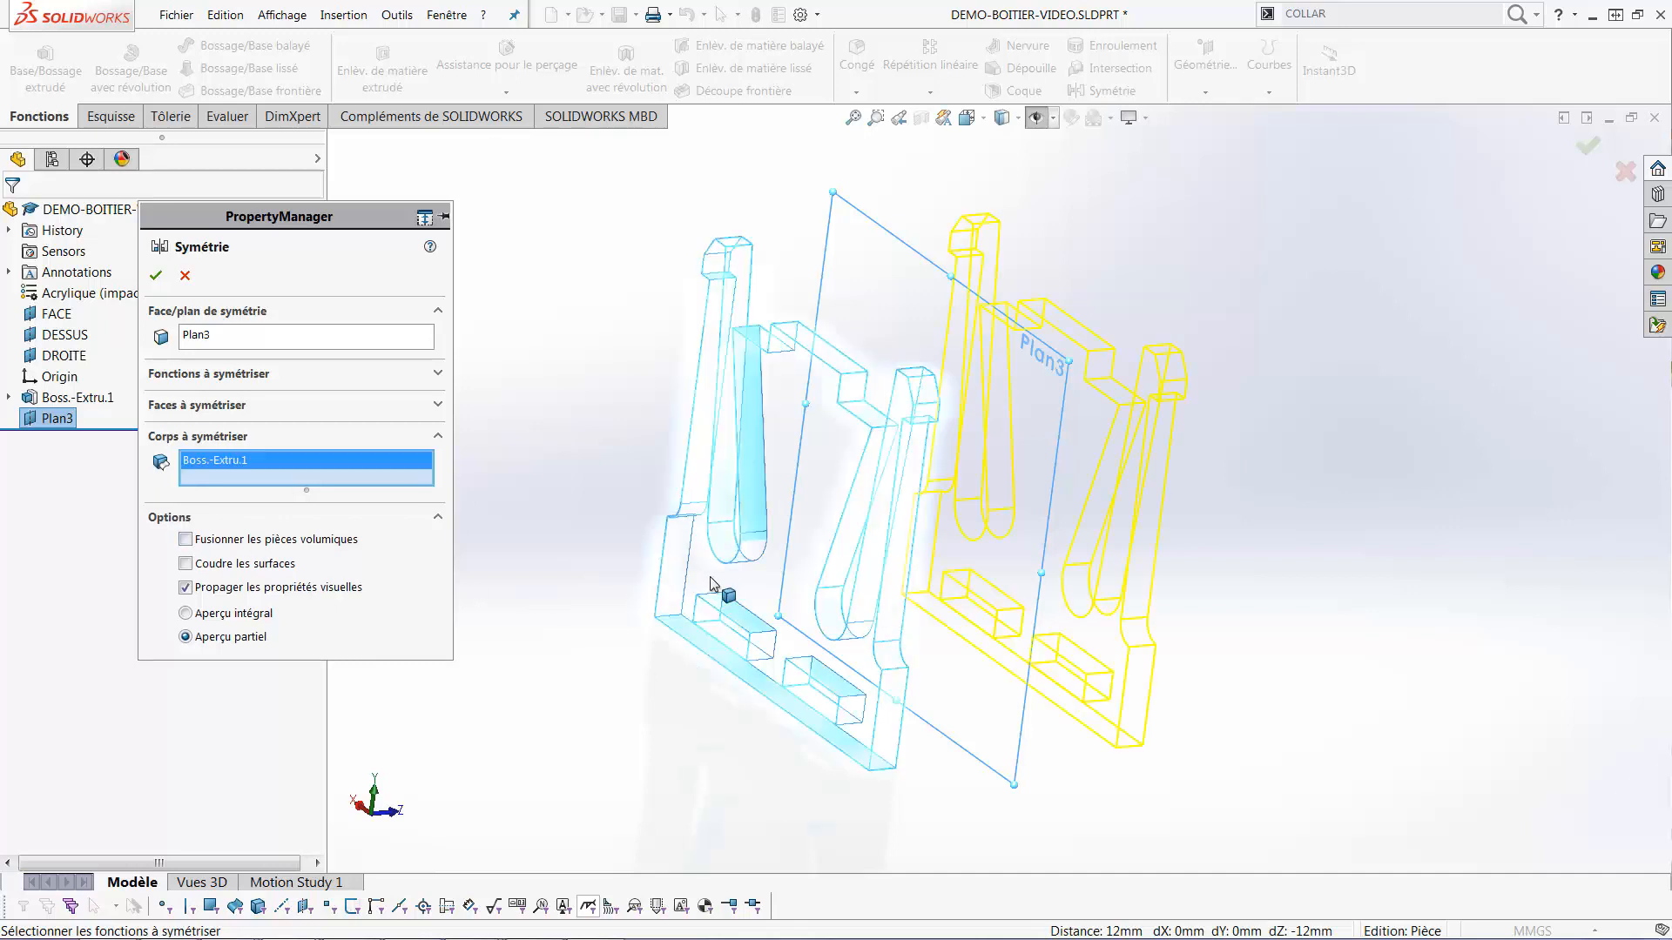
pyautogui.click(160, 273)
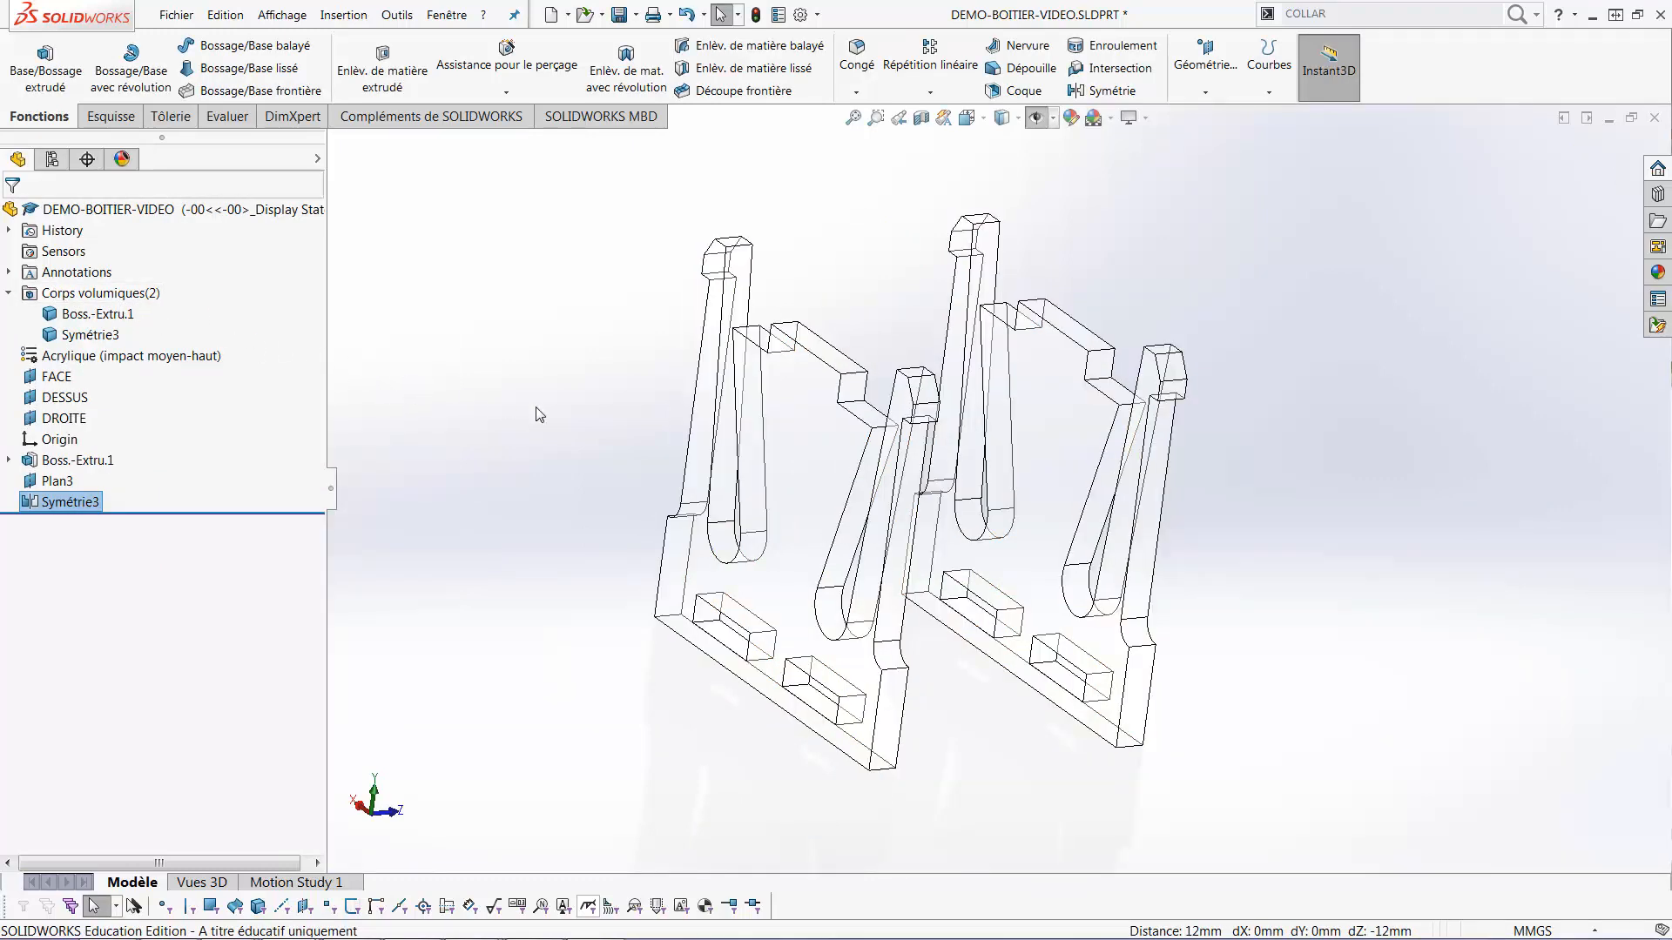
# Create a reference plane parallel to the DESSUS plane through the midpoint of a rectangular slot's short vertical edge
pyautogui.moveTo(535, 406); pyautogui.dragTo(577, 414, button='middle')
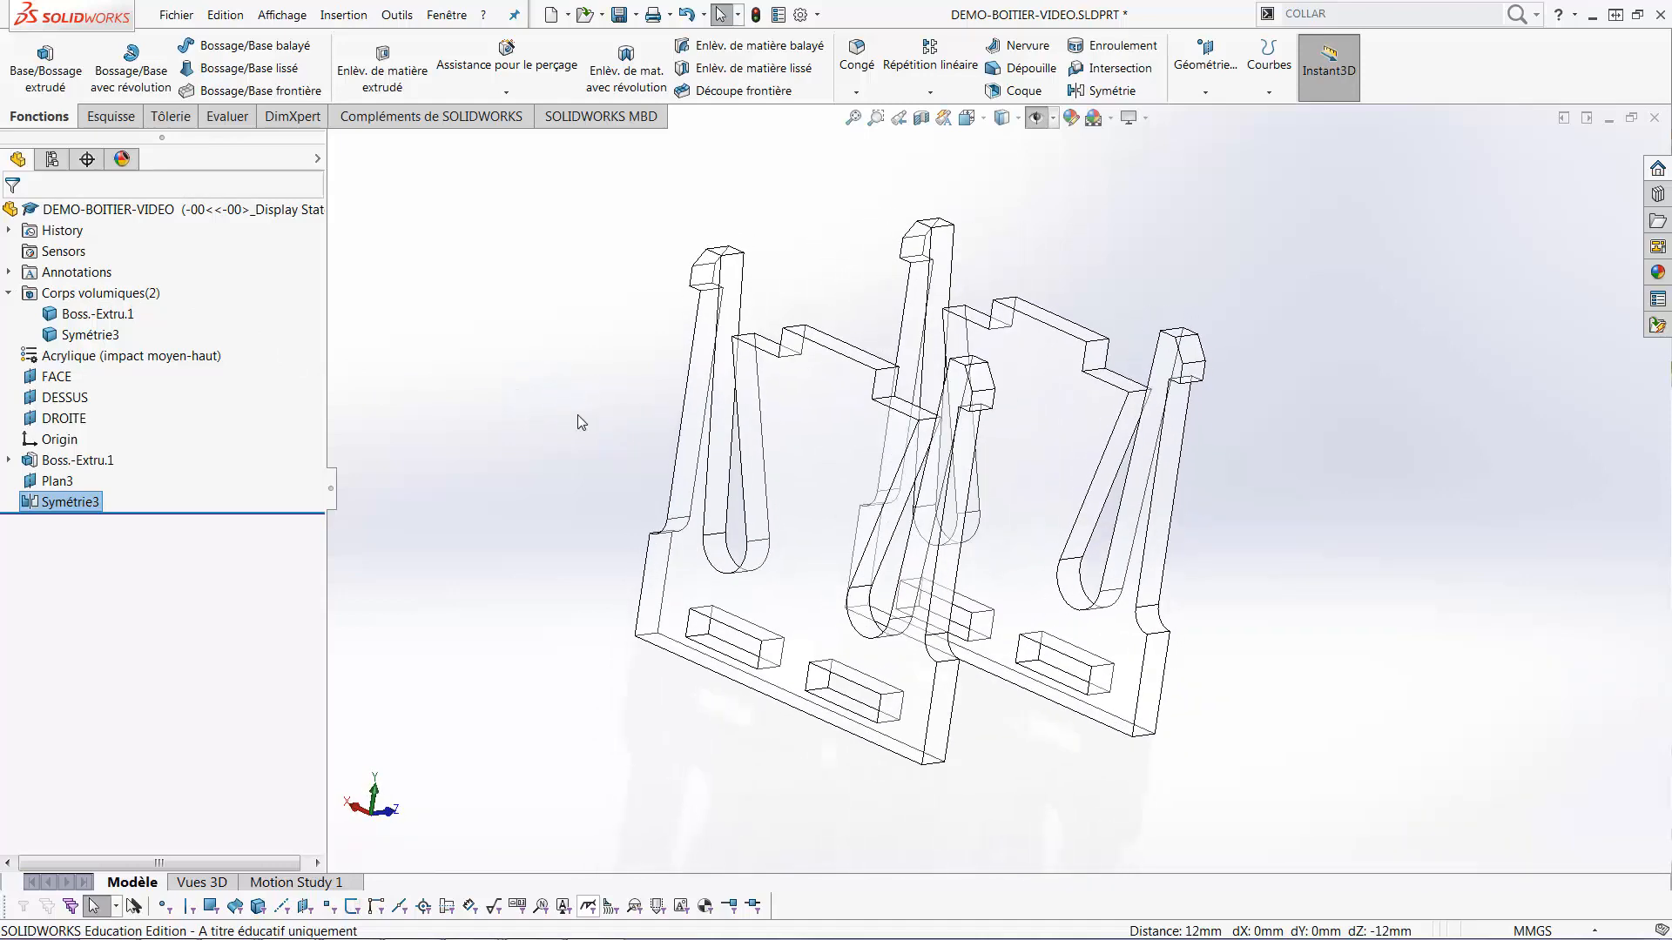
pyautogui.click(1220, 76)
pyautogui.click(1211, 114)
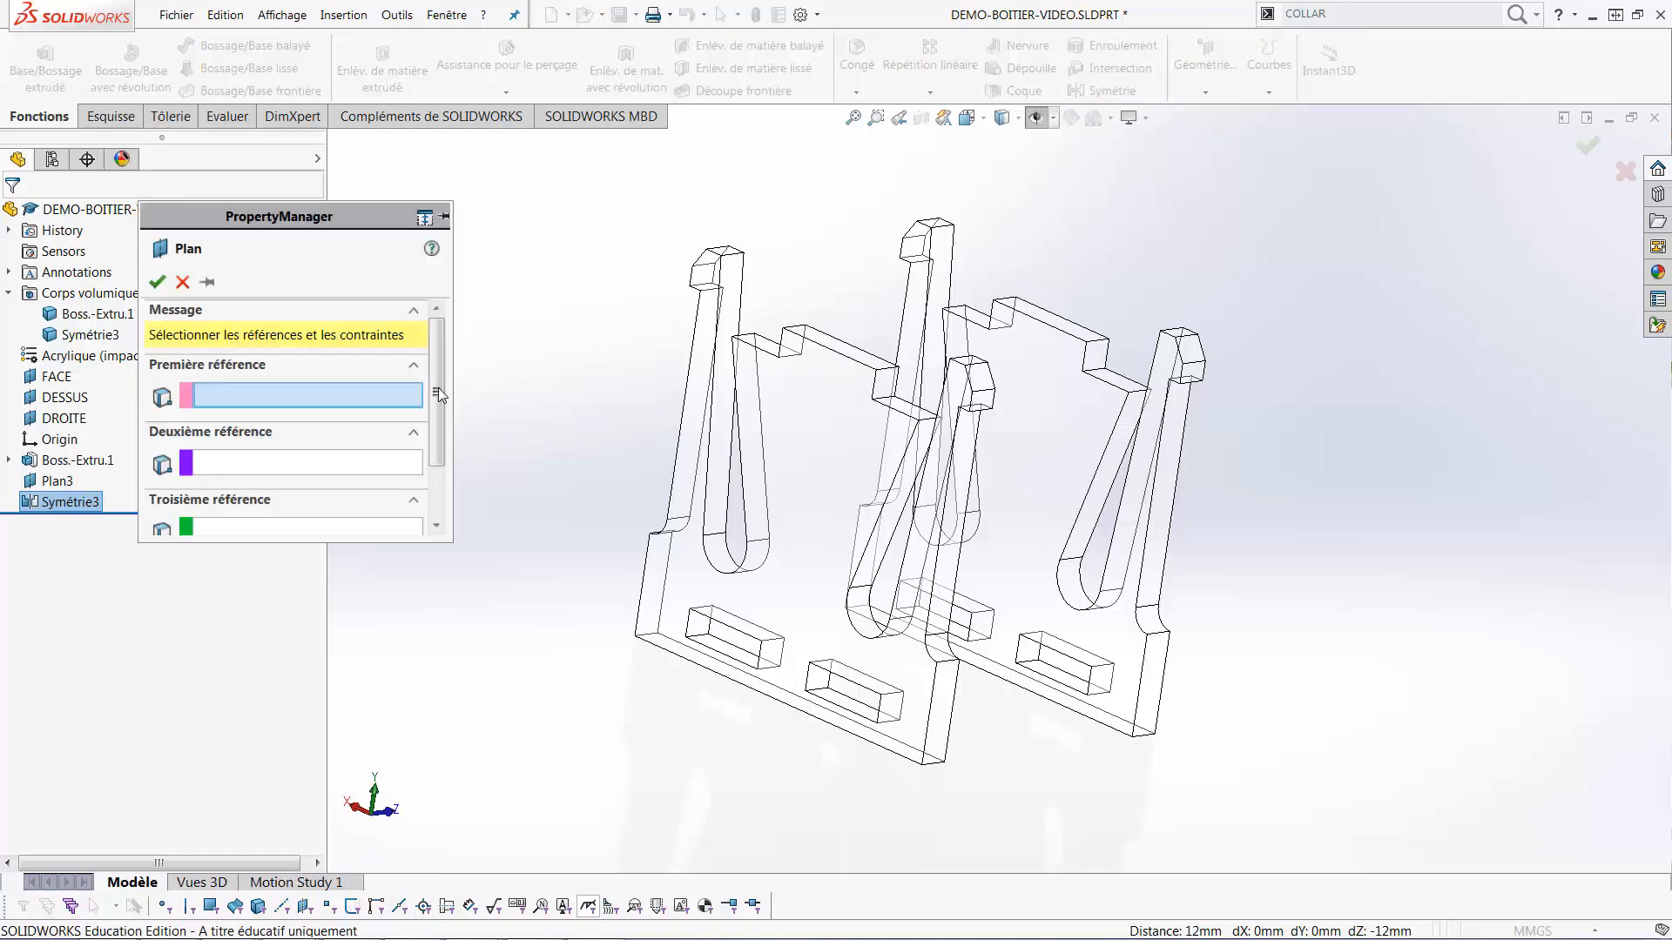
pyautogui.click(64, 397)
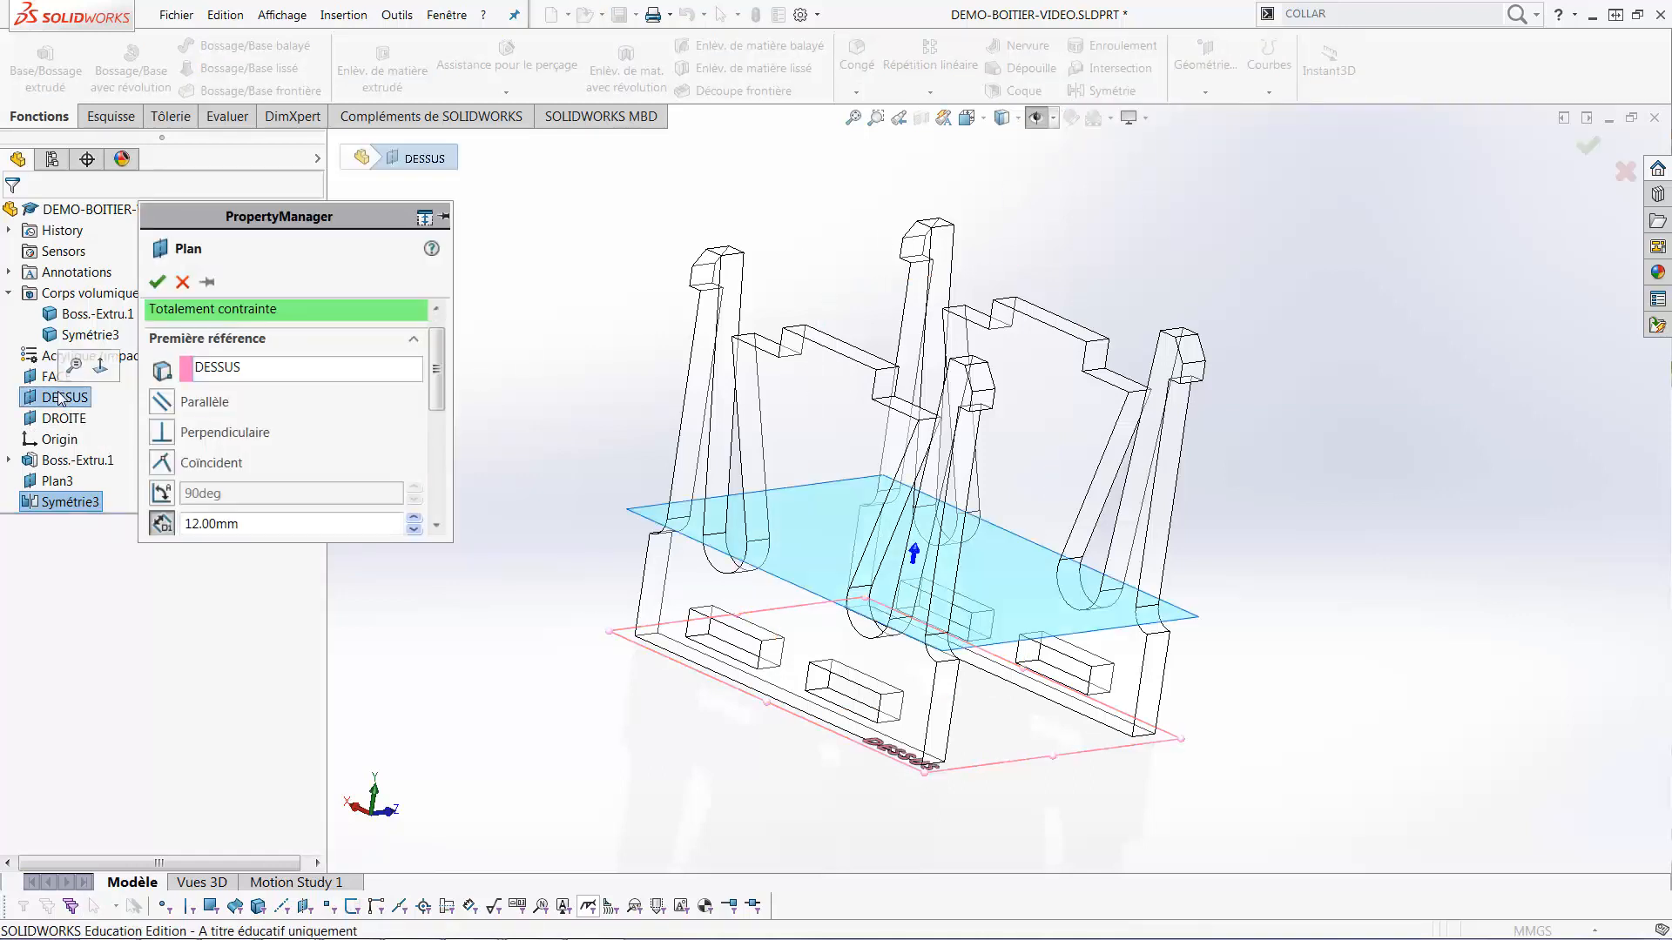
pyautogui.scroll(-5, 926, 739)
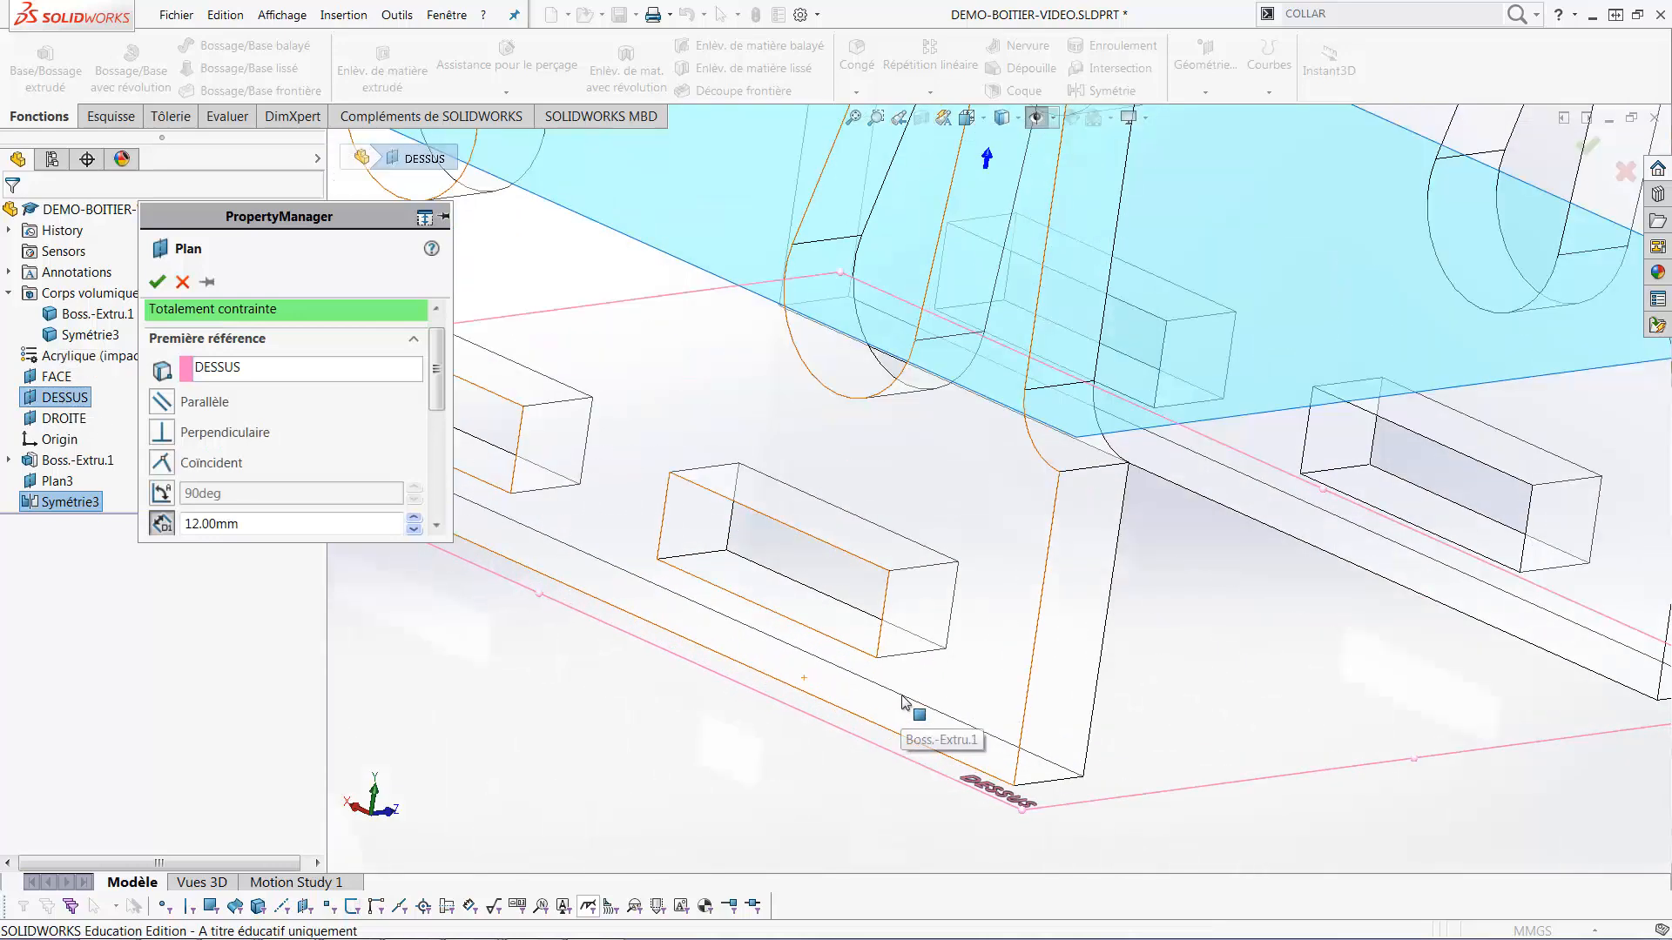
pyautogui.click(882, 615)
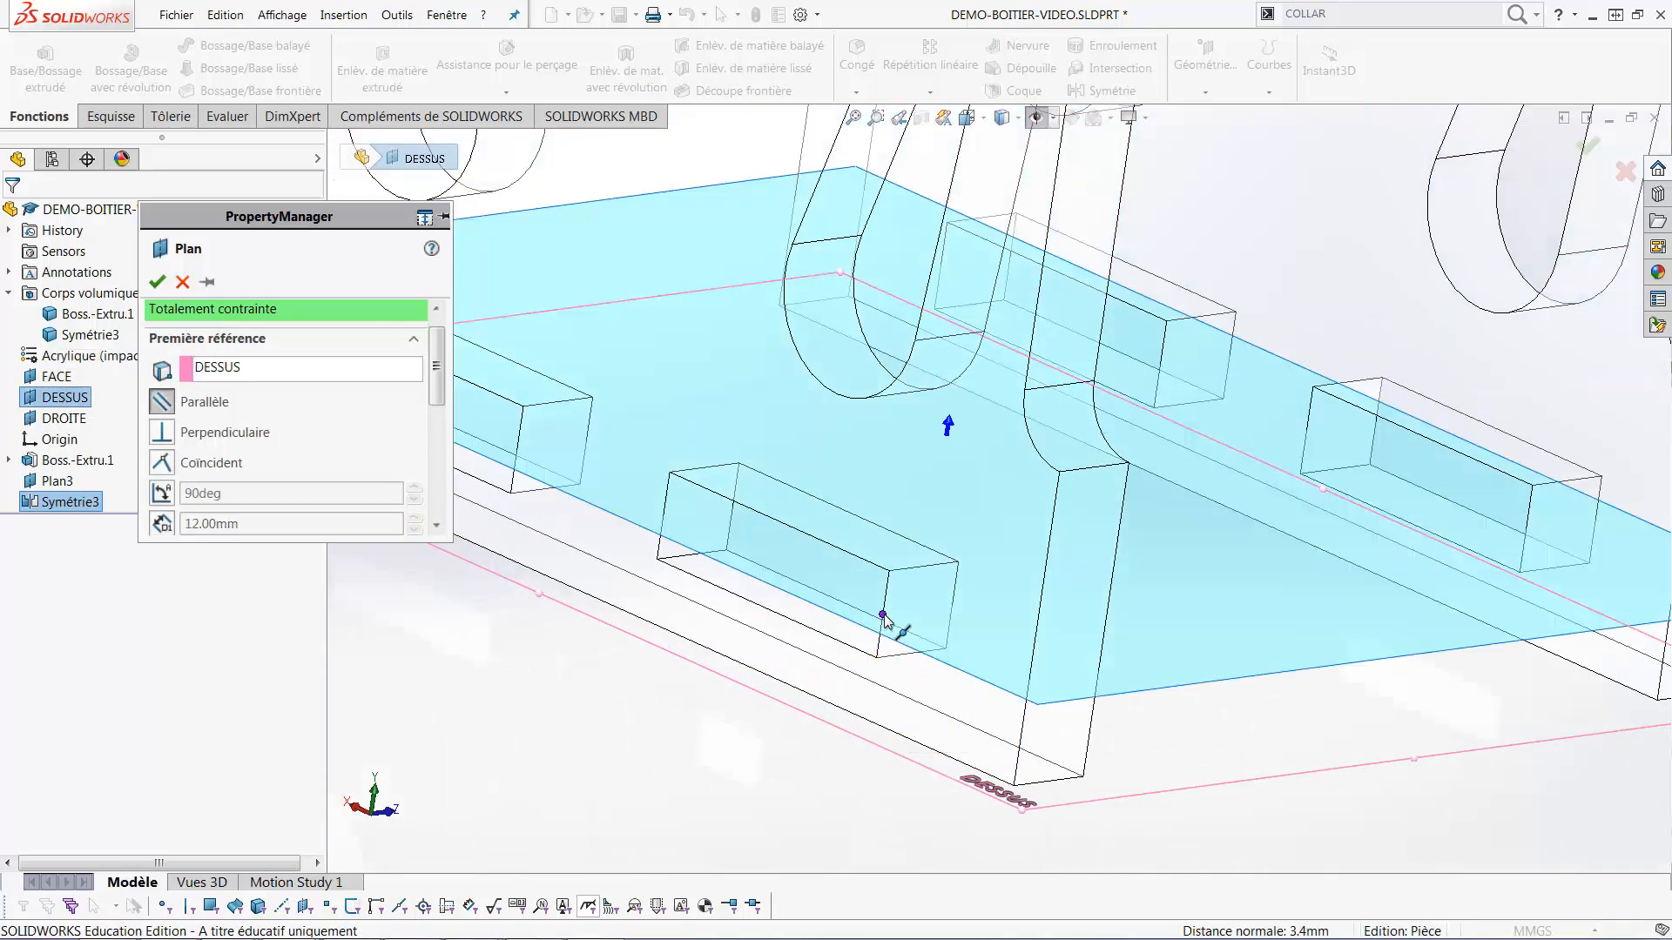
pyautogui.click(157, 282)
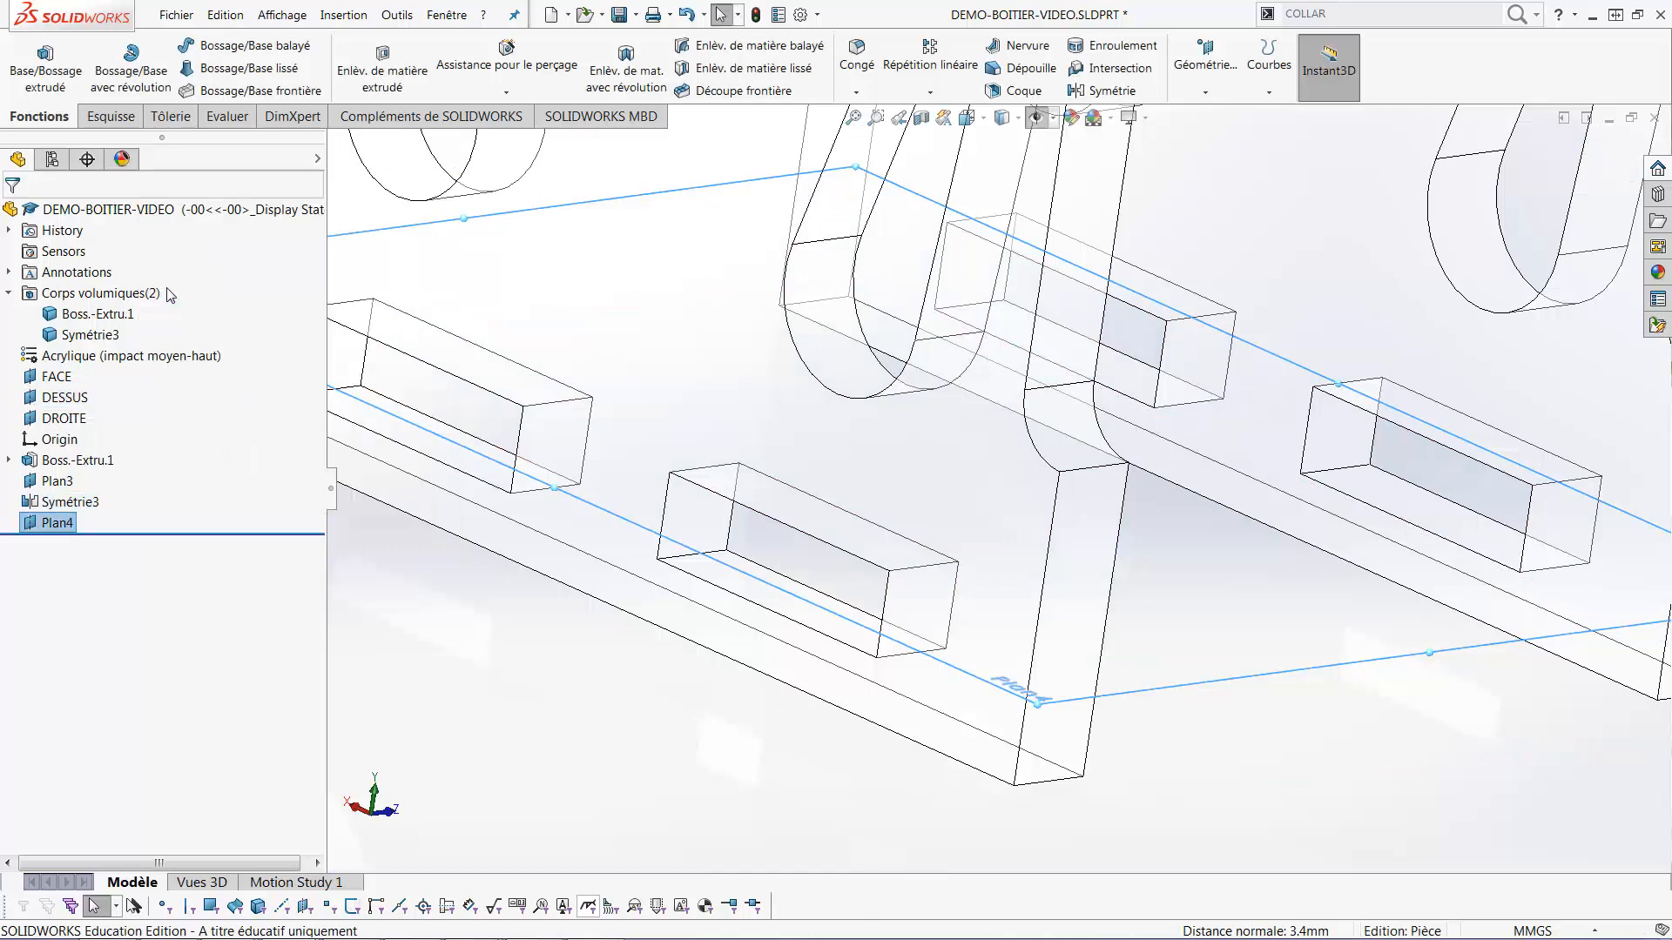
# Start a sketch on the slot mid-height plane and draw a corner rectangle filling the gap between the two plates' inner corners
pyautogui.rightClick(61, 529)
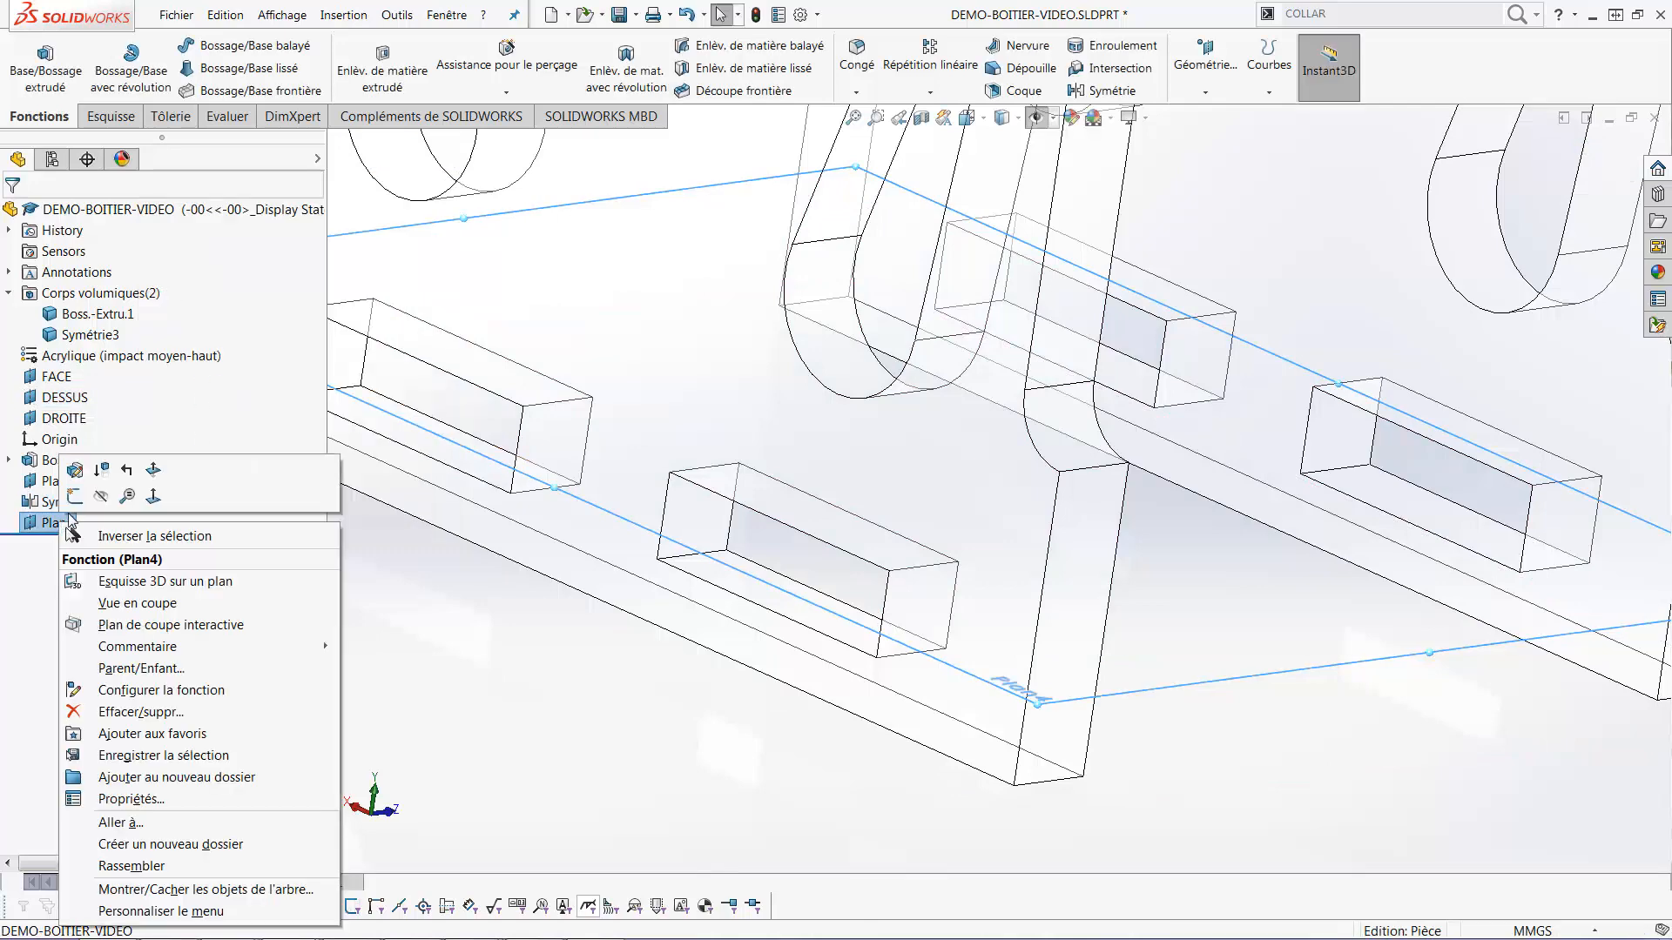
pyautogui.click(128, 512)
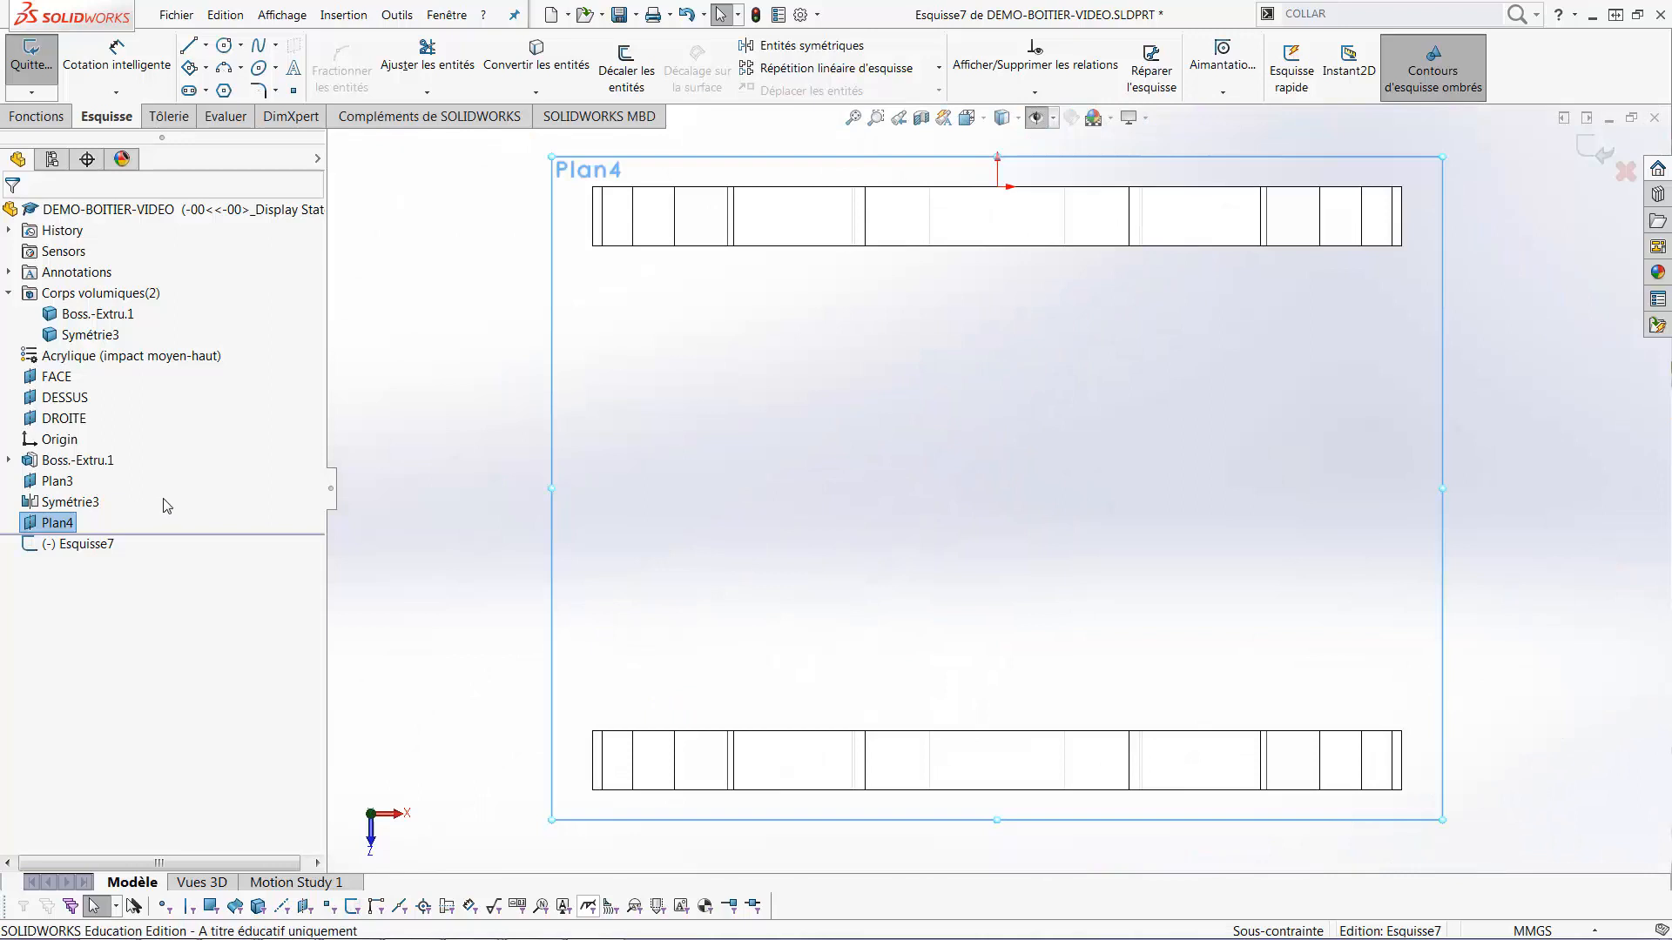
pyautogui.press('r')
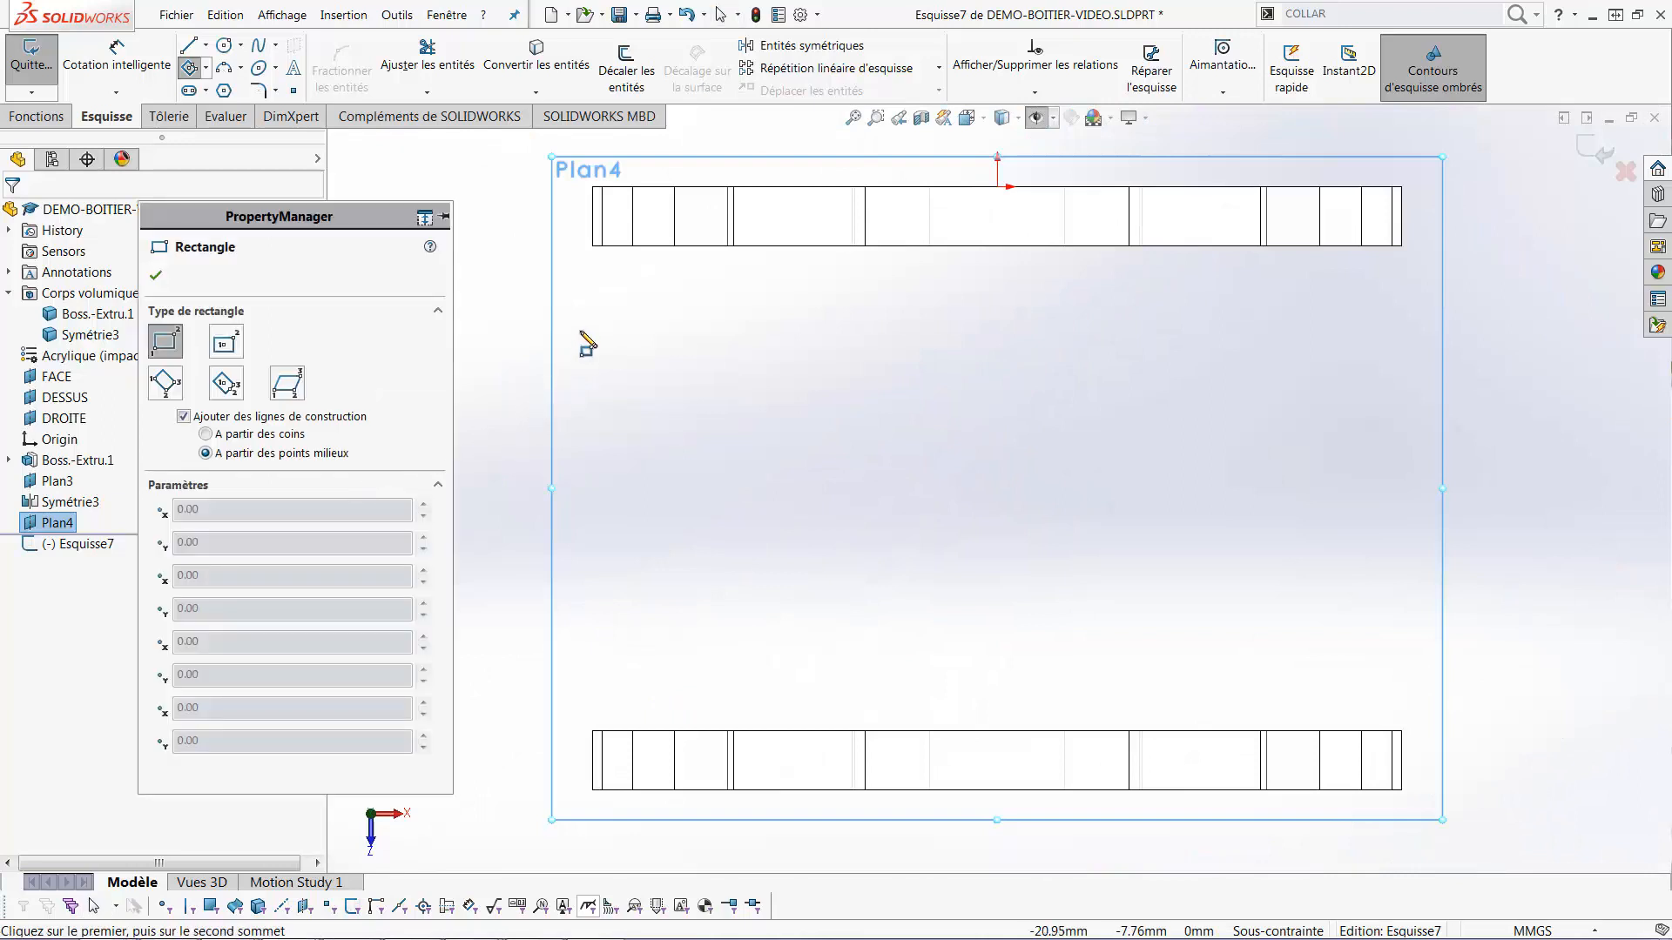
pyautogui.click(593, 247)
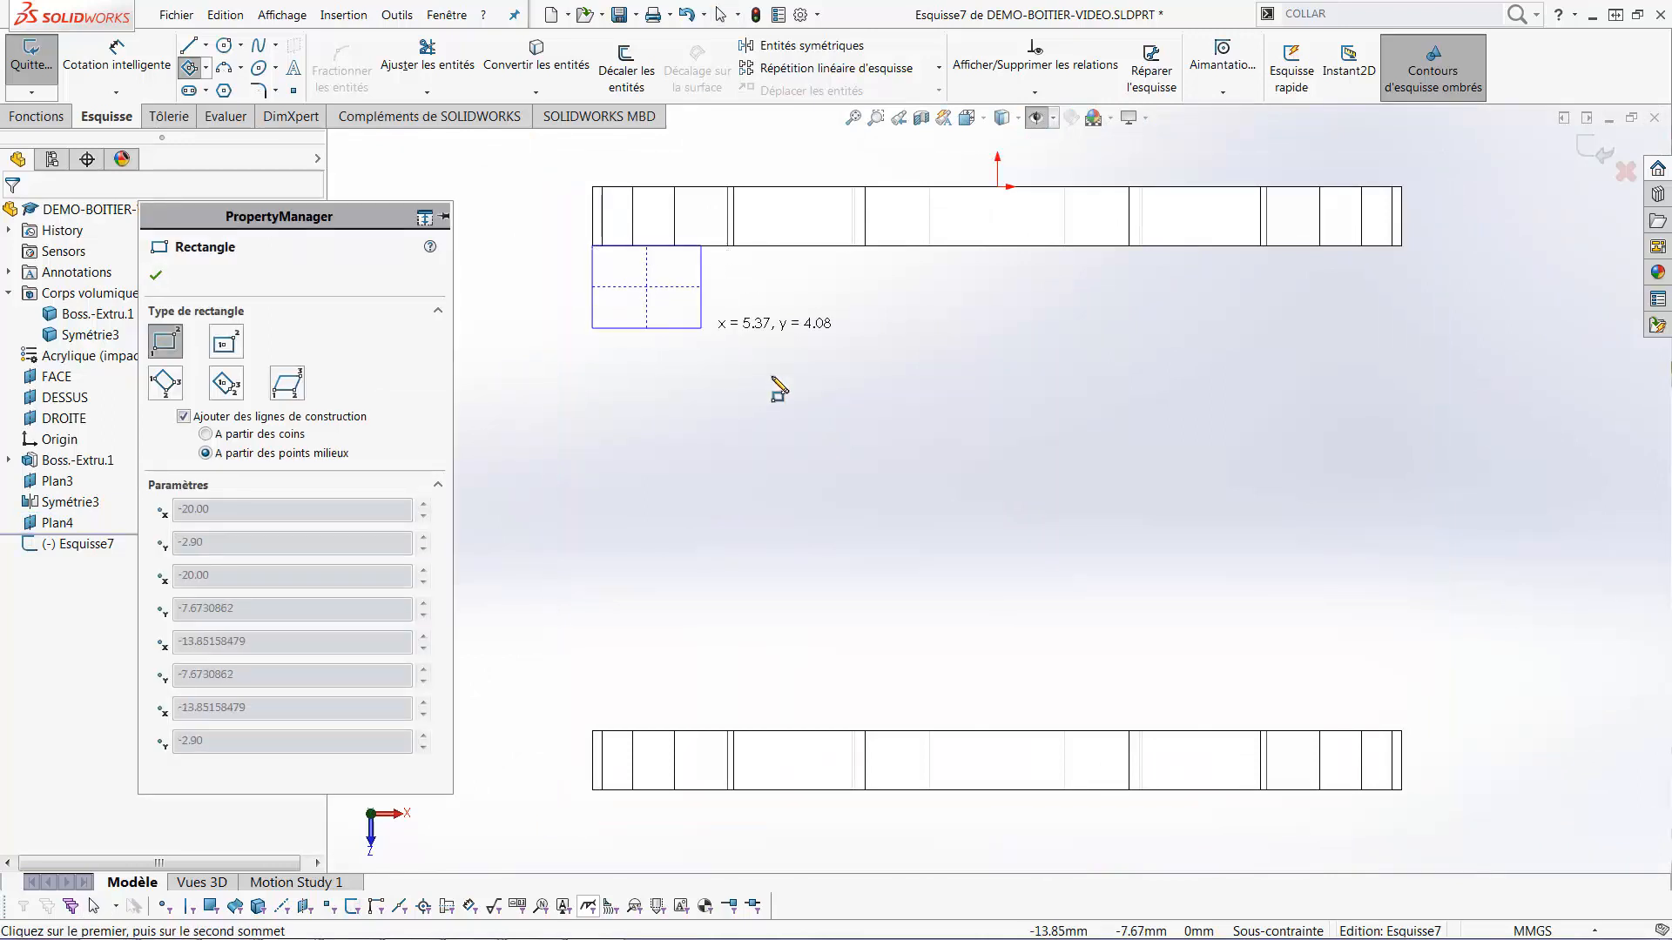
pyautogui.click(1401, 731)
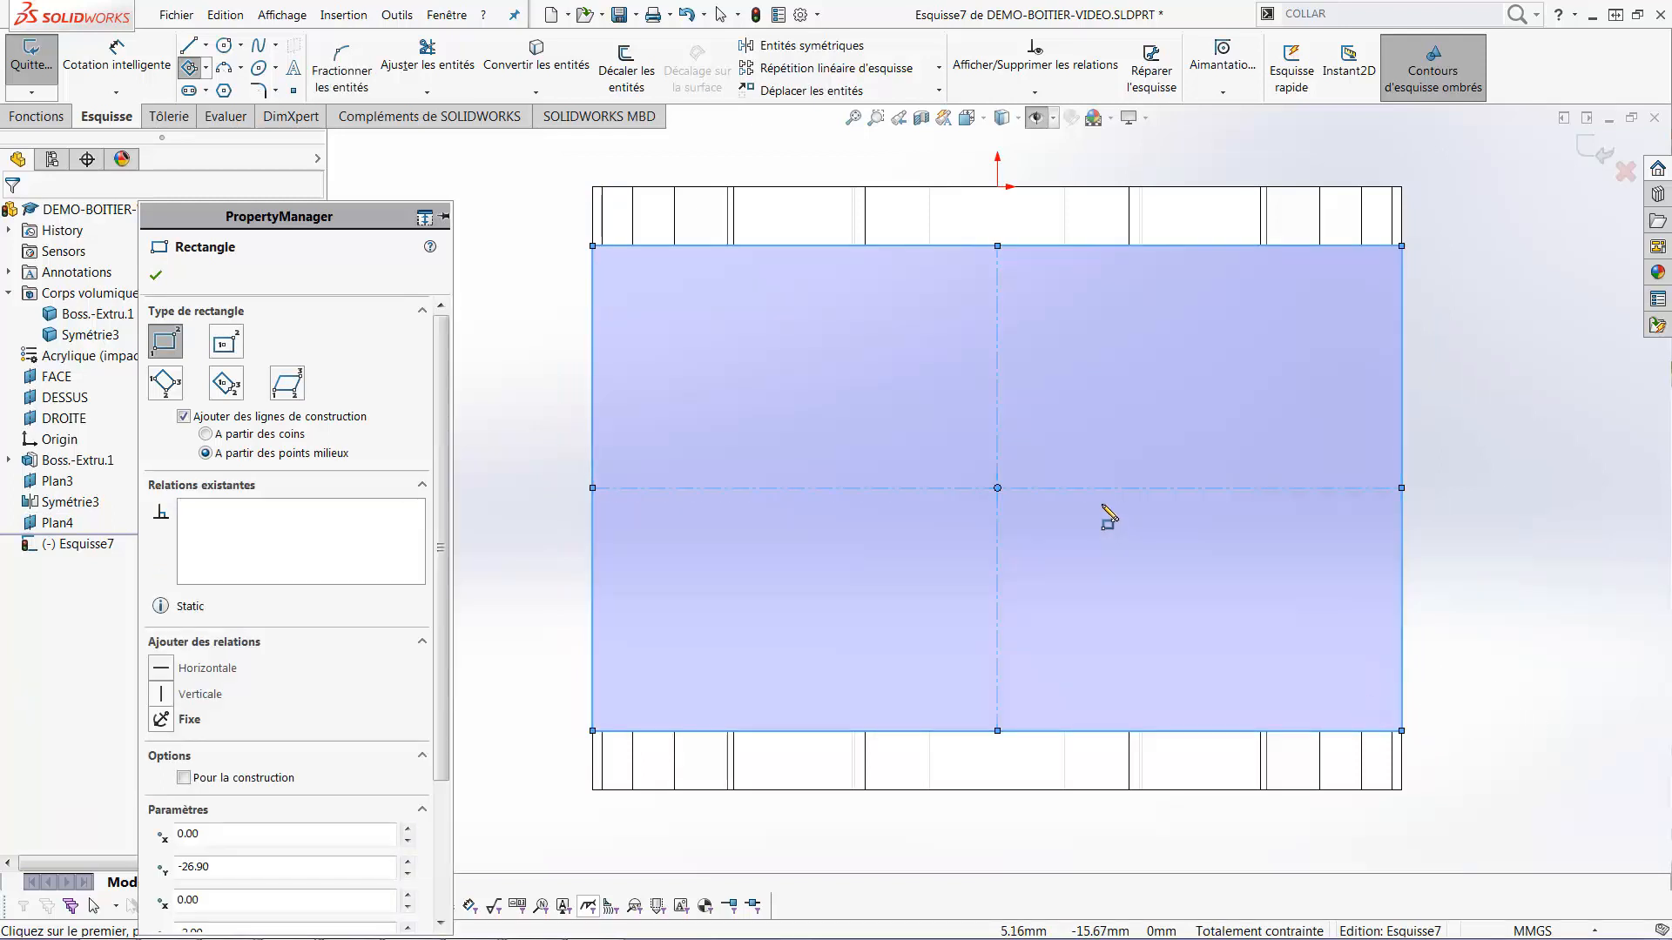
# Draw a circle centred on the rectangle's midpoint and dimension its diameter to 5.85 mm
pyautogui.press('c')
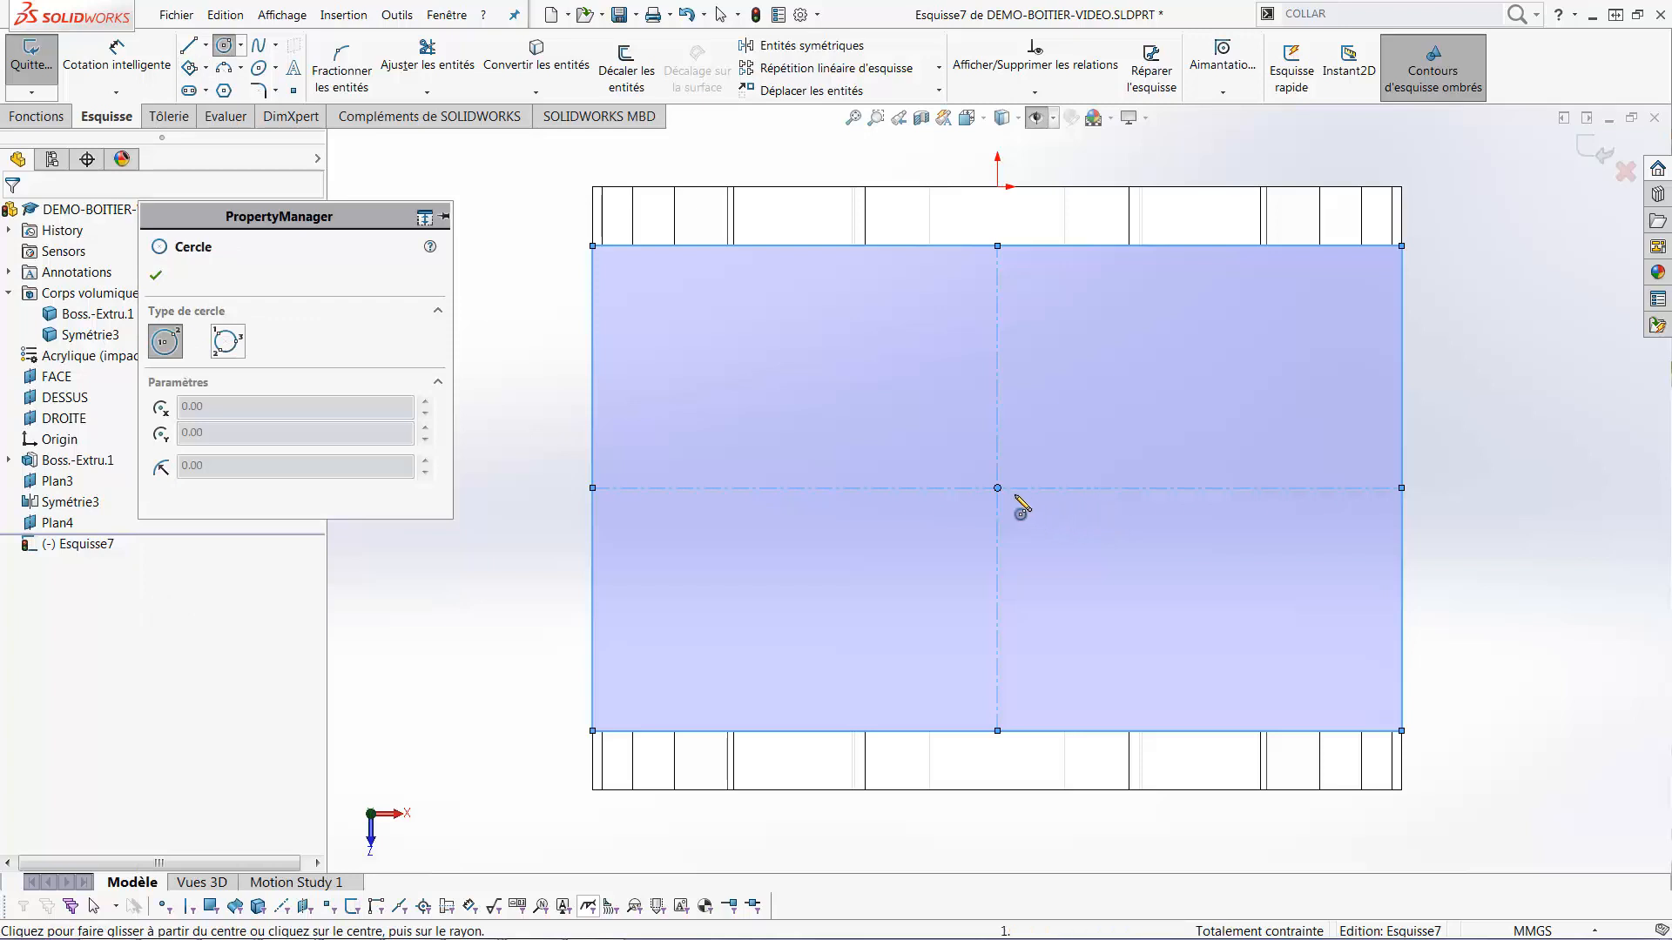
pyautogui.click(996, 487)
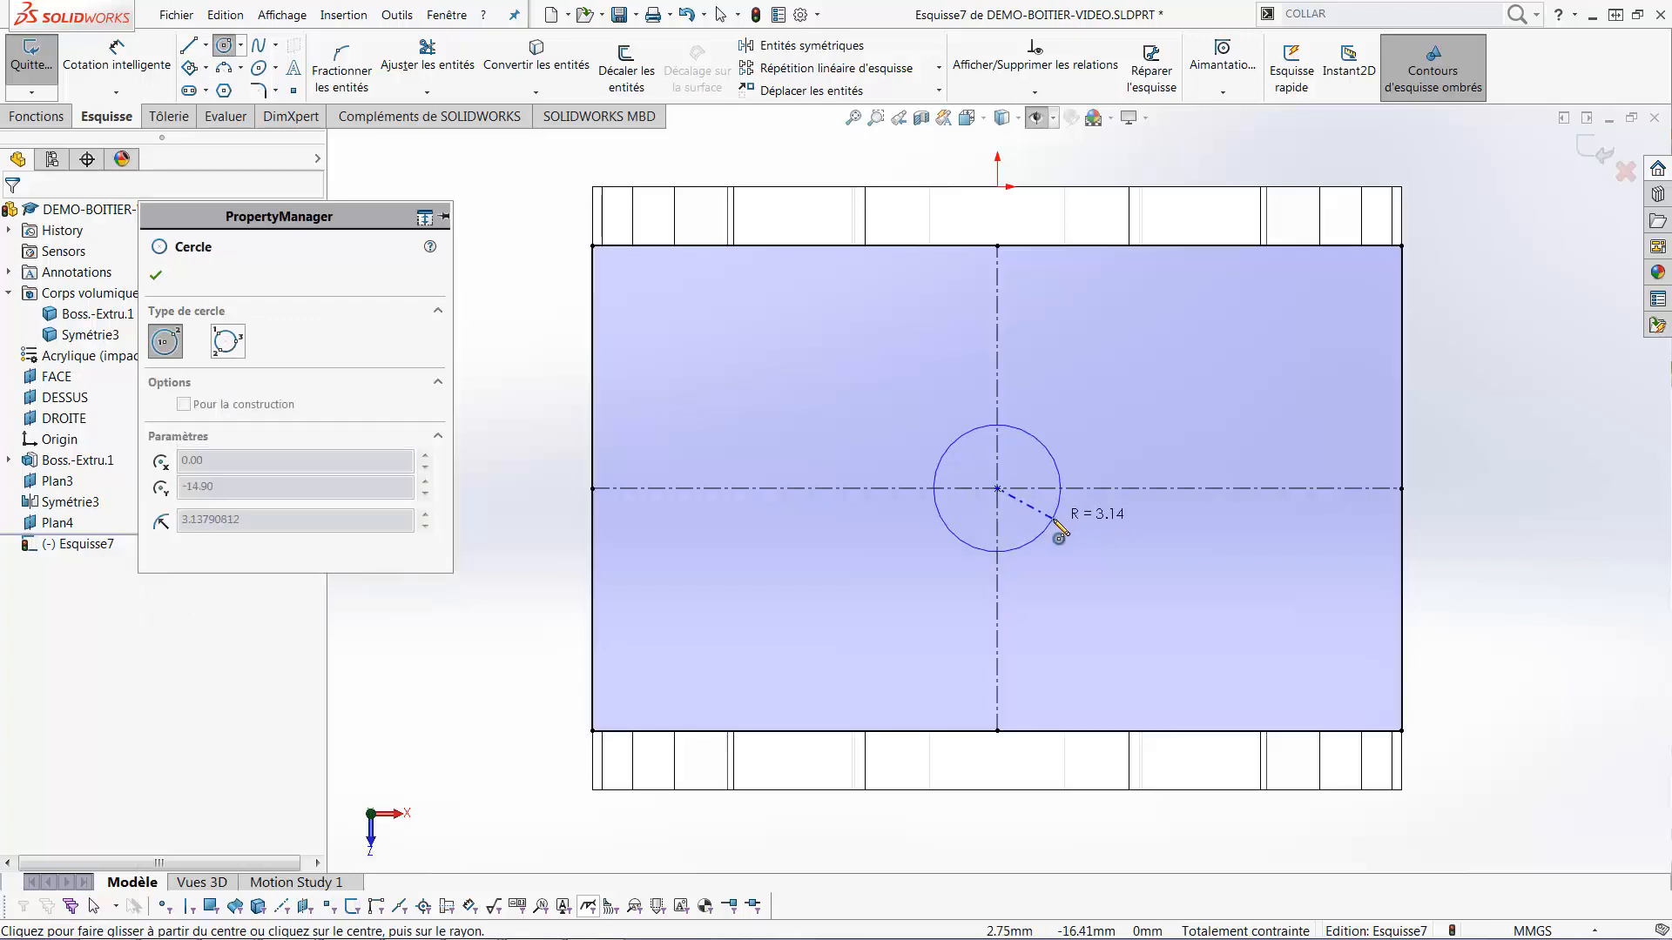
pyautogui.click(1055, 520)
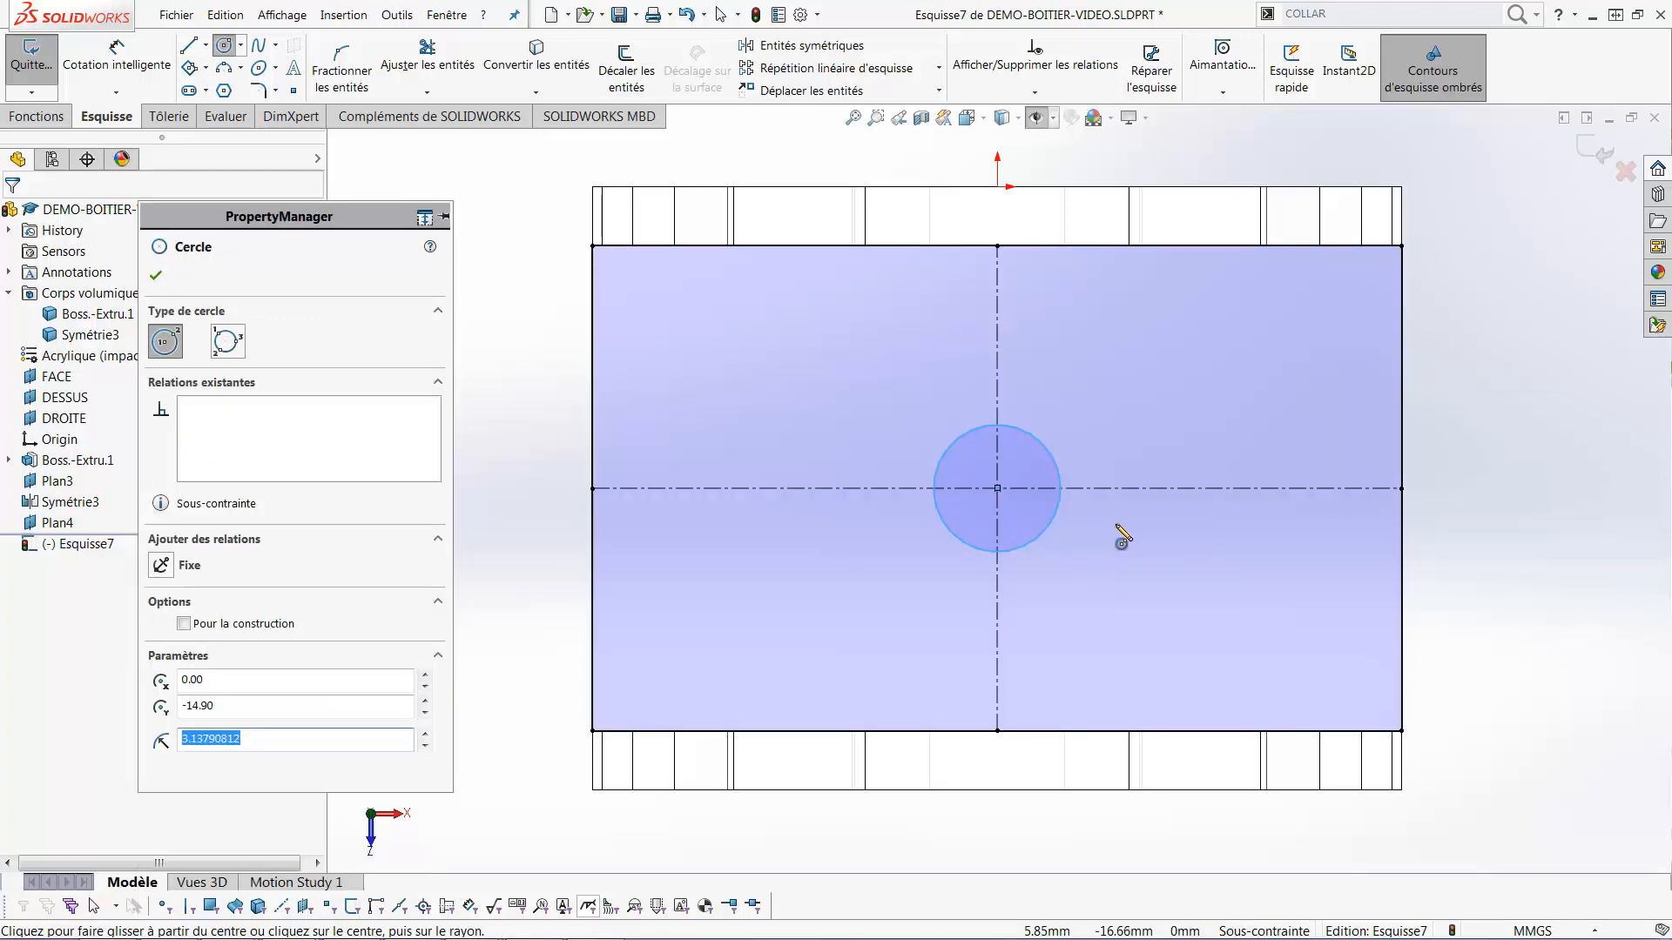
pyautogui.rightClick(1123, 541)
pyautogui.click(1141, 562)
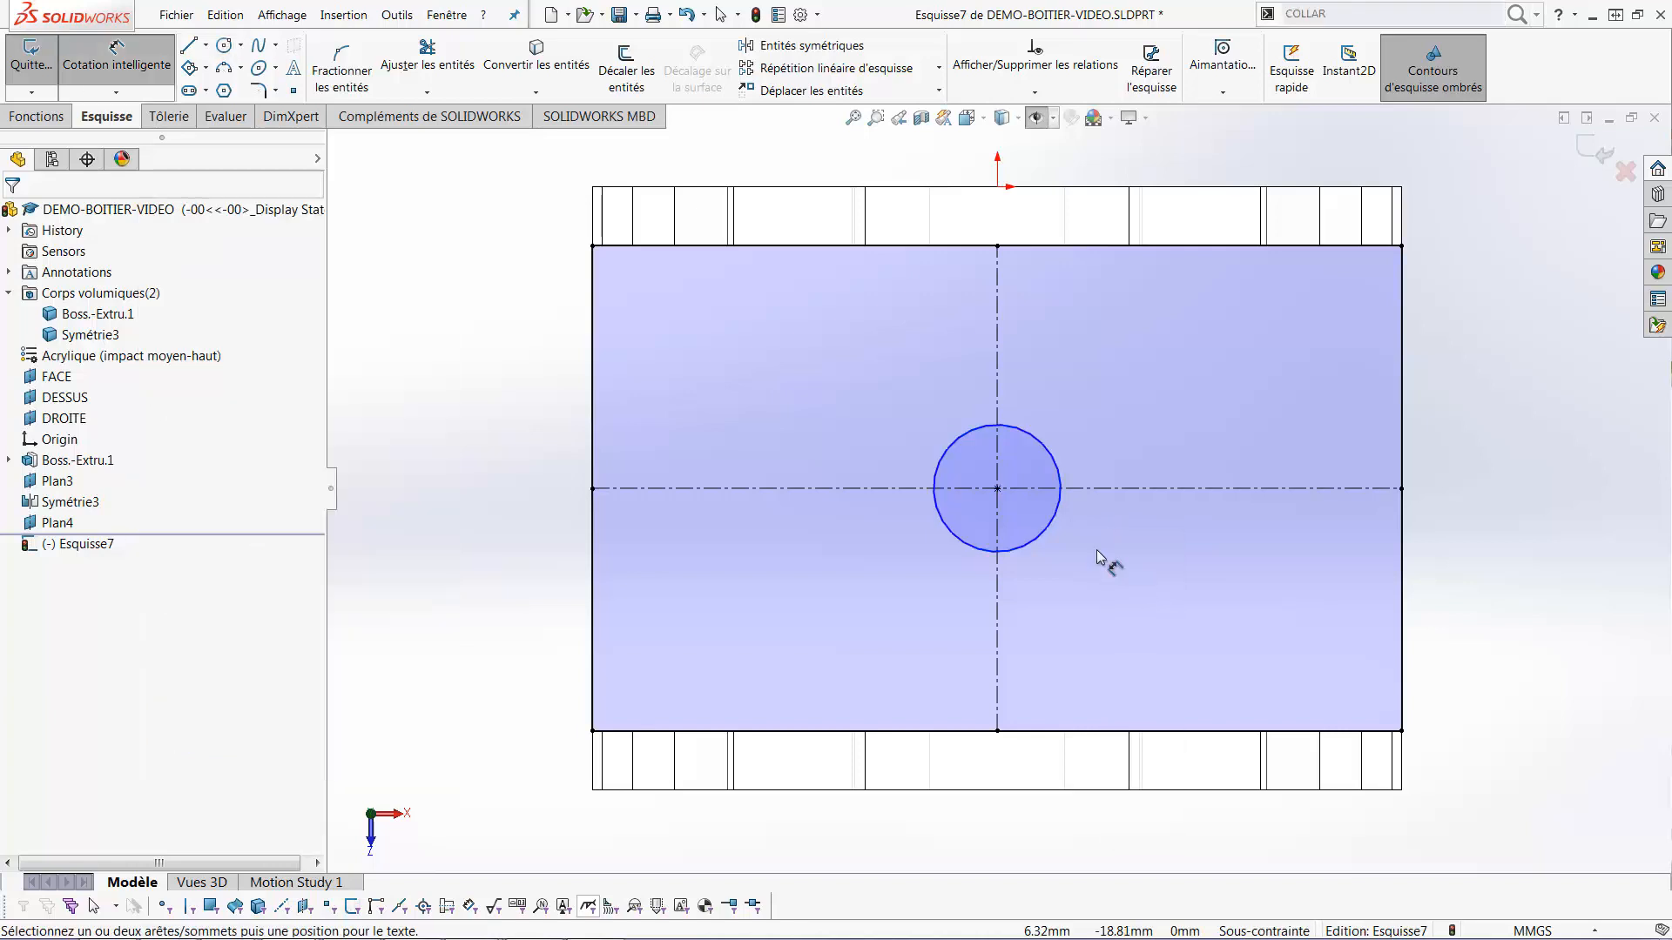
pyautogui.click(1050, 533)
pyautogui.click(1116, 579)
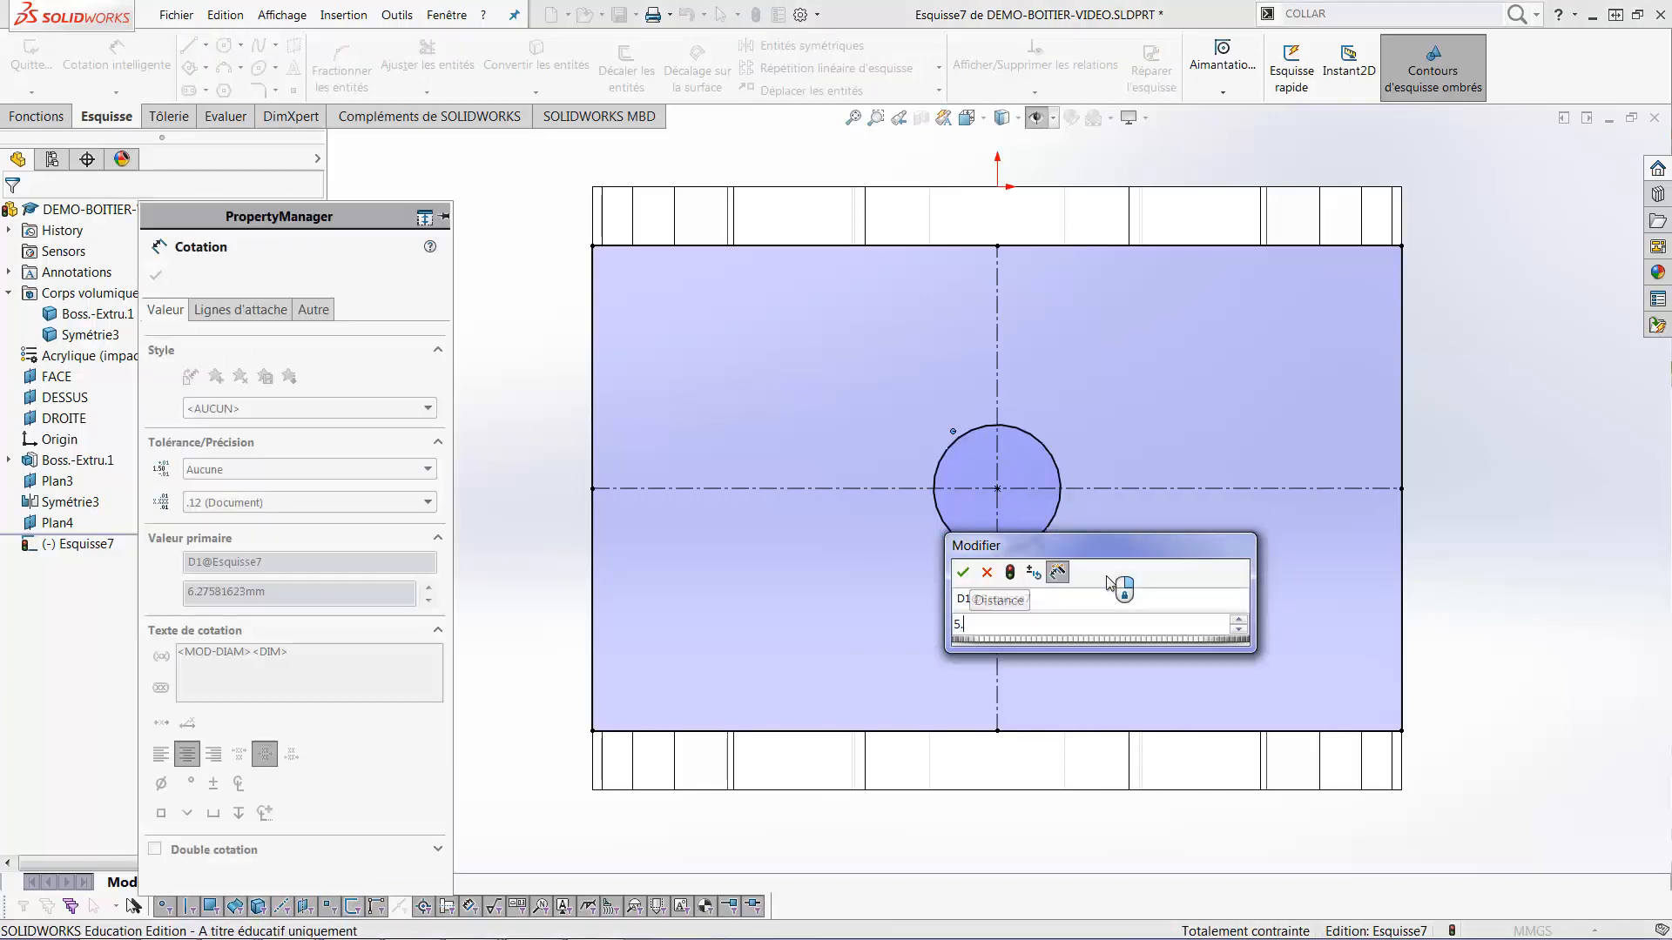
pyautogui.write('5.85')
pyautogui.press('Return')
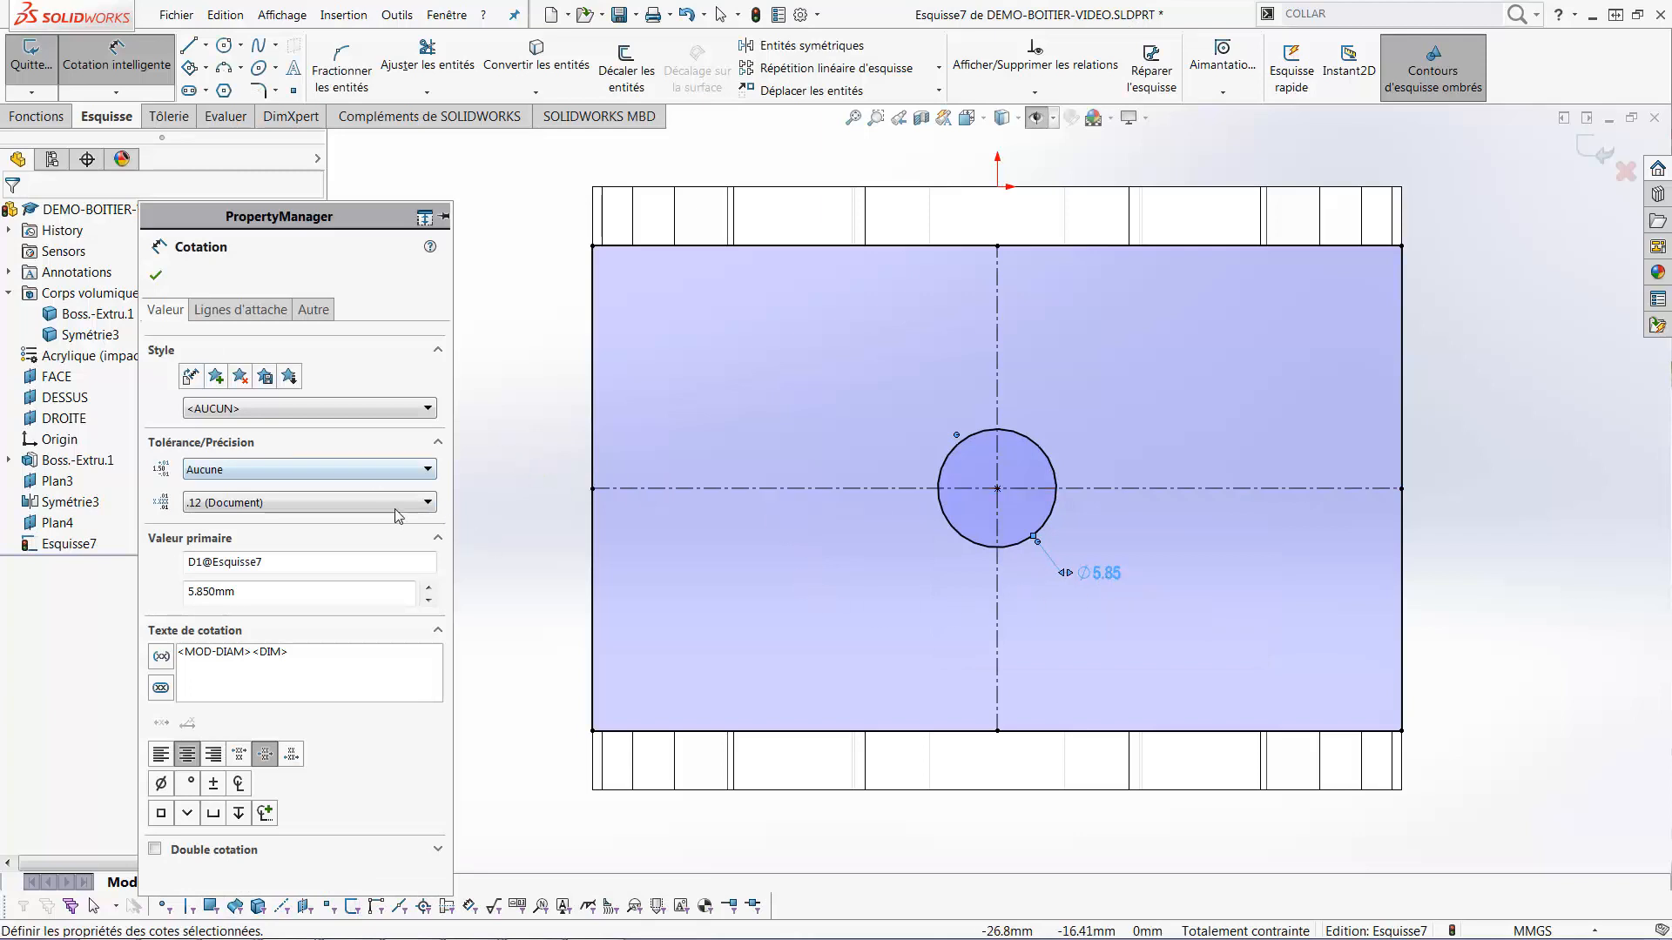
# Extrude the rectangle with its circular hole 2.90 mm using the mid-plane end condition
pyautogui.click(36, 115)
pyautogui.click(45, 65)
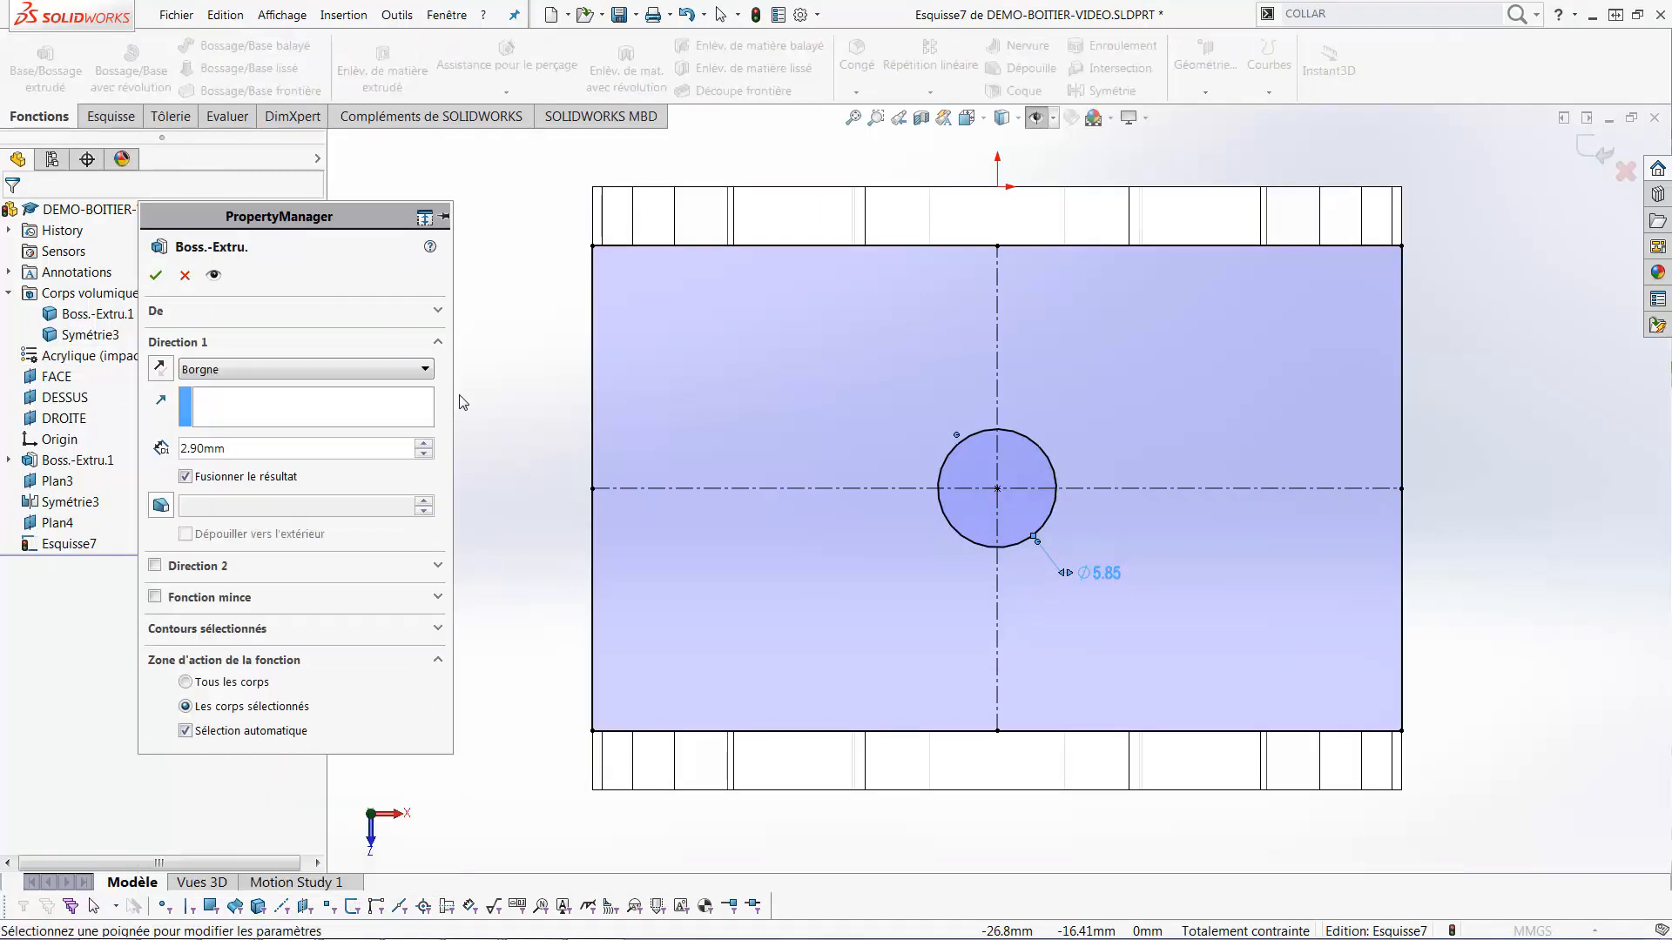
pyautogui.click(265, 376)
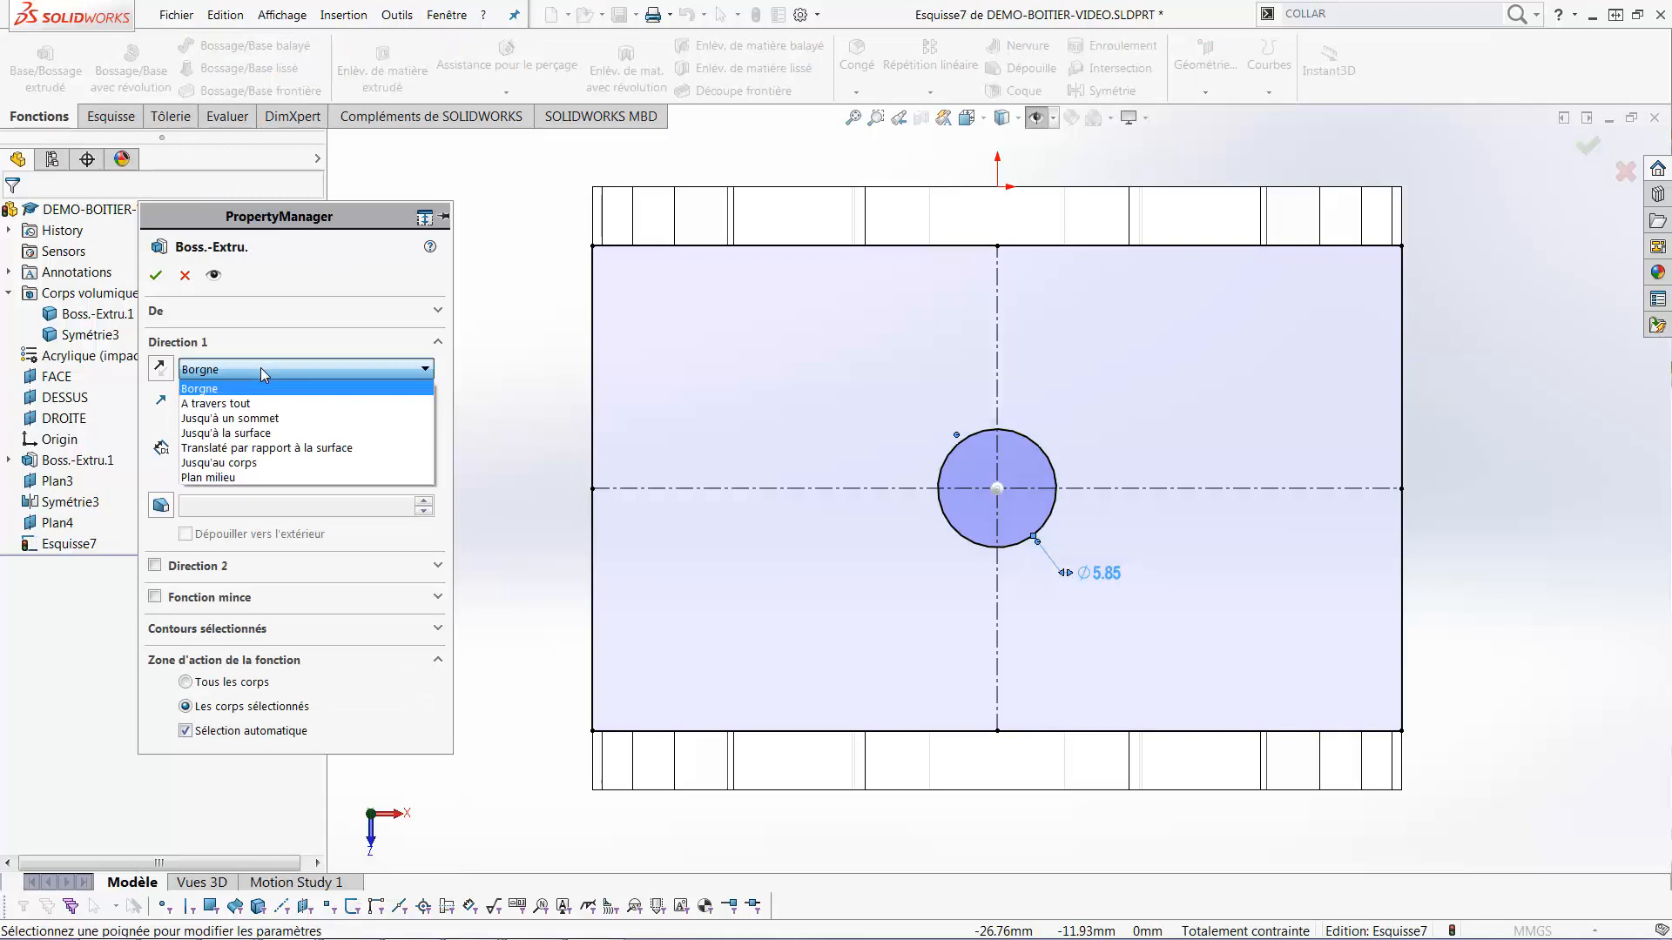
pyautogui.click(262, 478)
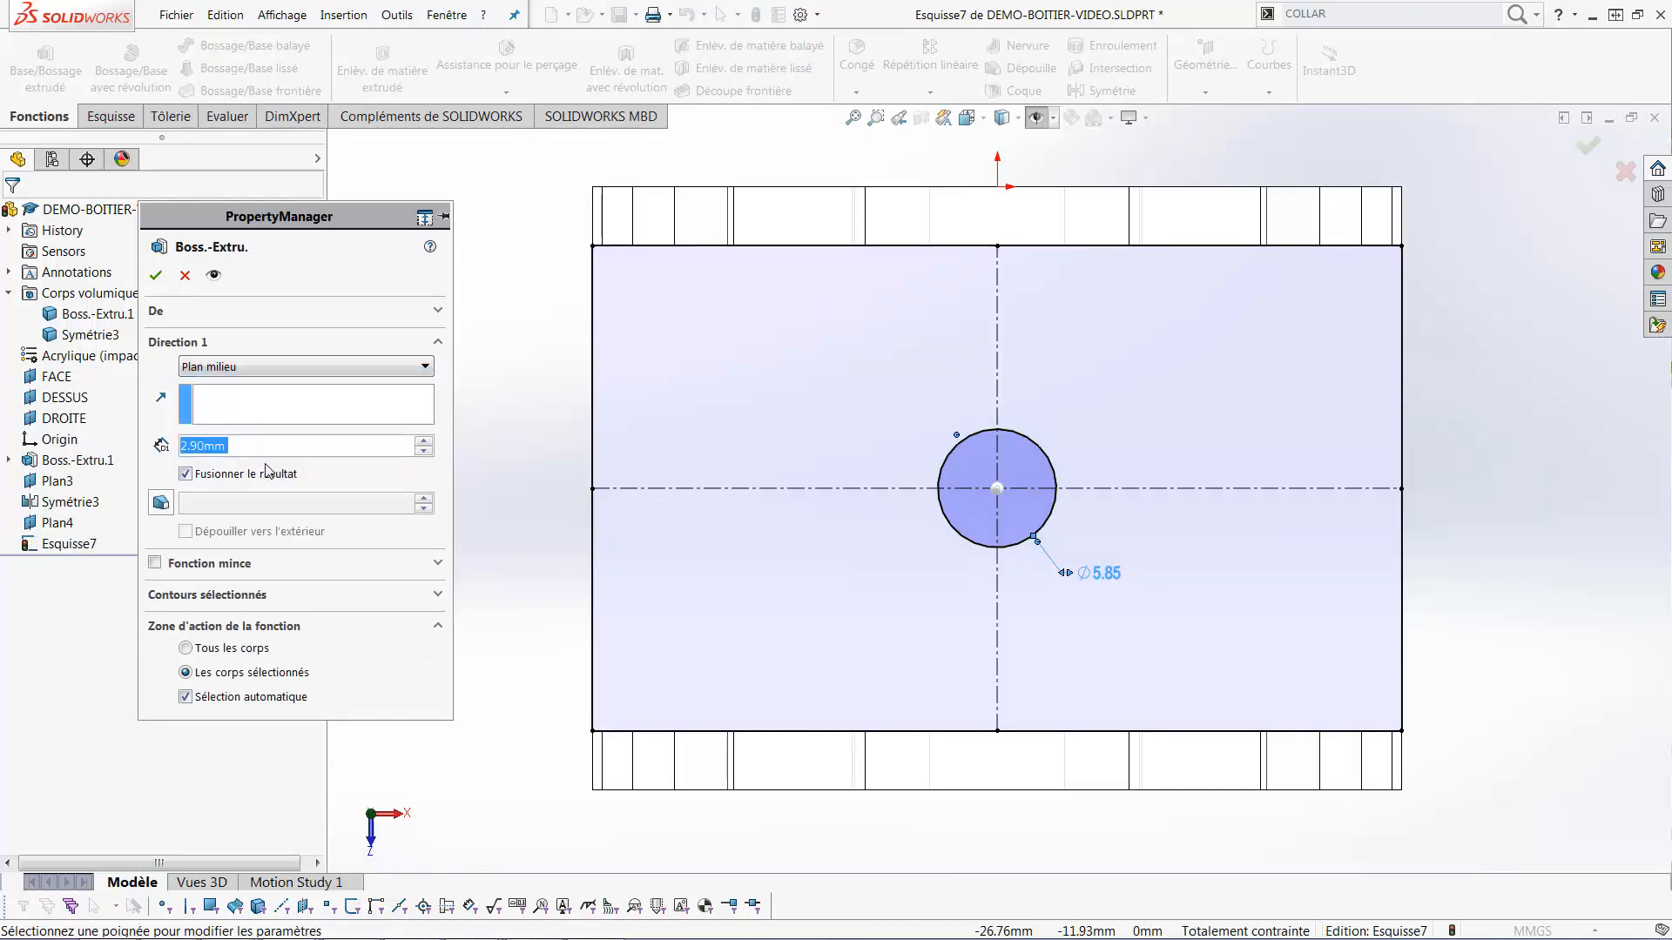
pyautogui.press('Return')
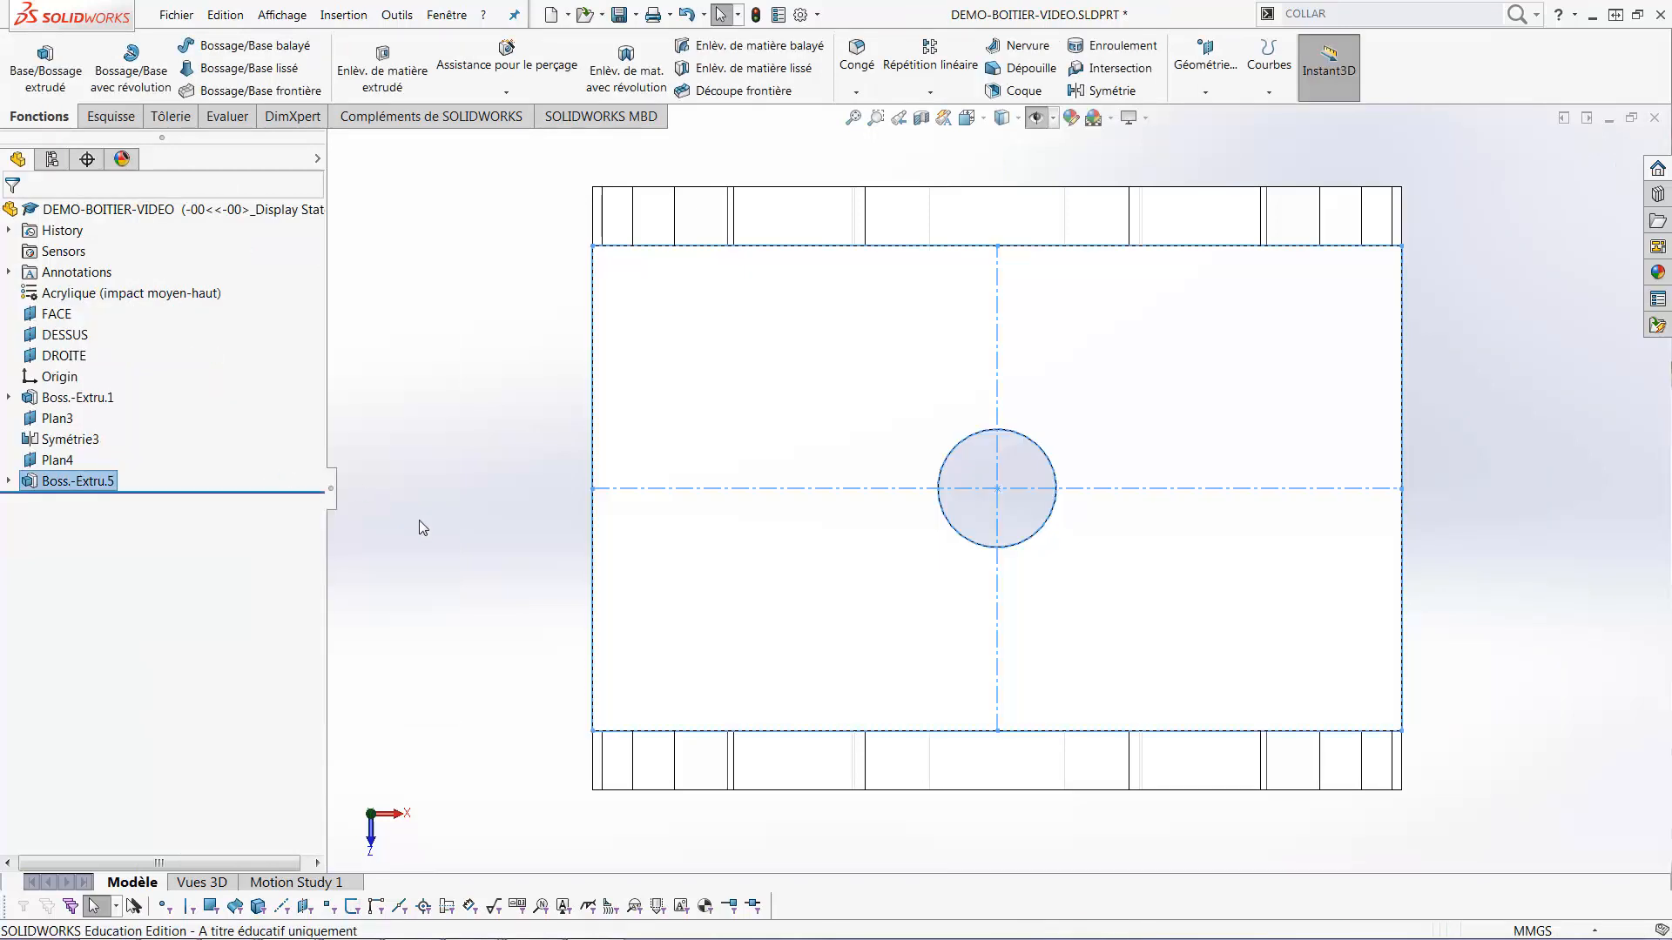
# Edit the horizontal plate's extrusion to turn off merging with the two clip plates
pyautogui.rightClick(110, 487)
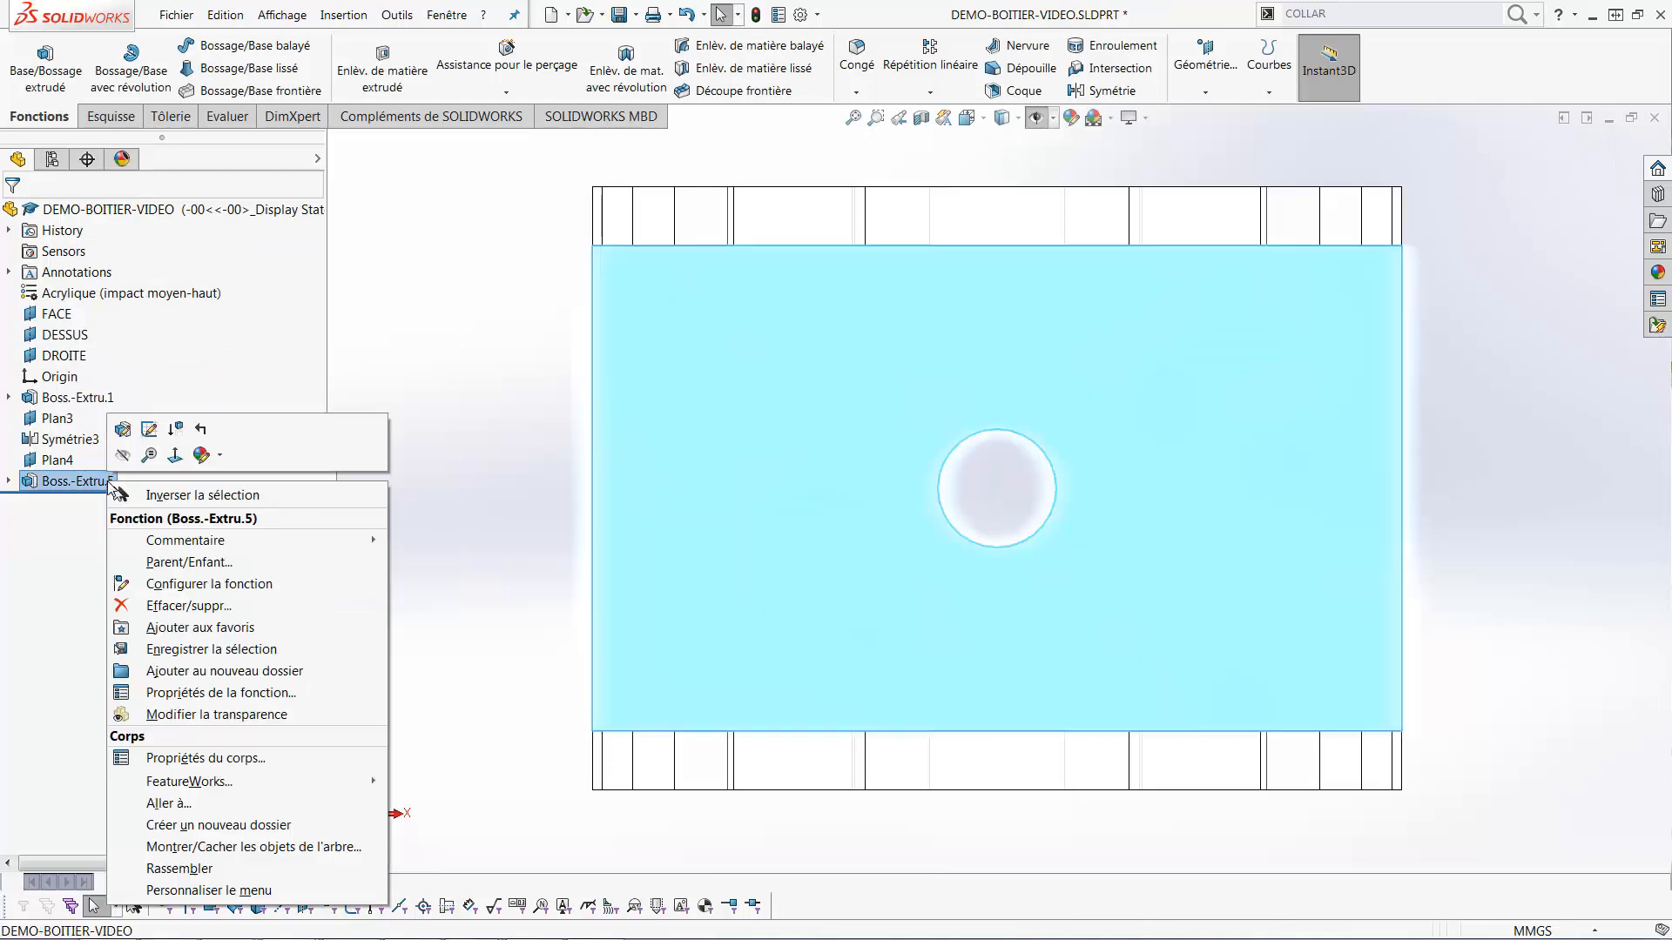
pyautogui.click(129, 438)
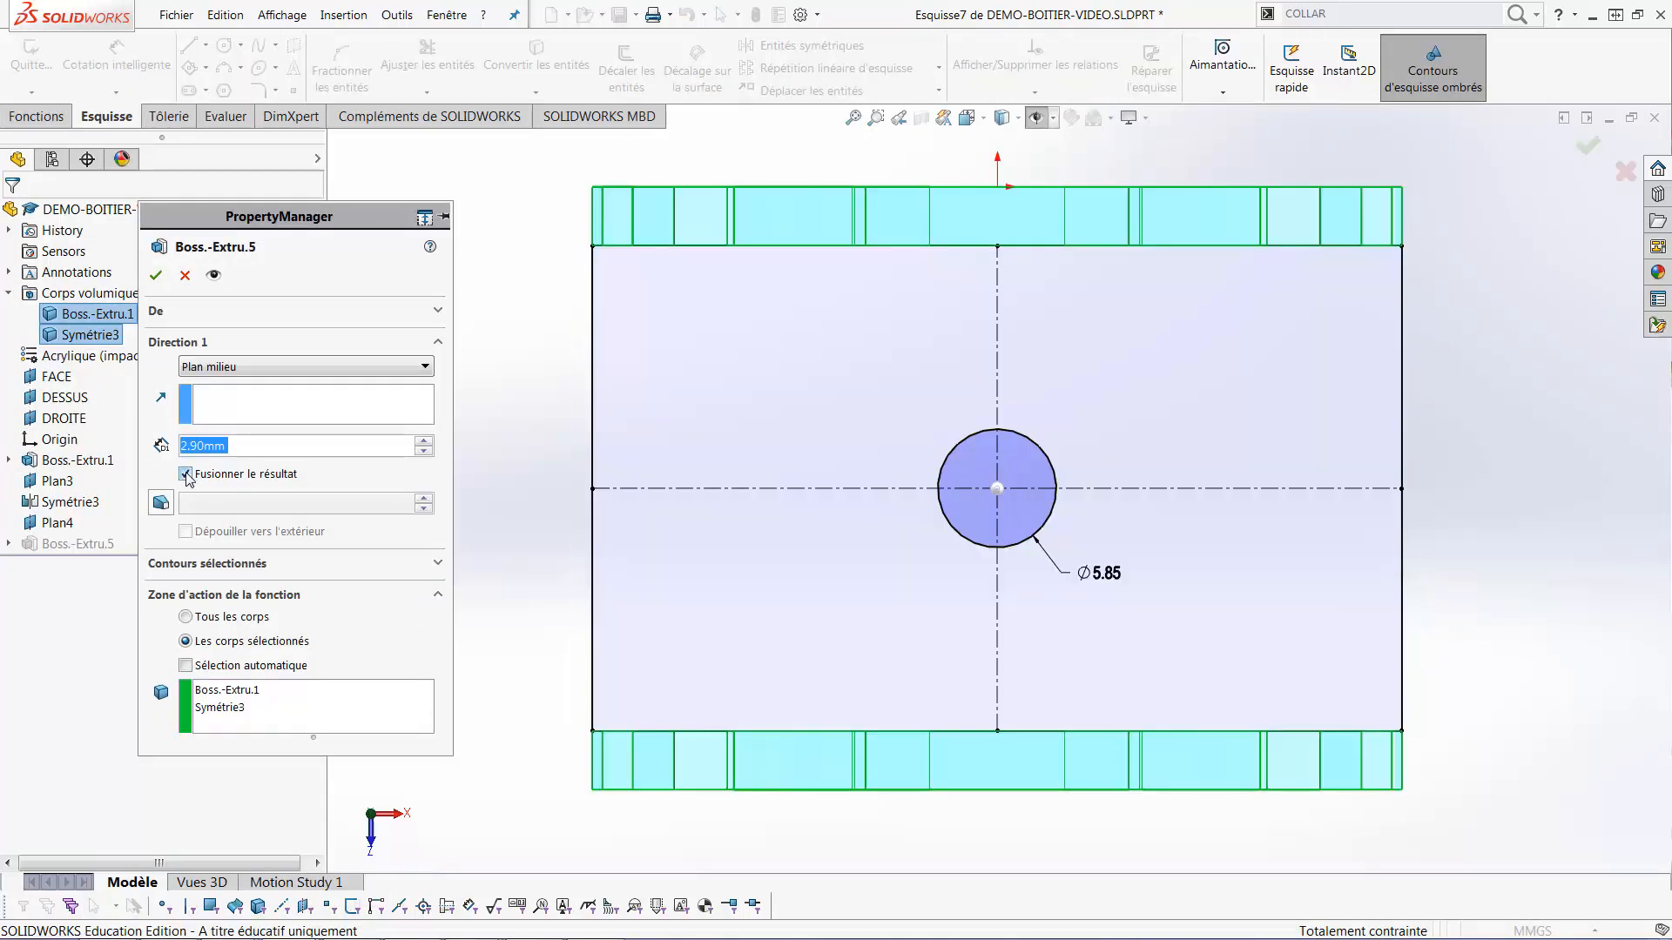
pyautogui.click(186, 475)
pyautogui.click(156, 275)
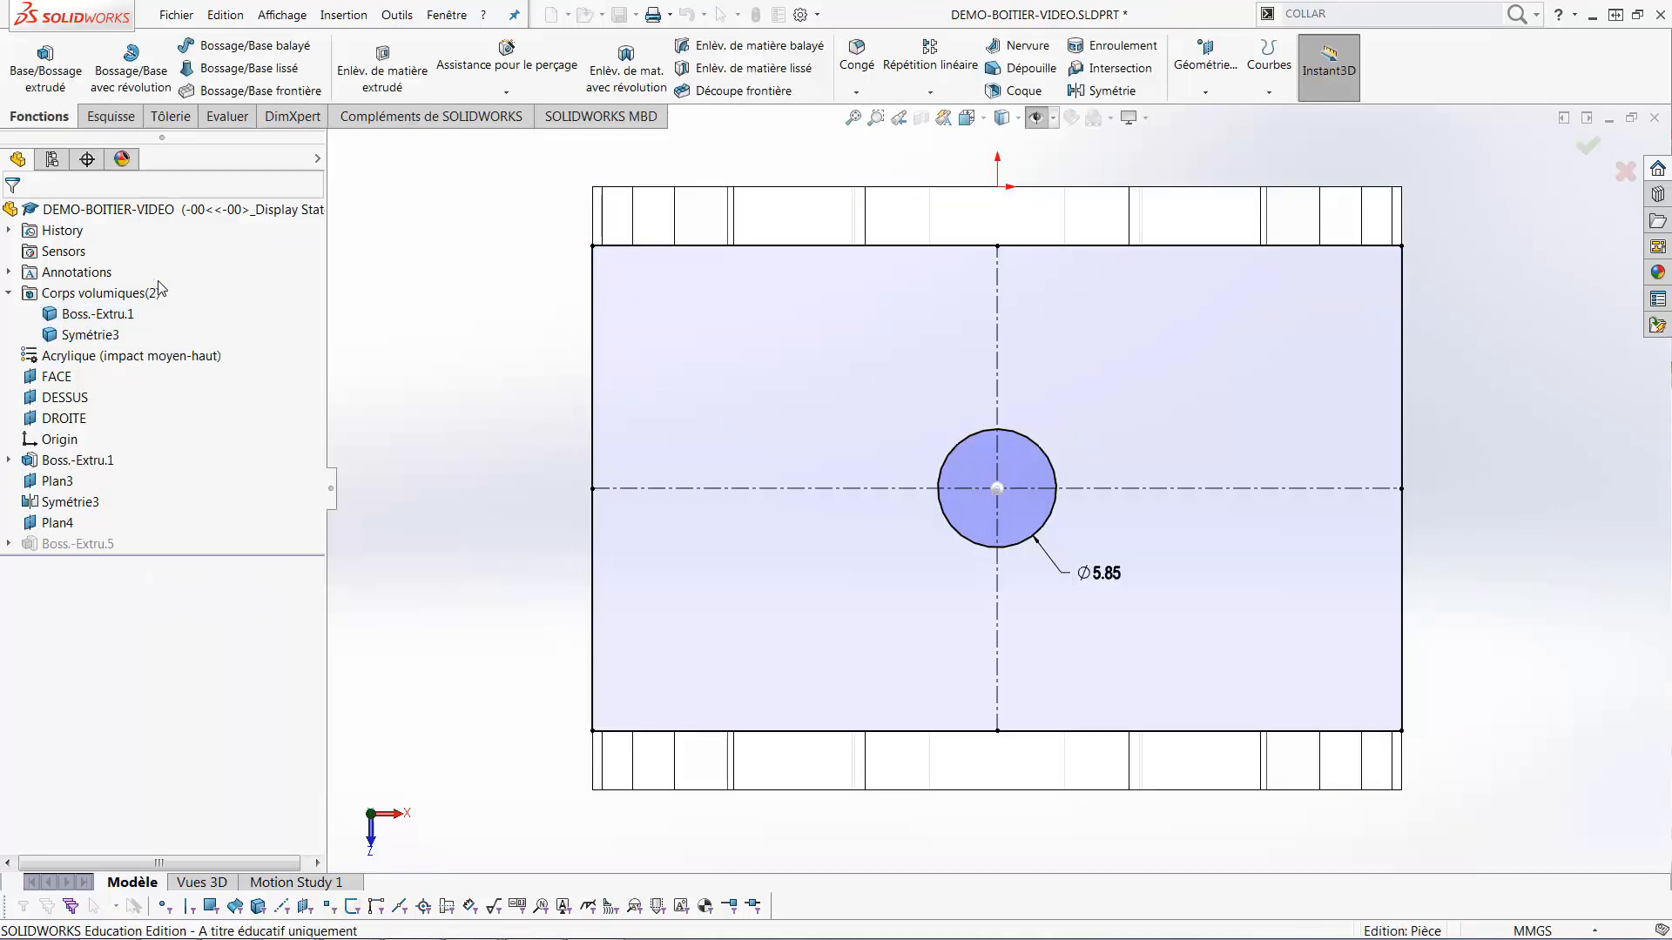
# Highlight each of the three solid bodies in turn and examine the assembled plates in a 3D view
pyautogui.click(103, 357)
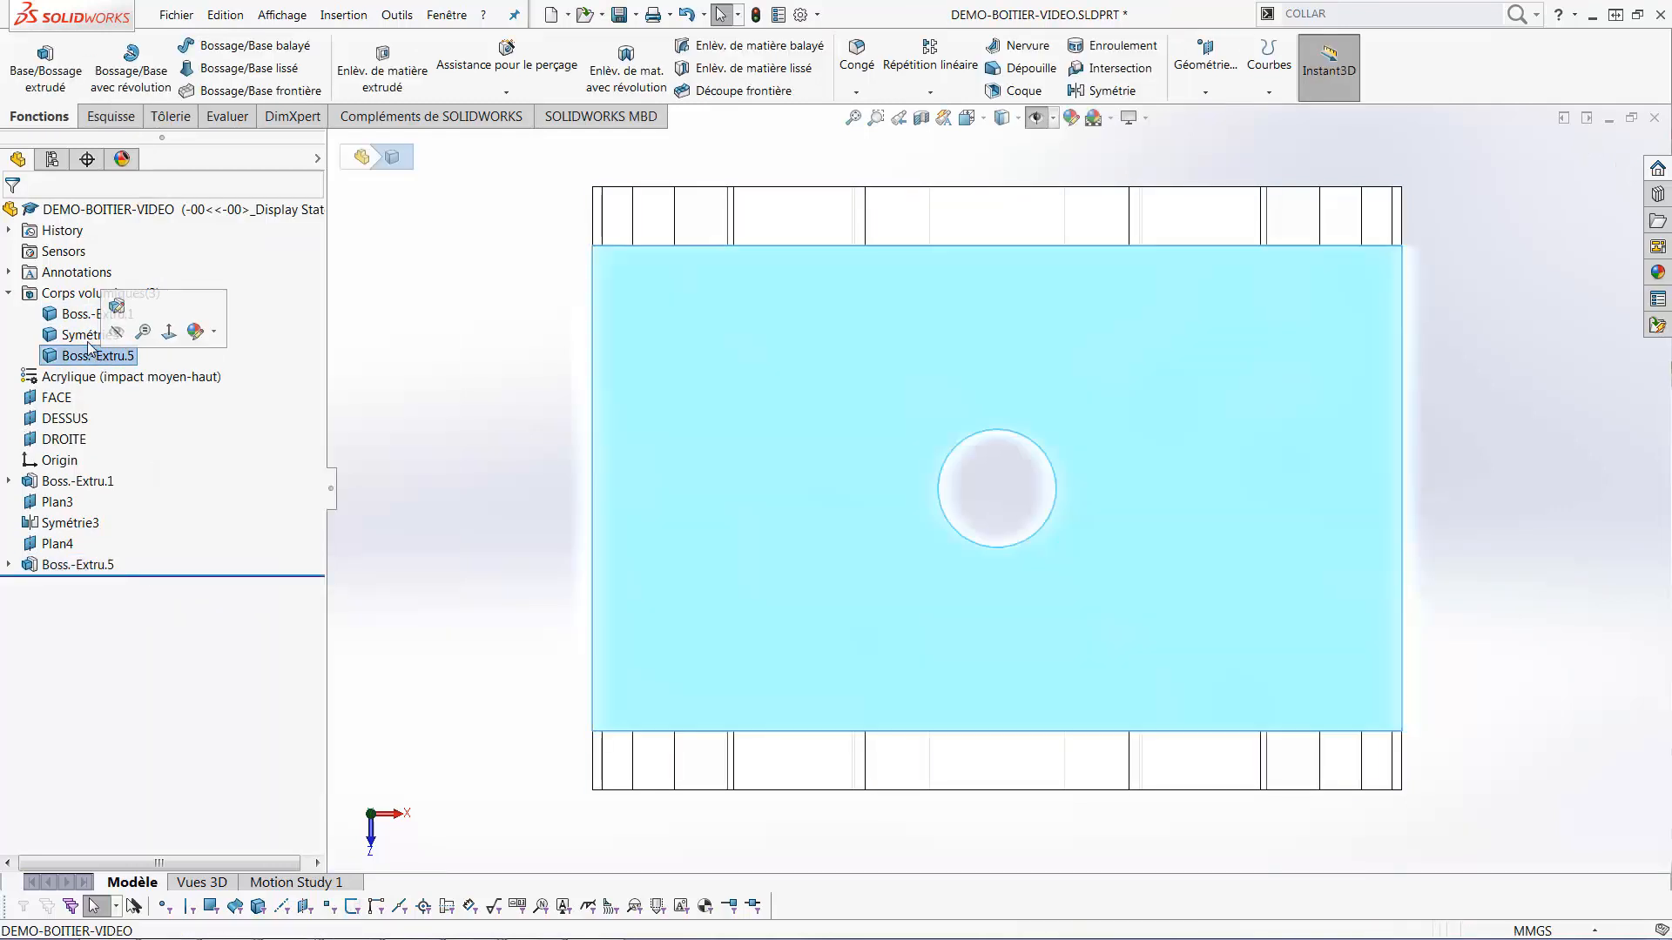
pyautogui.click(83, 334)
pyautogui.click(87, 315)
pyautogui.click(516, 640)
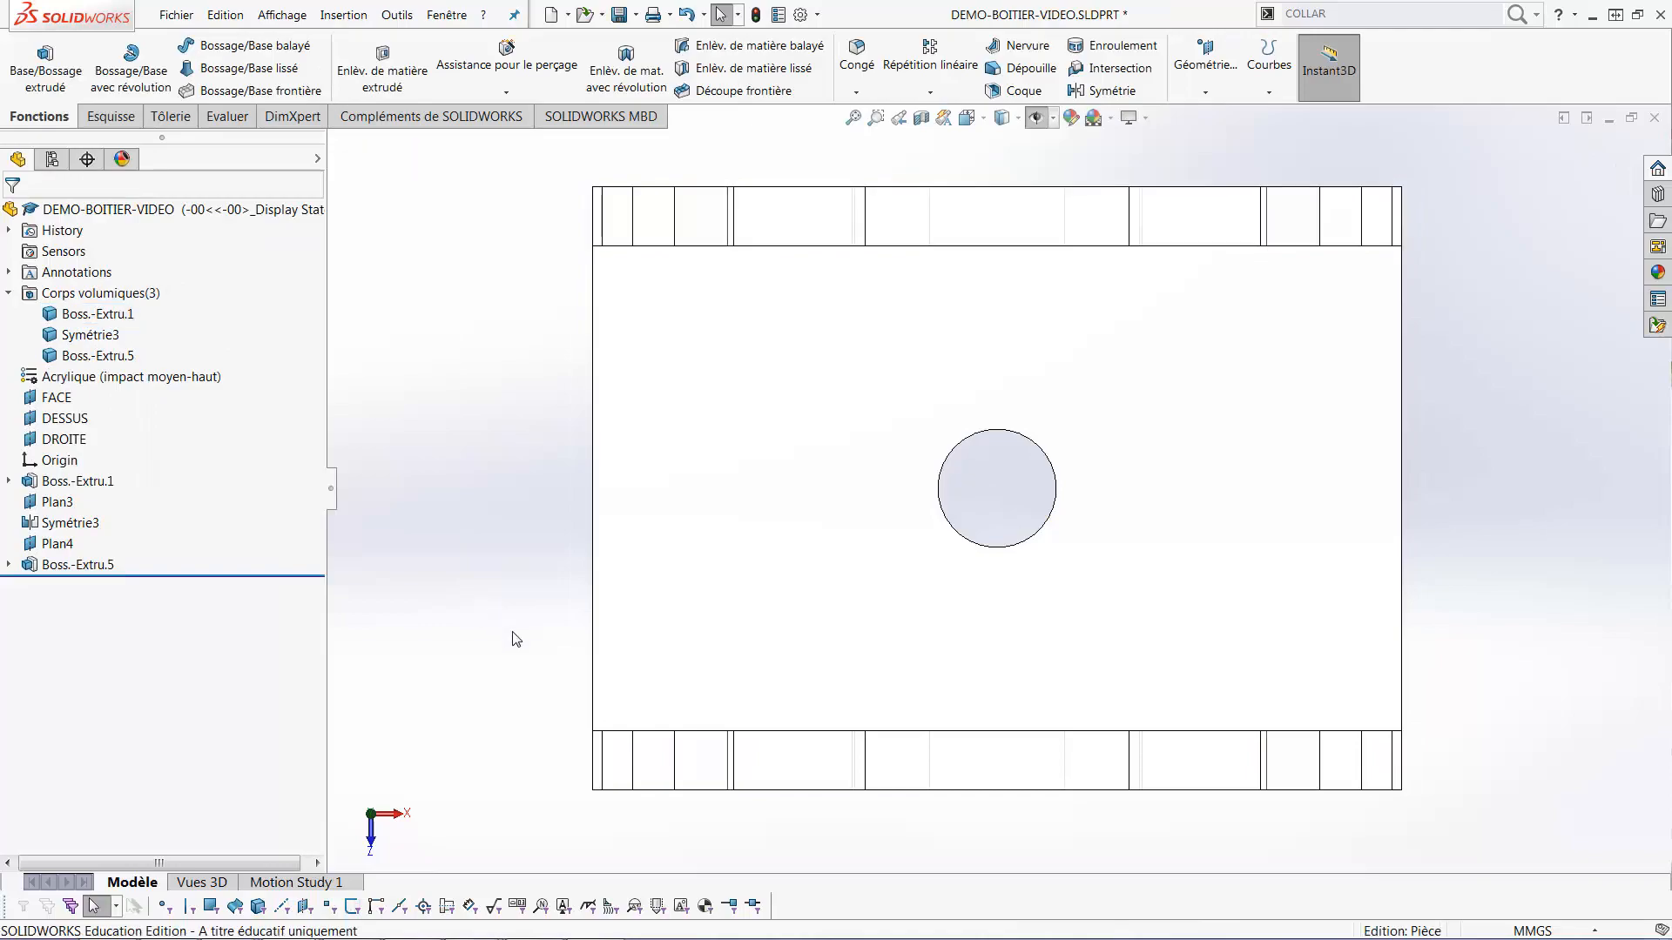
pyautogui.moveTo(516, 640); pyautogui.dragTo(471, 431, button='middle')
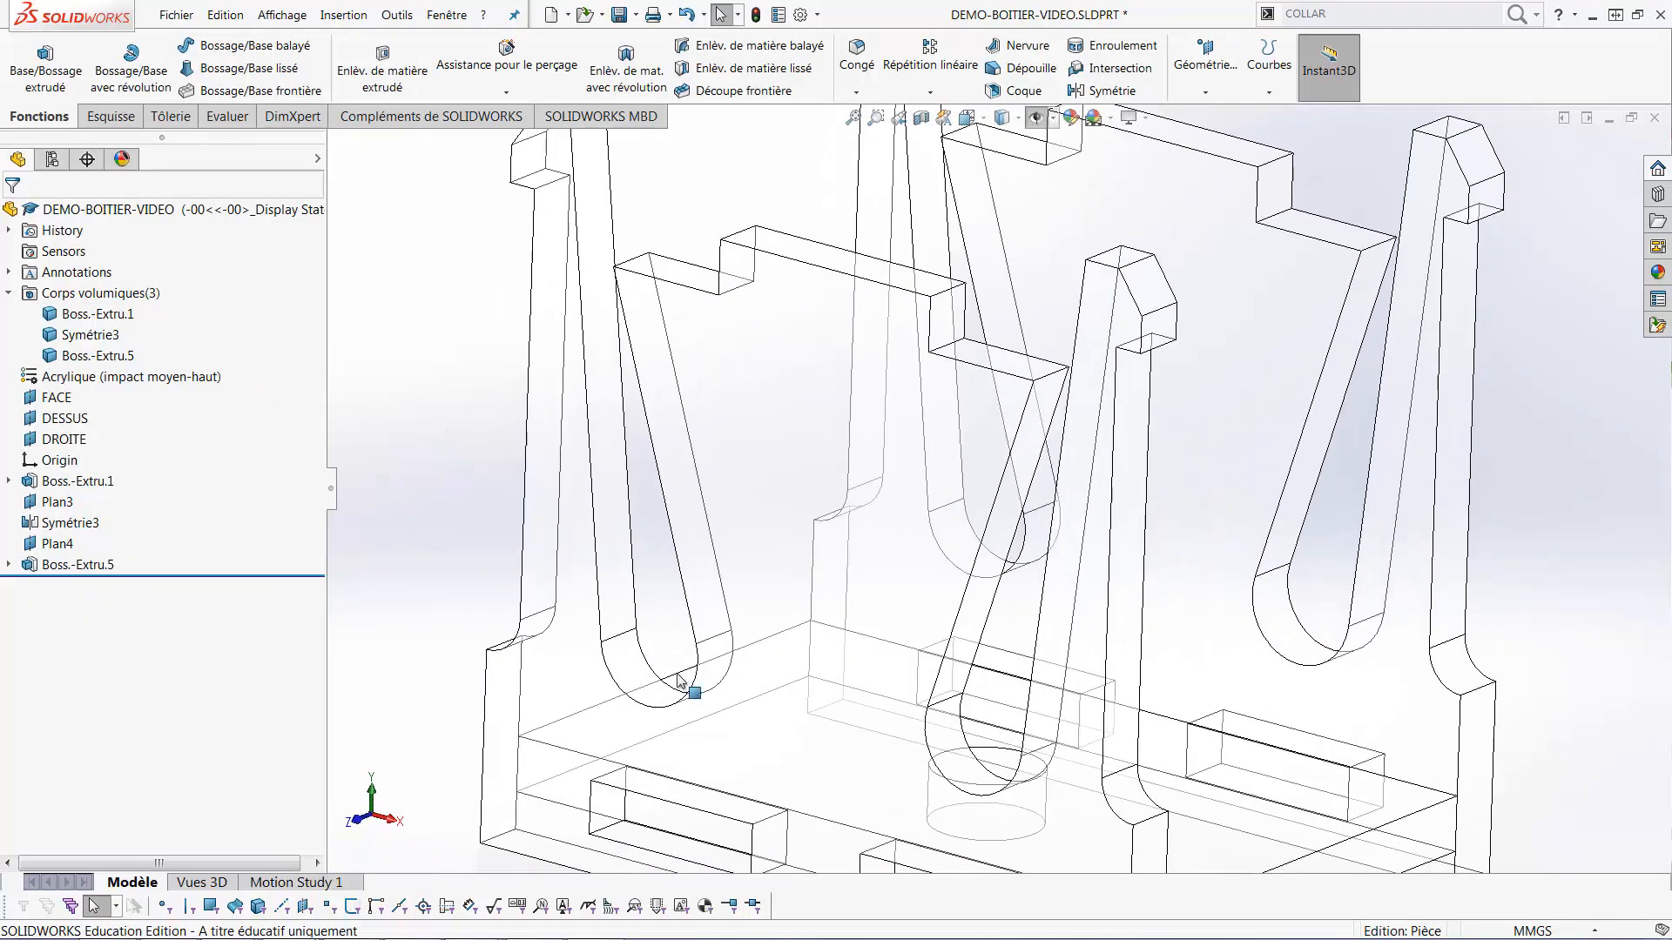
pyautogui.scroll(2, 688, 679)
pyautogui.scroll(-2, 788, 757)
pyautogui.scroll(2, 815, 740)
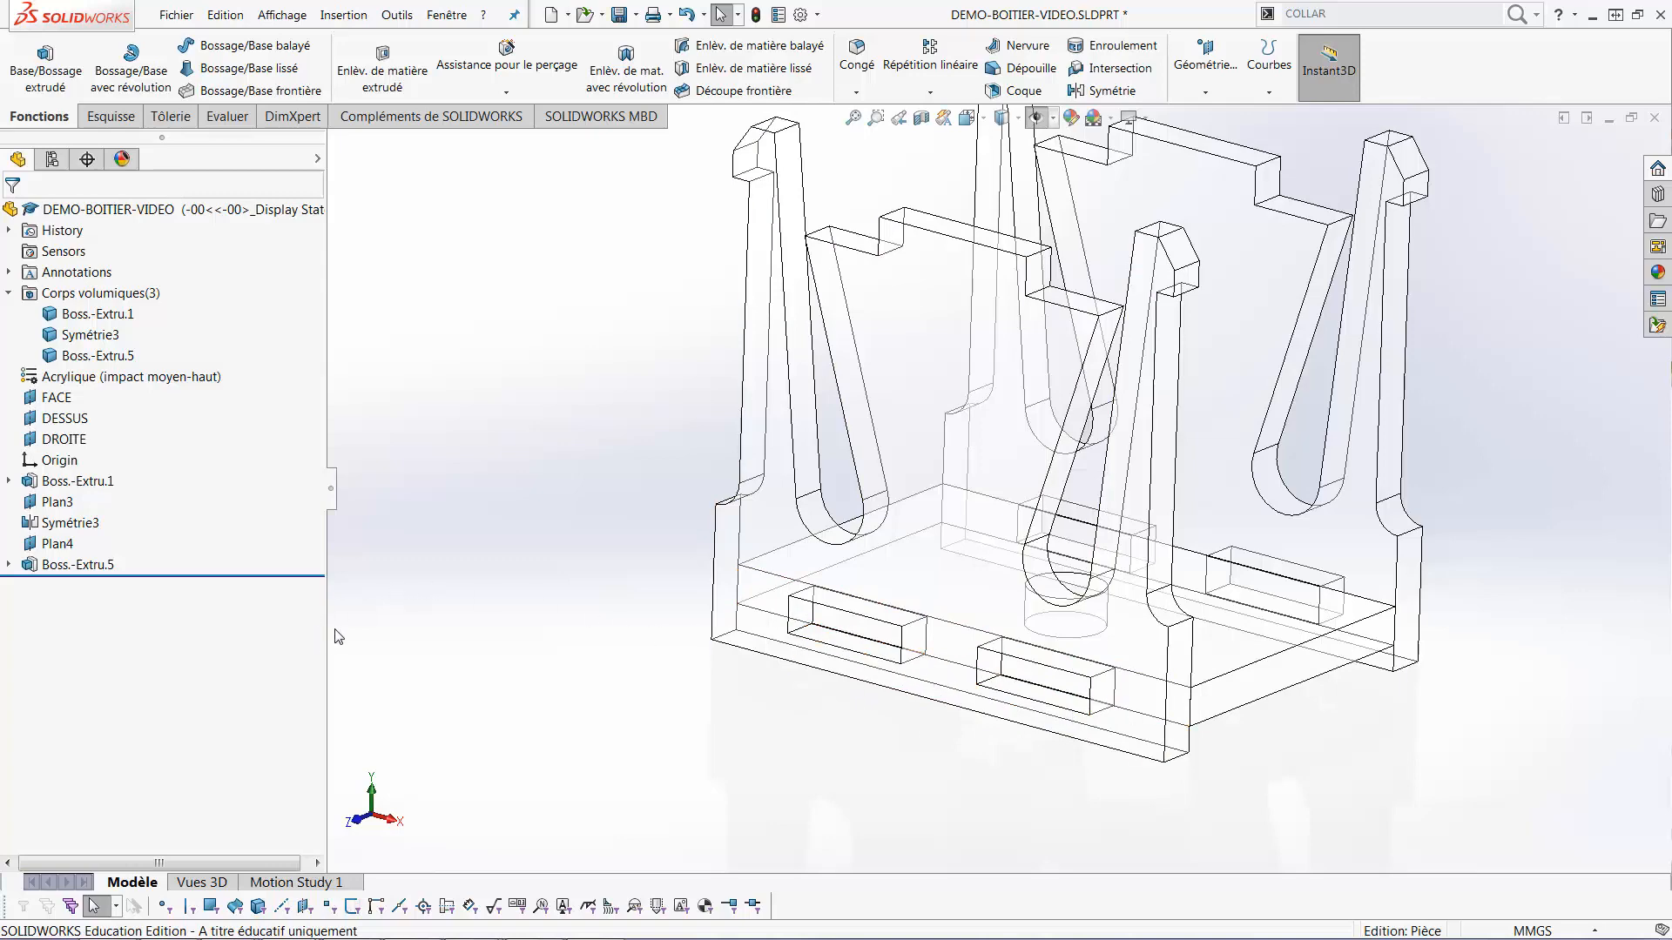
# Start a sketch on the mirrored clip plate's outer face and convert the left slot's two vertical end edges into sketch lines
pyautogui.click(713, 578)
pyautogui.click(771, 523)
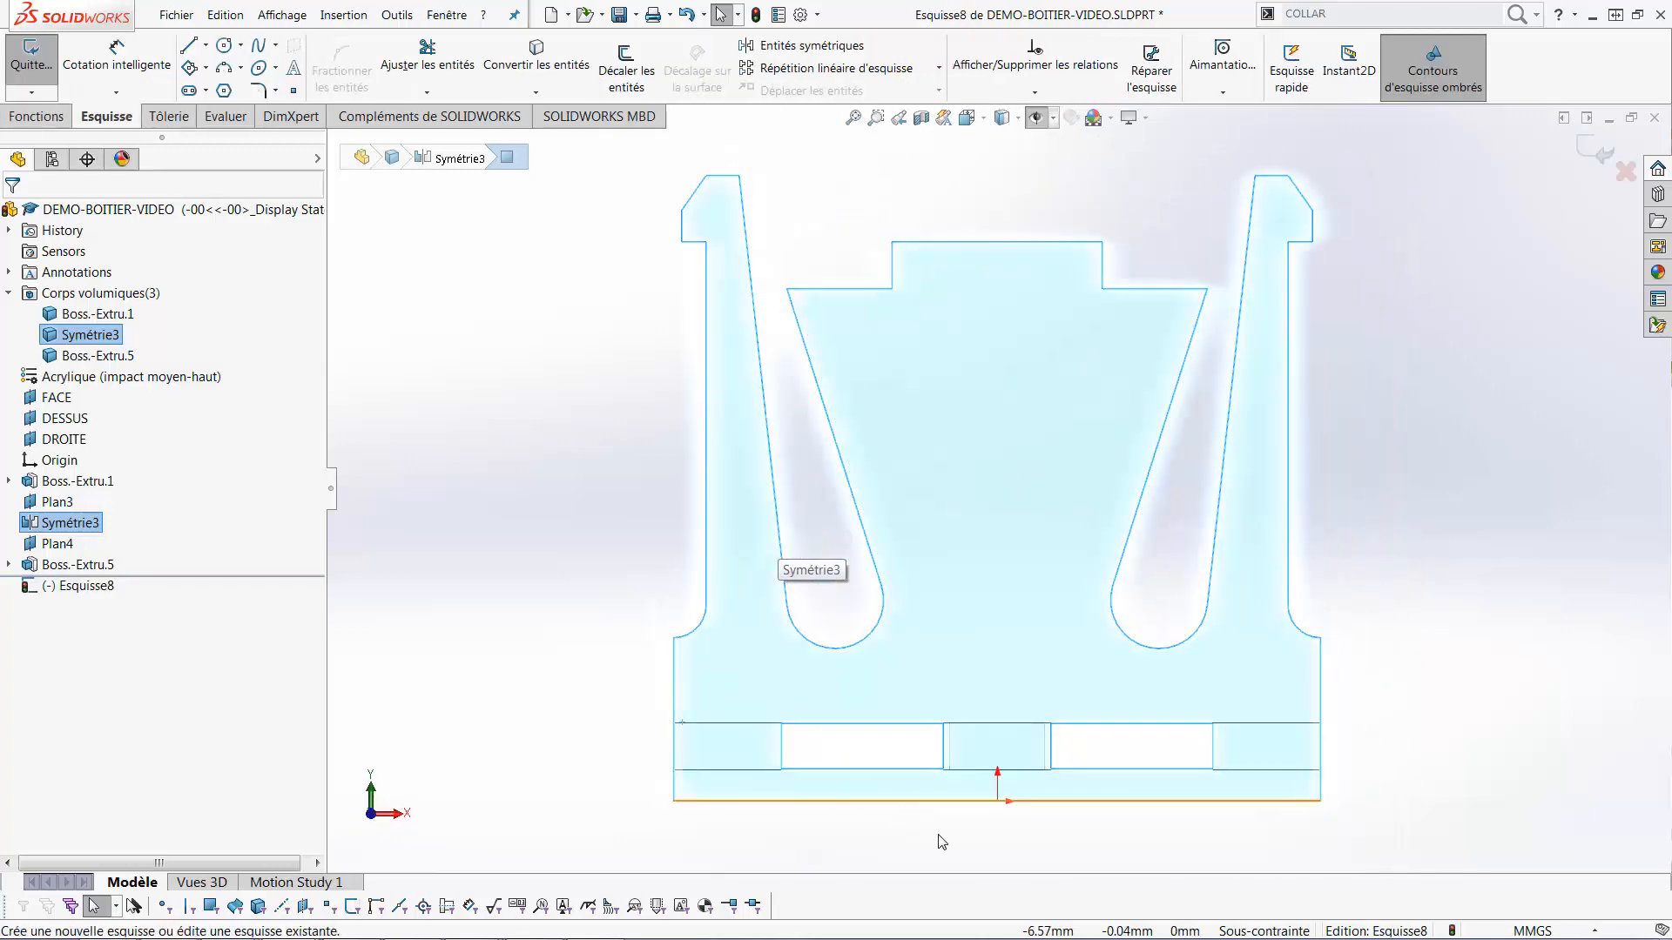
pyautogui.scroll(-5, 940, 836)
pyautogui.scroll(1, 876, 651)
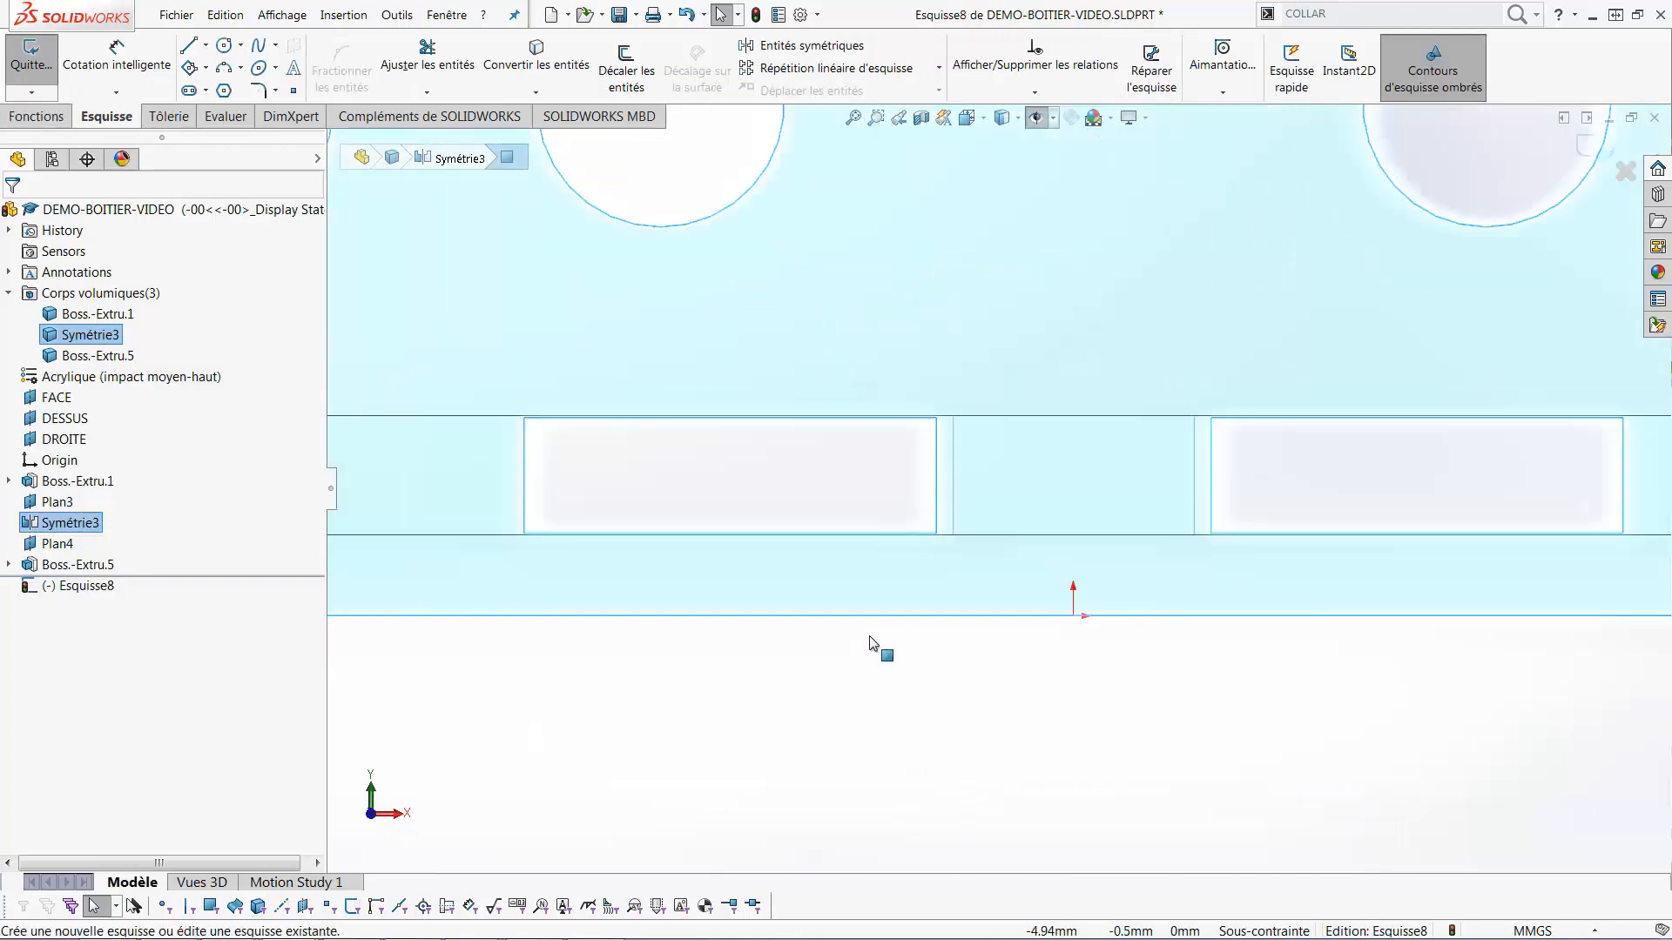
pyautogui.click(524, 478)
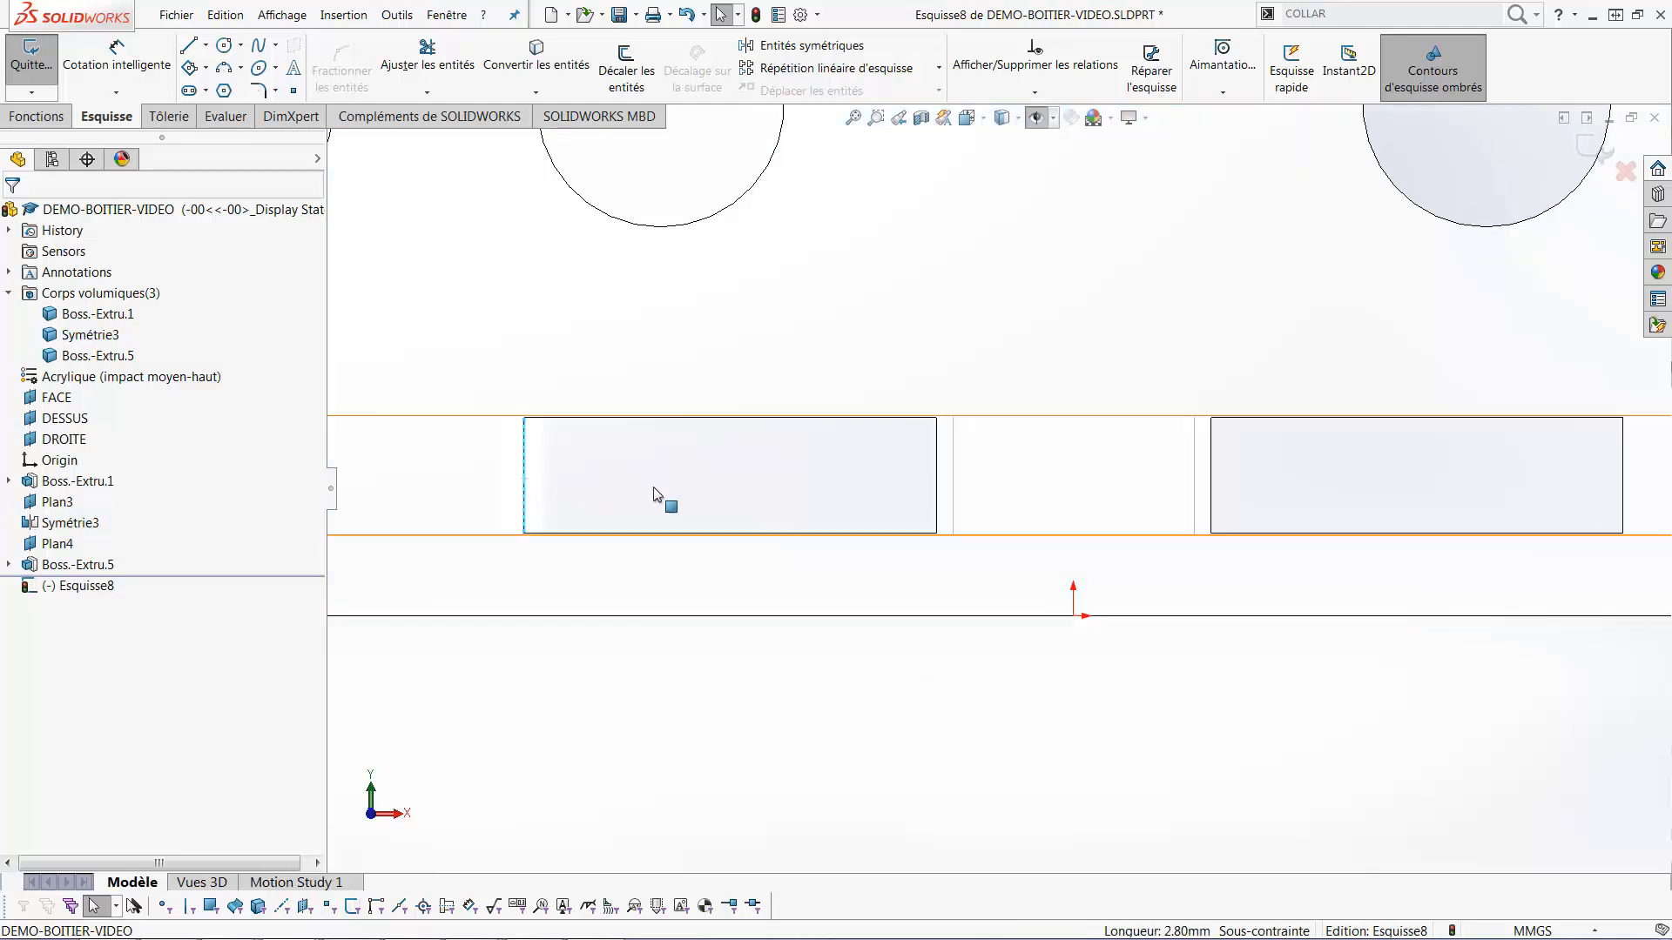
pyautogui.keyDown('ctrl'); pyautogui.click(936, 501); pyautogui.keyUp('ctrl')
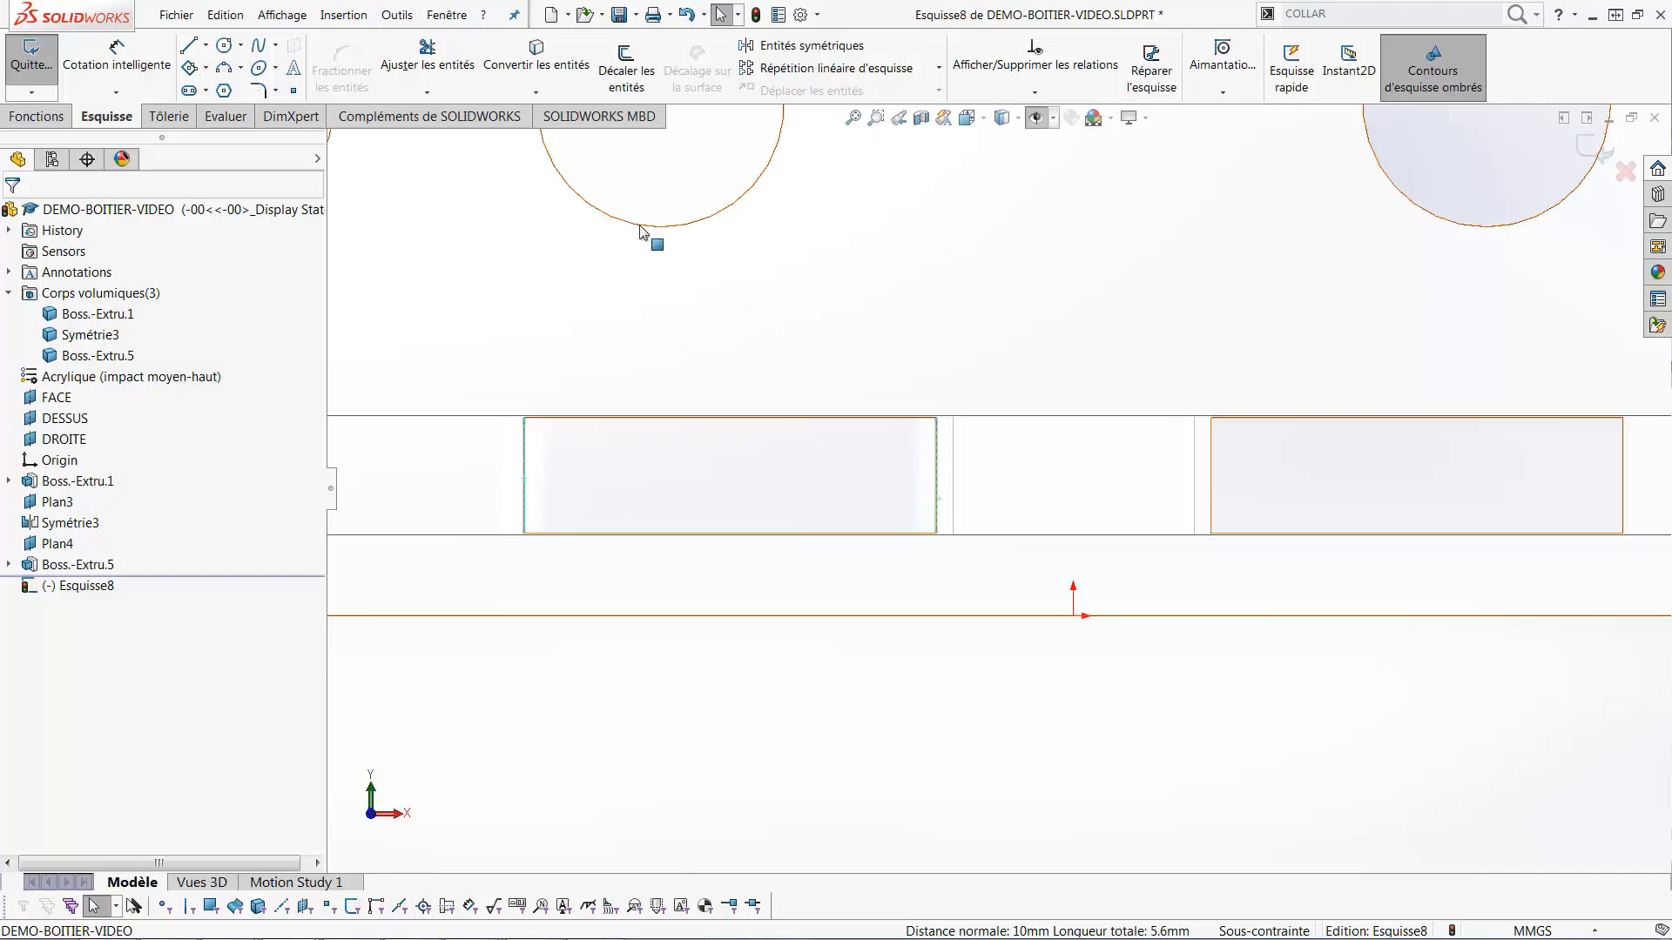
pyautogui.click(549, 79)
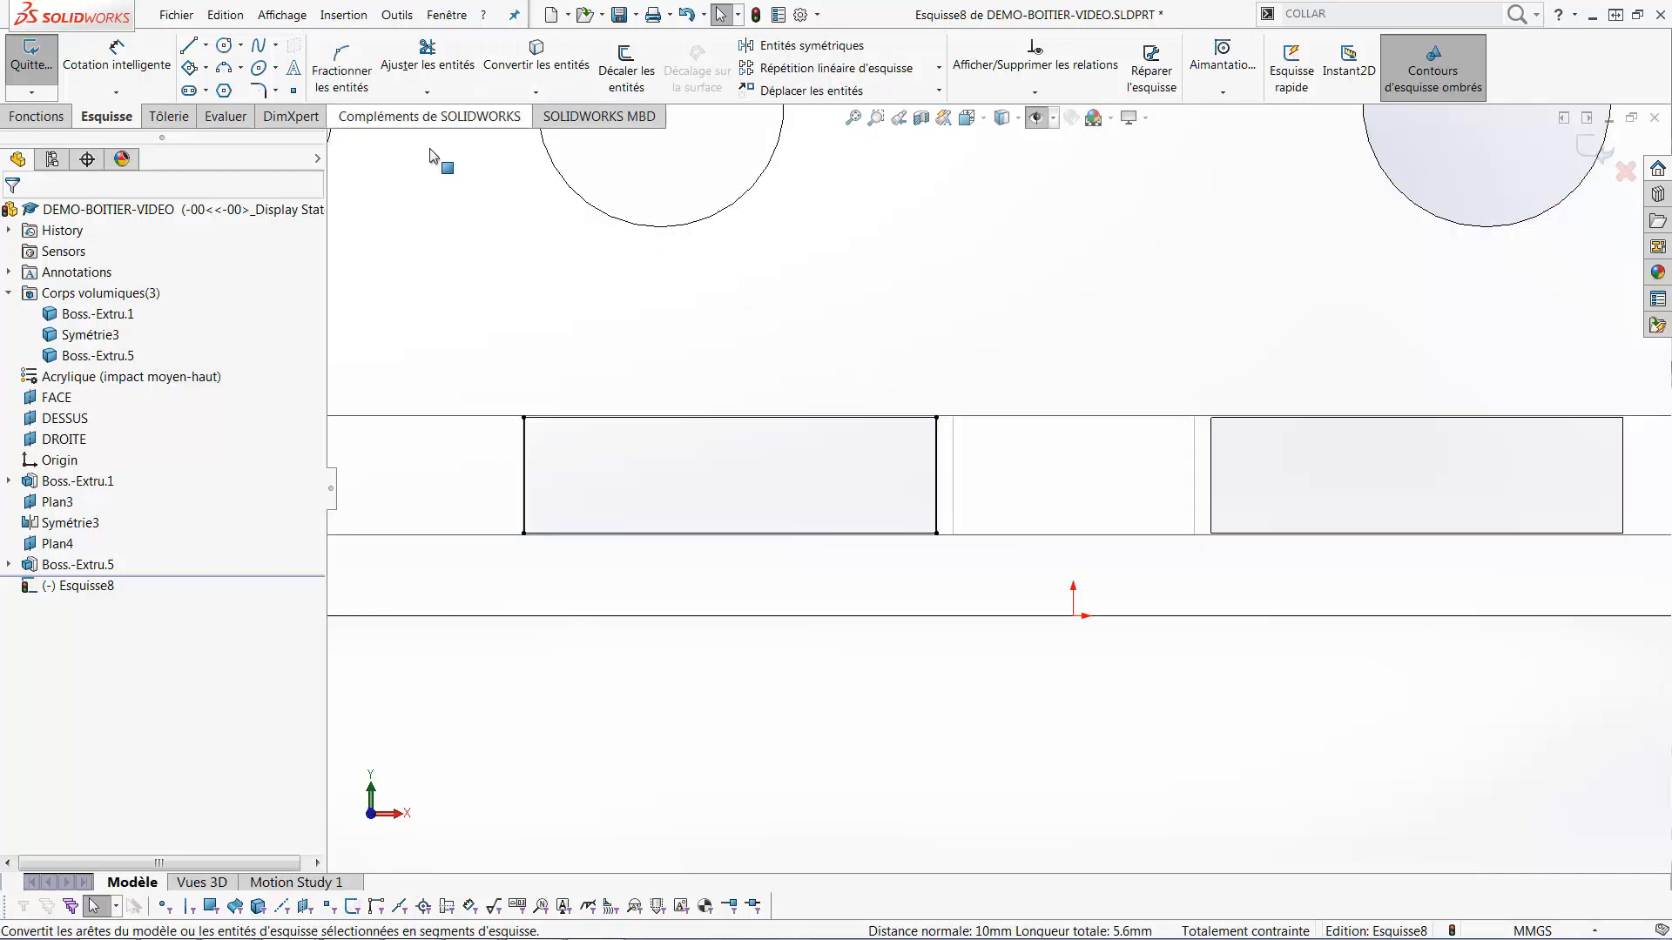
# Hide the two clip plate bodies, leaving only the horizontal connecting plate displayed
pyautogui.click(98, 315)
pyautogui.keyDown('ctrl'); pyautogui.click(91, 334); pyautogui.keyUp('ctrl')
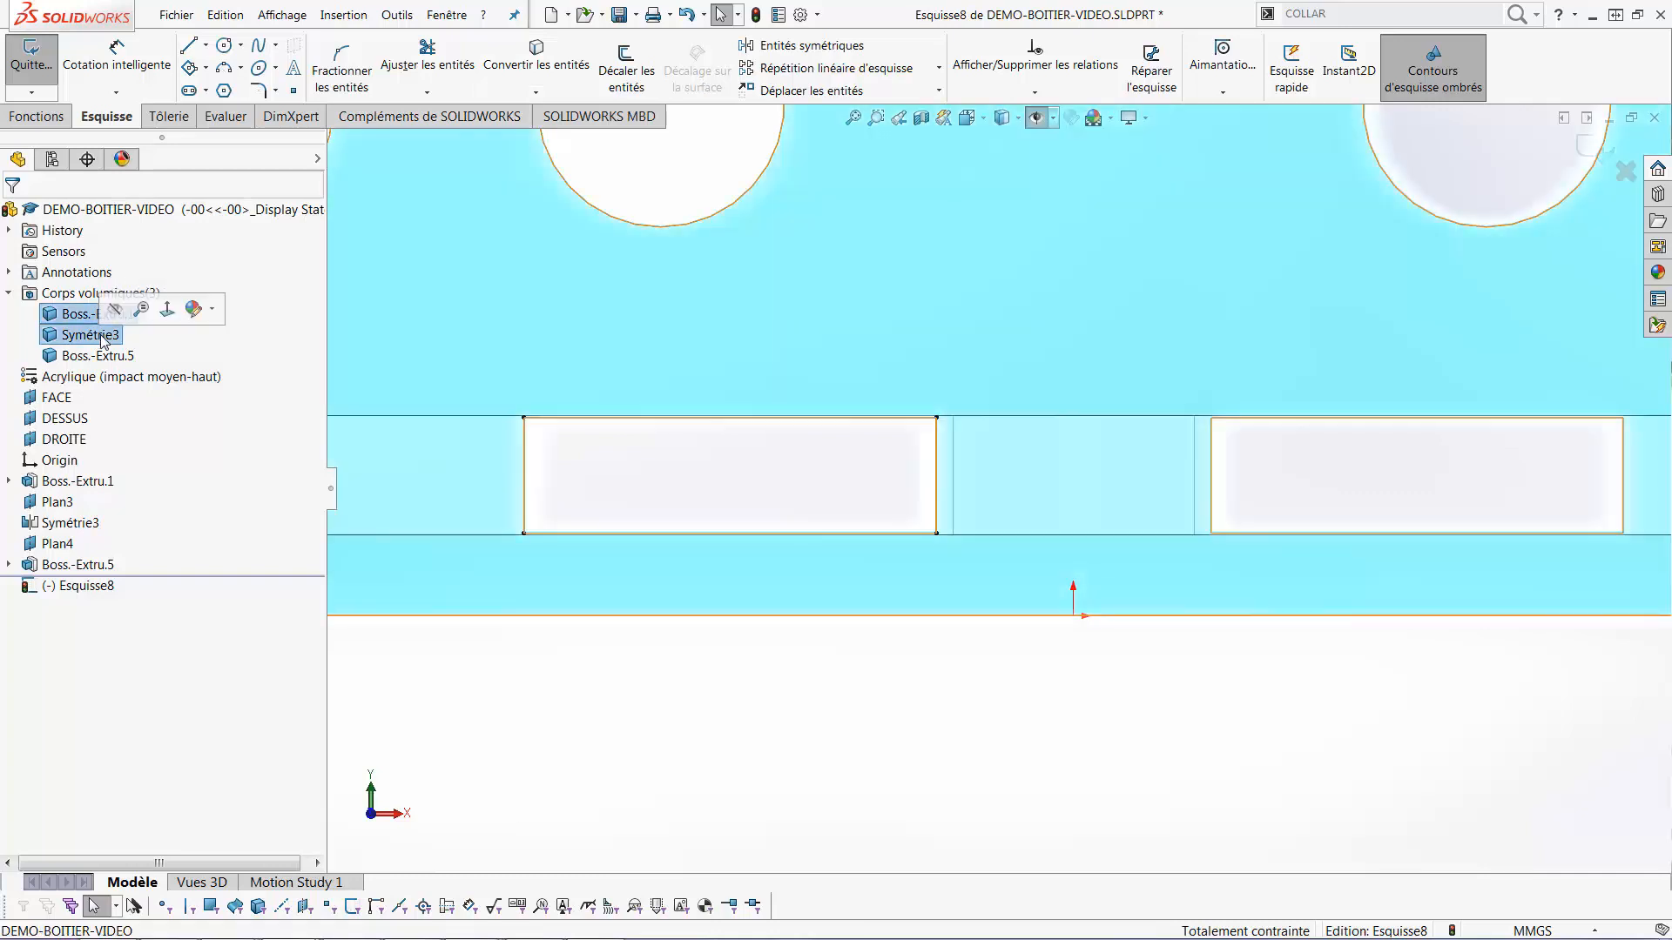
pyautogui.click(116, 311)
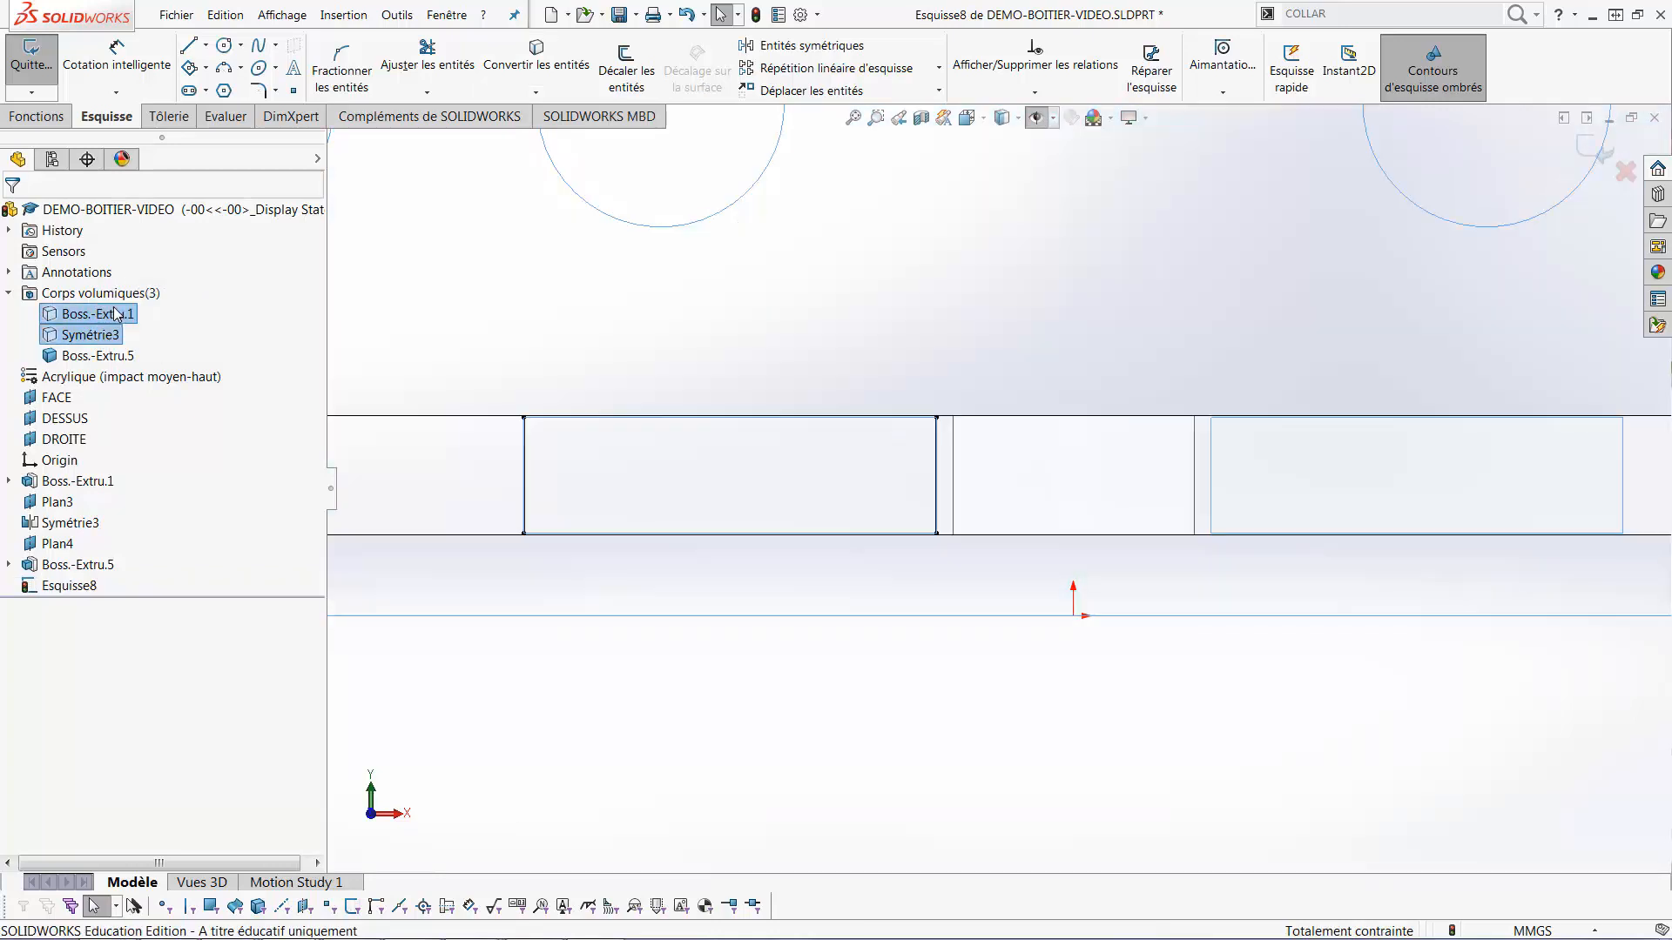
pyautogui.click(648, 654)
# Turn the two converted vertical slot lines into construction lines
pyautogui.scroll(-5, 561, 433)
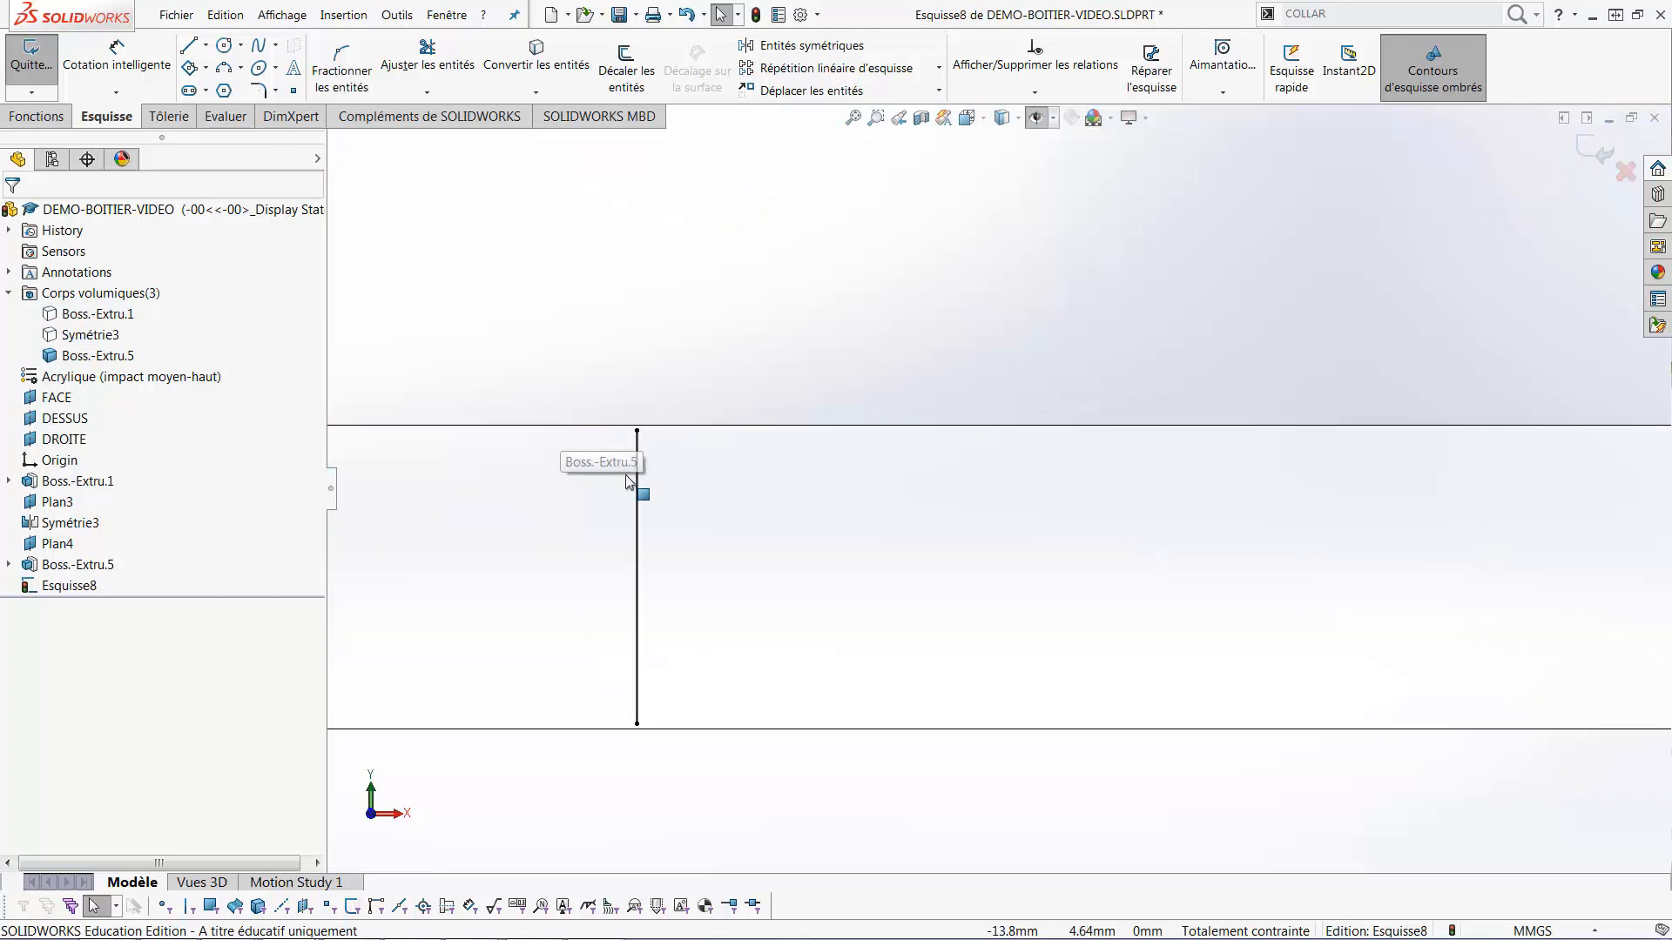
pyautogui.scroll(4, 840, 555)
pyautogui.keyDown('ctrl'); pyautogui.moveTo(1207, 603); pyautogui.dragTo(791, 511, button='middle'); pyautogui.keyUp('ctrl')
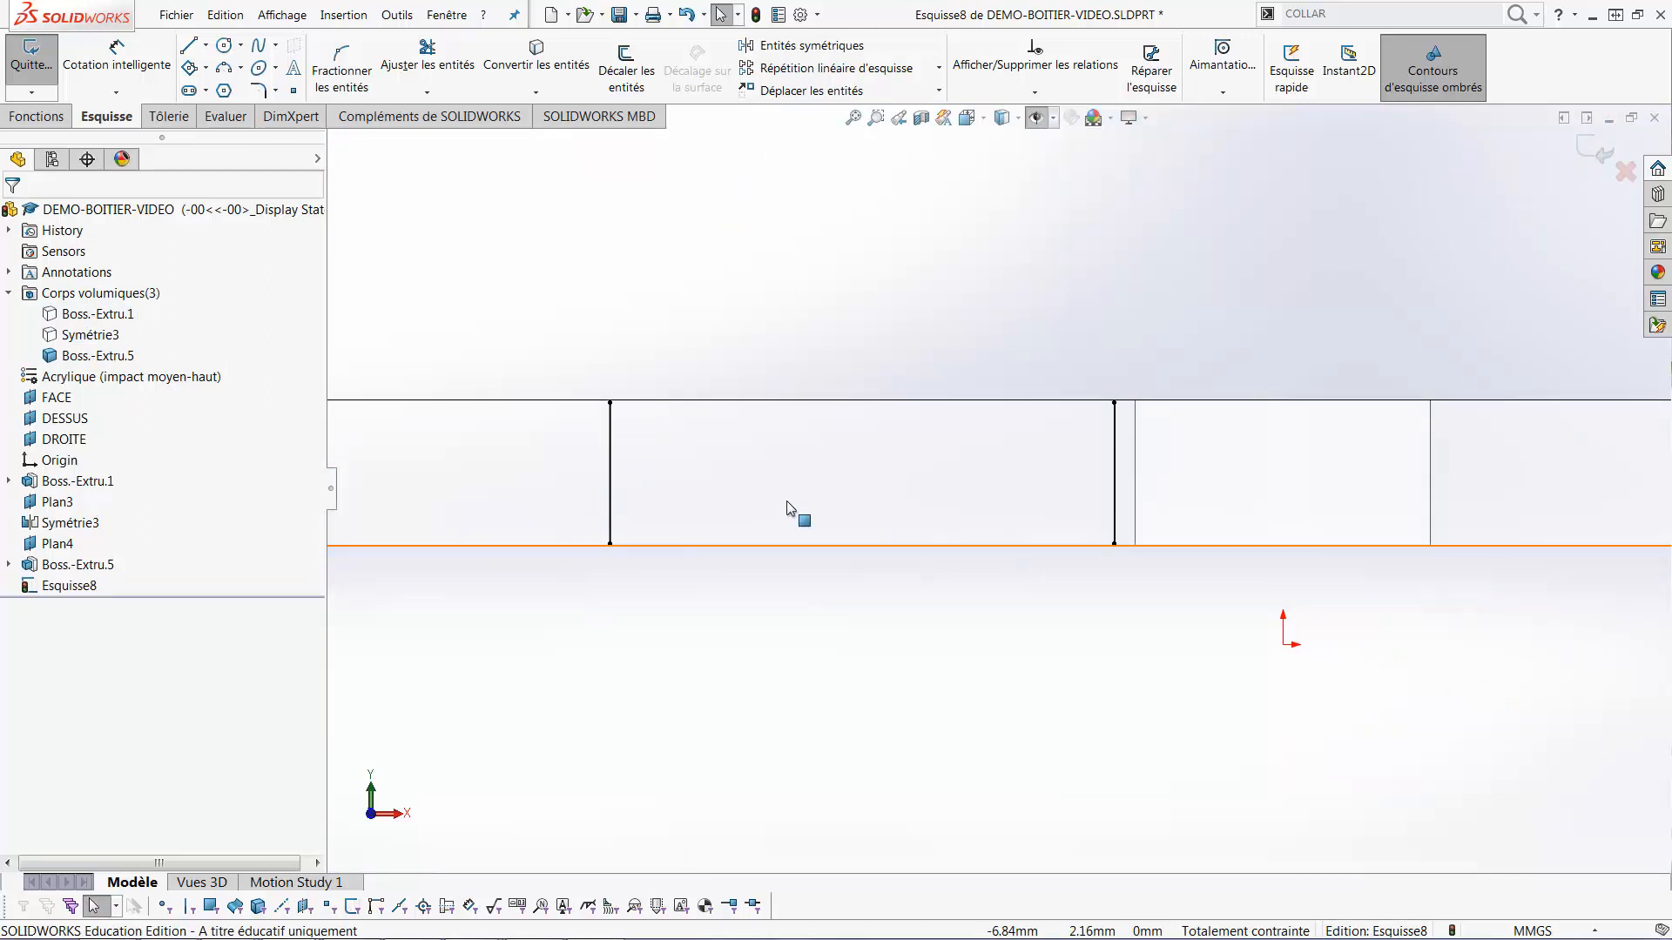
pyautogui.click(610, 470)
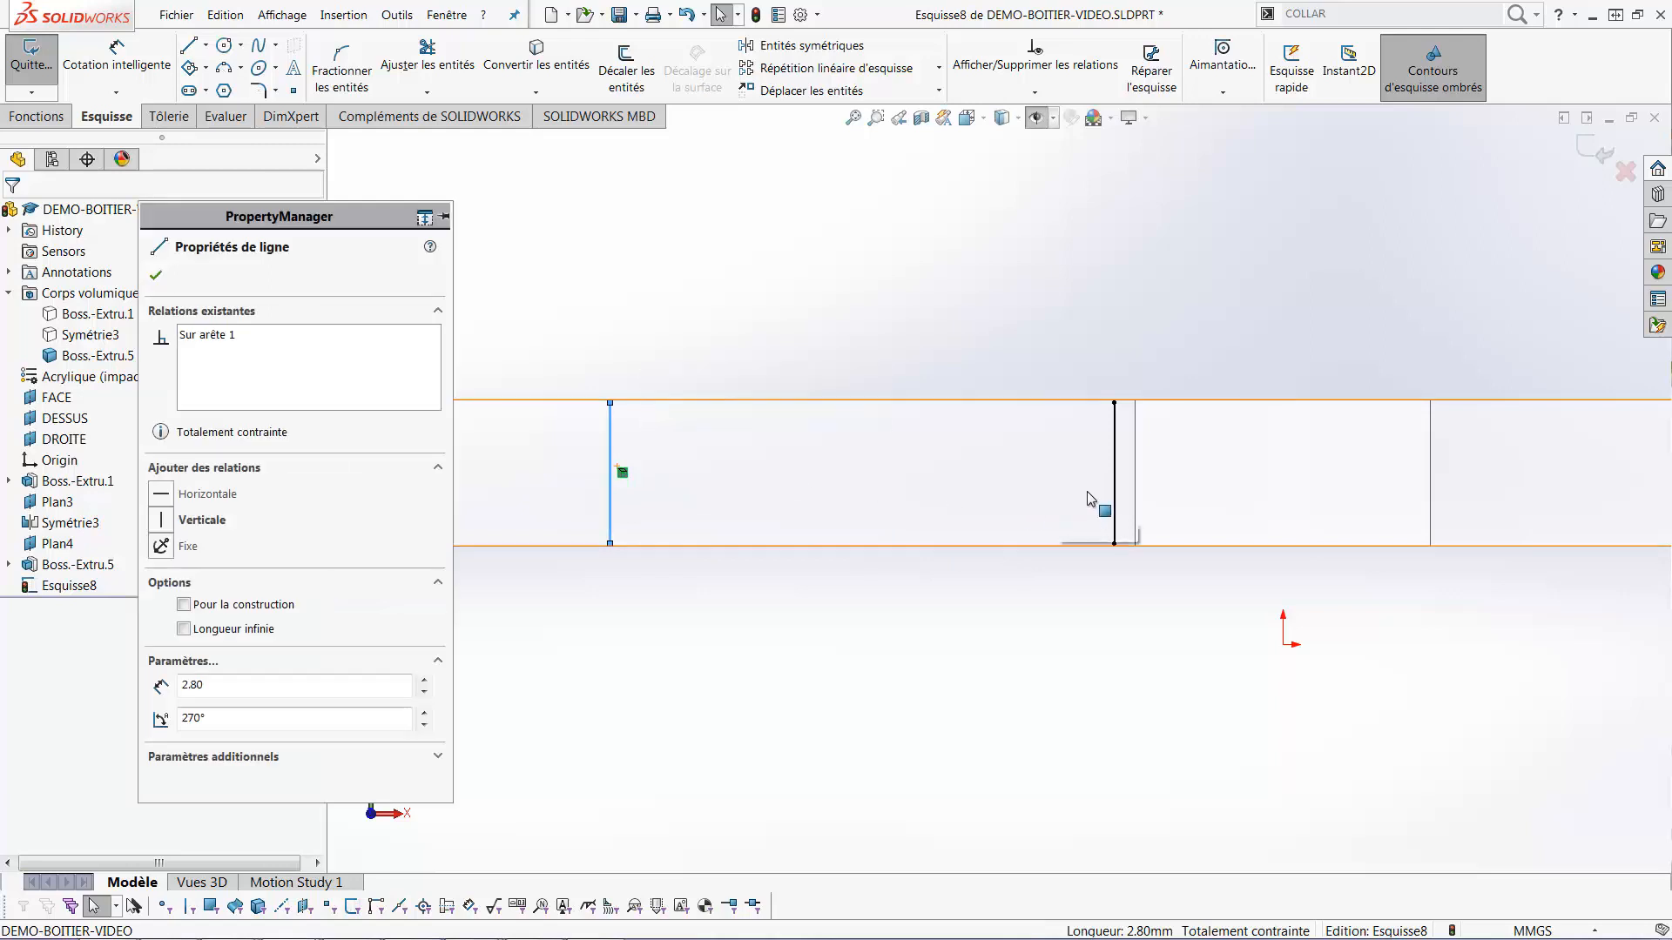
pyautogui.keyDown('ctrl'); pyautogui.click(1114, 487); pyautogui.keyUp('ctrl')
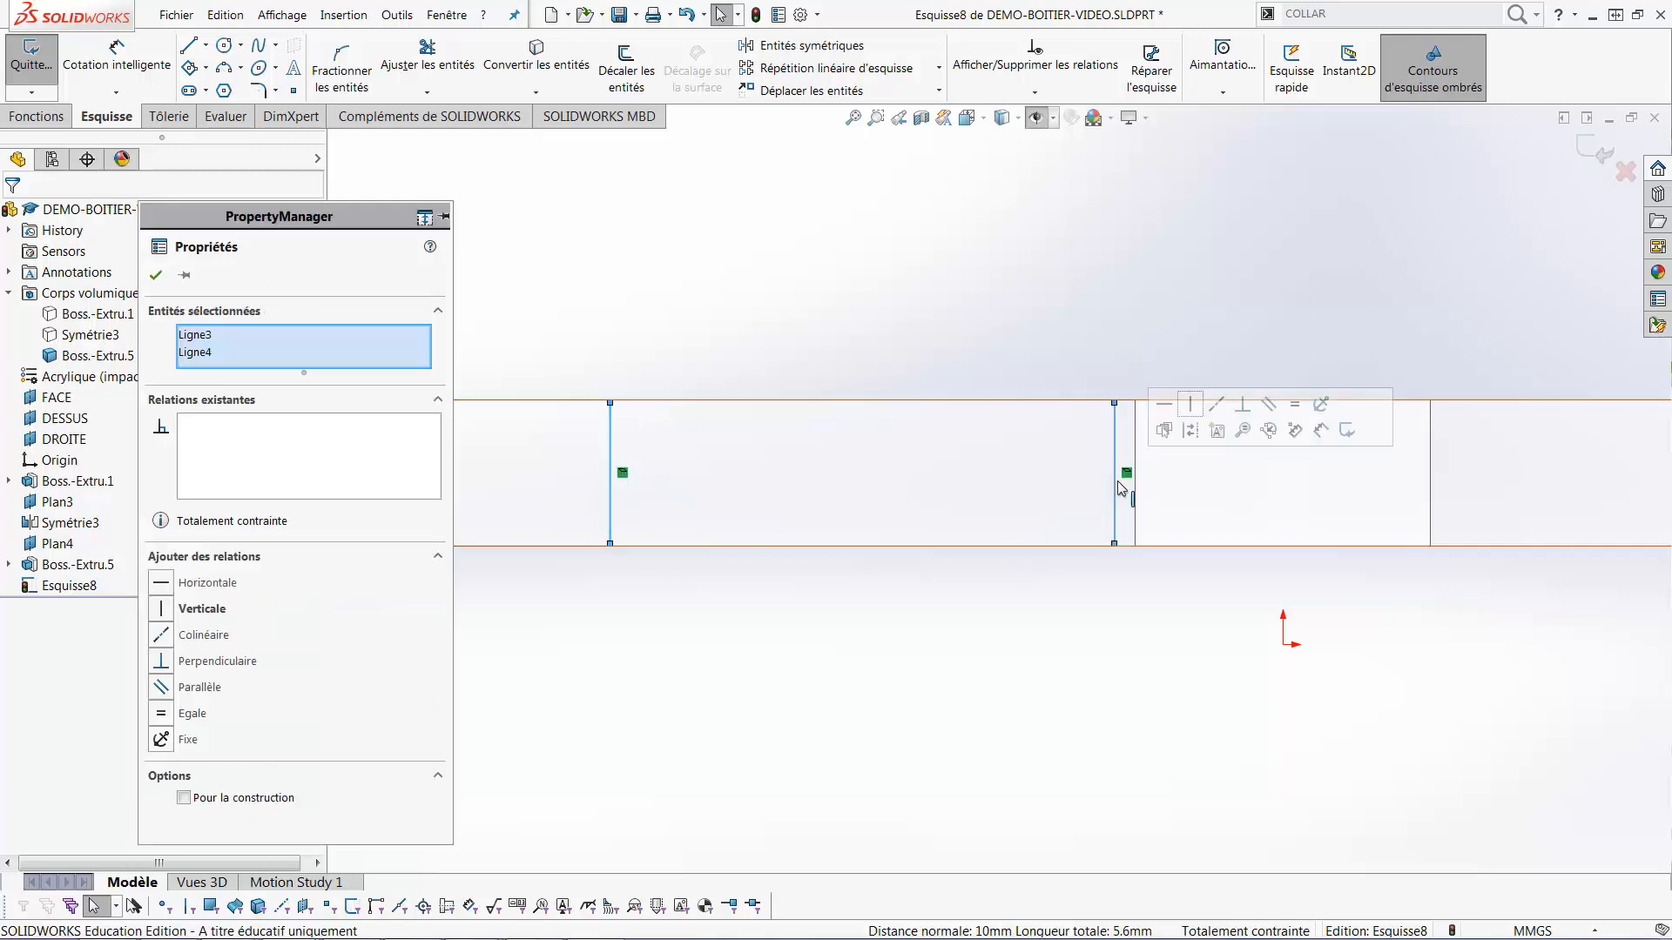
pyautogui.click(1198, 439)
# Draw a horizontal construction line joining the midpoints of the two vertical slot lines
pyautogui.press('l')
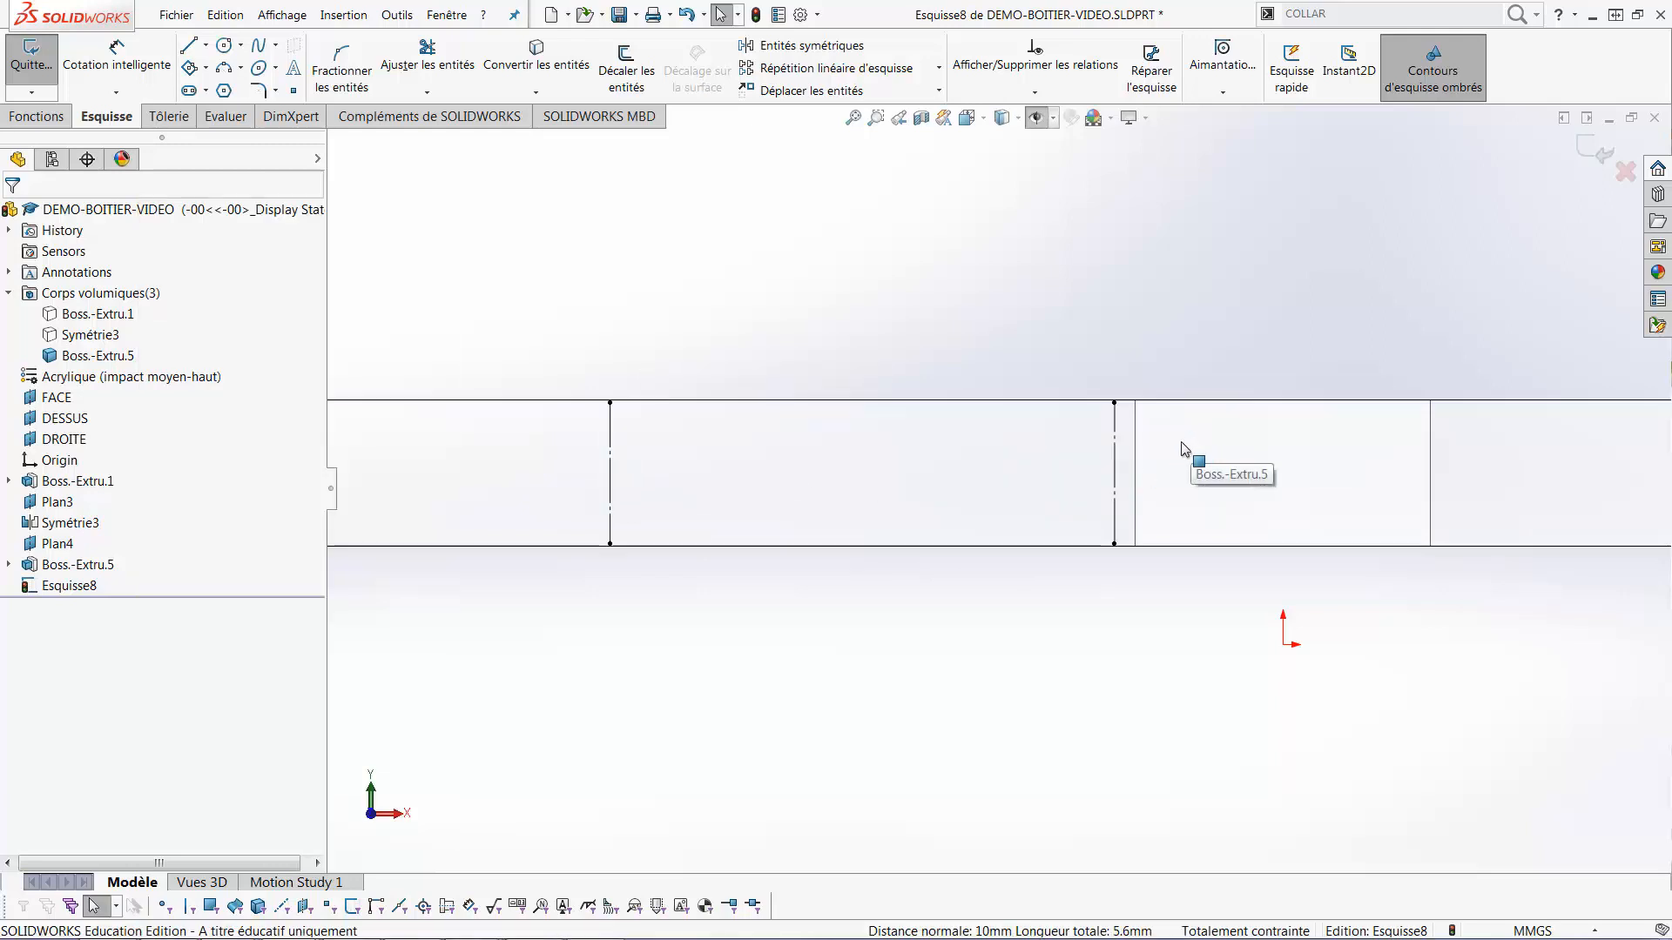
pyautogui.click(609, 473)
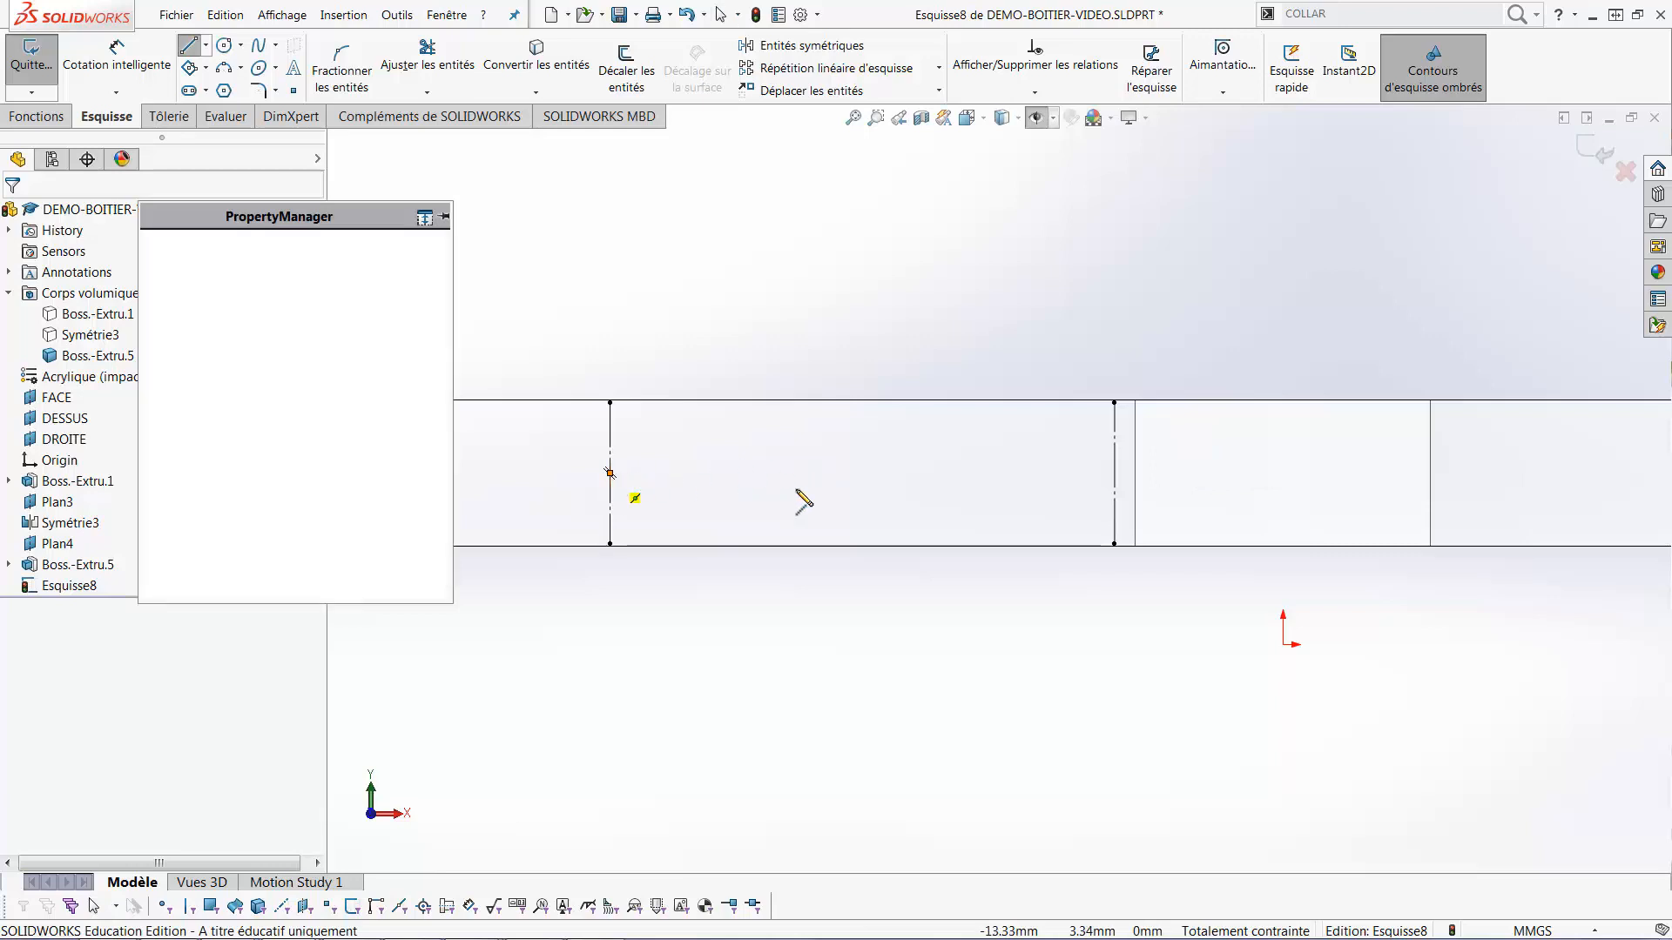
pyautogui.click(1114, 473)
pyautogui.press('Escape')
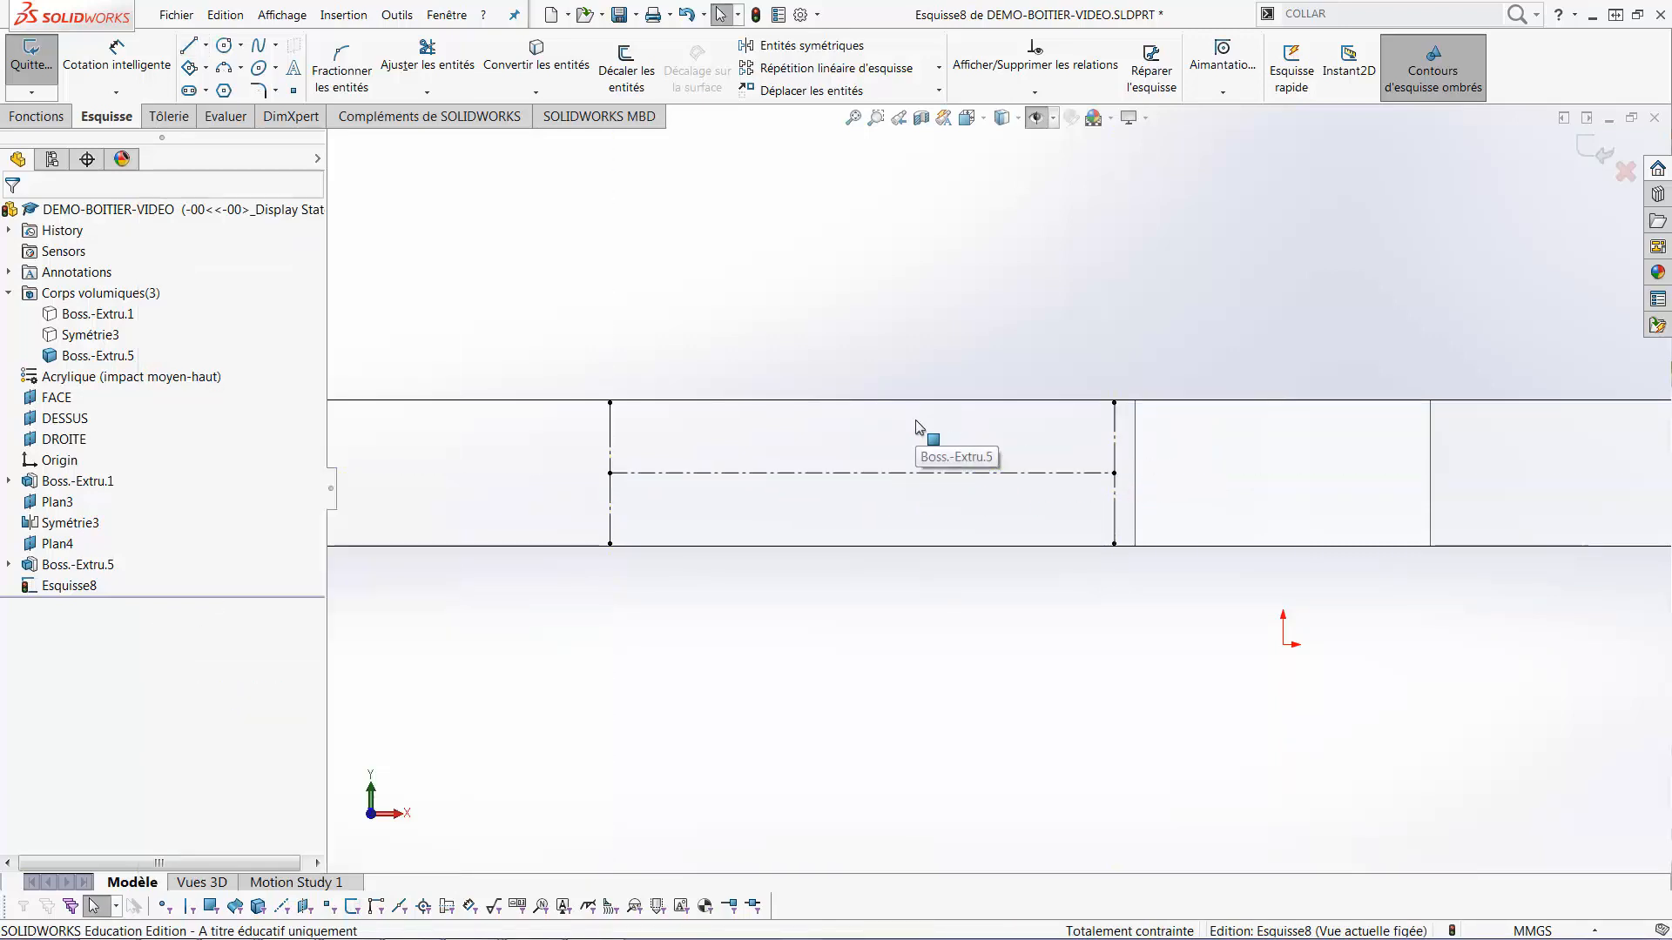
# Draw a 2.90 mm high centre rectangle from the horizontal construction line's midpoint, spanning the plate thickness and extending slightly past both slot ends
pyautogui.press('r')
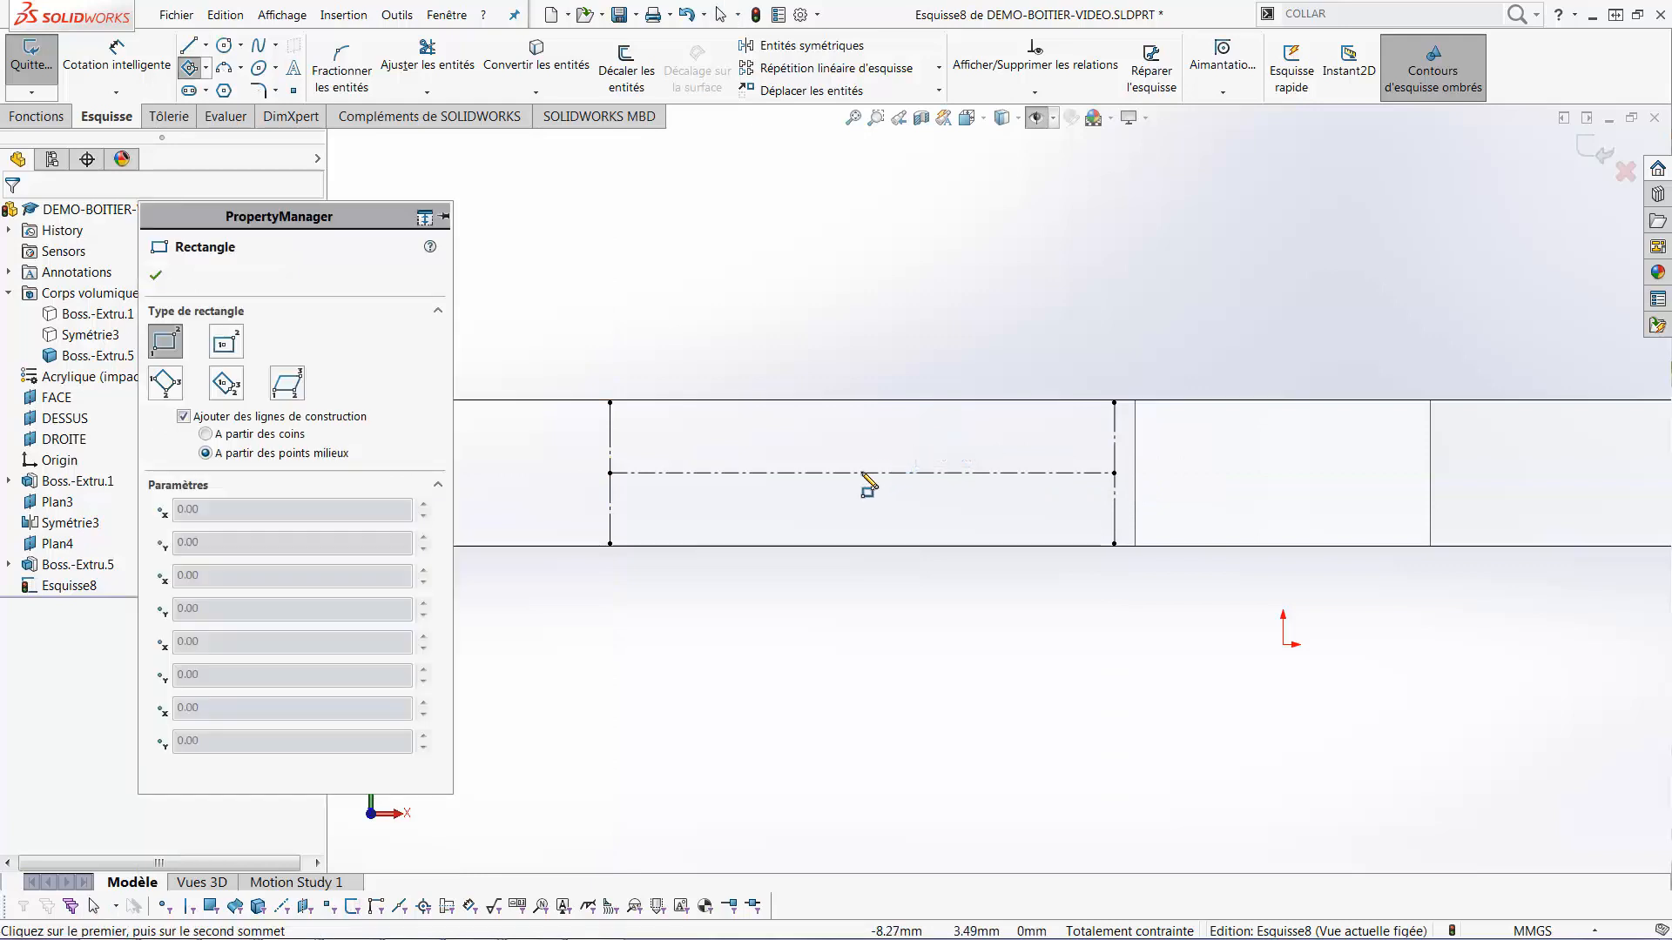
pyautogui.click(229, 349)
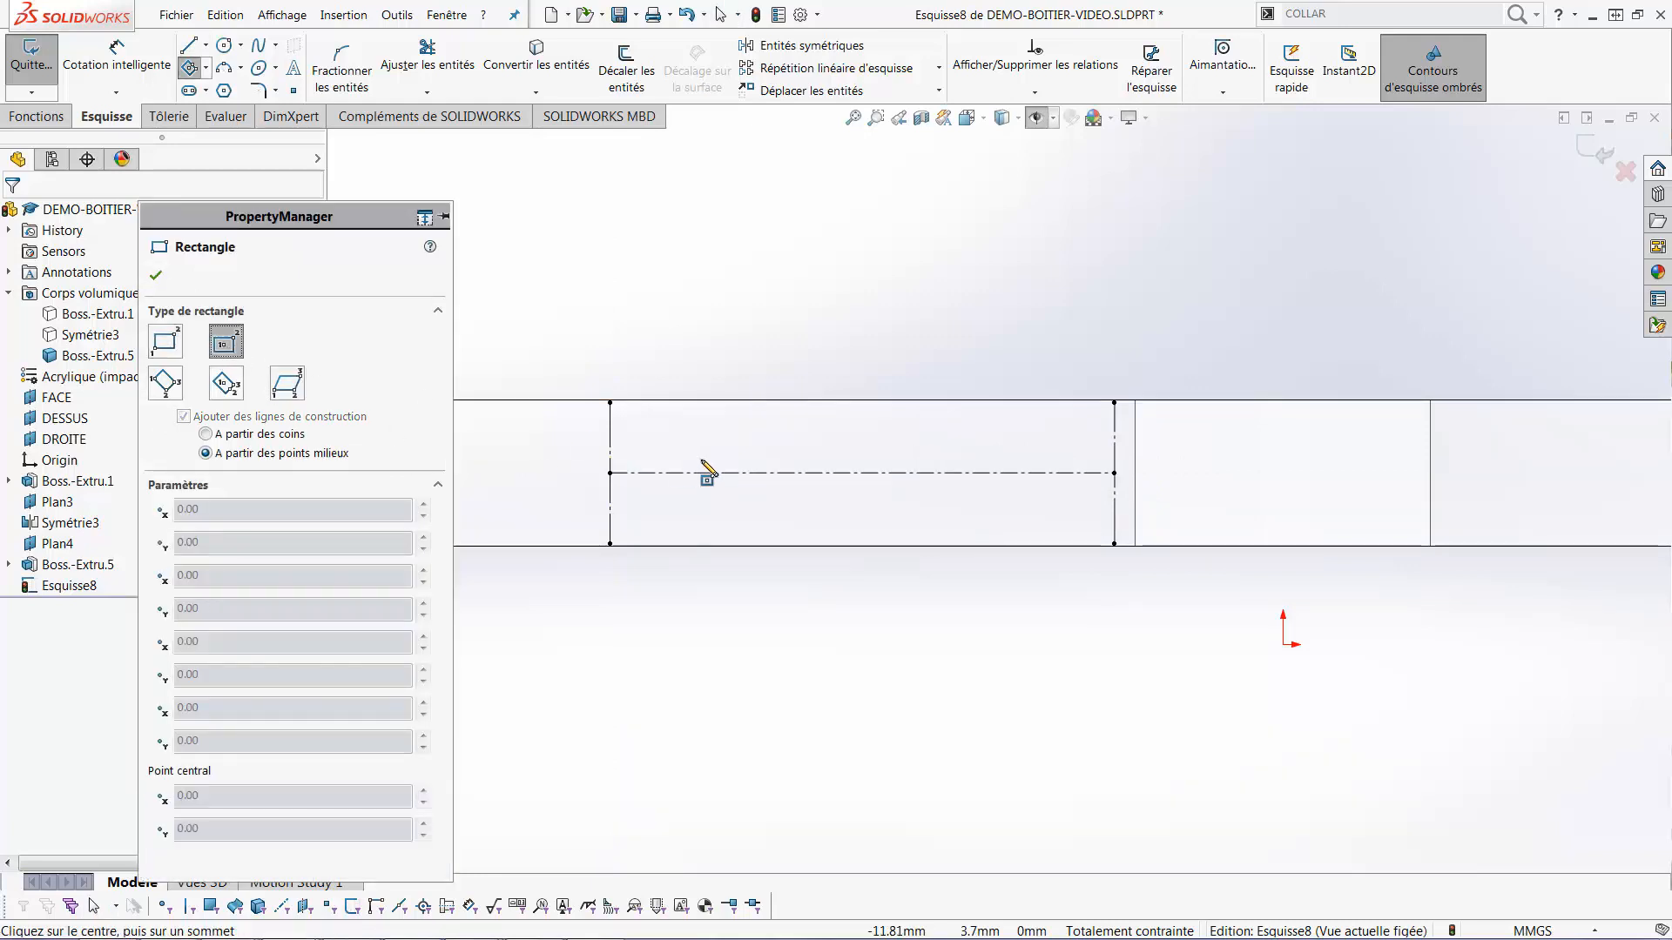
pyautogui.click(861, 473)
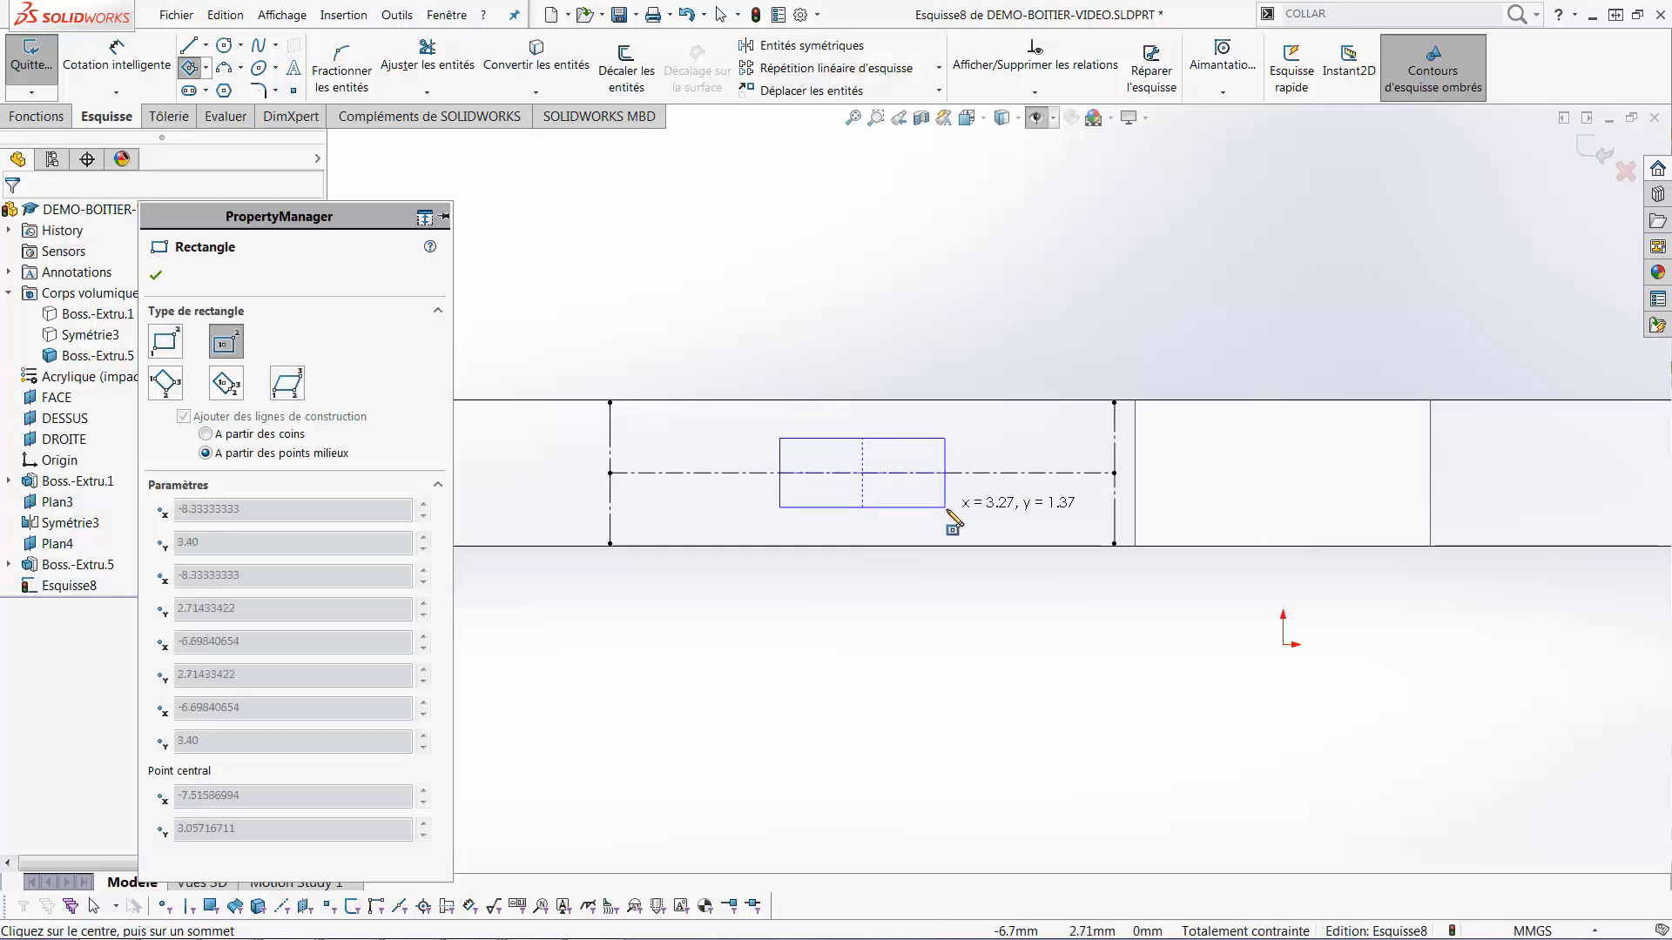
pyautogui.click(1125, 546)
pyautogui.press('Escape')
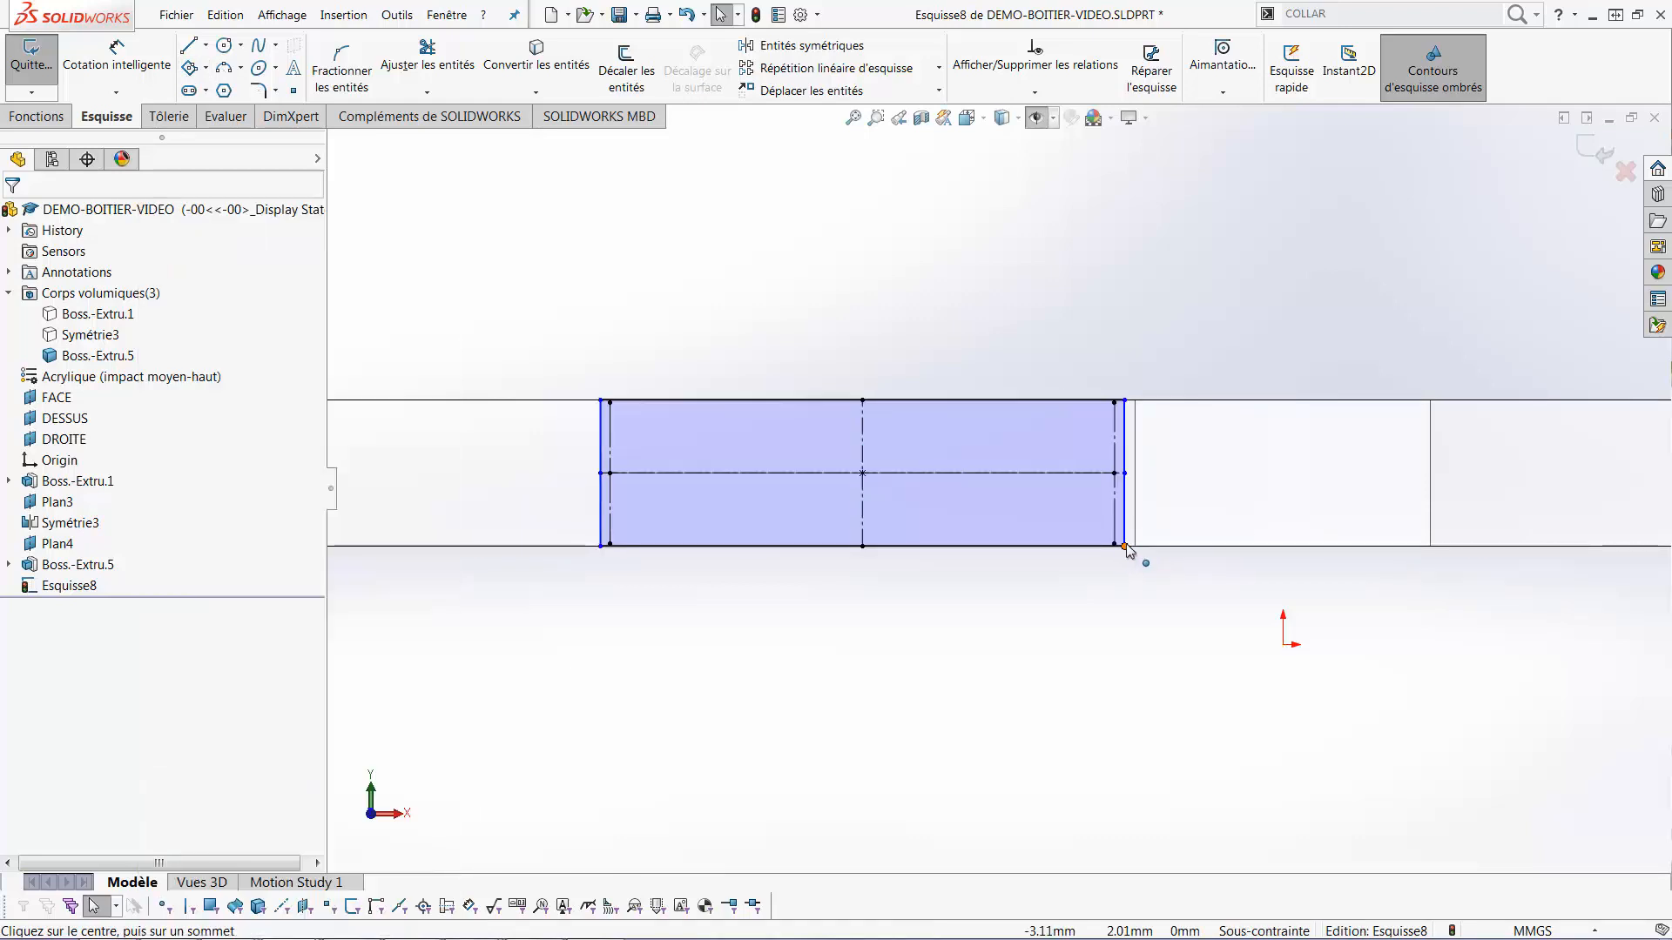
# Dimension the gap between the rectangle's right side and the adjacent vertical construction line to 0.20 mm
pyautogui.press('s')
pyautogui.click(1144, 585)
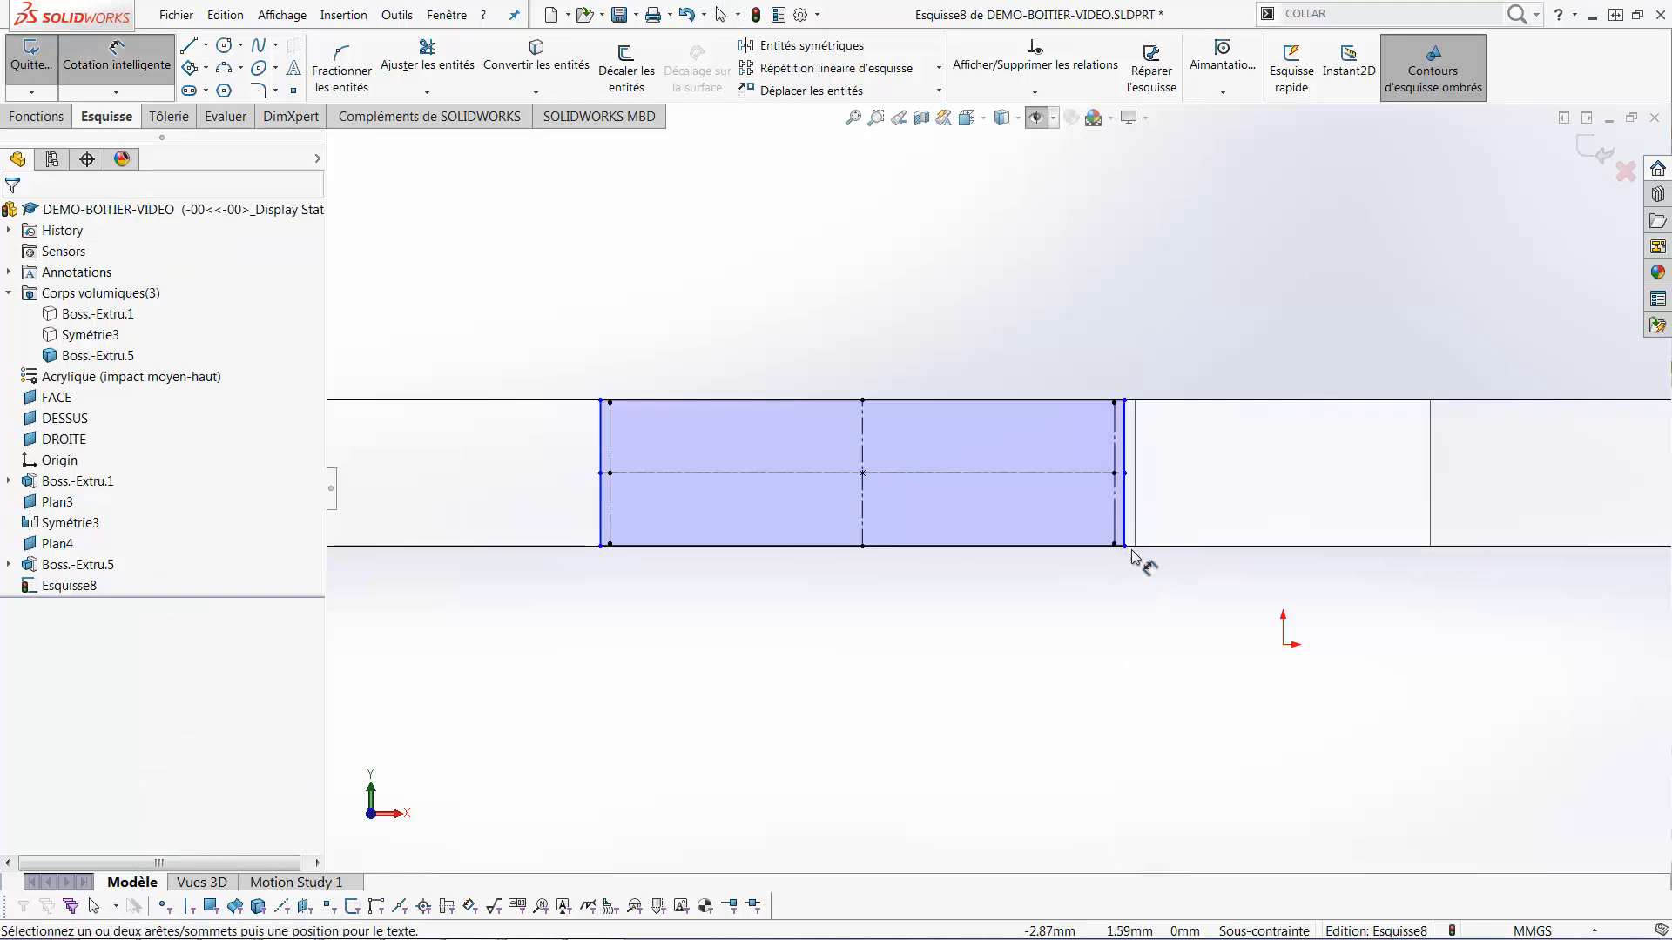
pyautogui.click(1125, 531)
pyautogui.click(1129, 544)
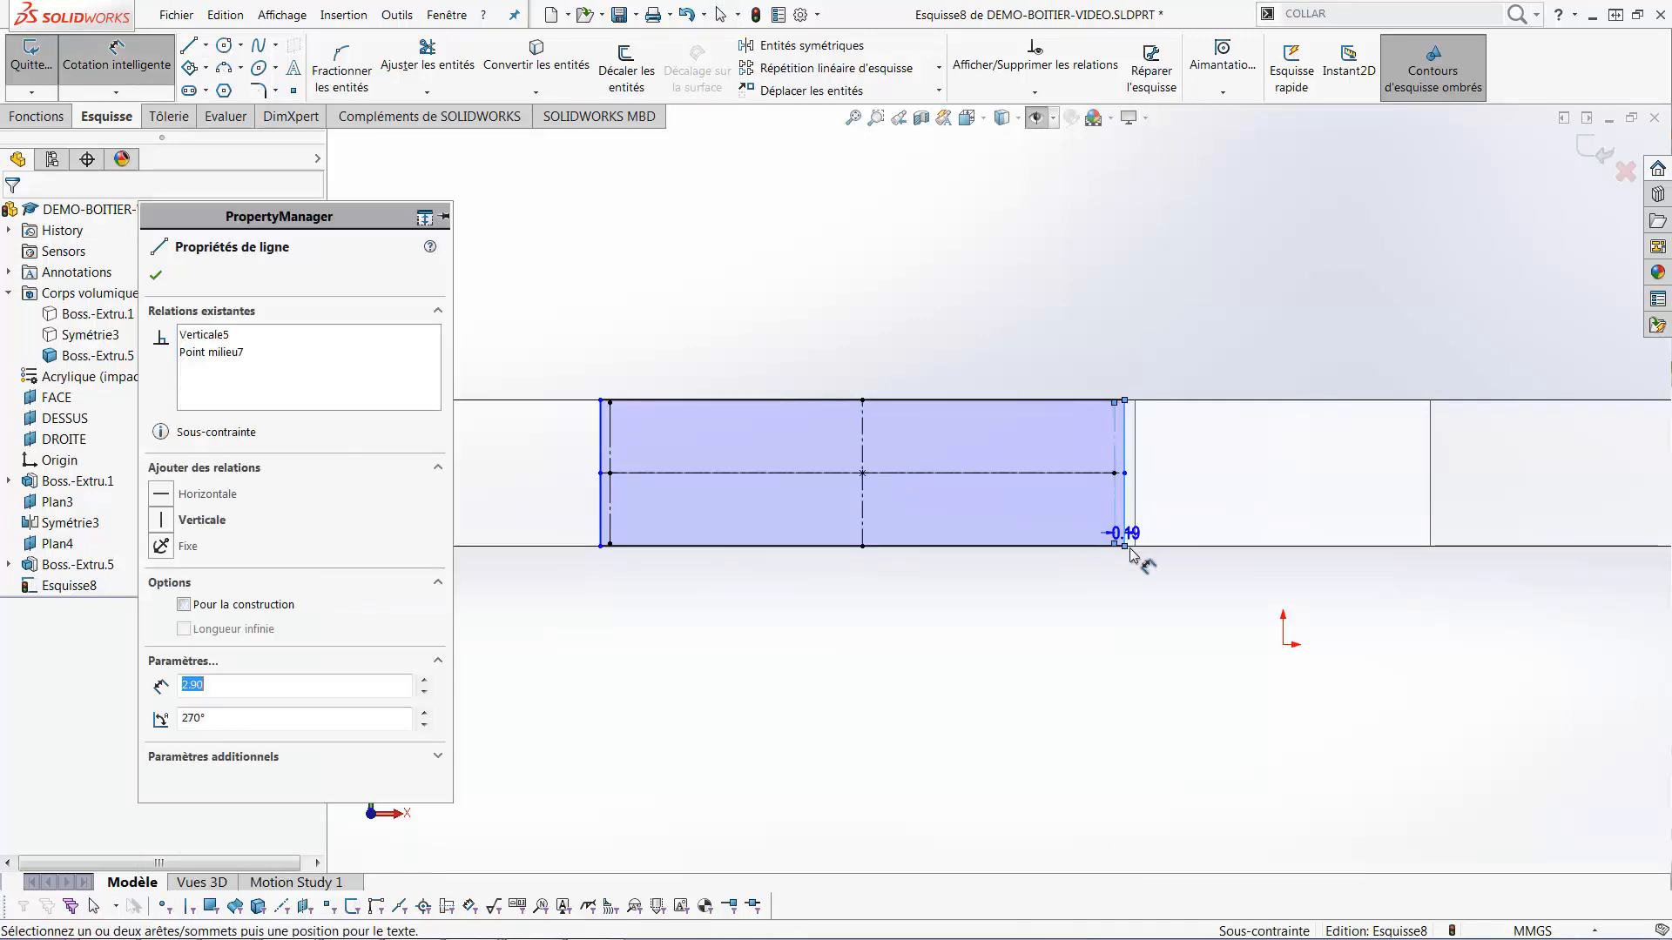
pyautogui.click(1186, 632)
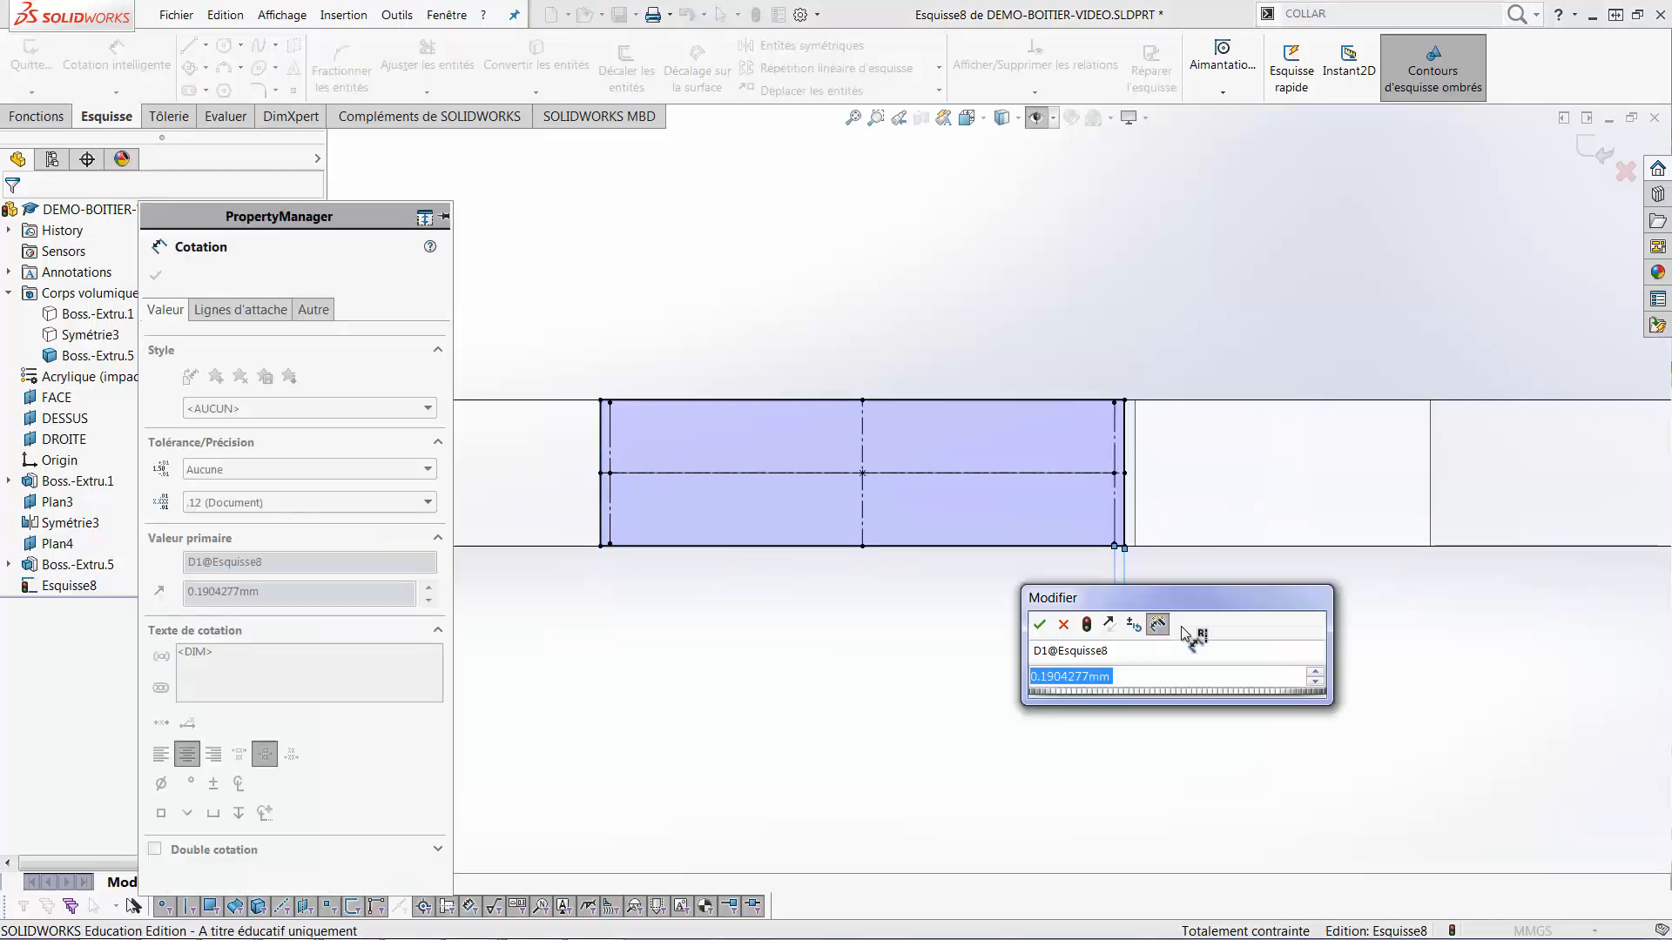
pyautogui.write('.')
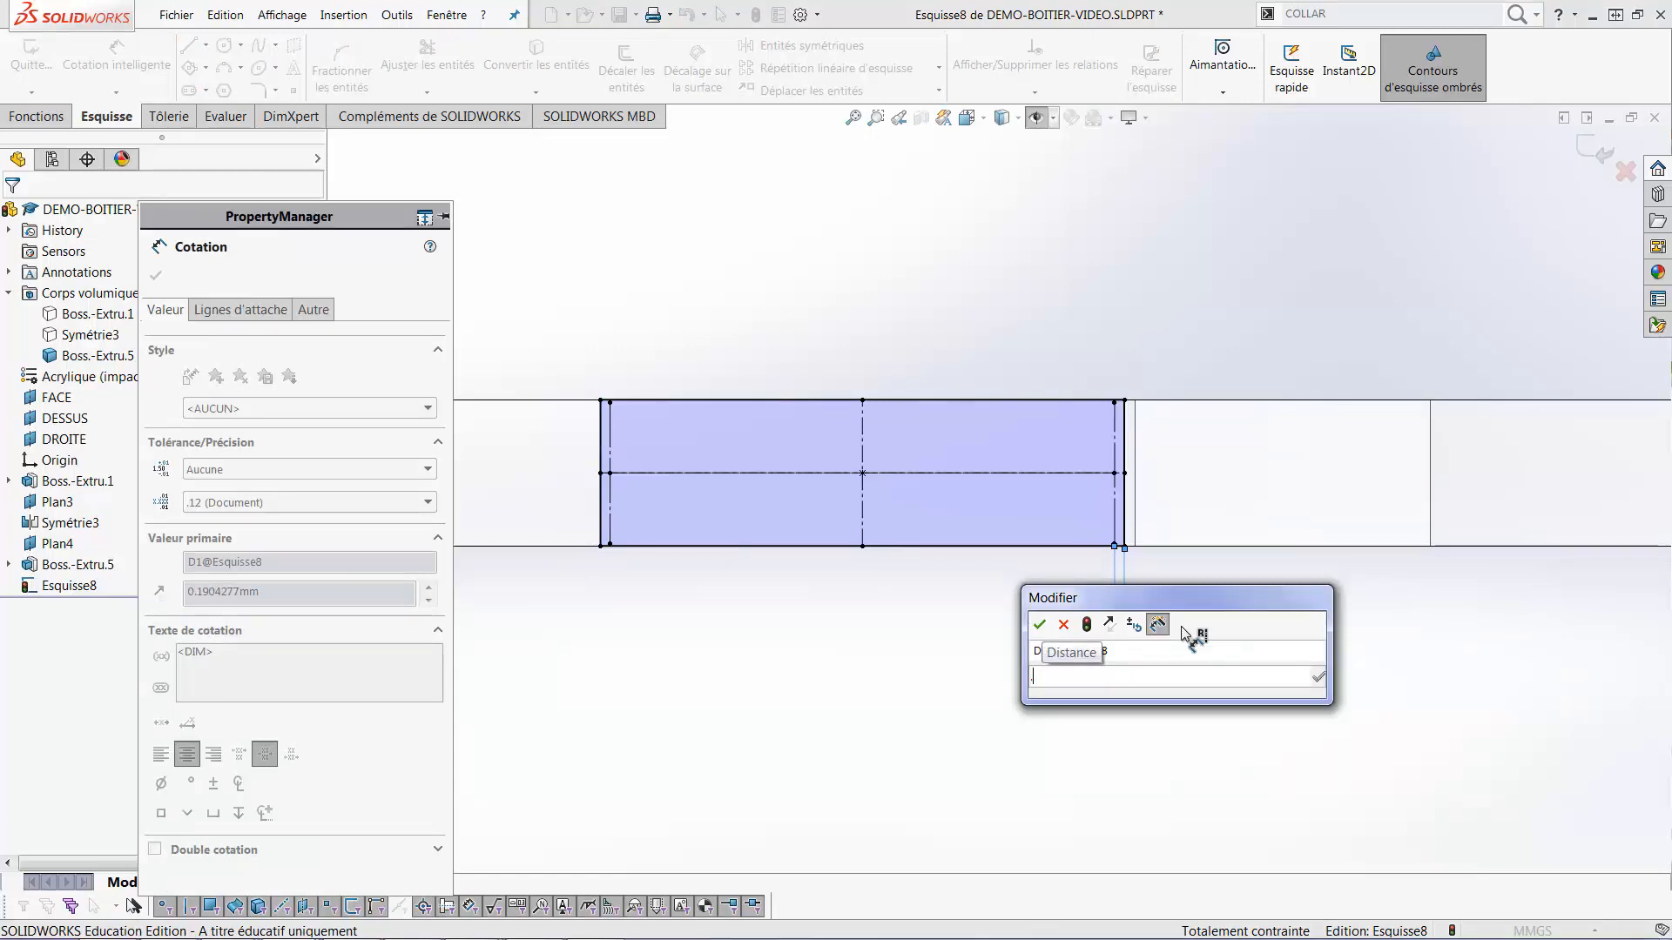
pyautogui.write('2')
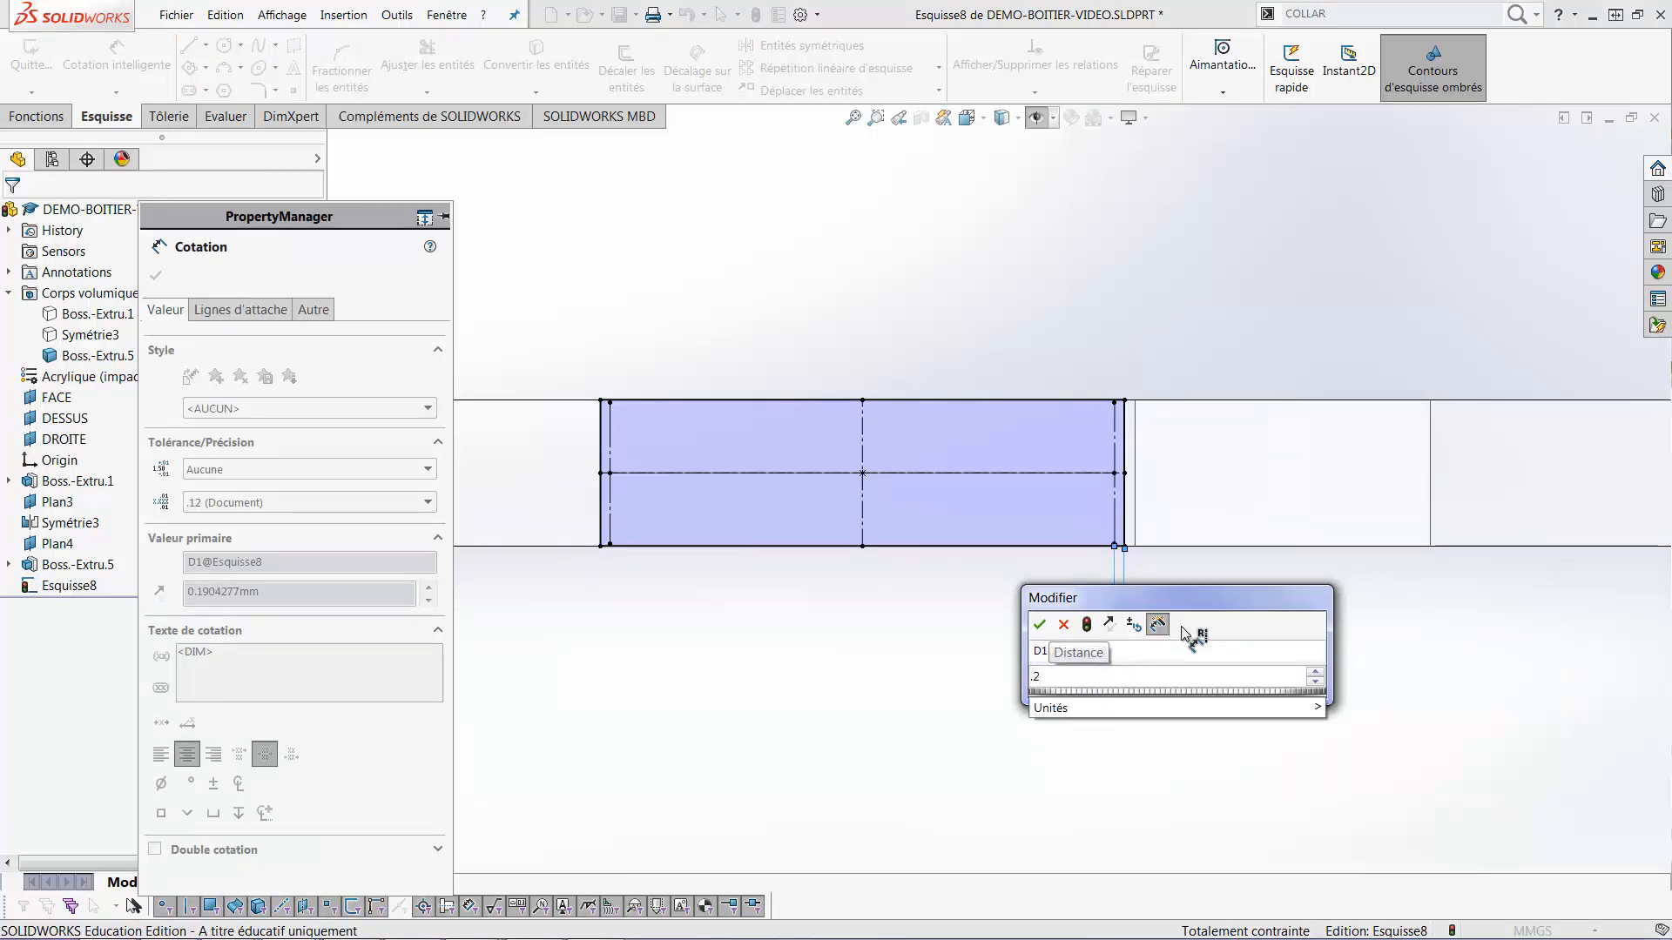
pyautogui.press('Return')
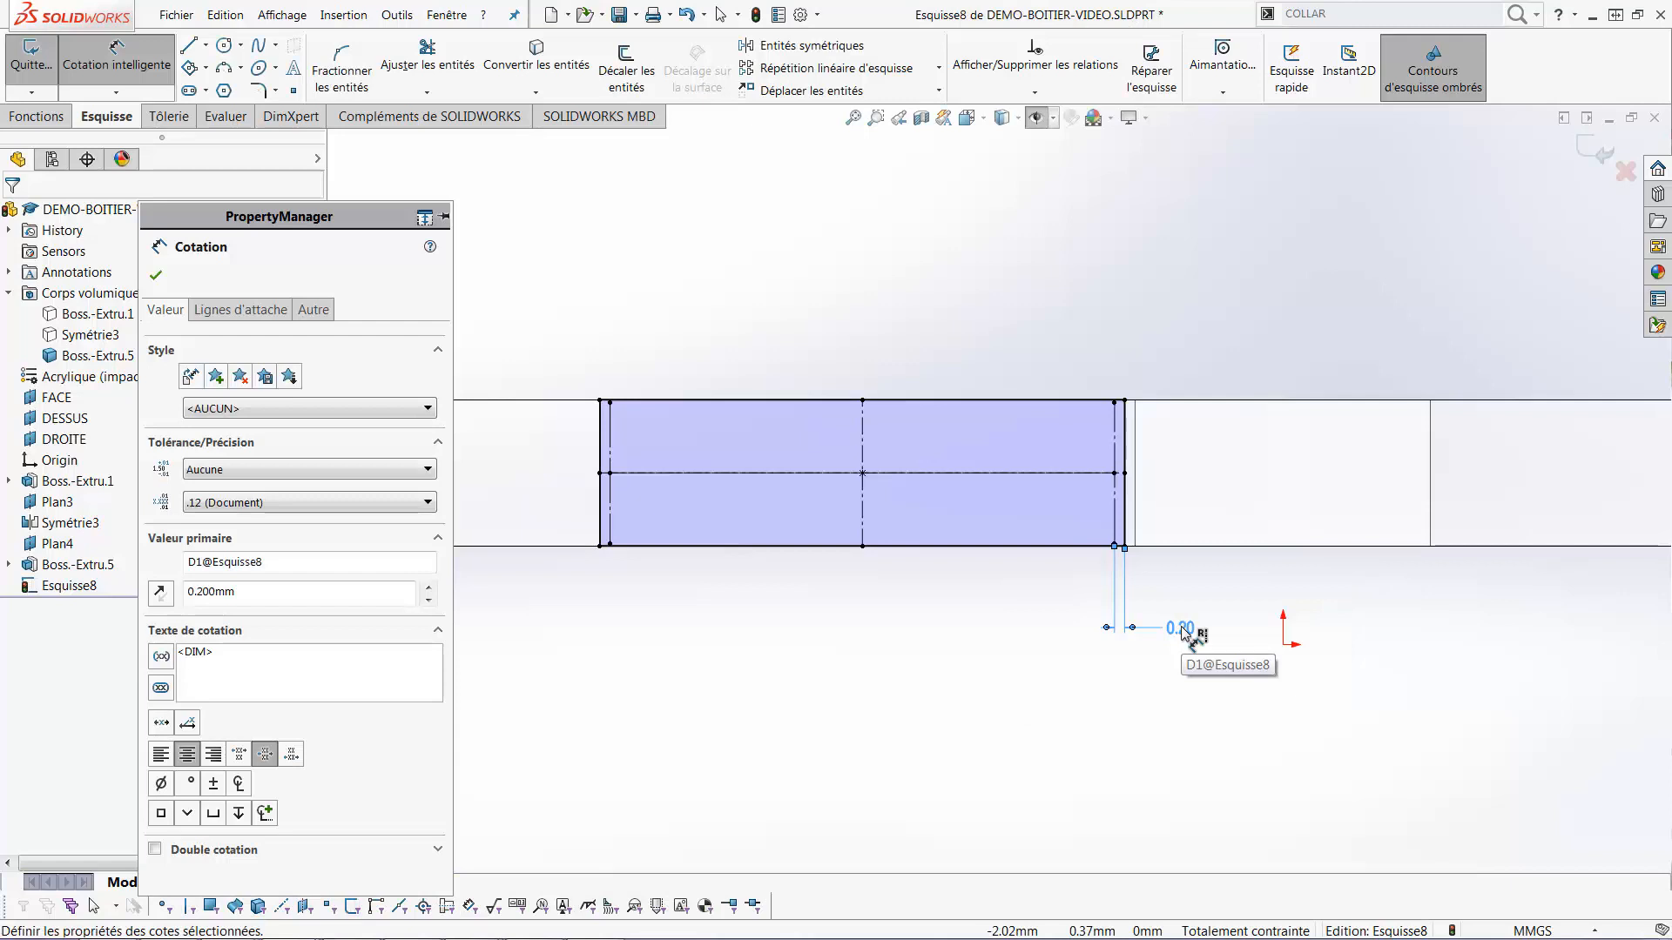
pyautogui.press('Escape')
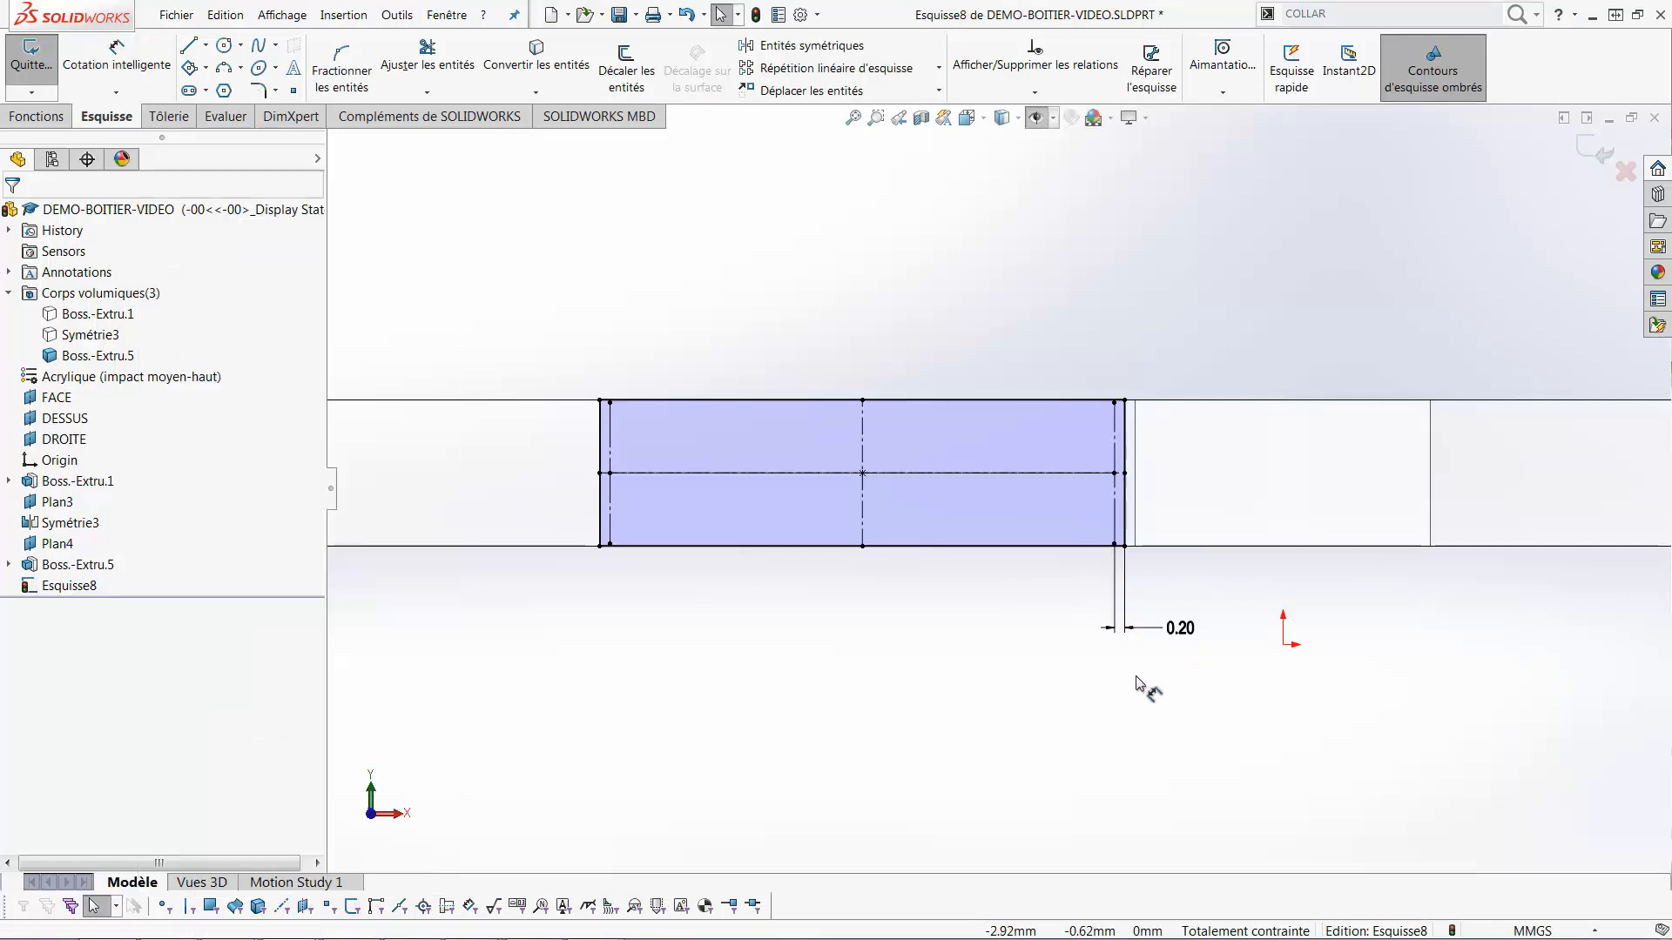
# Draw a vertical construction line about 8.2 mm long upward from the origin
pyautogui.press('l')
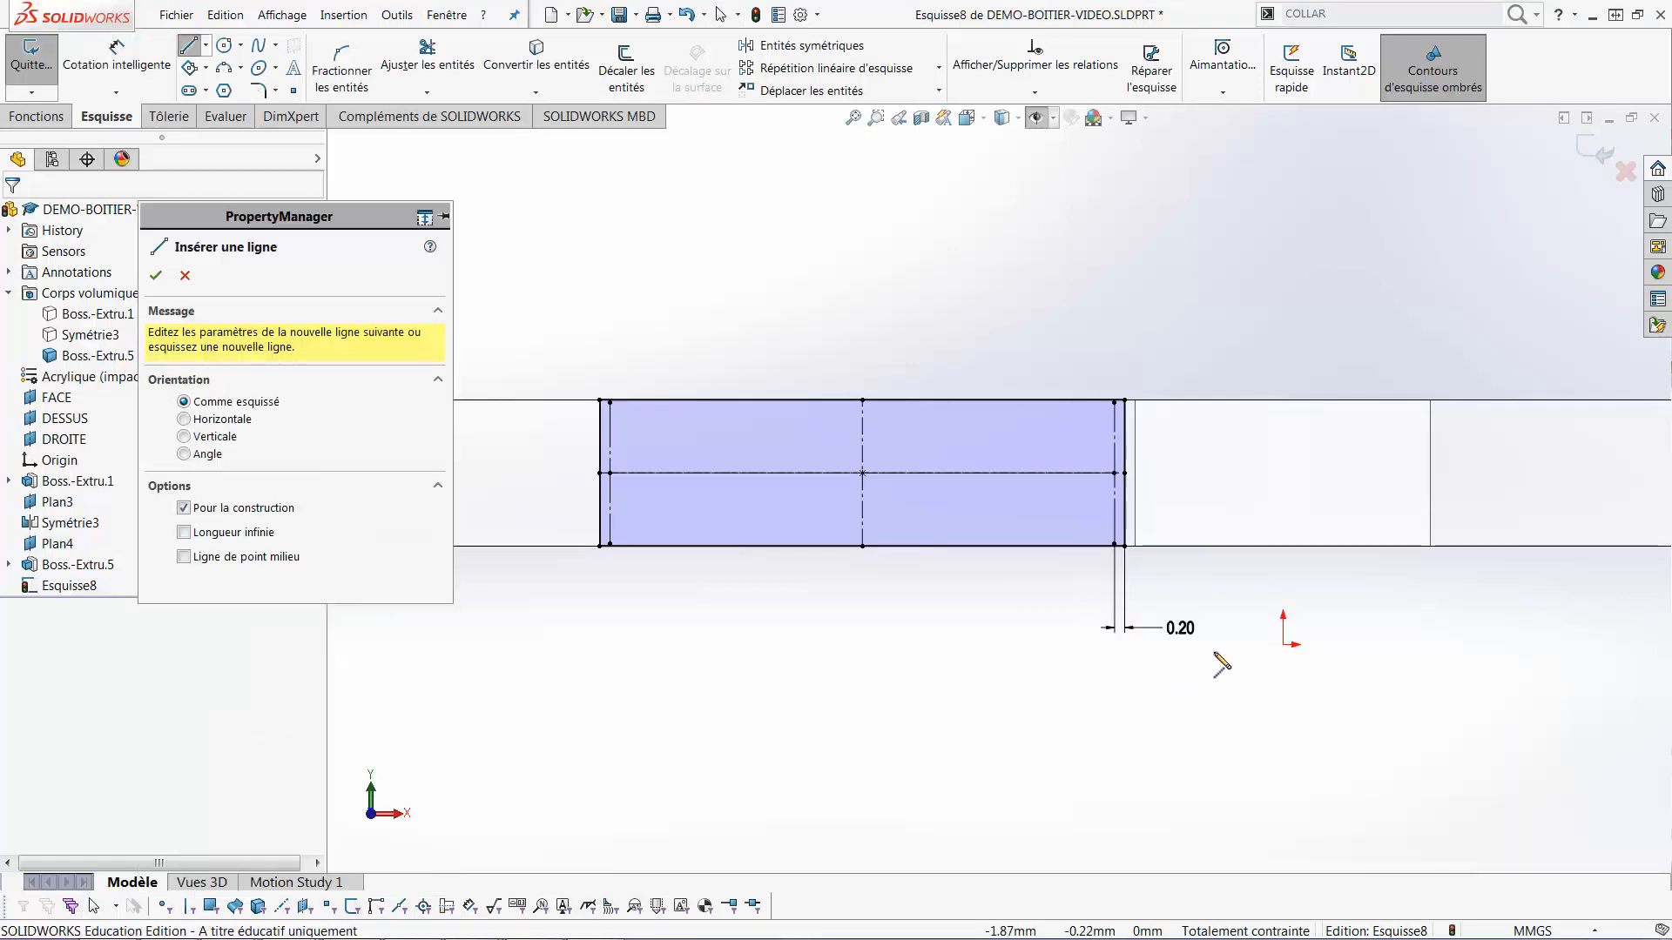
pyautogui.click(1284, 645)
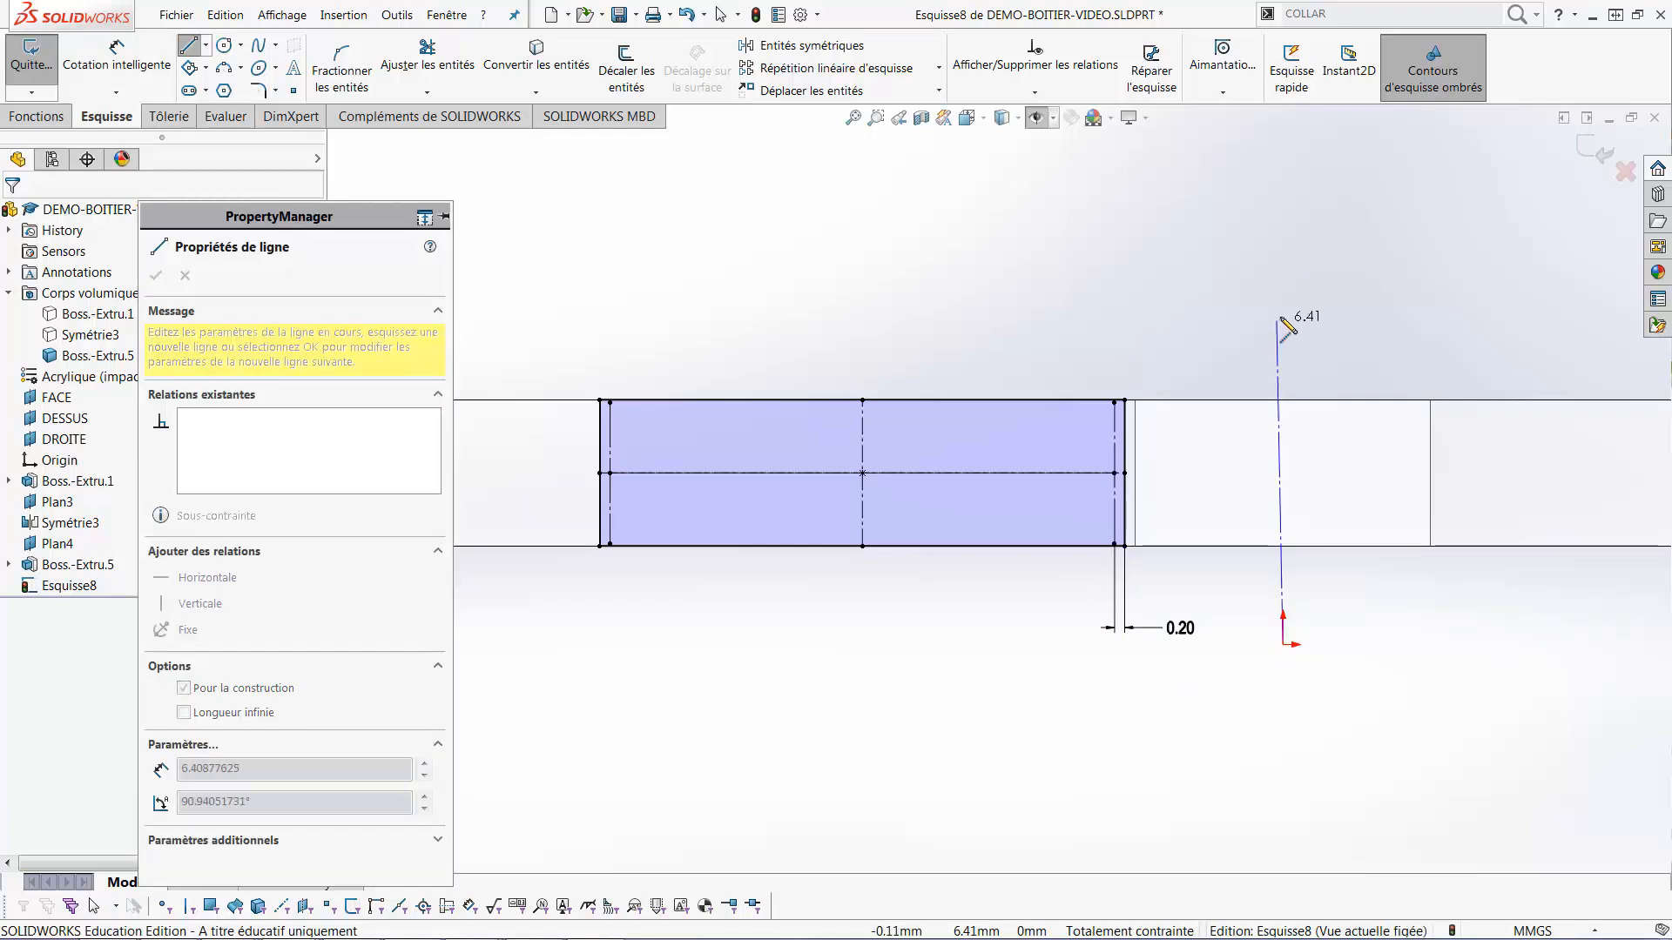
pyautogui.click(1282, 235)
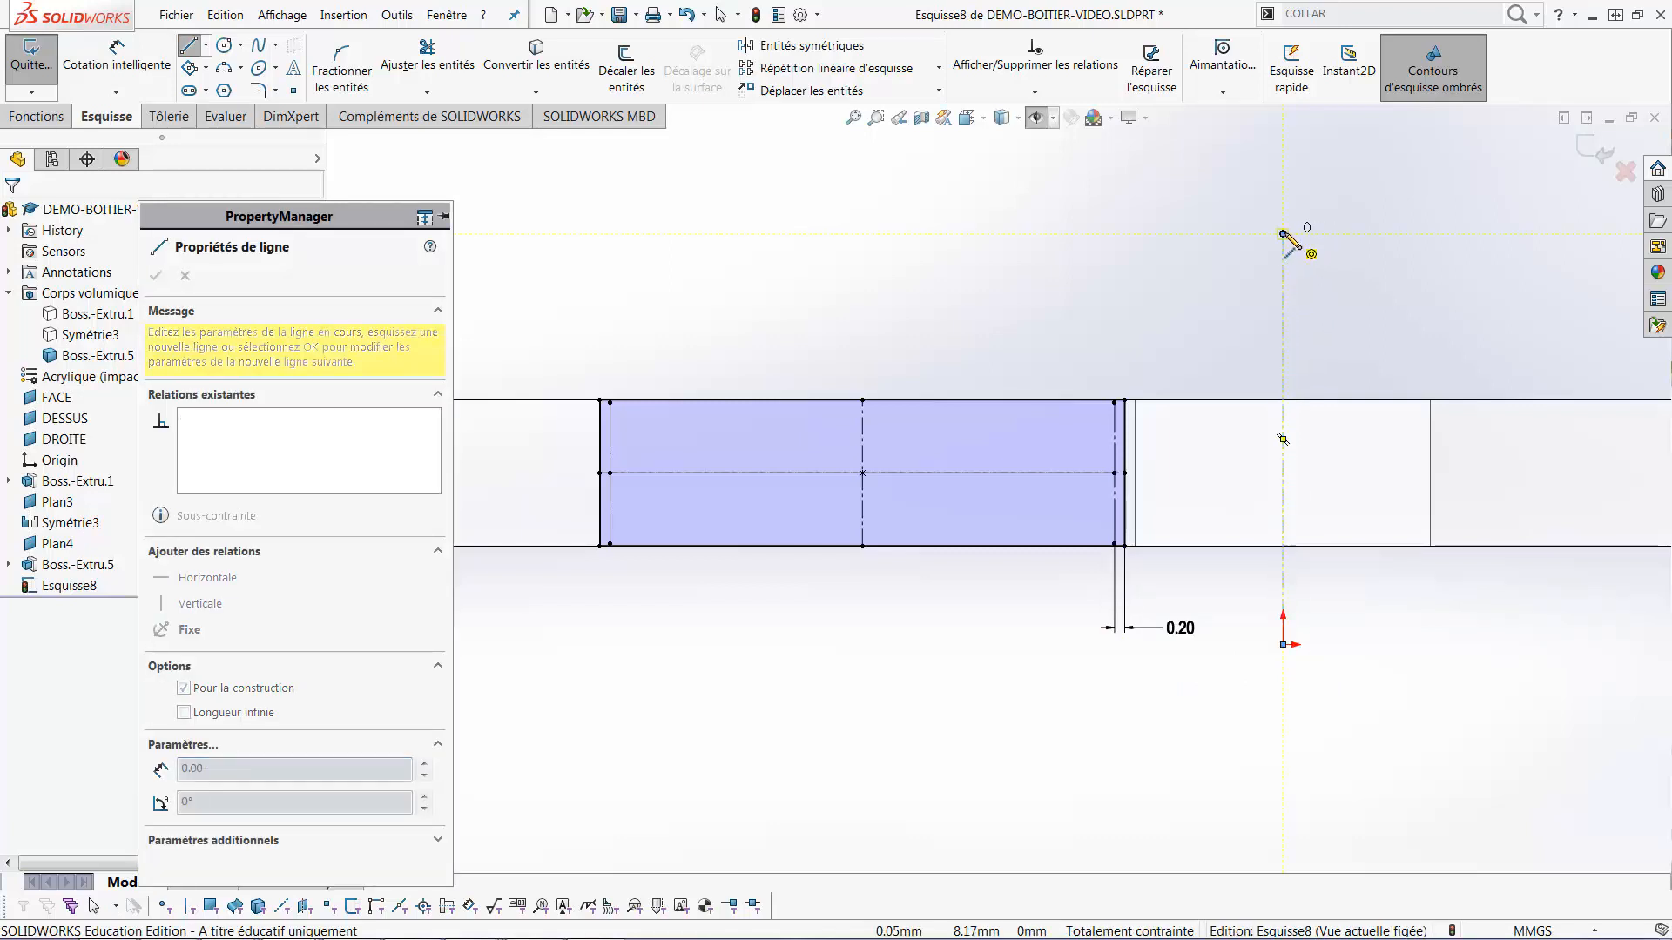
pyautogui.press('Escape')
# Mirror the dimensioned tab rectangle and its construction lines about the vertical construction line through the origin
pyautogui.moveTo(503, 685); pyautogui.dragTo(1167, 327)
pyautogui.click(764, 50)
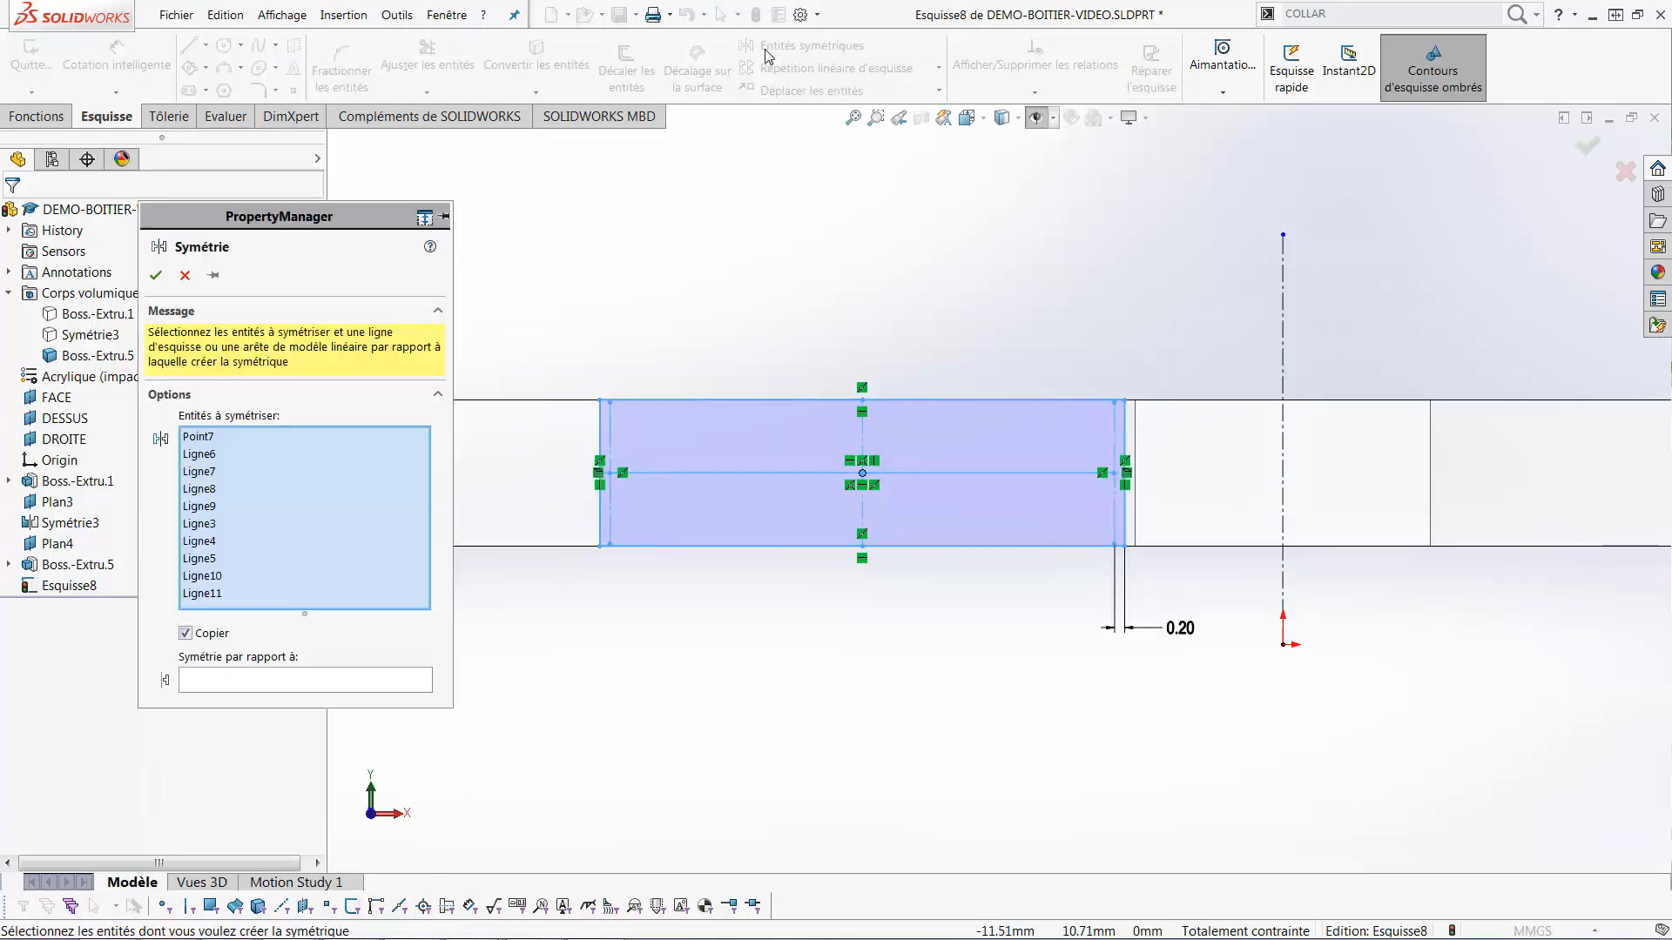
pyautogui.click(380, 683)
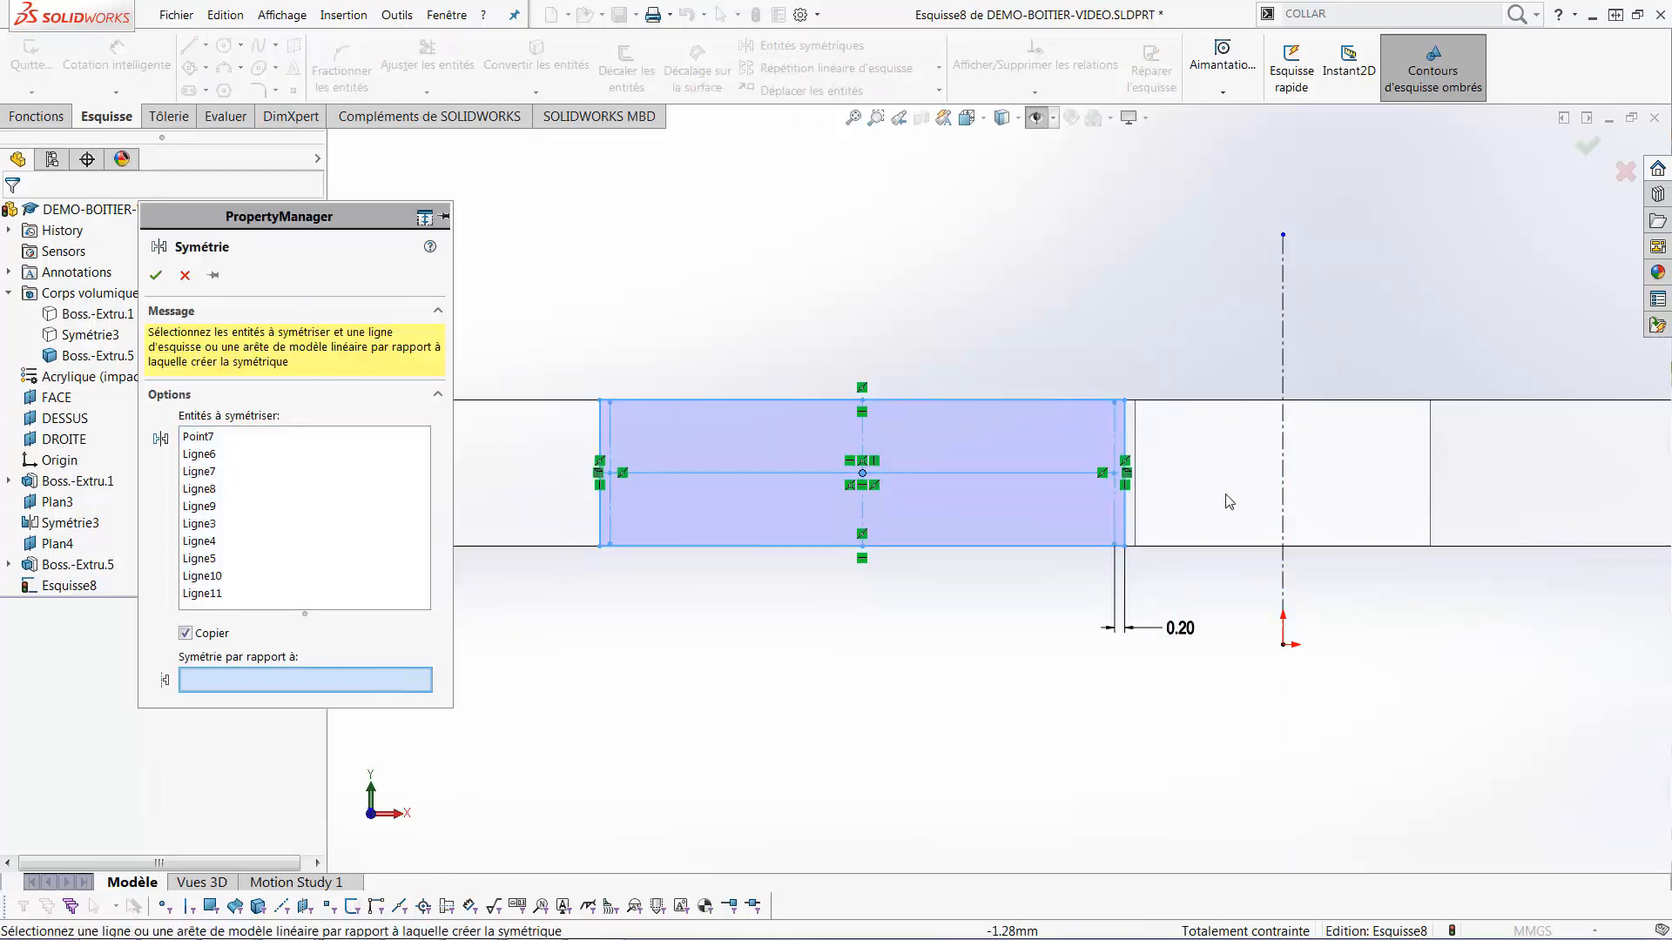
pyautogui.click(1284, 492)
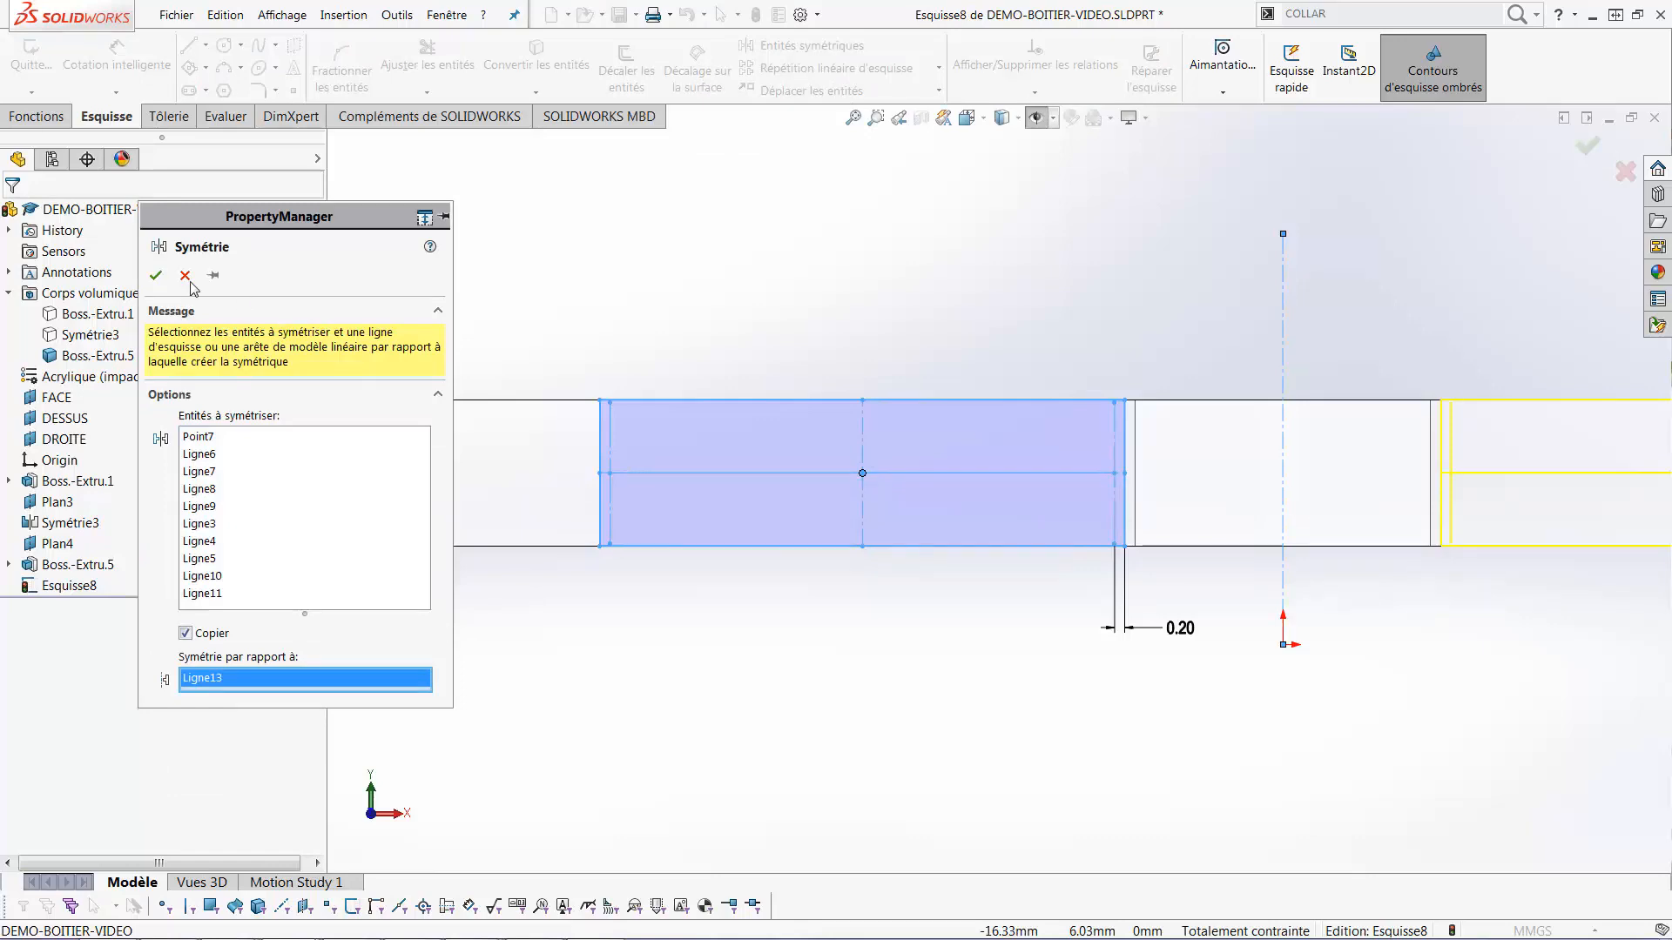
pyautogui.click(156, 275)
# Extrude both tab rectangles through all across the connecting plate, merging the result only with the connecting plate body
pyautogui.scroll(5, 756, 362)
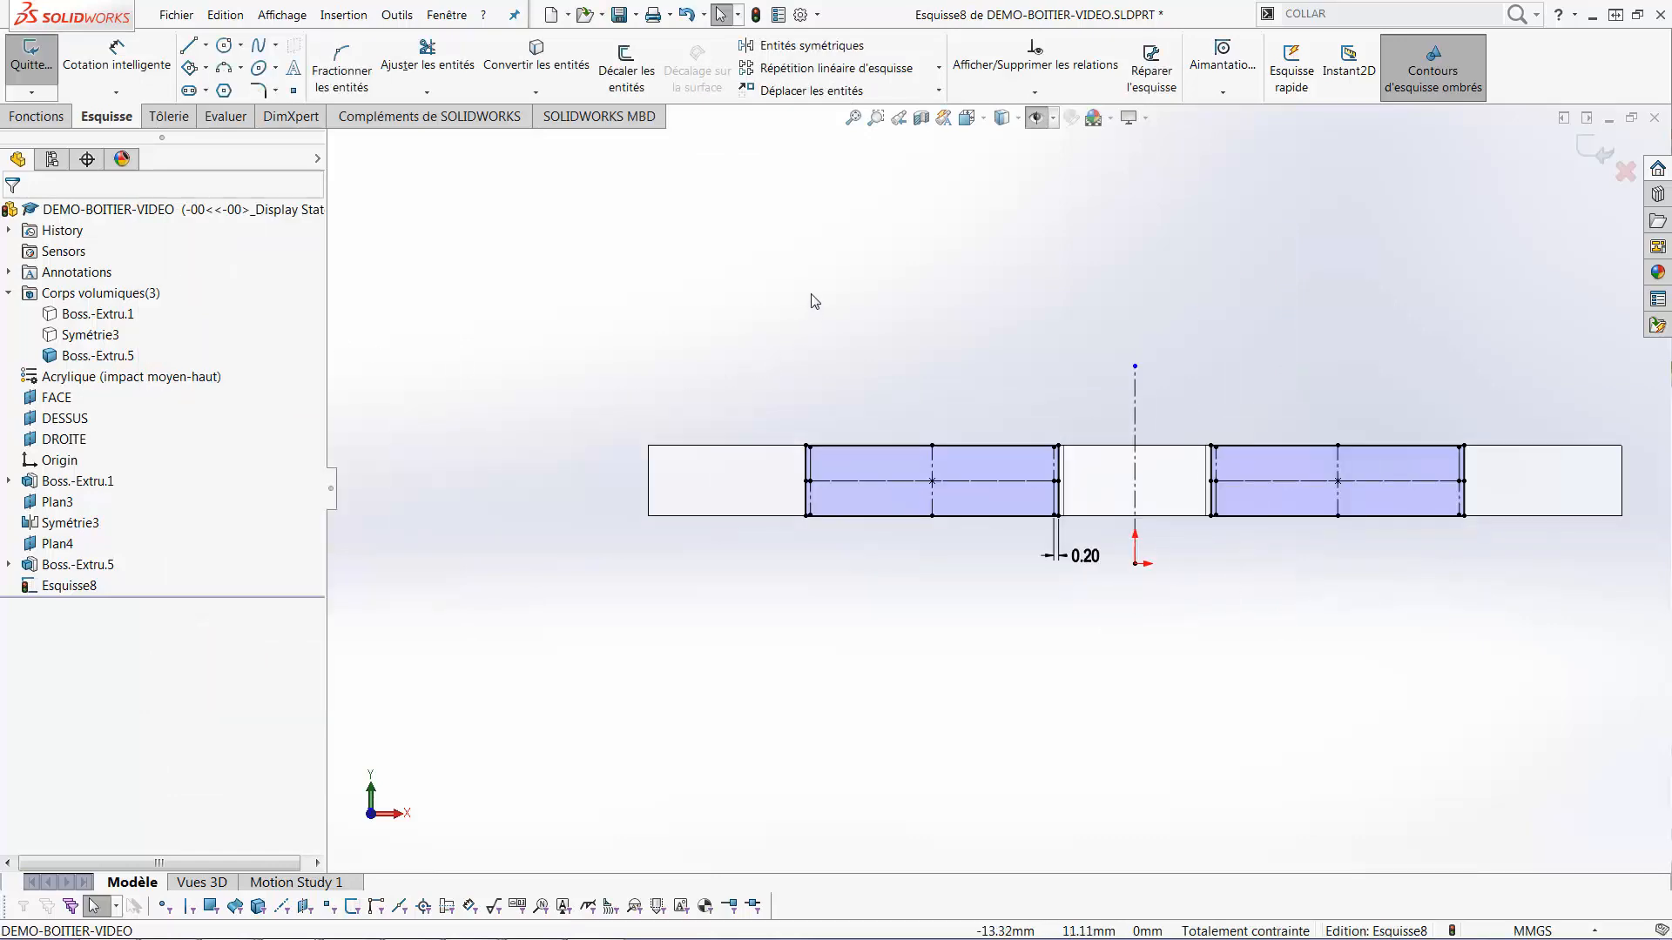
pyautogui.moveTo(813, 298); pyautogui.dragTo(645, 401, button='middle')
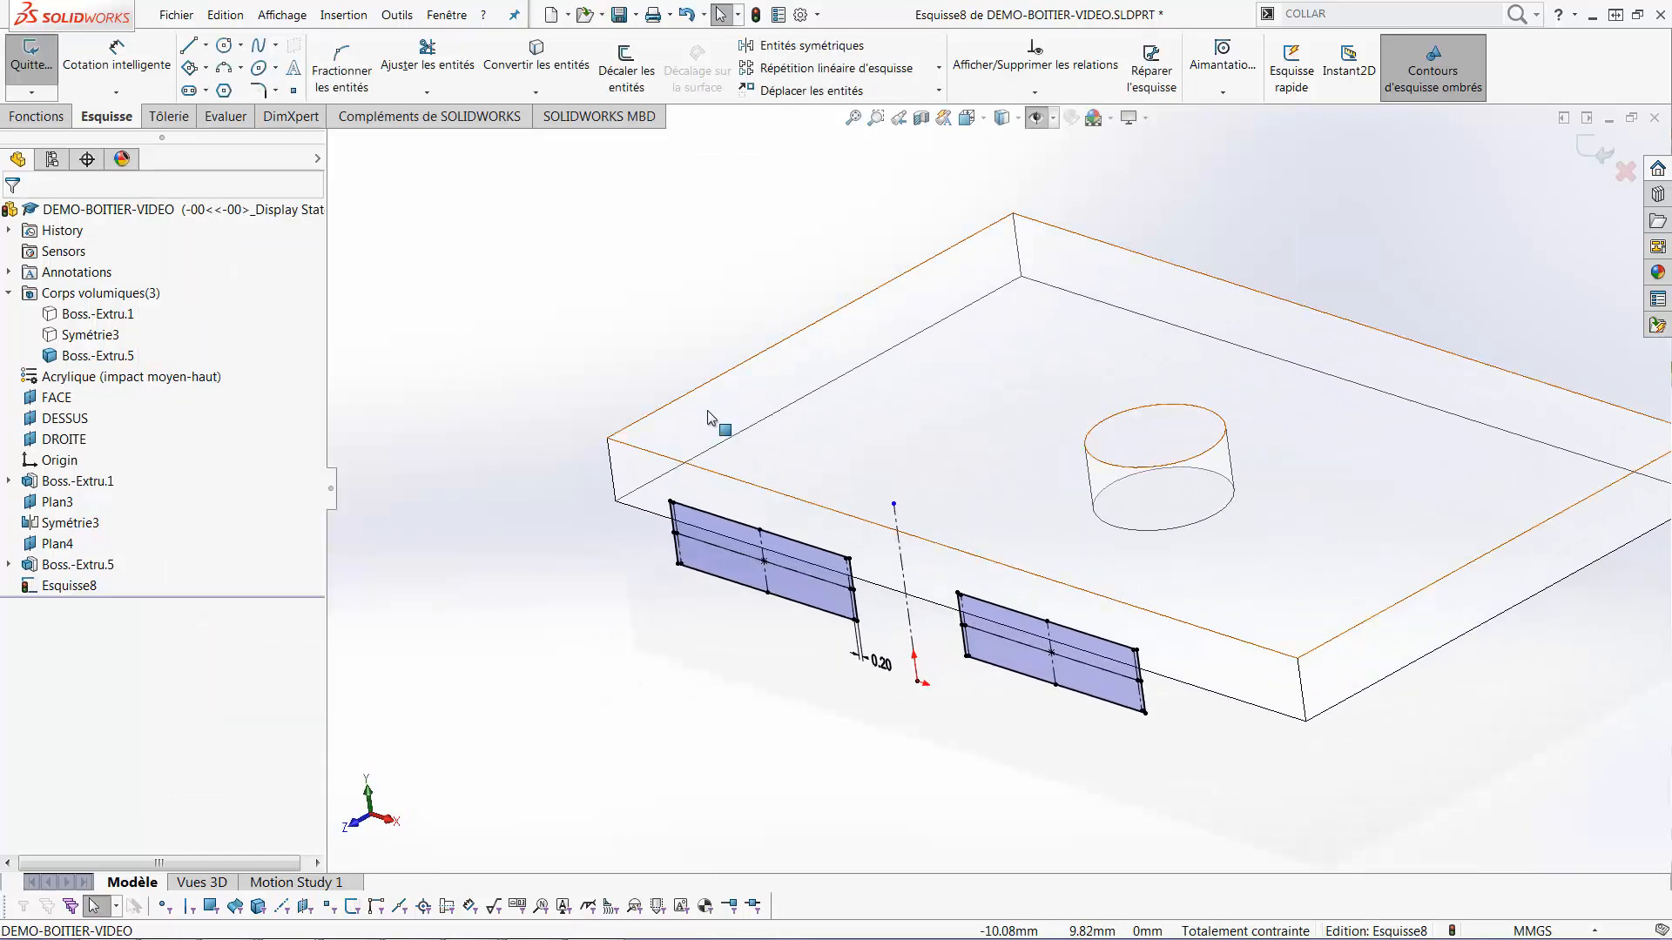
pyautogui.click(36, 116)
pyautogui.click(48, 87)
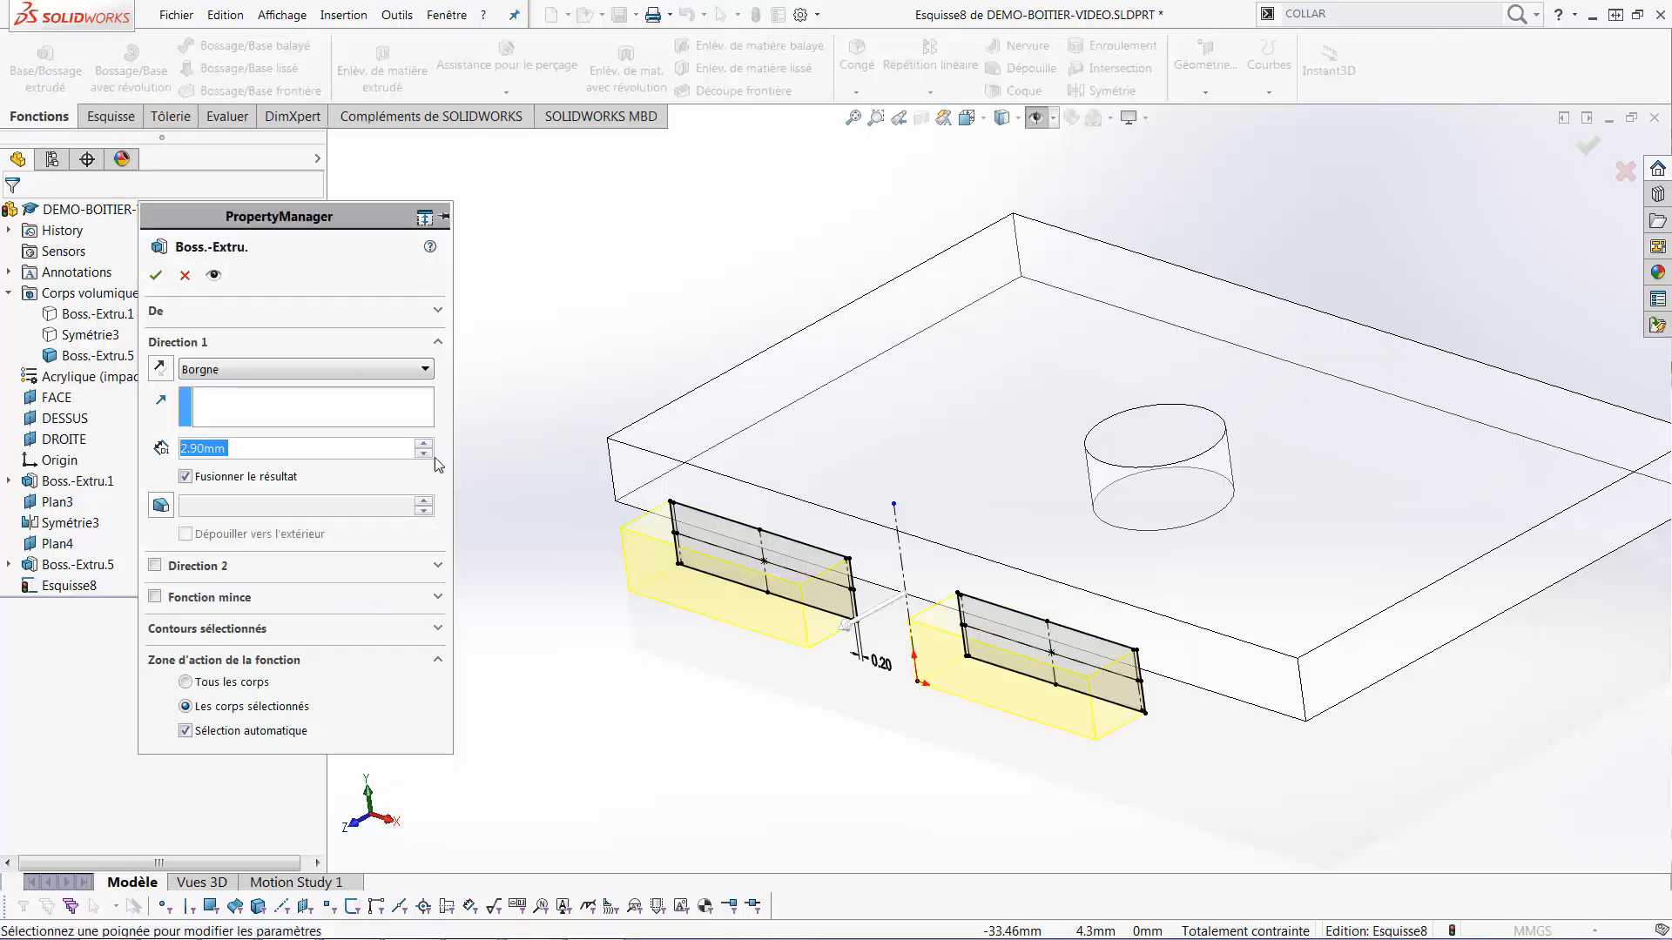
pyautogui.click(160, 373)
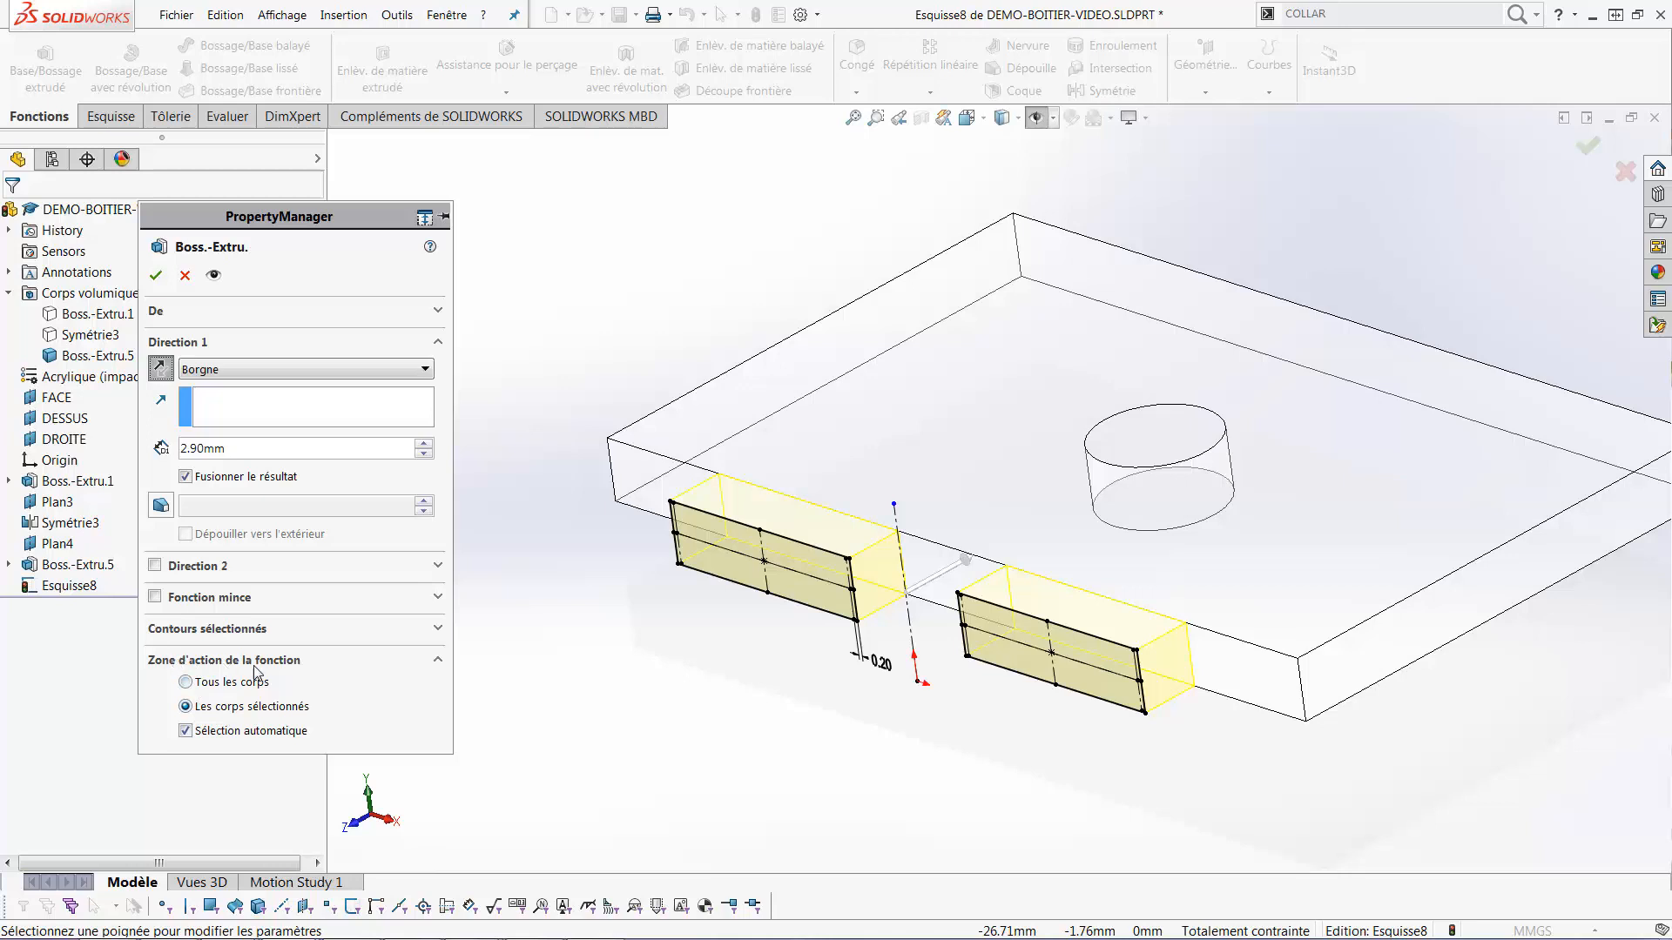
pyautogui.click(185, 731)
pyautogui.click(700, 448)
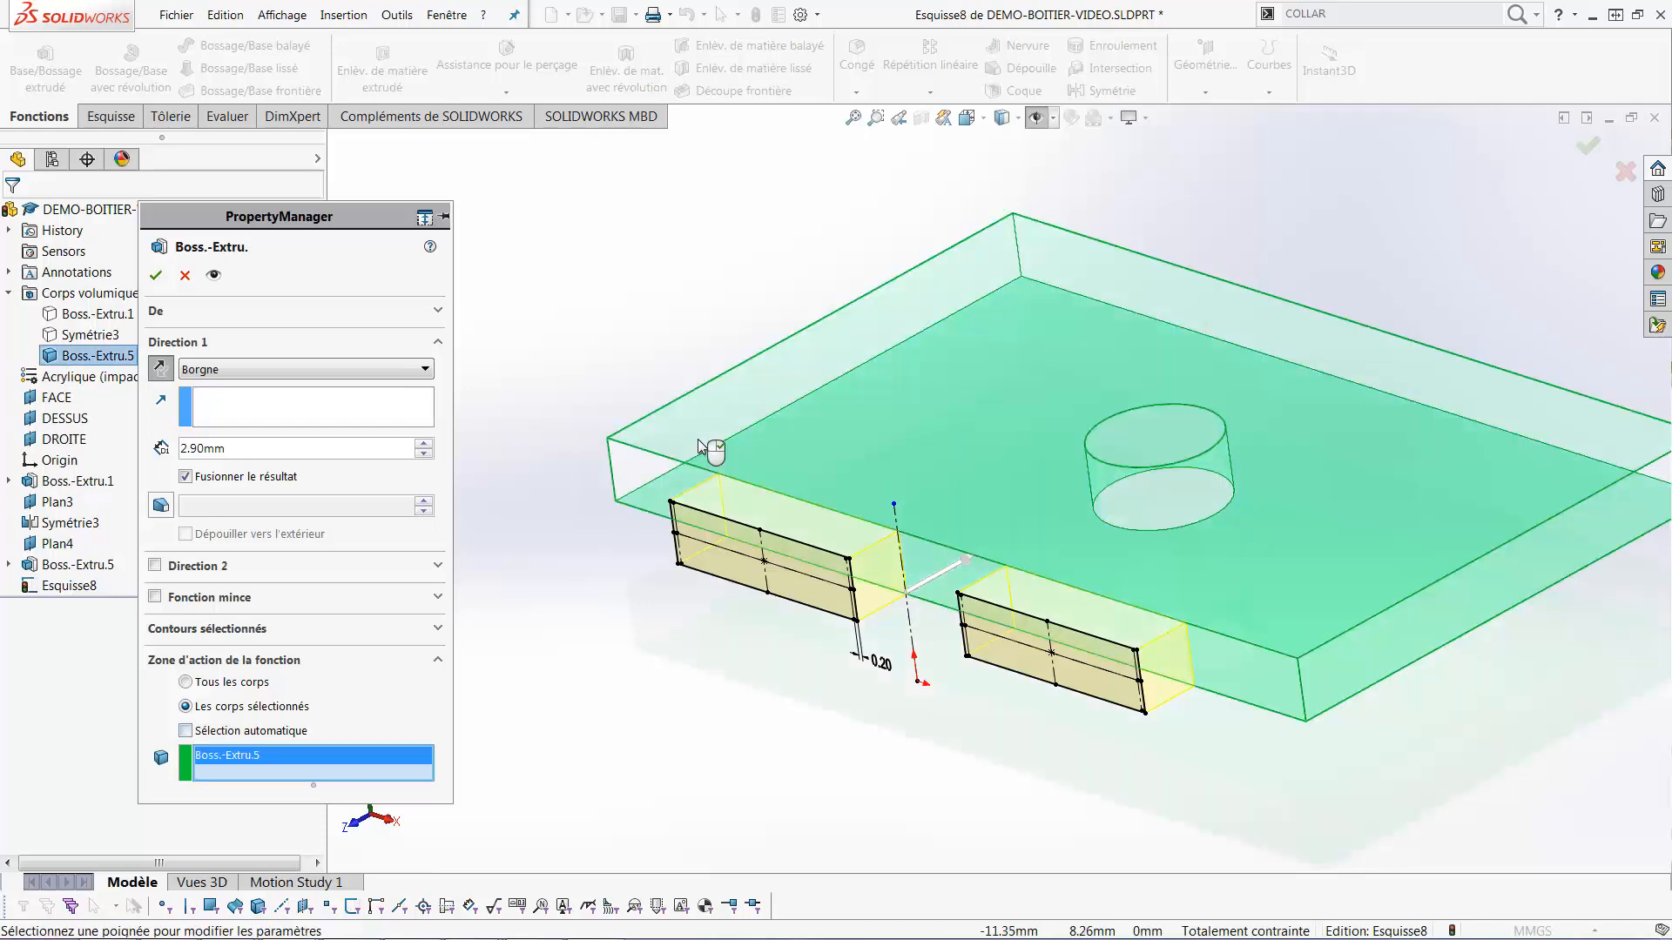
pyautogui.click(355, 372)
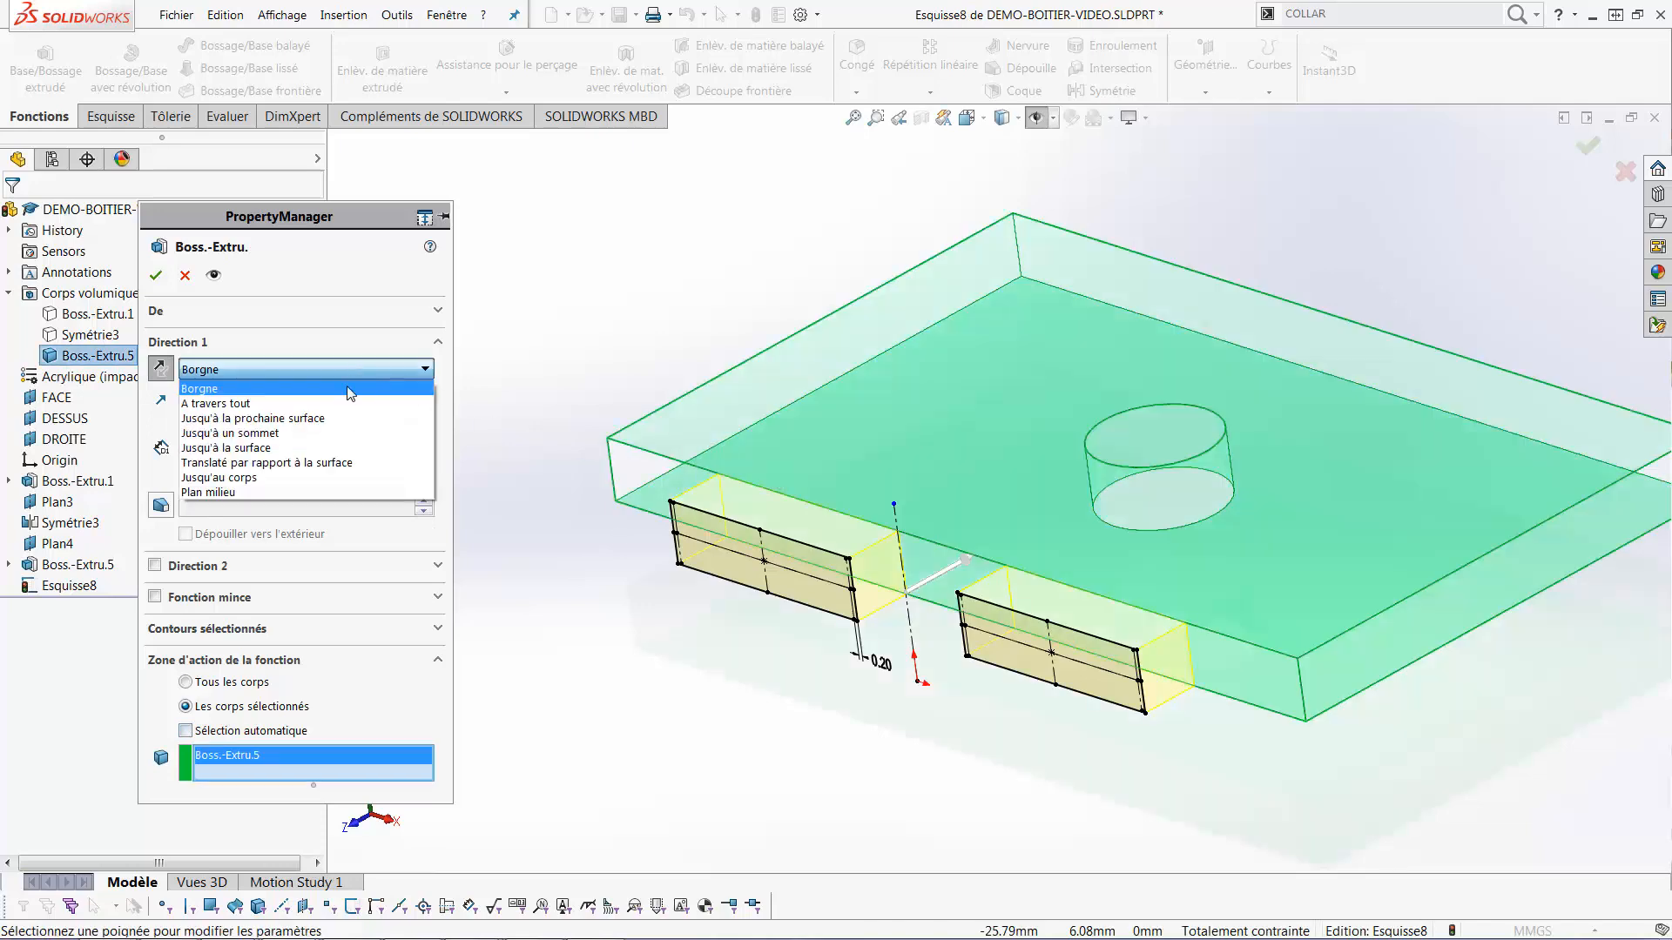
pyautogui.click(340, 406)
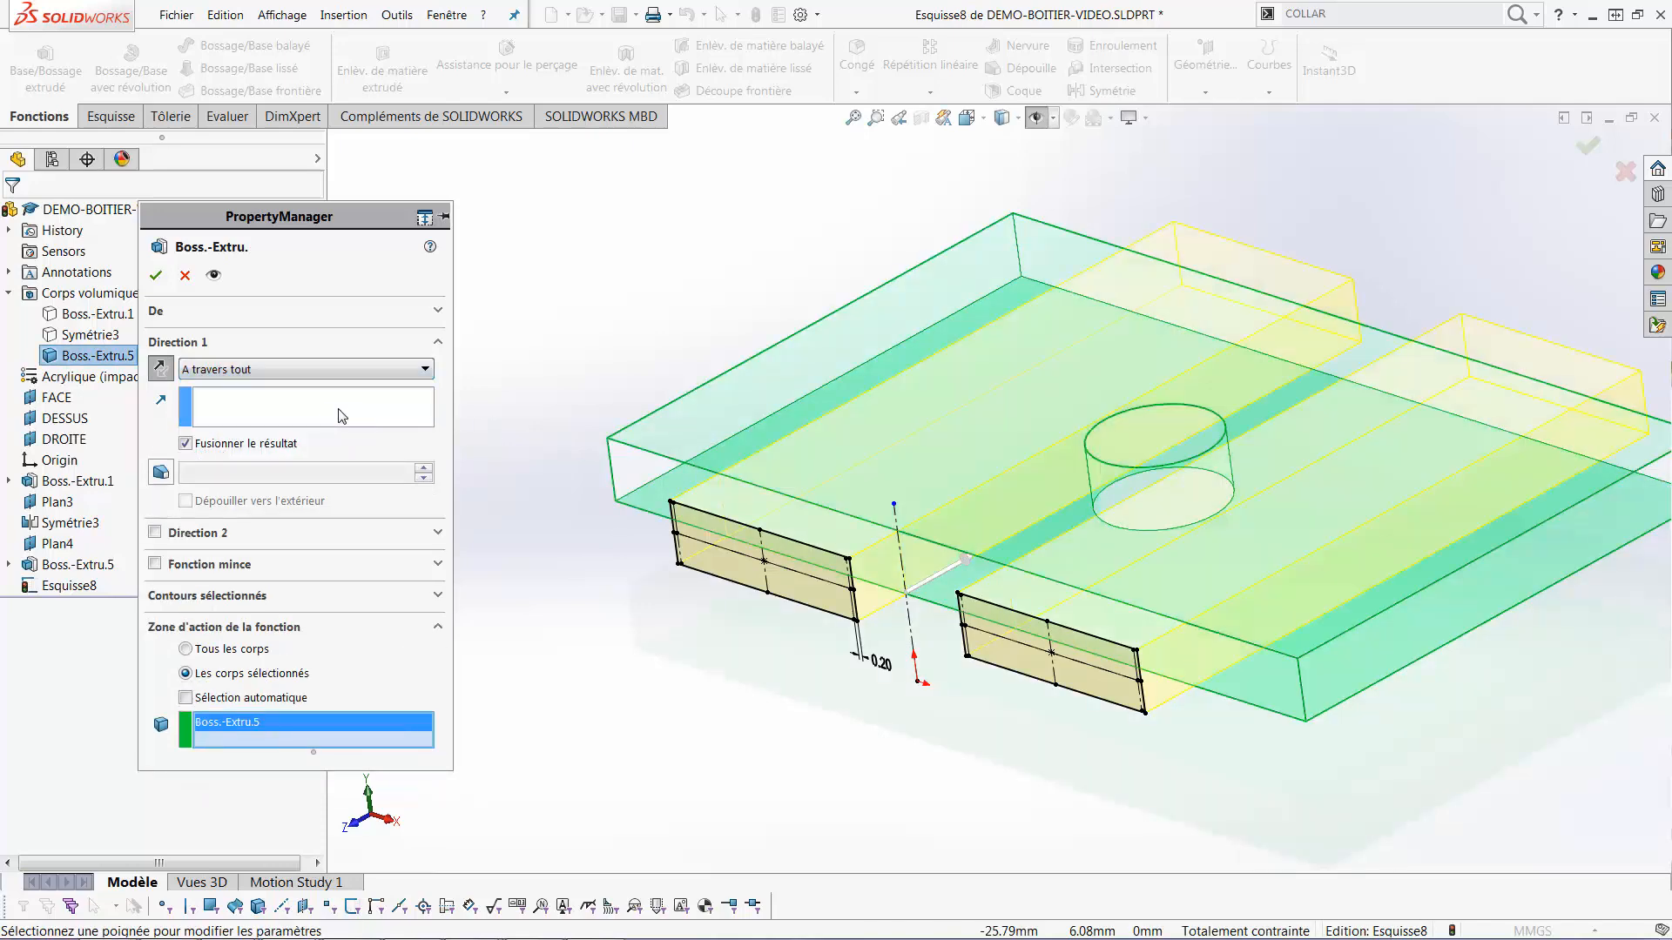
pyautogui.click(154, 273)
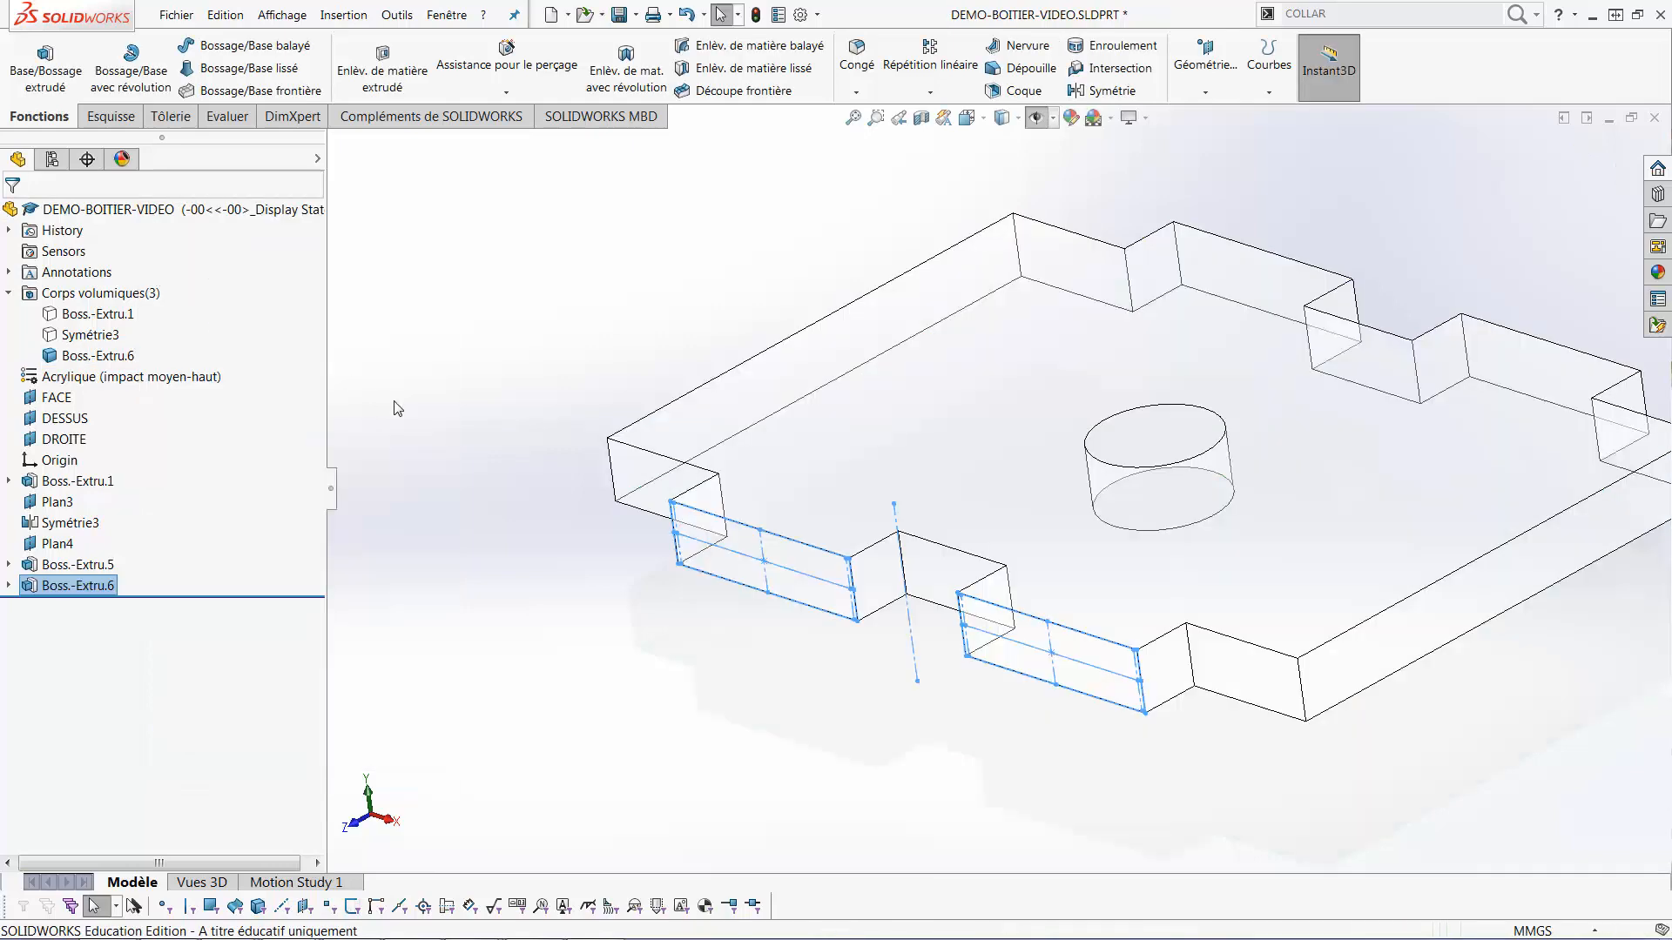
# Show the two hidden clip plate bodies, Boss.-Extru.1 and Symétrie3
pyautogui.click(94, 314)
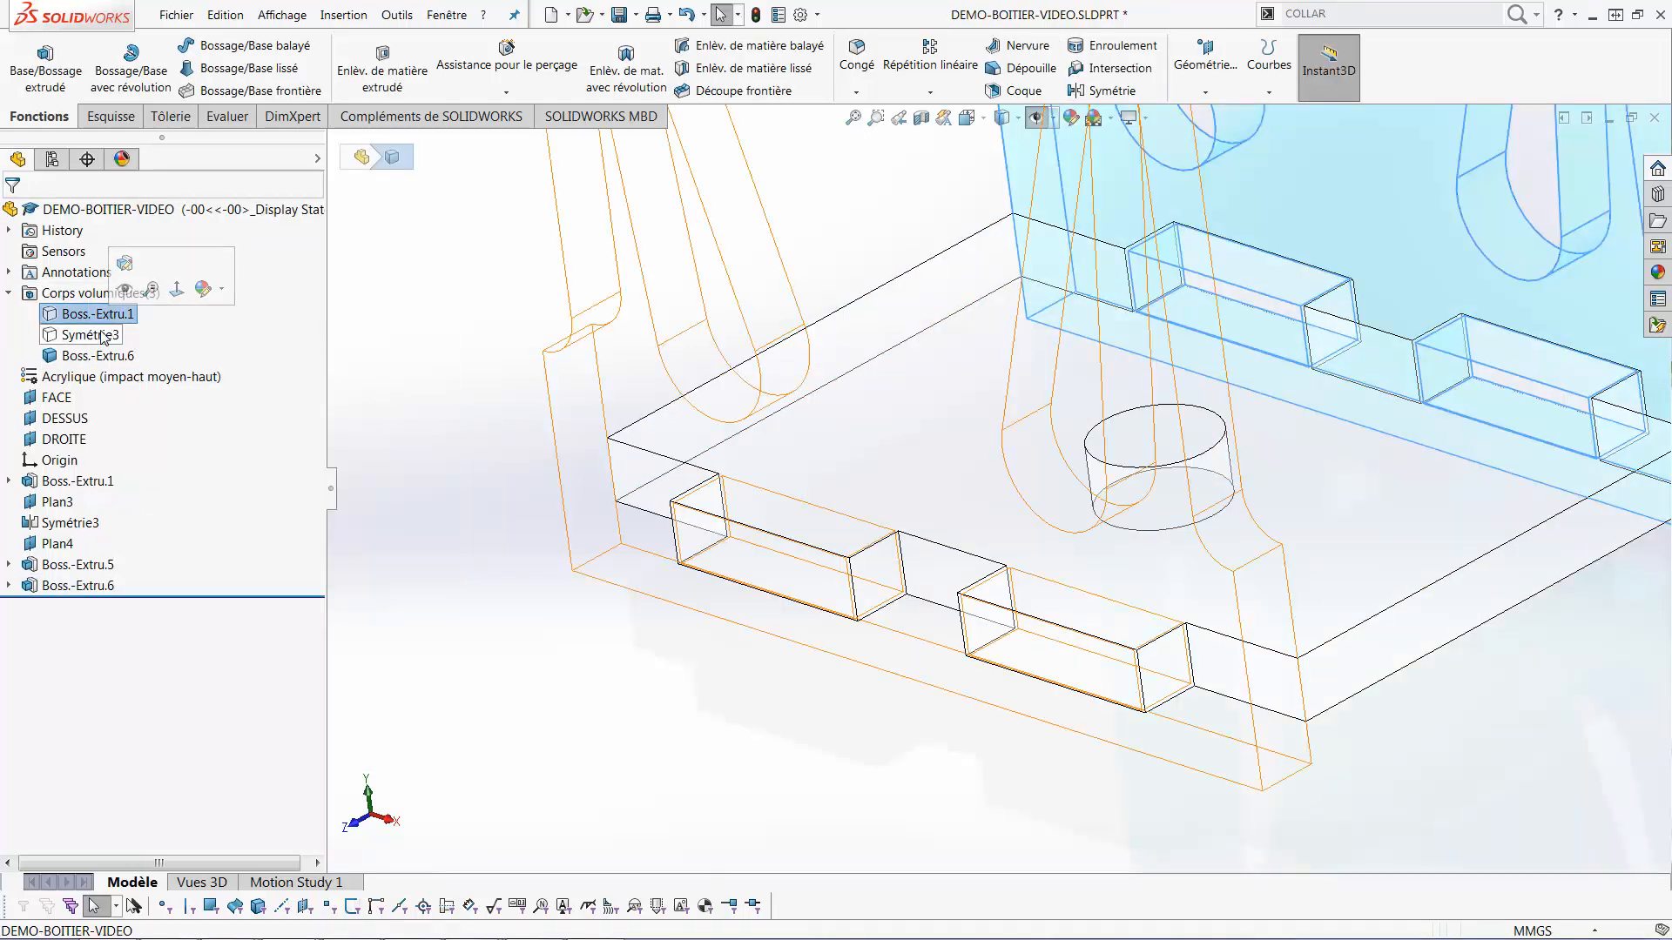
pyautogui.keyDown('ctrl'); pyautogui.click(105, 336); pyautogui.keyUp('ctrl')
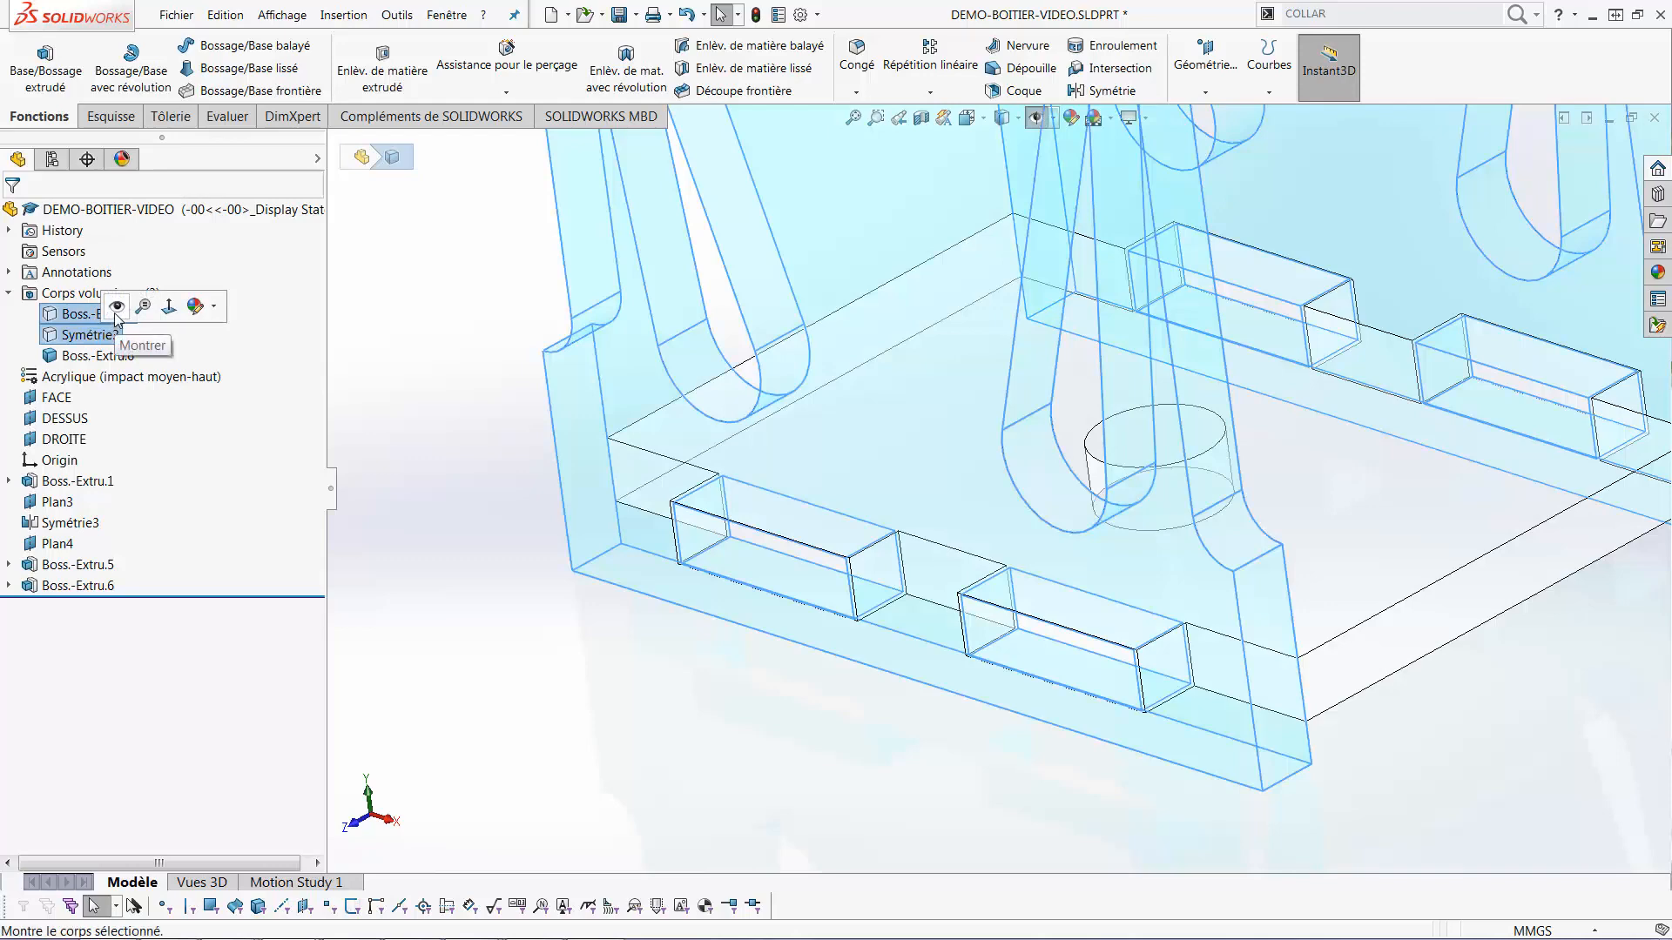
pyautogui.click(116, 310)
pyautogui.click(467, 607)
# Highlight each of the three solid bodies in turn to identify the two clip plates and the connecting plate
pyautogui.scroll(3, 575, 630)
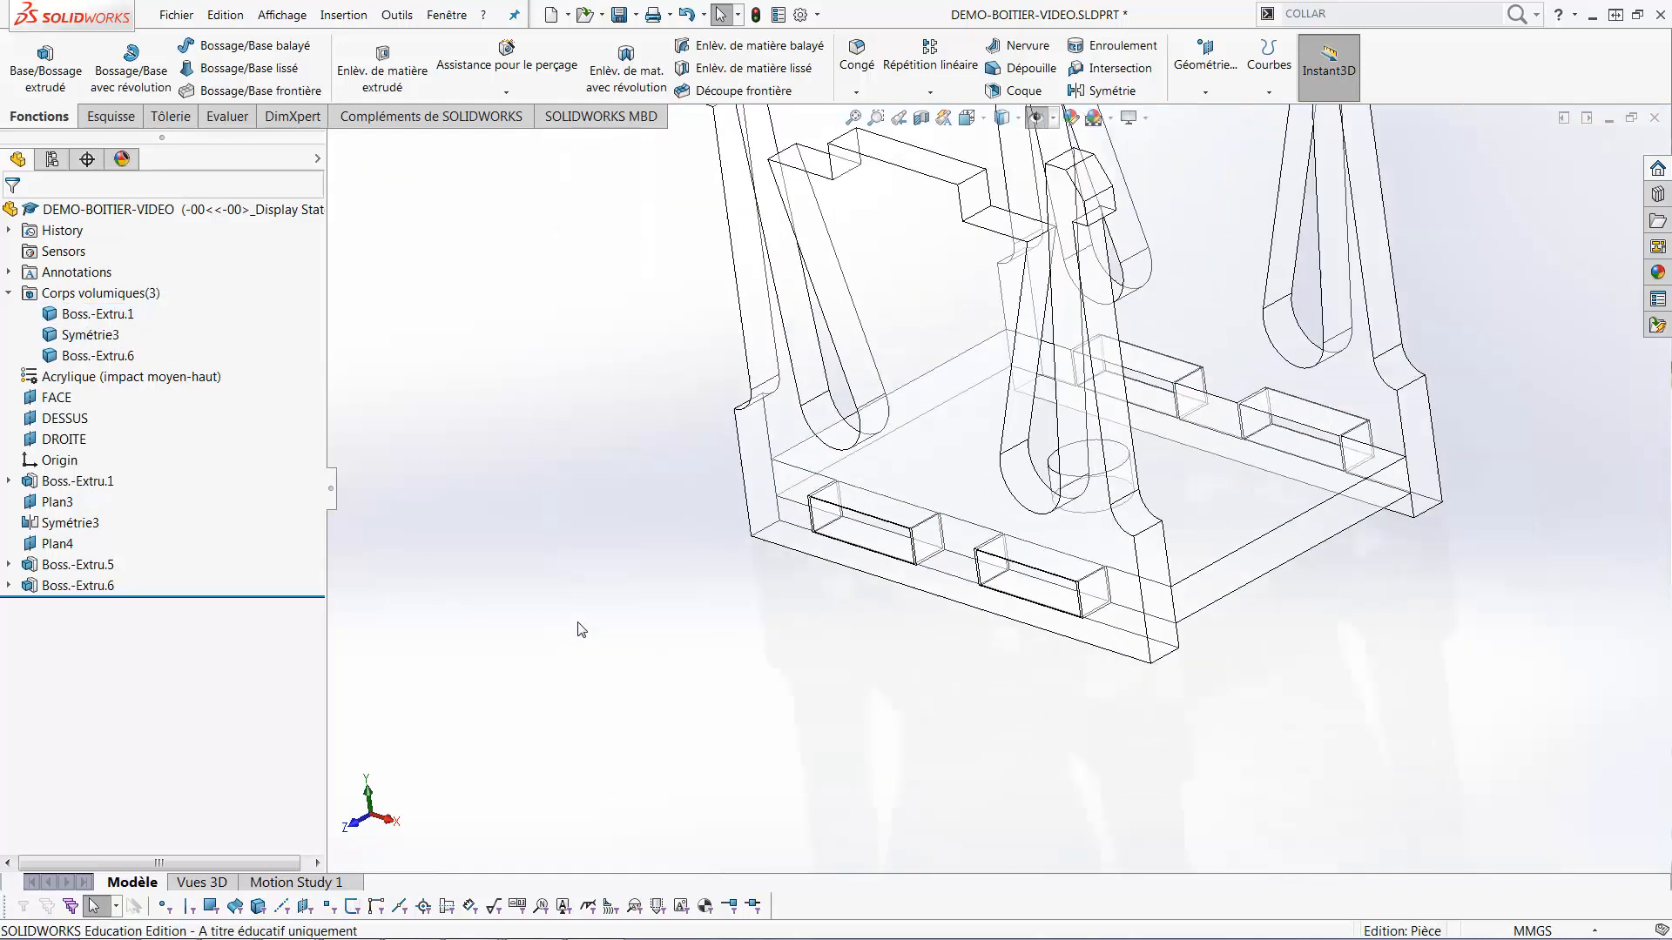
pyautogui.moveTo(588, 606)
pyautogui.mouseDown(button='middle')
pyautogui.moveTo(619, 589)
pyautogui.moveTo(579, 597)
pyautogui.mouseUp(button='middle')
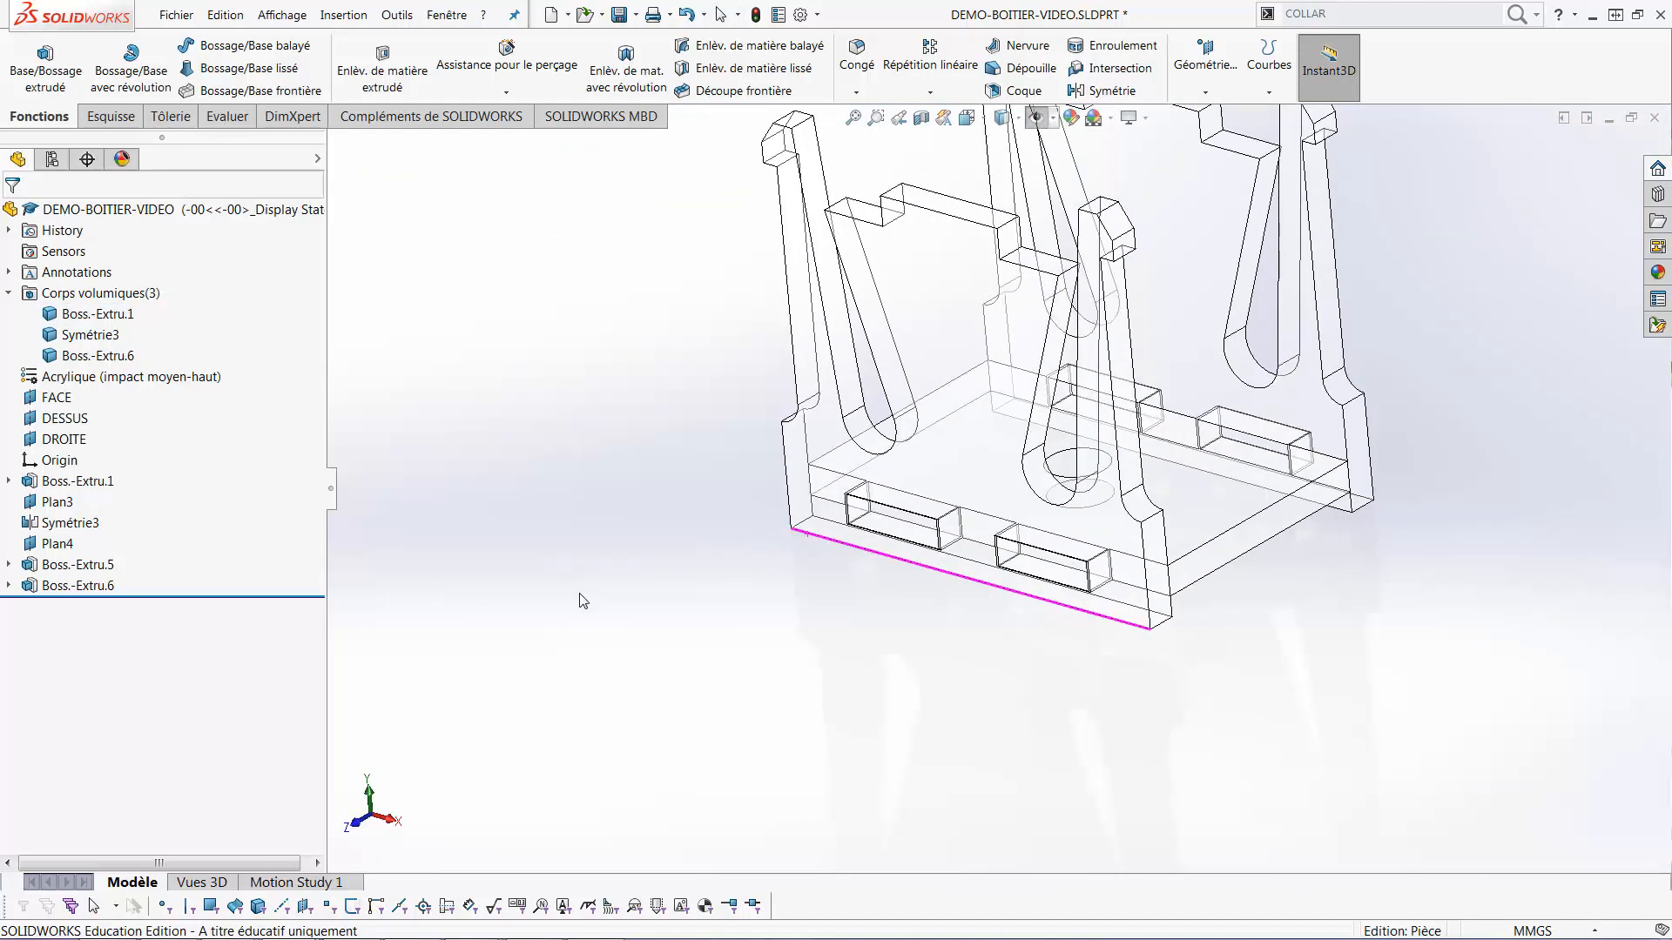
pyautogui.click(95, 313)
pyautogui.click(89, 334)
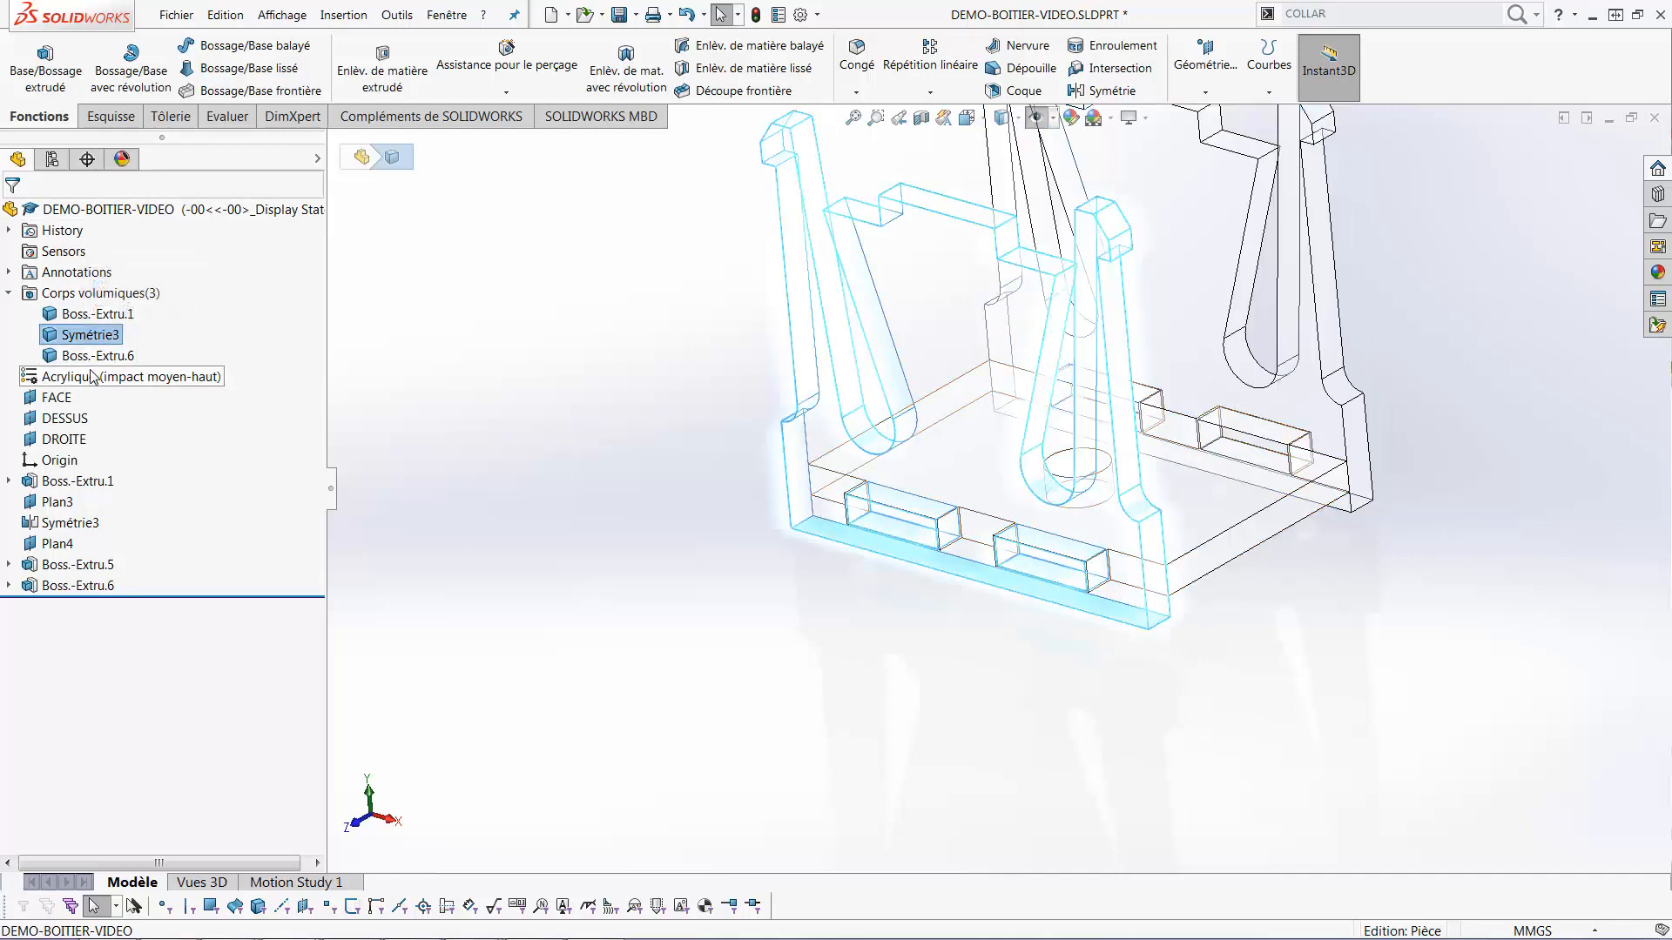
pyautogui.click(91, 355)
pyautogui.click(552, 463)
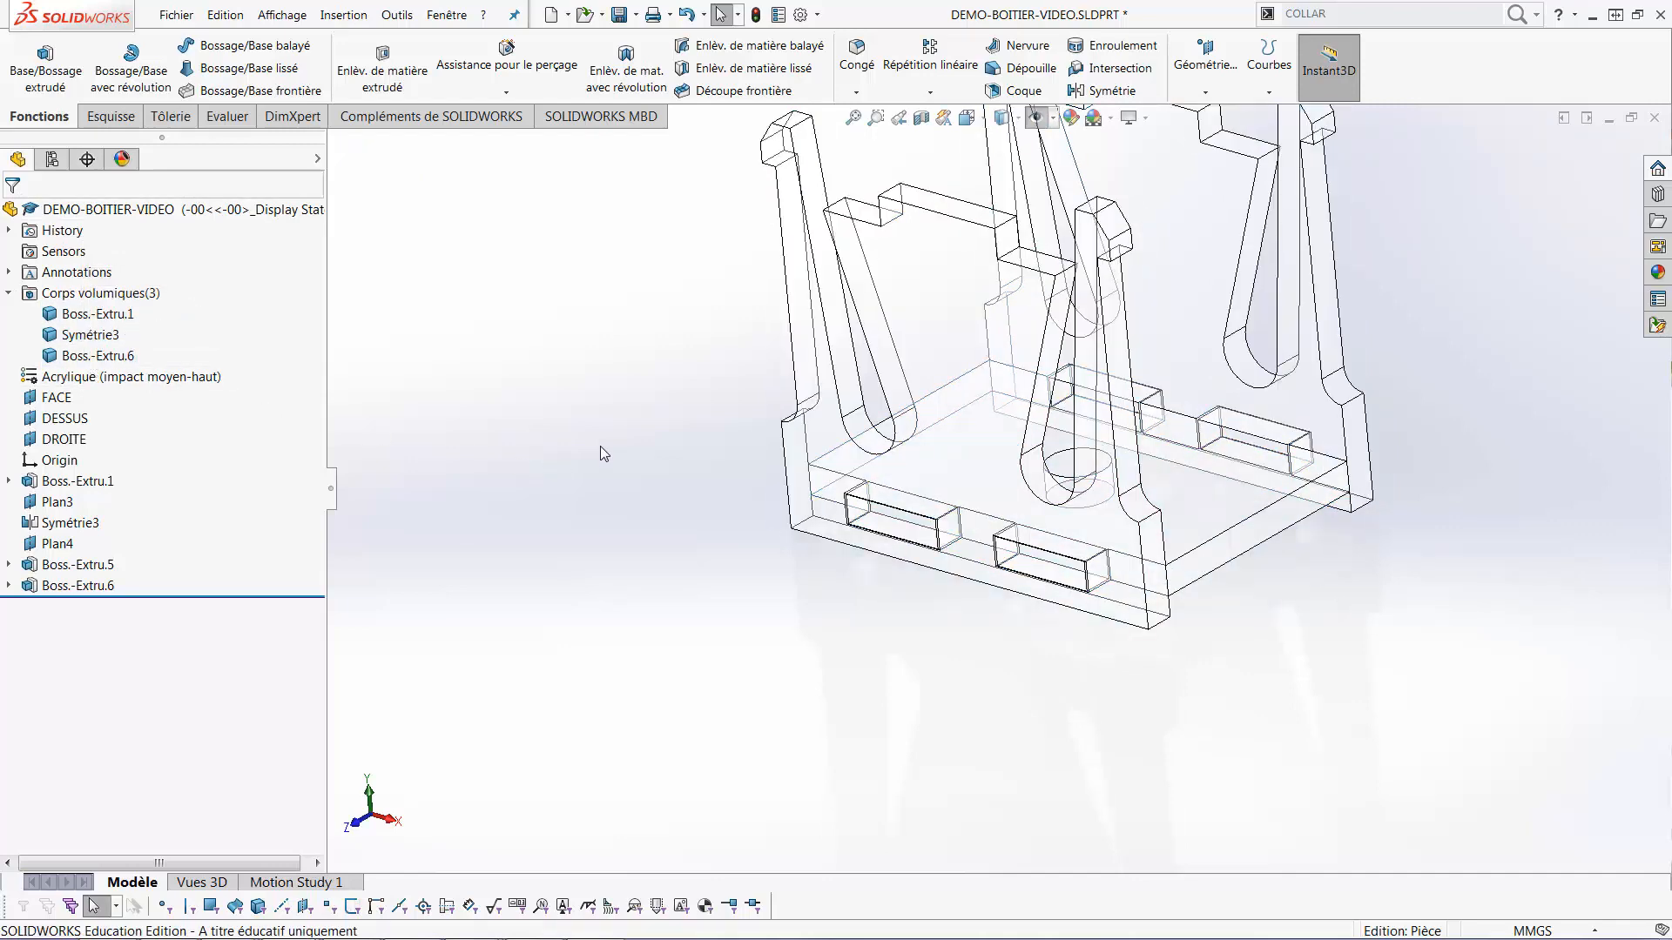
# On the front clip plate's upper shoulder face, sketch a centre rectangle from the hole's centre, slightly narrower than the connecting plate and extending past both clip plates
pyautogui.moveTo(600, 447); pyautogui.dragTo(635, 362, button='middle')
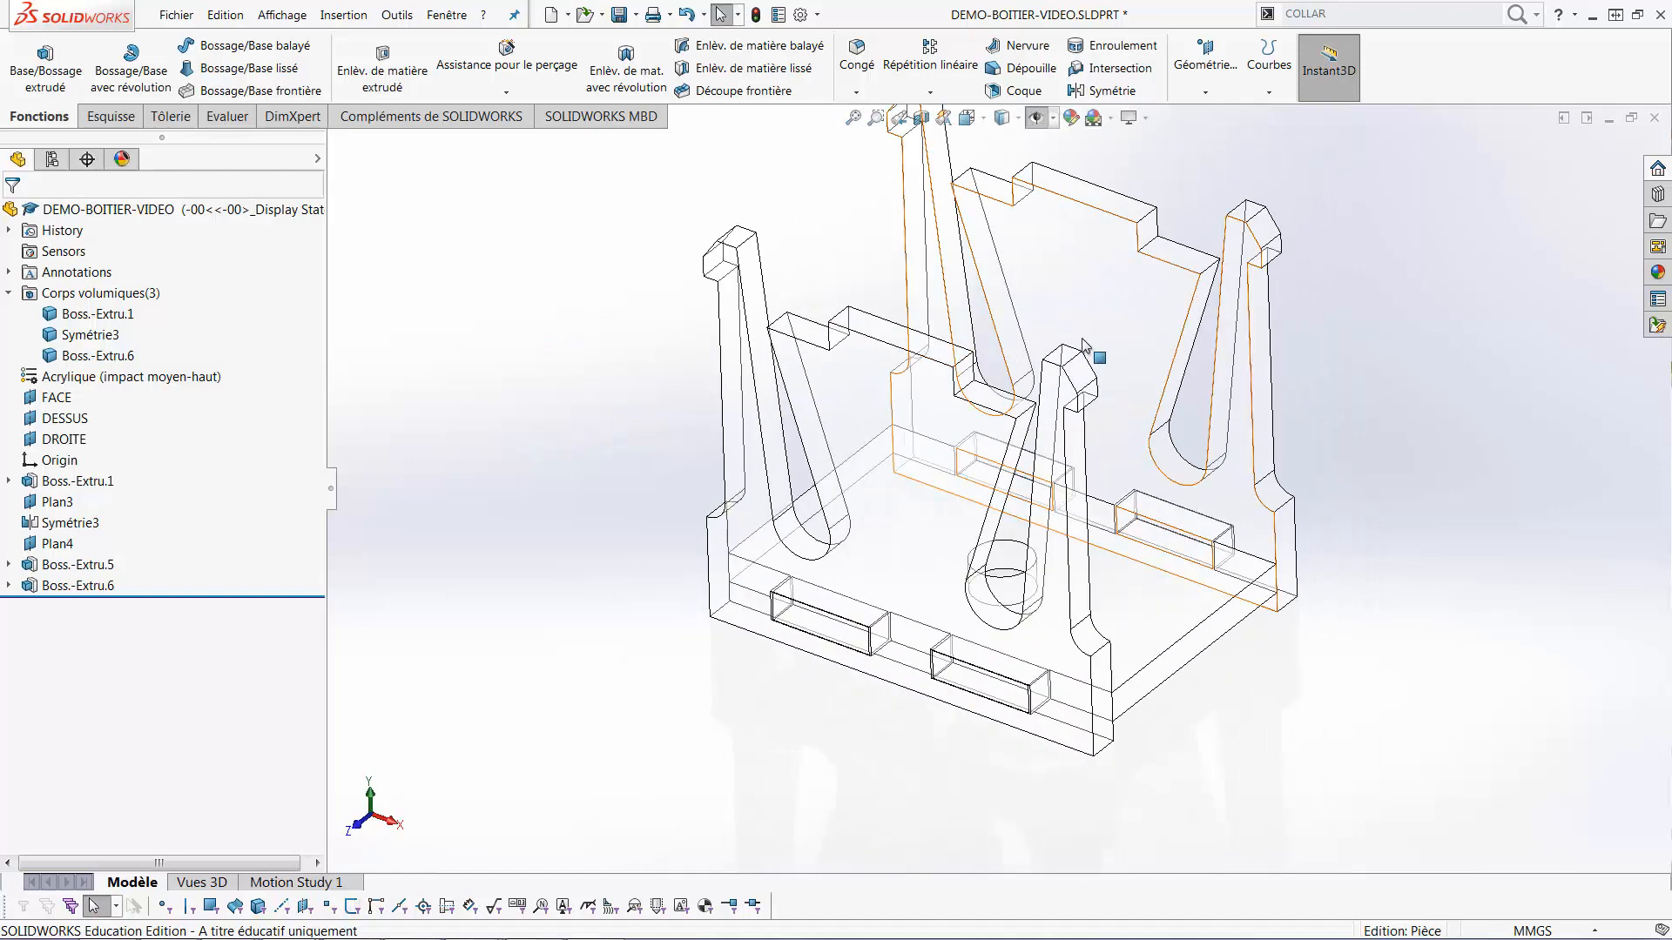
pyautogui.scroll(-2, 1084, 347)
pyautogui.click(758, 341)
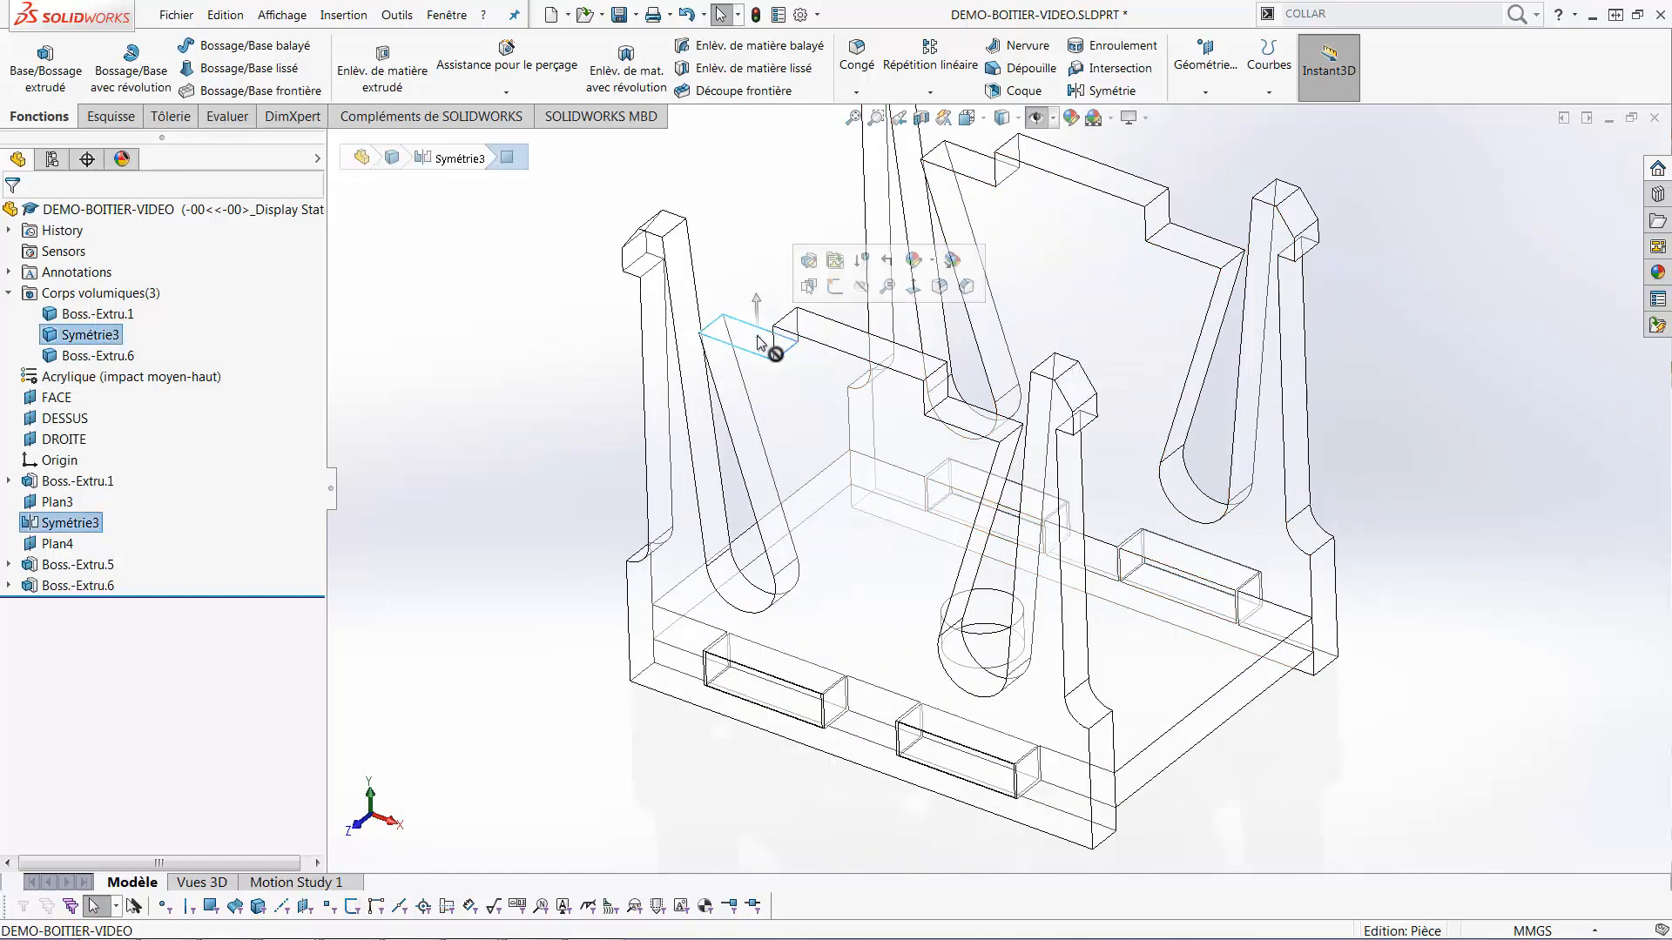
pyautogui.click(834, 261)
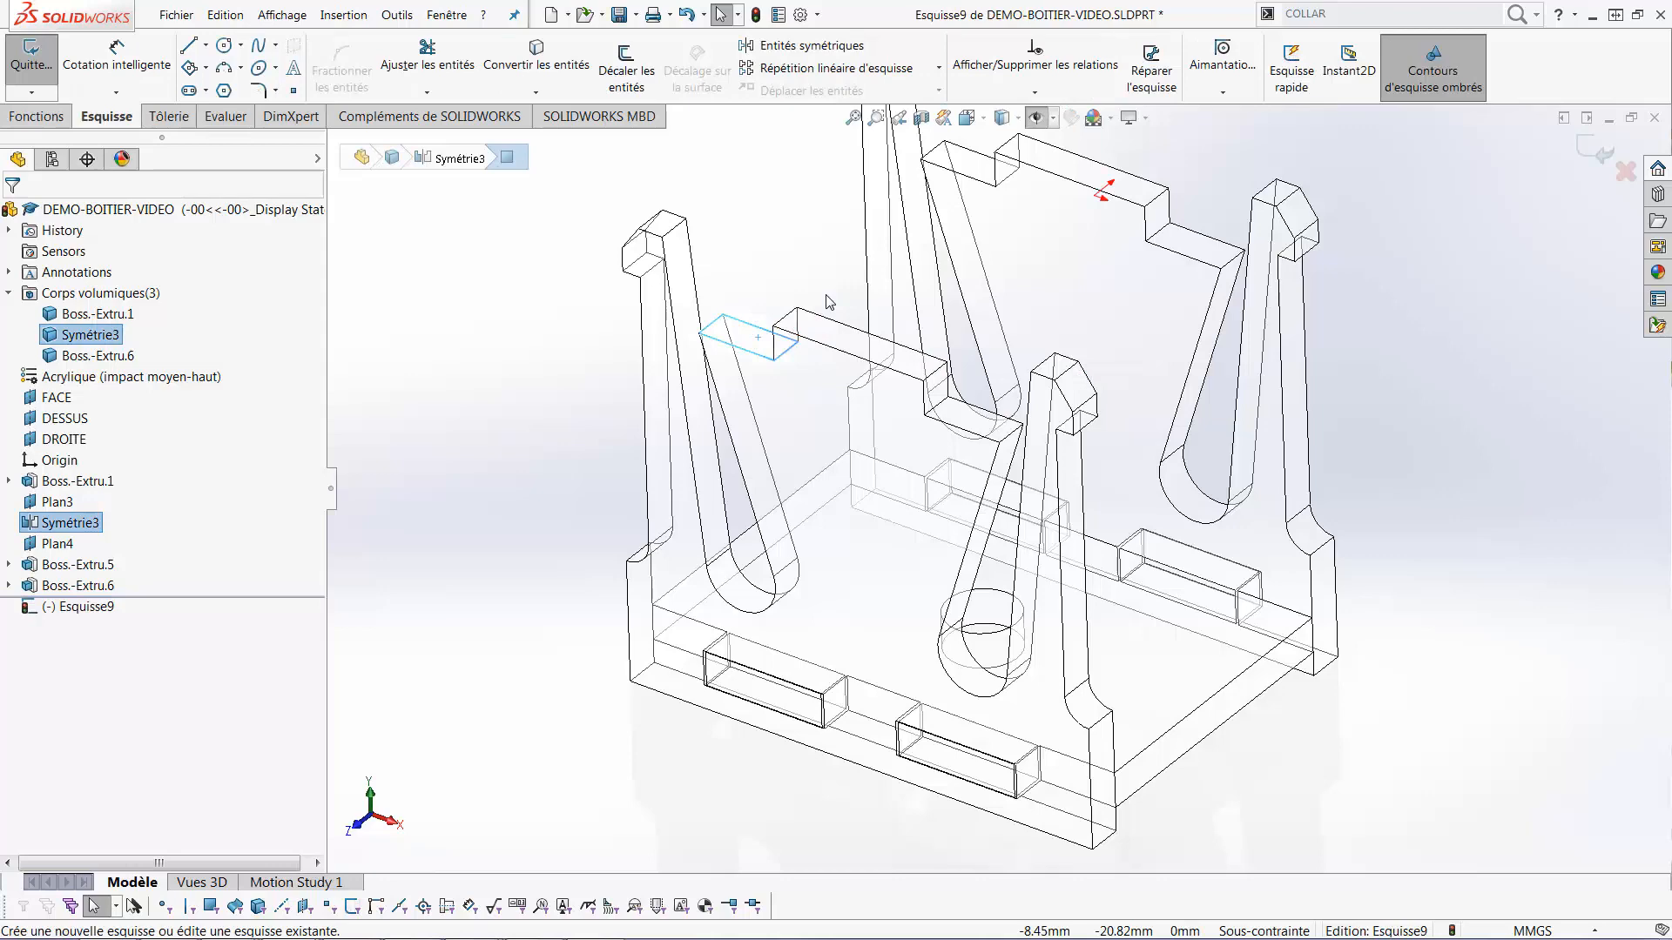
pyautogui.hotkey('ctrl', '8')
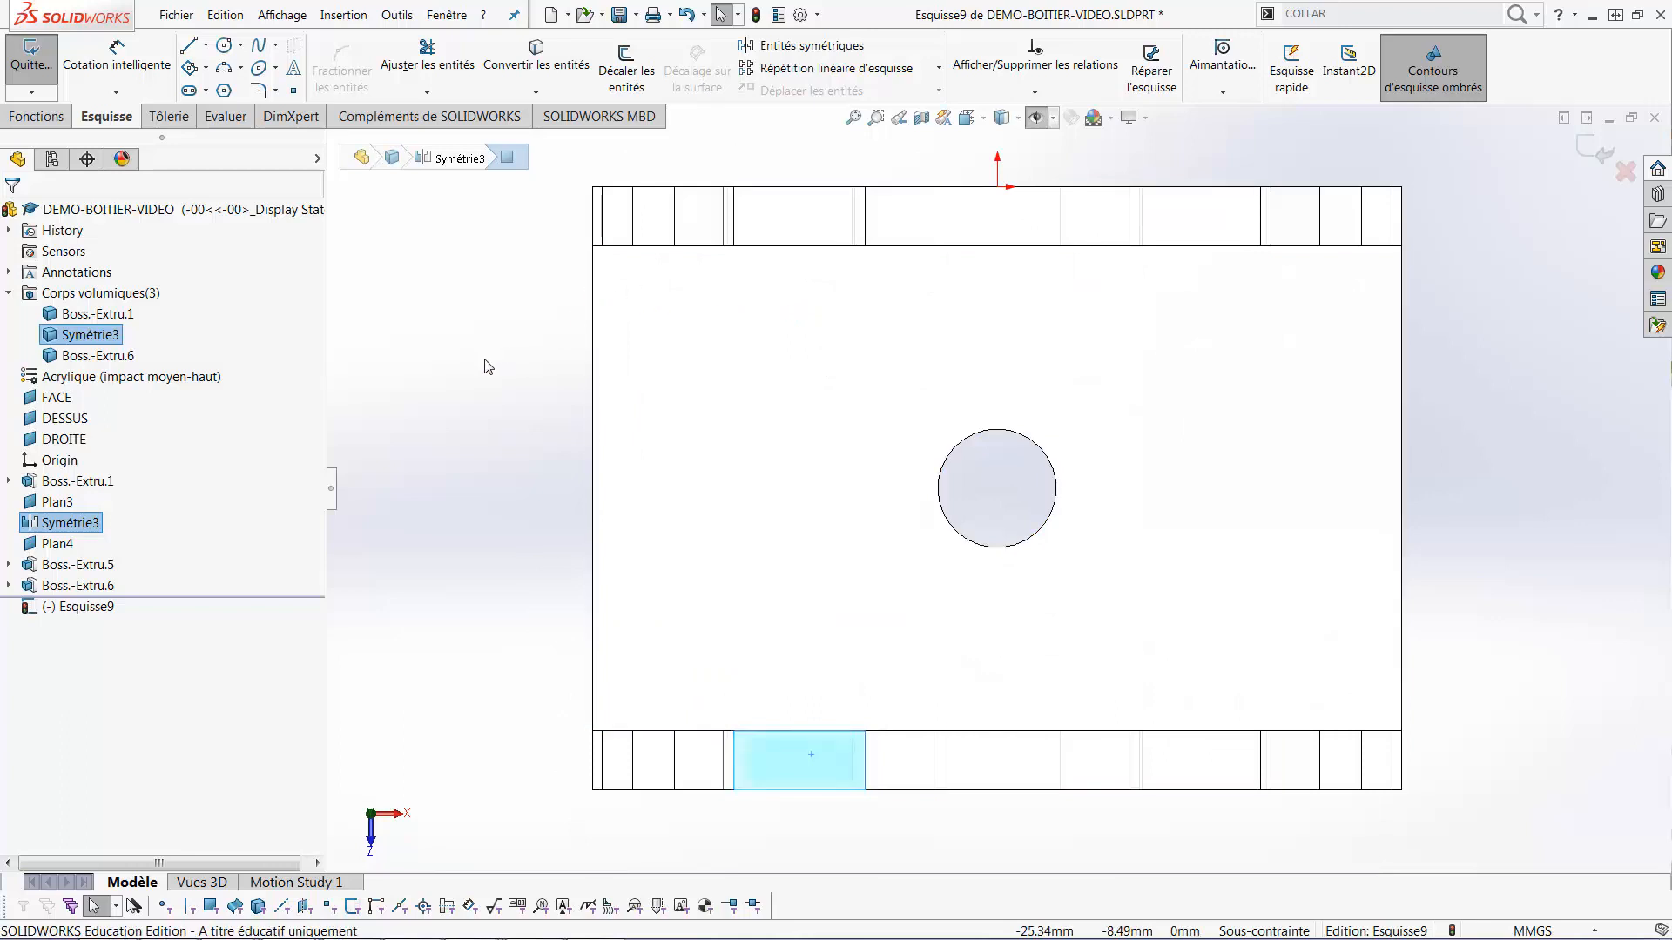
pyautogui.press('r')
pyautogui.click(226, 344)
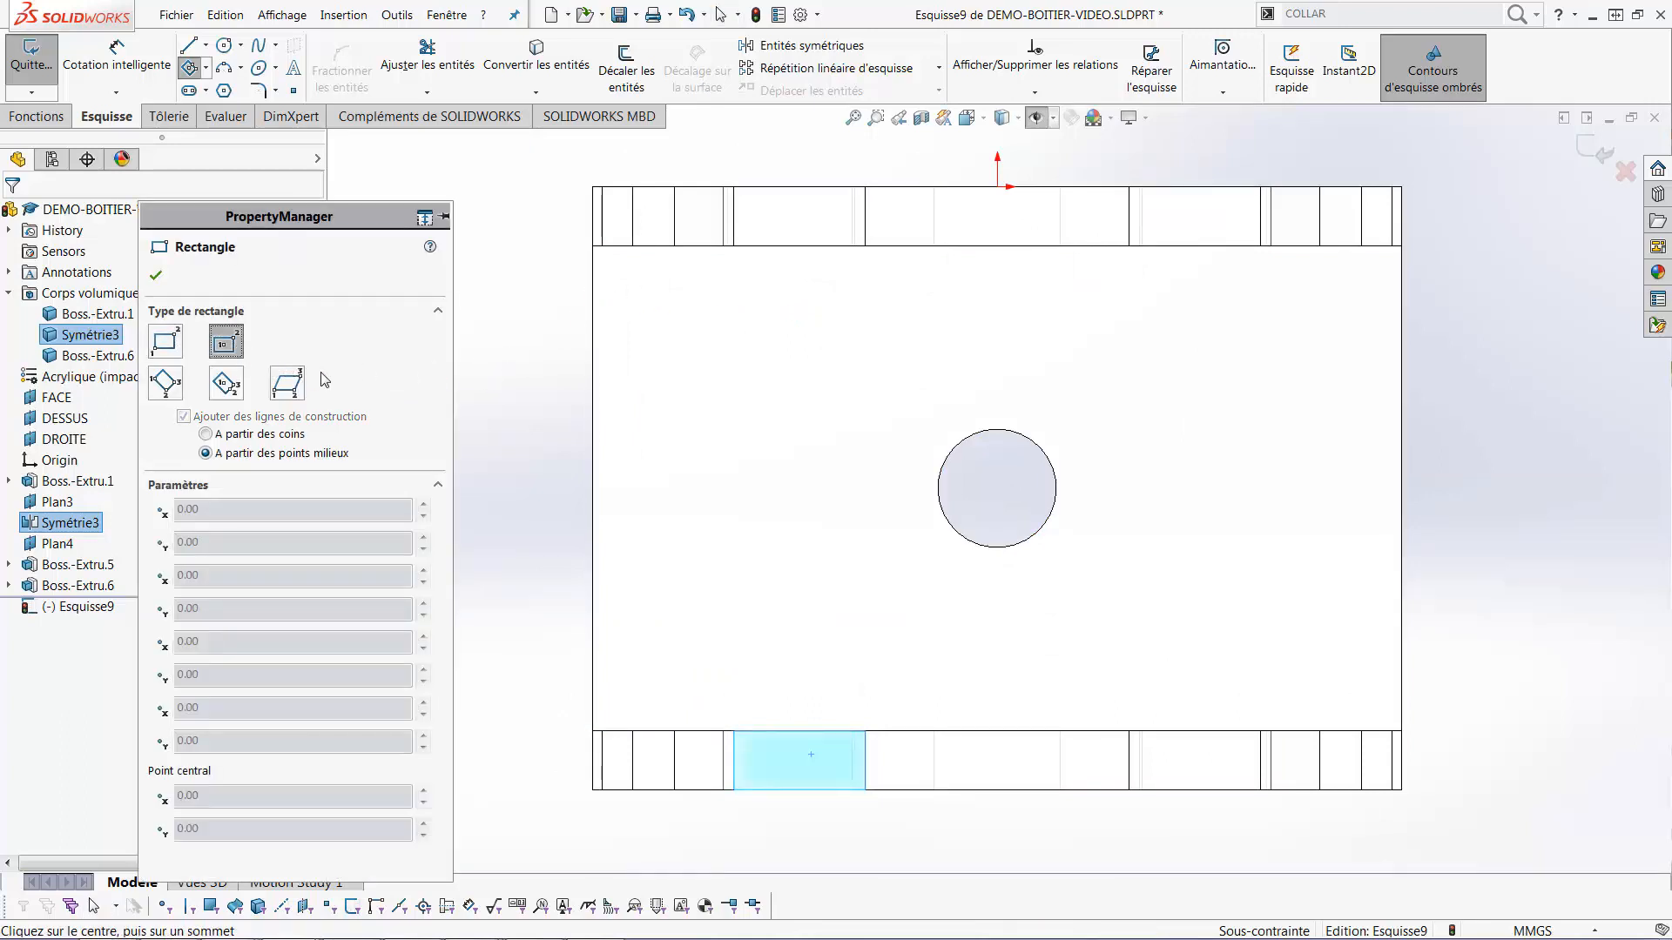
pyautogui.click(998, 489)
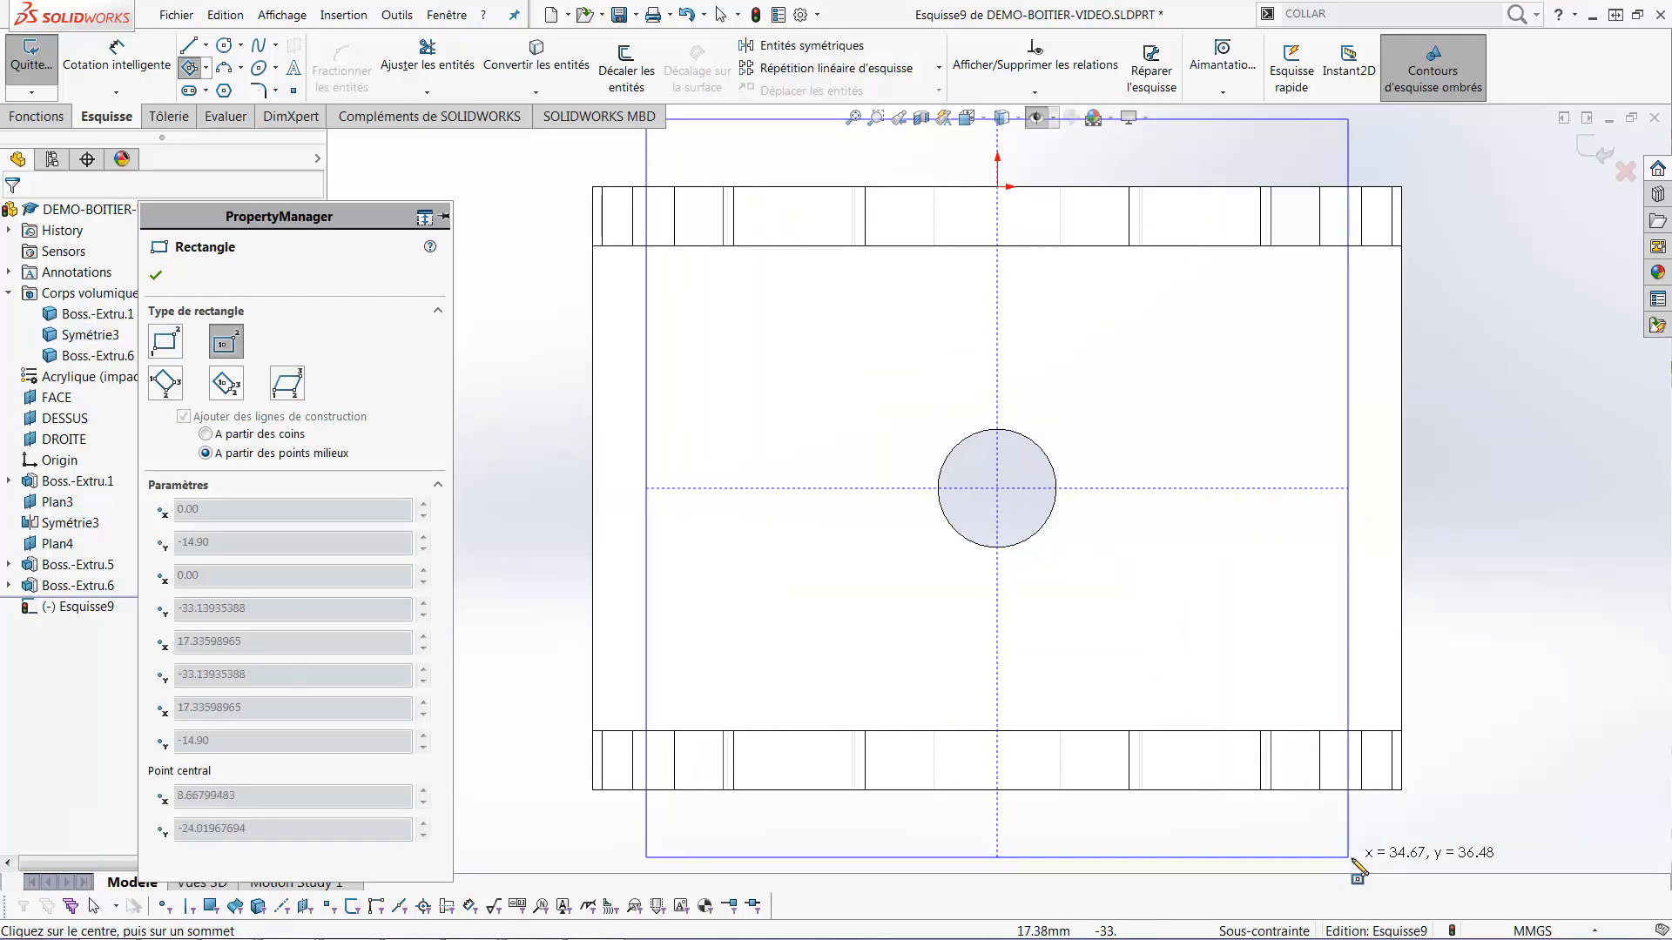
pyautogui.click(1391, 844)
pyautogui.press('Escape')
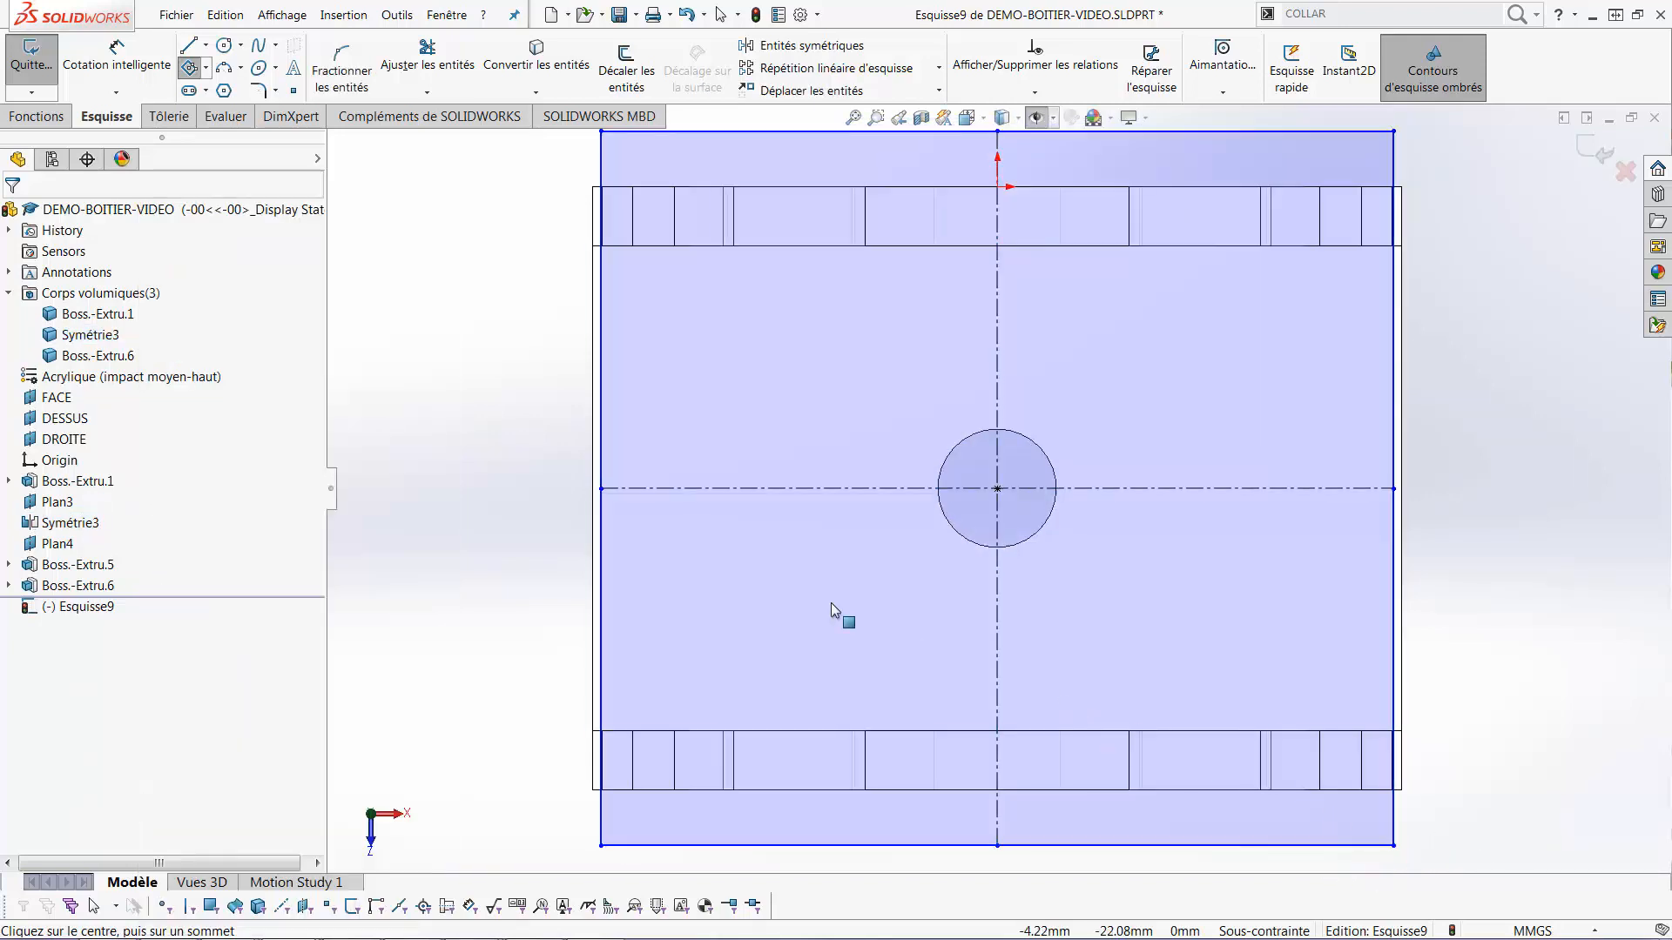
# Make the rectangle's left side collinear with the connecting plate's left edge
pyautogui.click(593, 643)
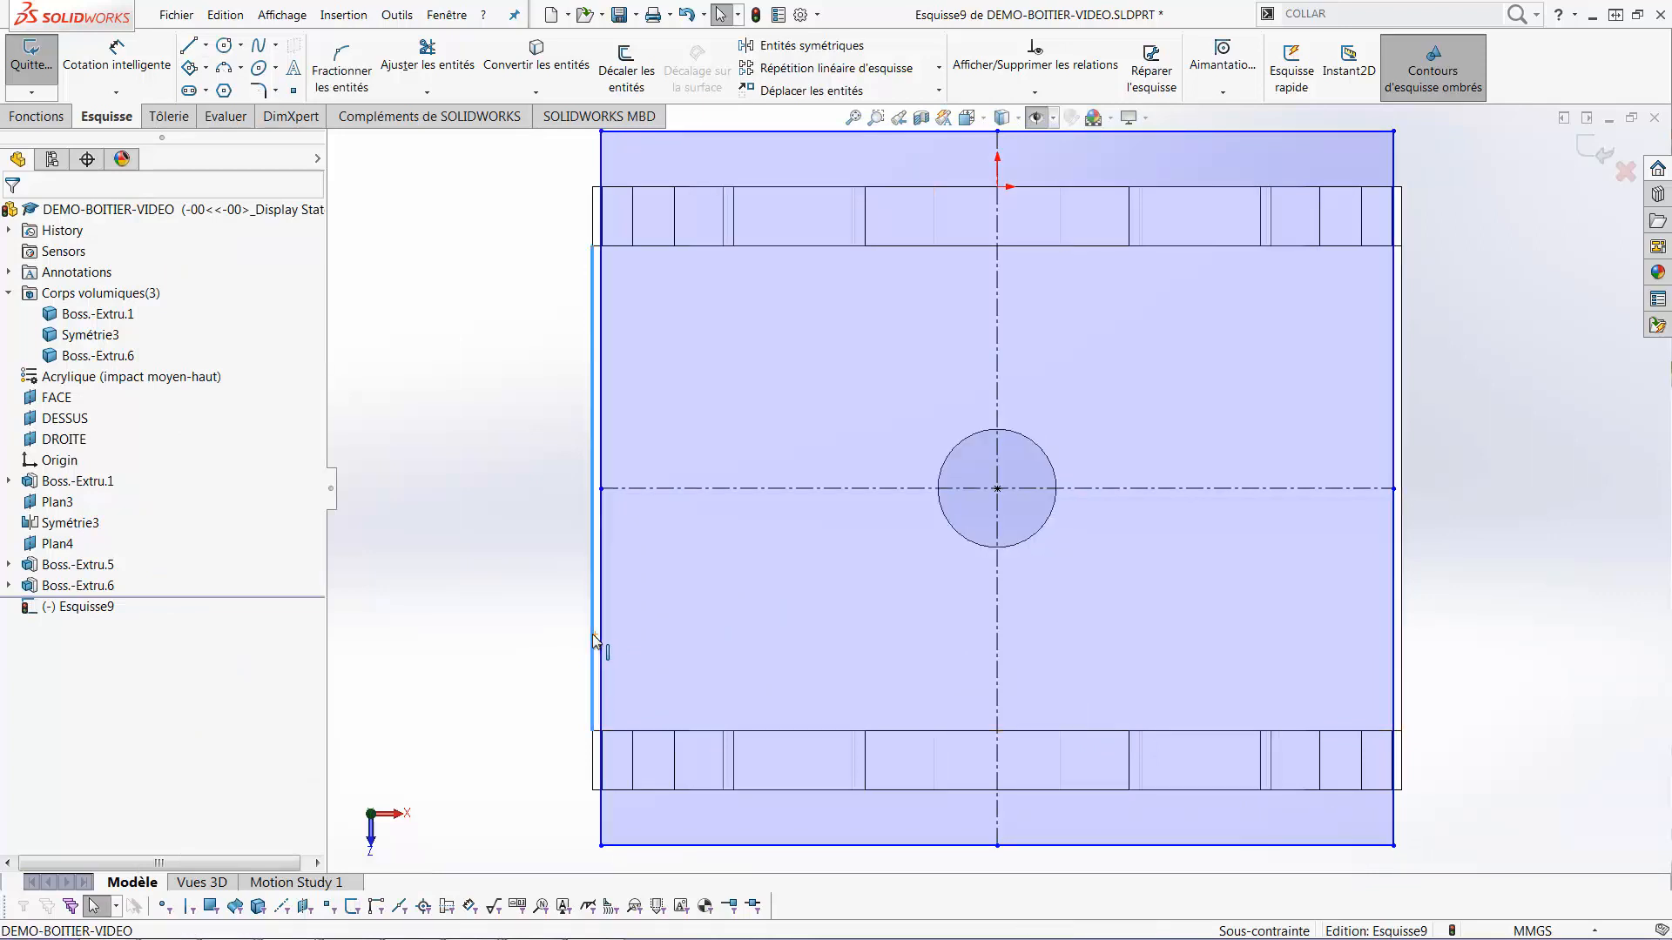
pyautogui.keyDown('ctrl'); pyautogui.click(599, 633); pyautogui.keyUp('ctrl')
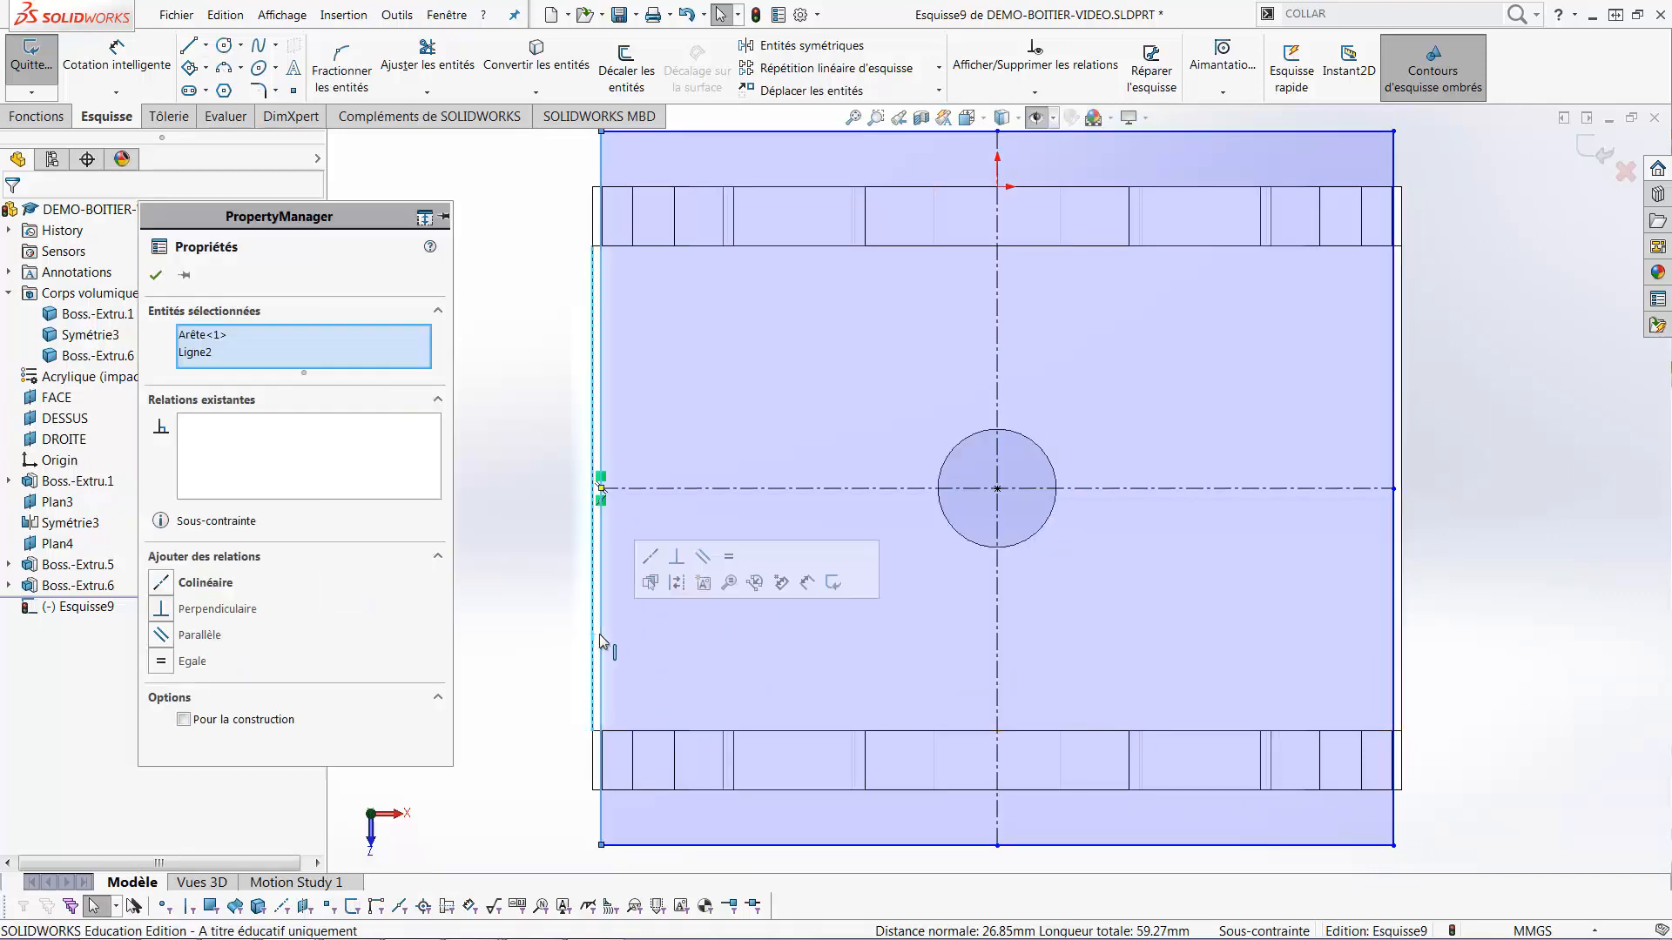
pyautogui.click(650, 557)
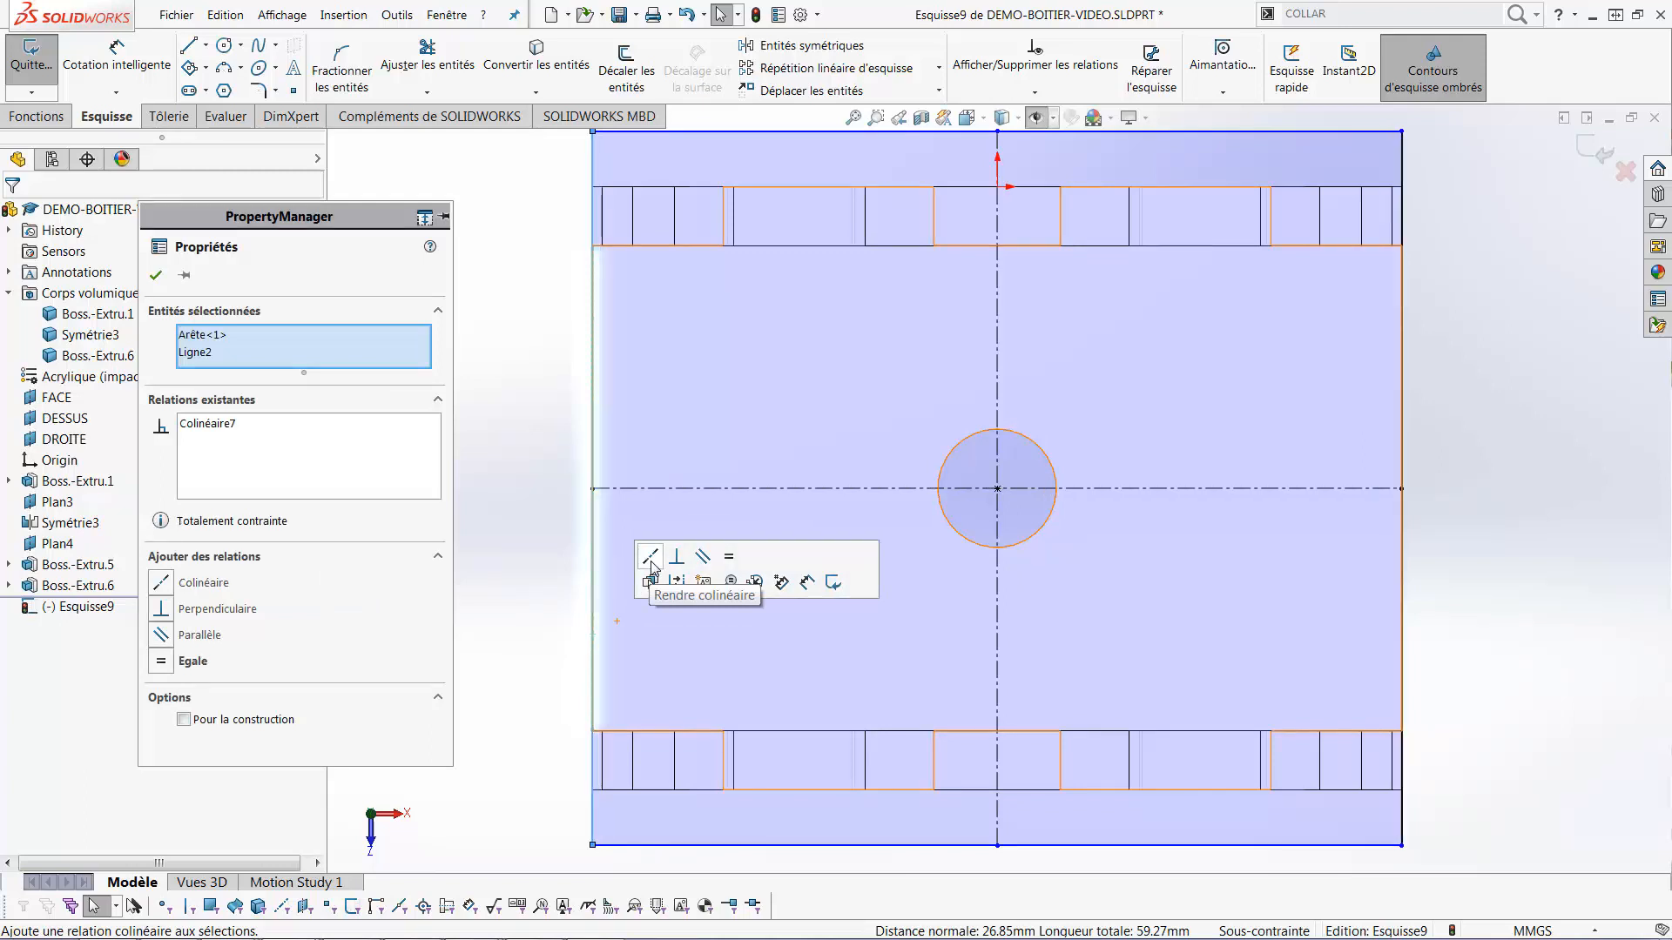
# Dimension the distance between the rectangle's upper side and the origin to 2 mm
pyautogui.scroll(-1, 760, 163)
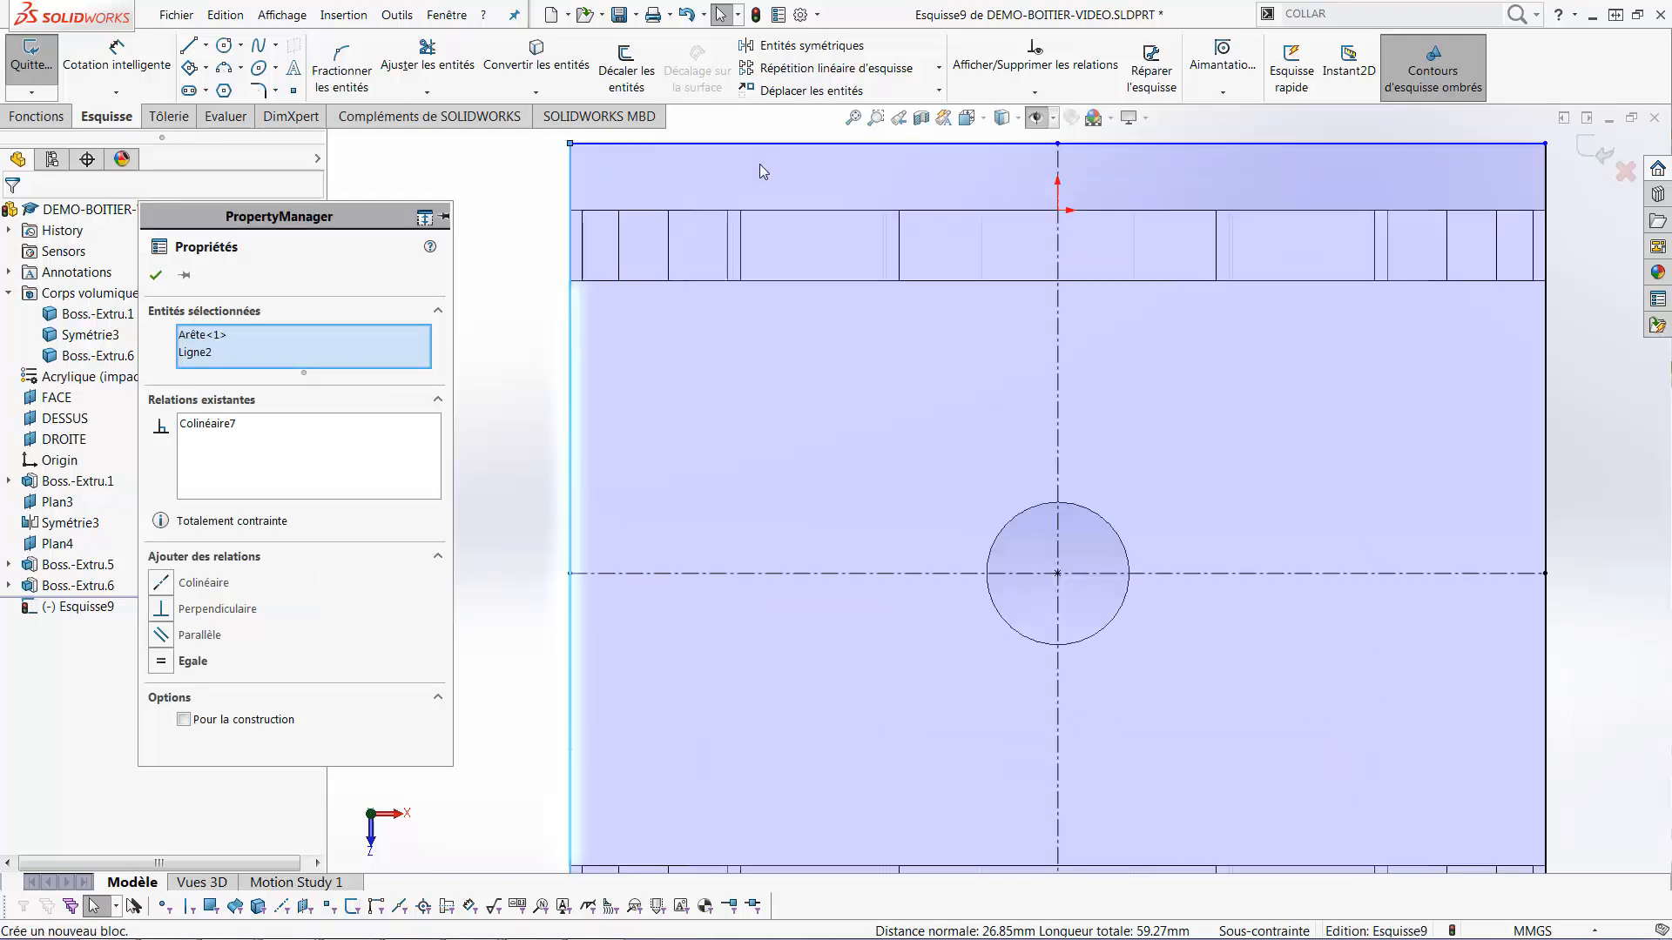
pyautogui.scroll(1, 757, 193)
pyautogui.press('s')
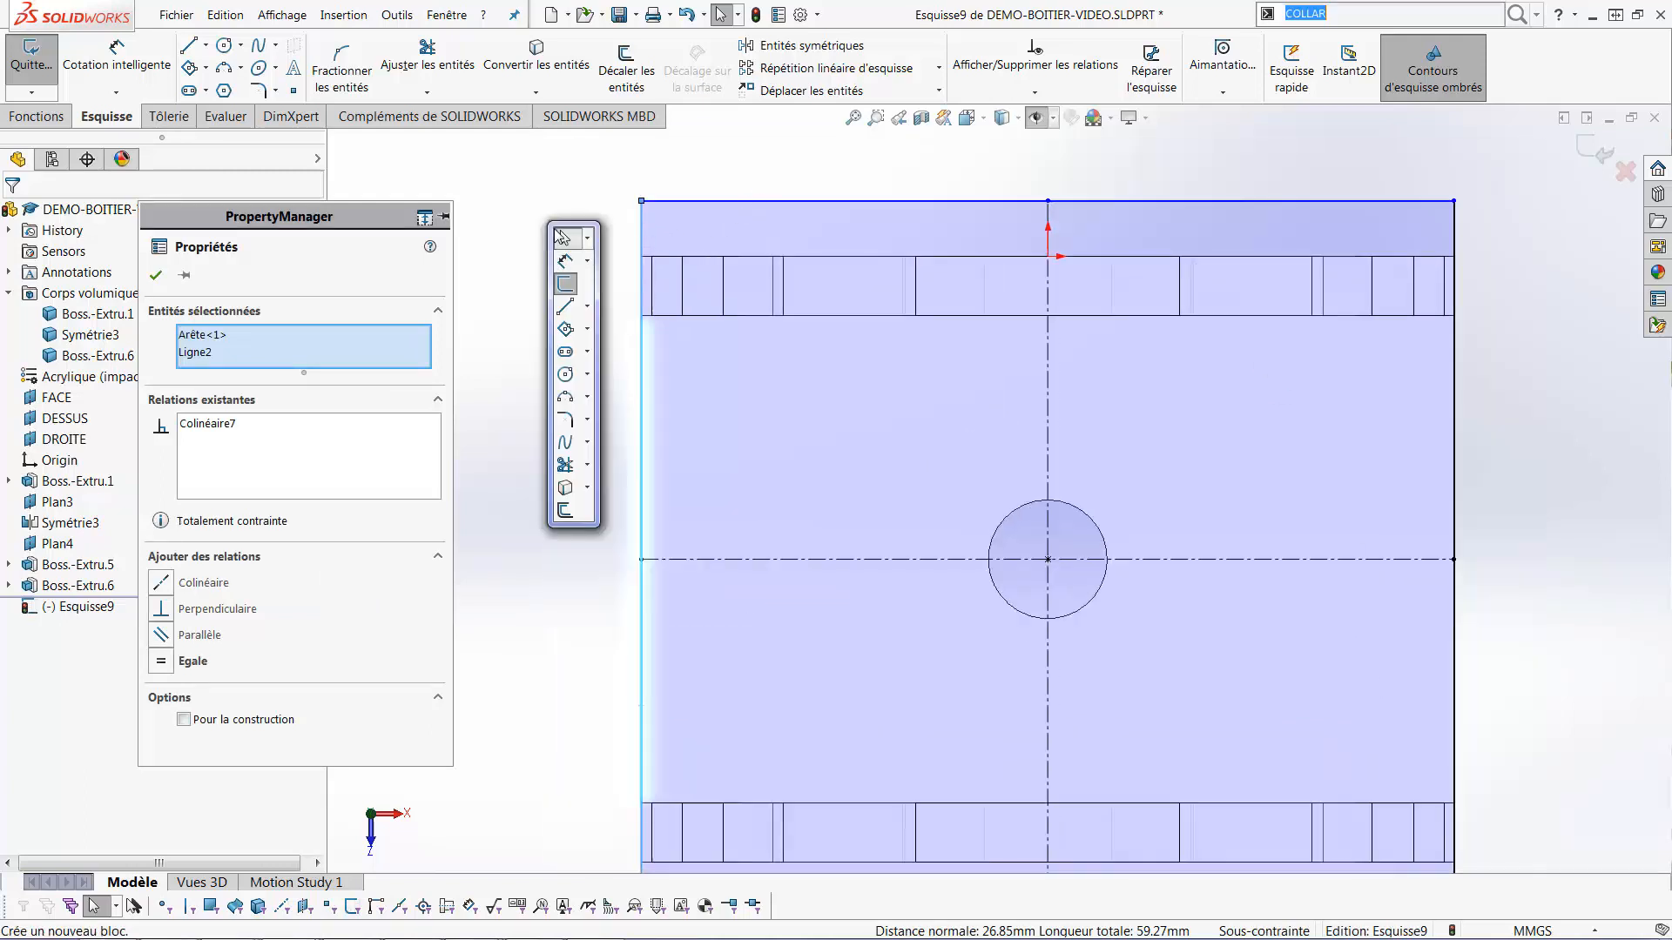
pyautogui.click(568, 260)
pyautogui.press('Escape')
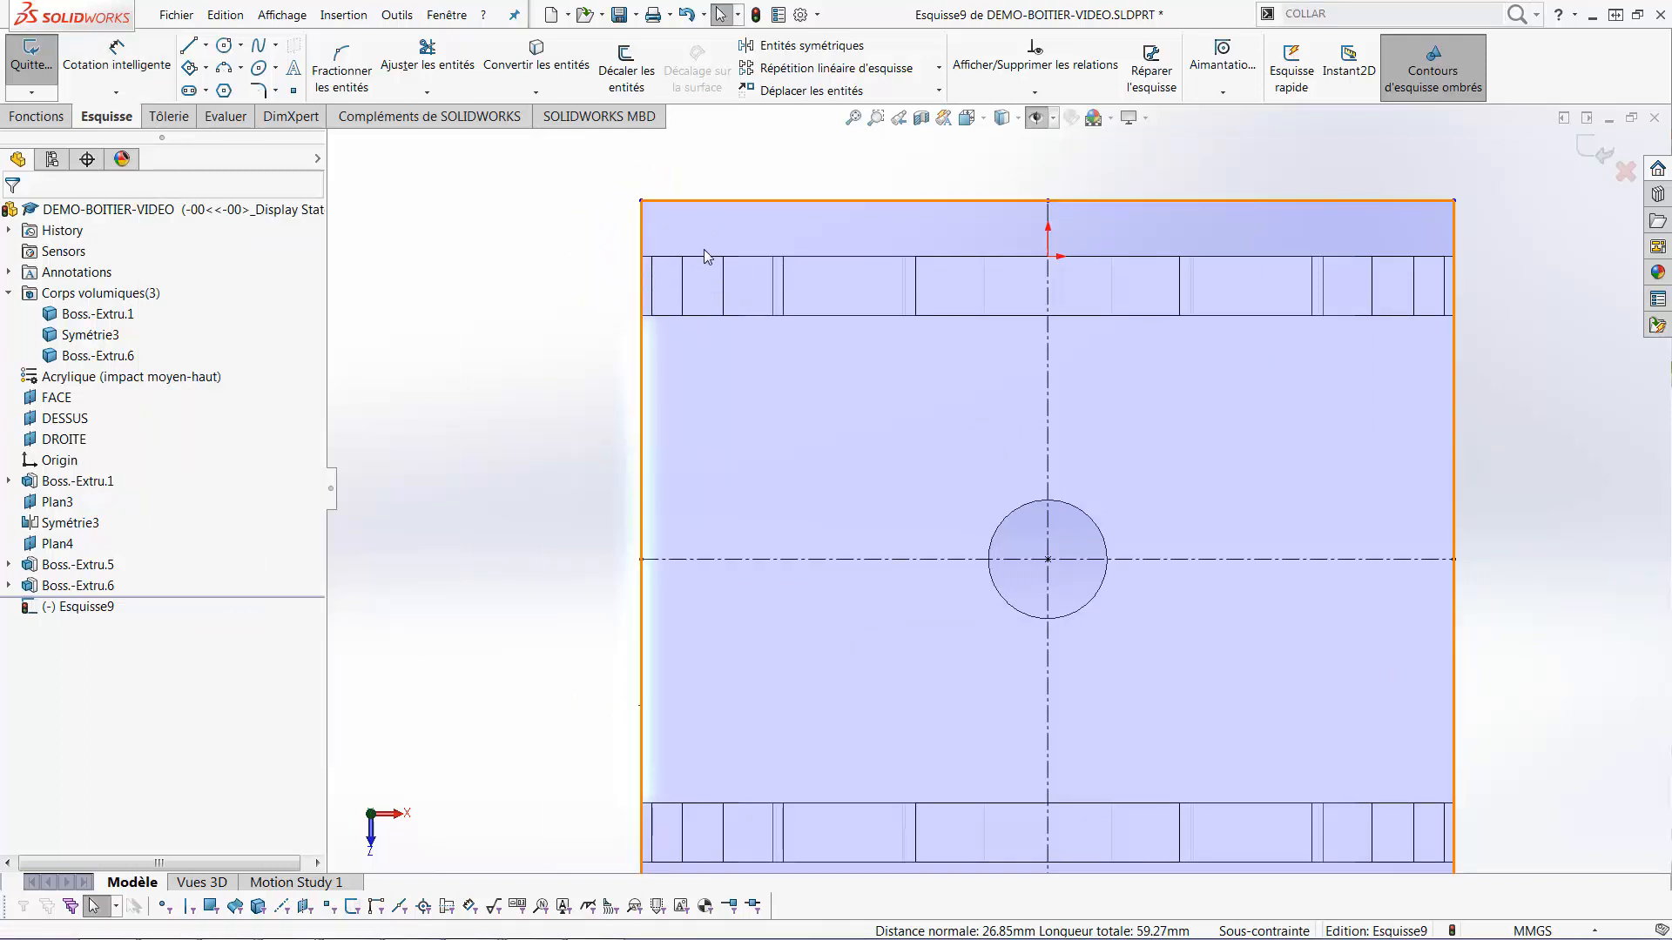
pyautogui.press('s')
pyautogui.click(719, 299)
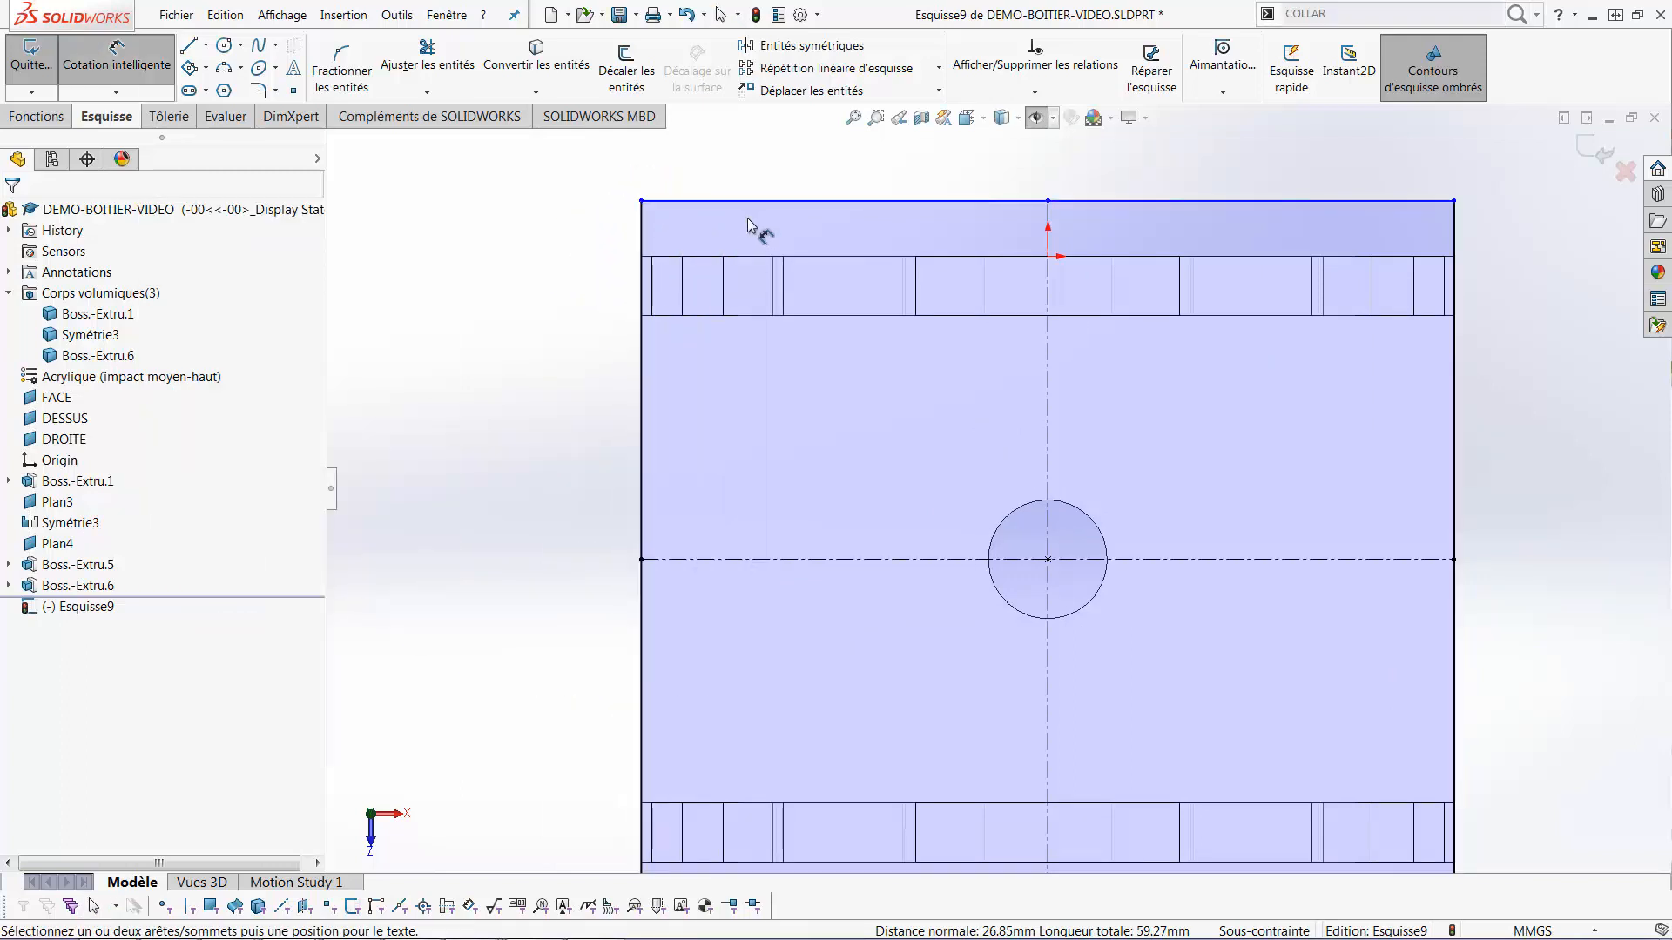
pyautogui.click(766, 210)
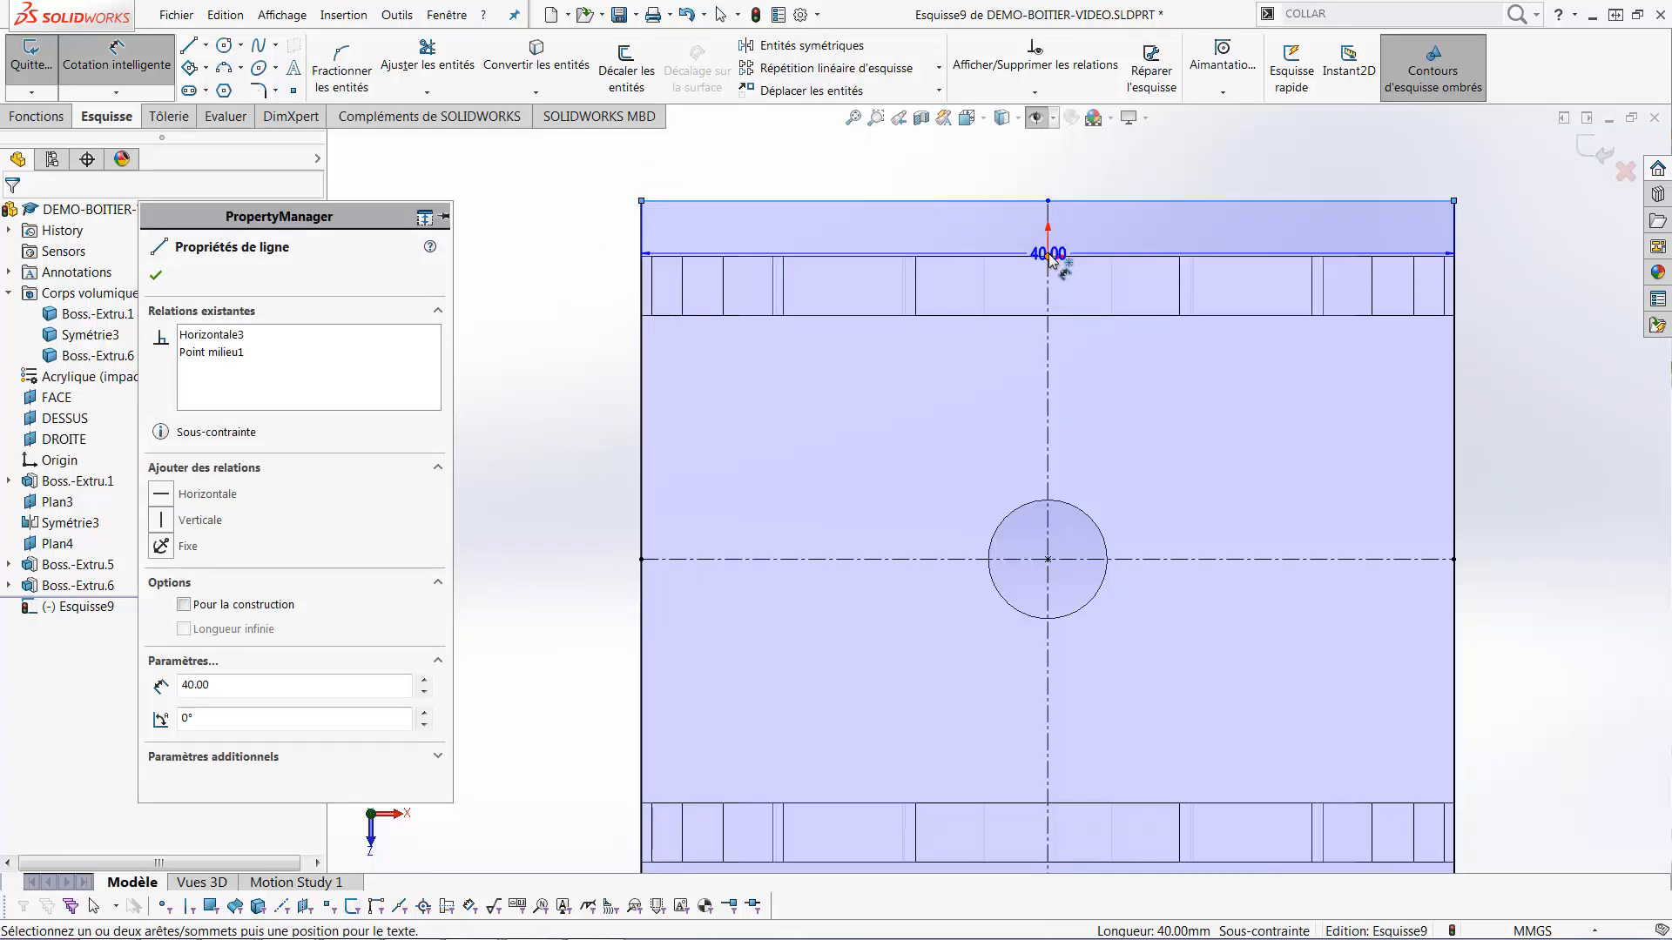
pyautogui.click(1047, 255)
pyautogui.click(511, 229)
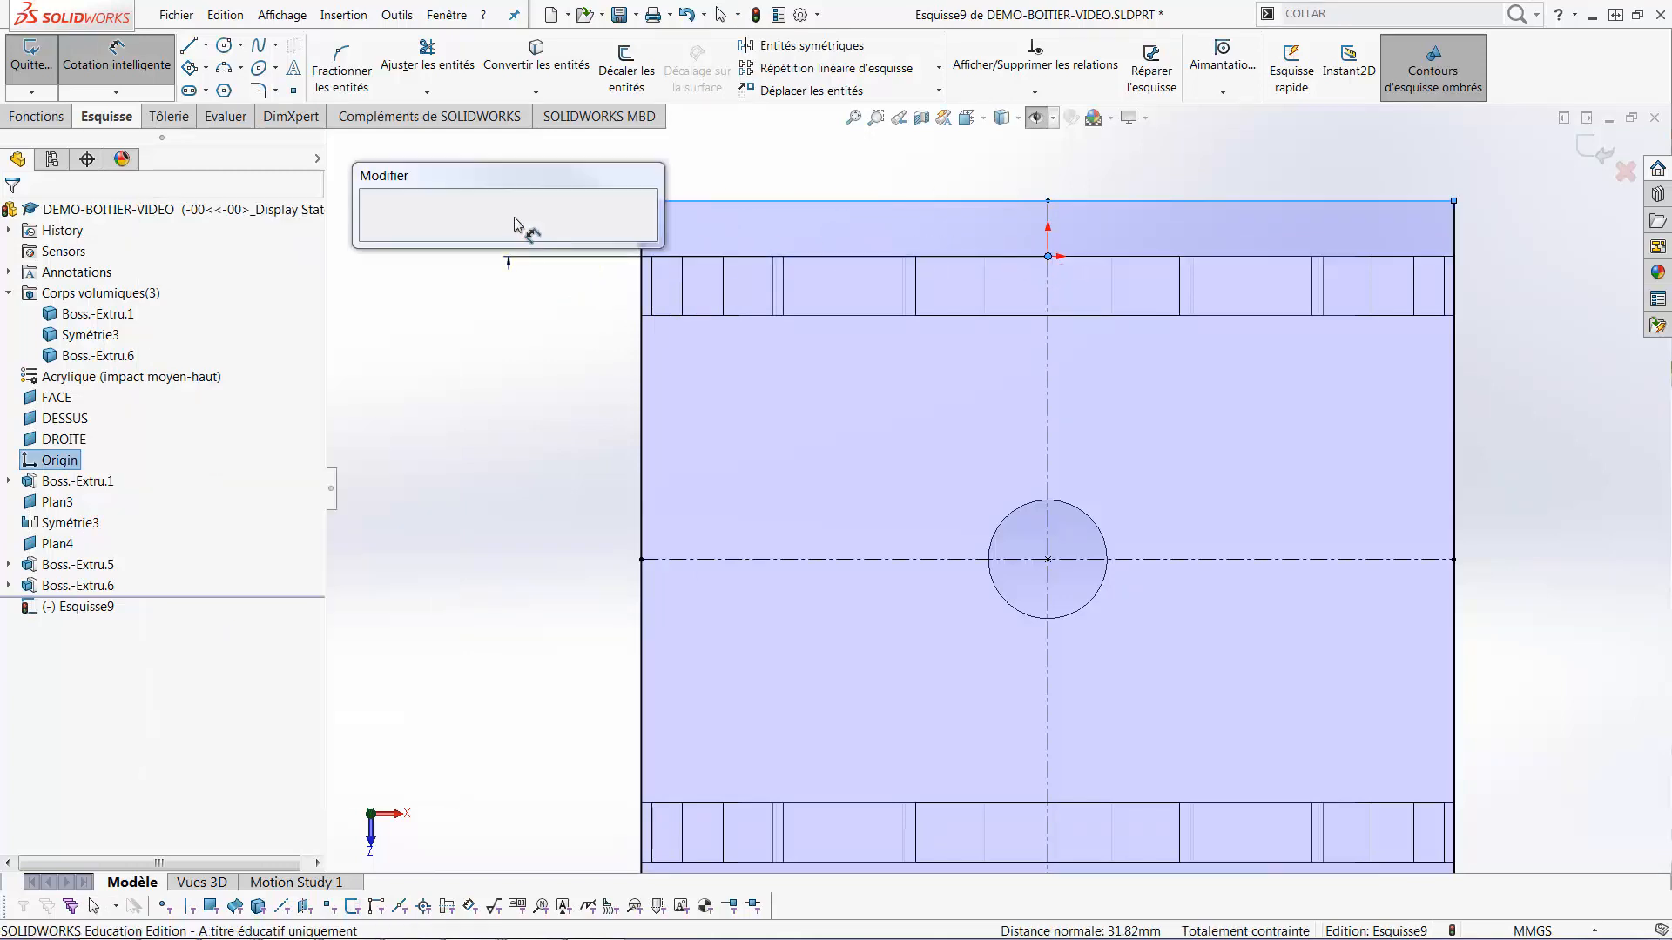
pyautogui.write('2')
pyautogui.press('Return')
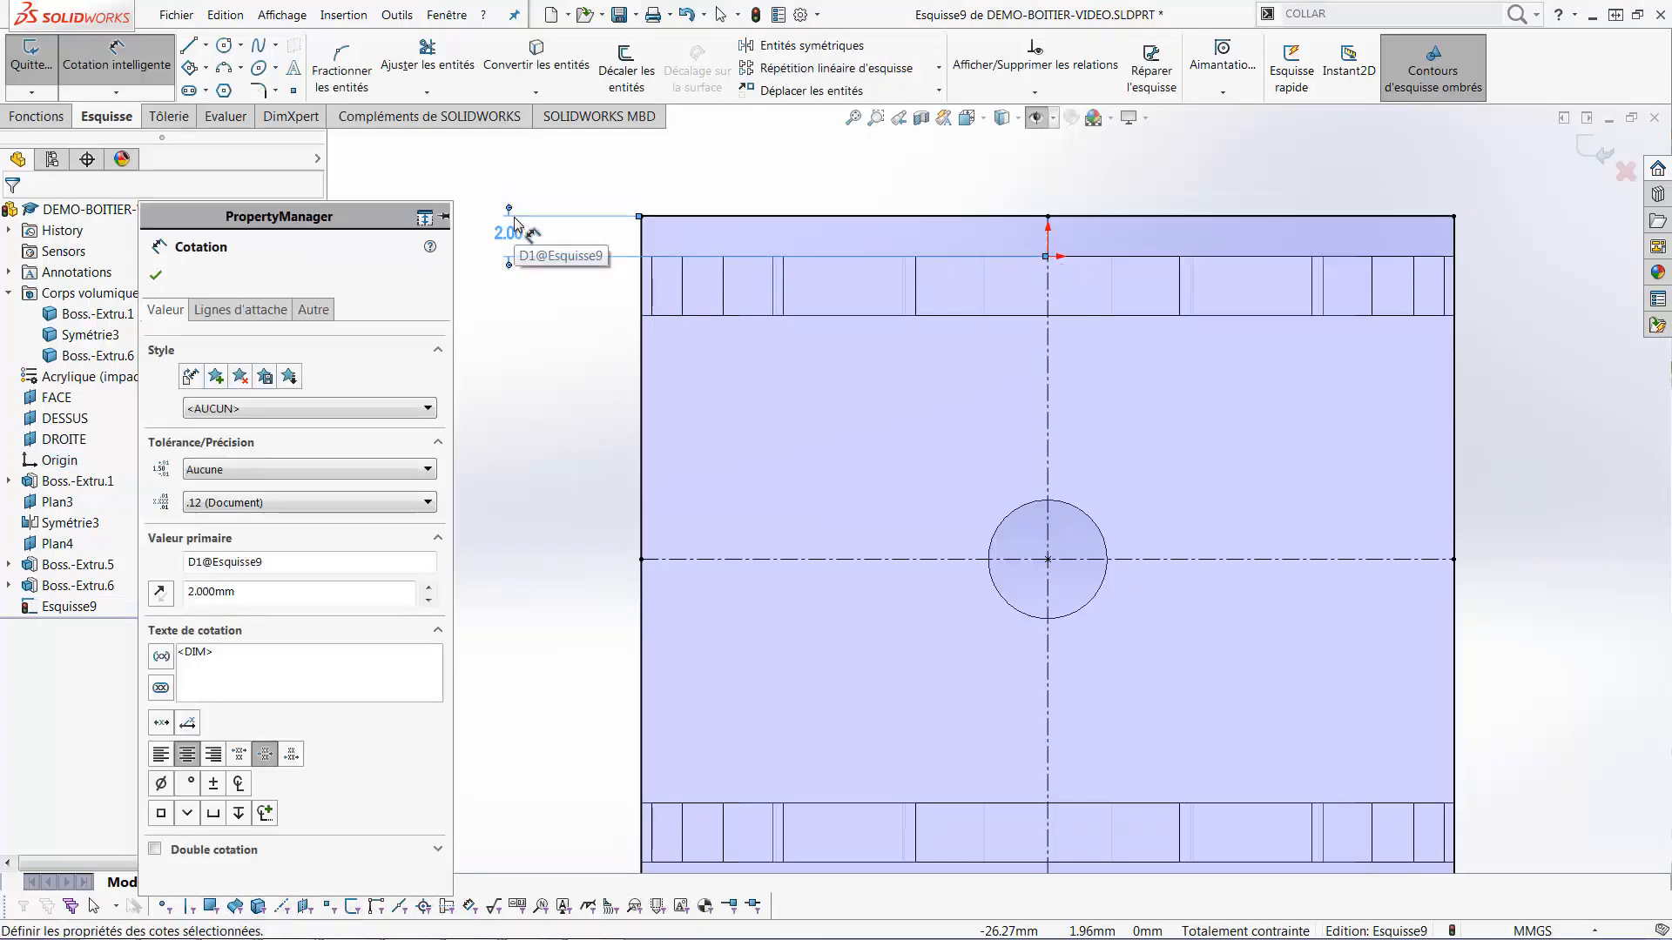
pyautogui.press('Escape')
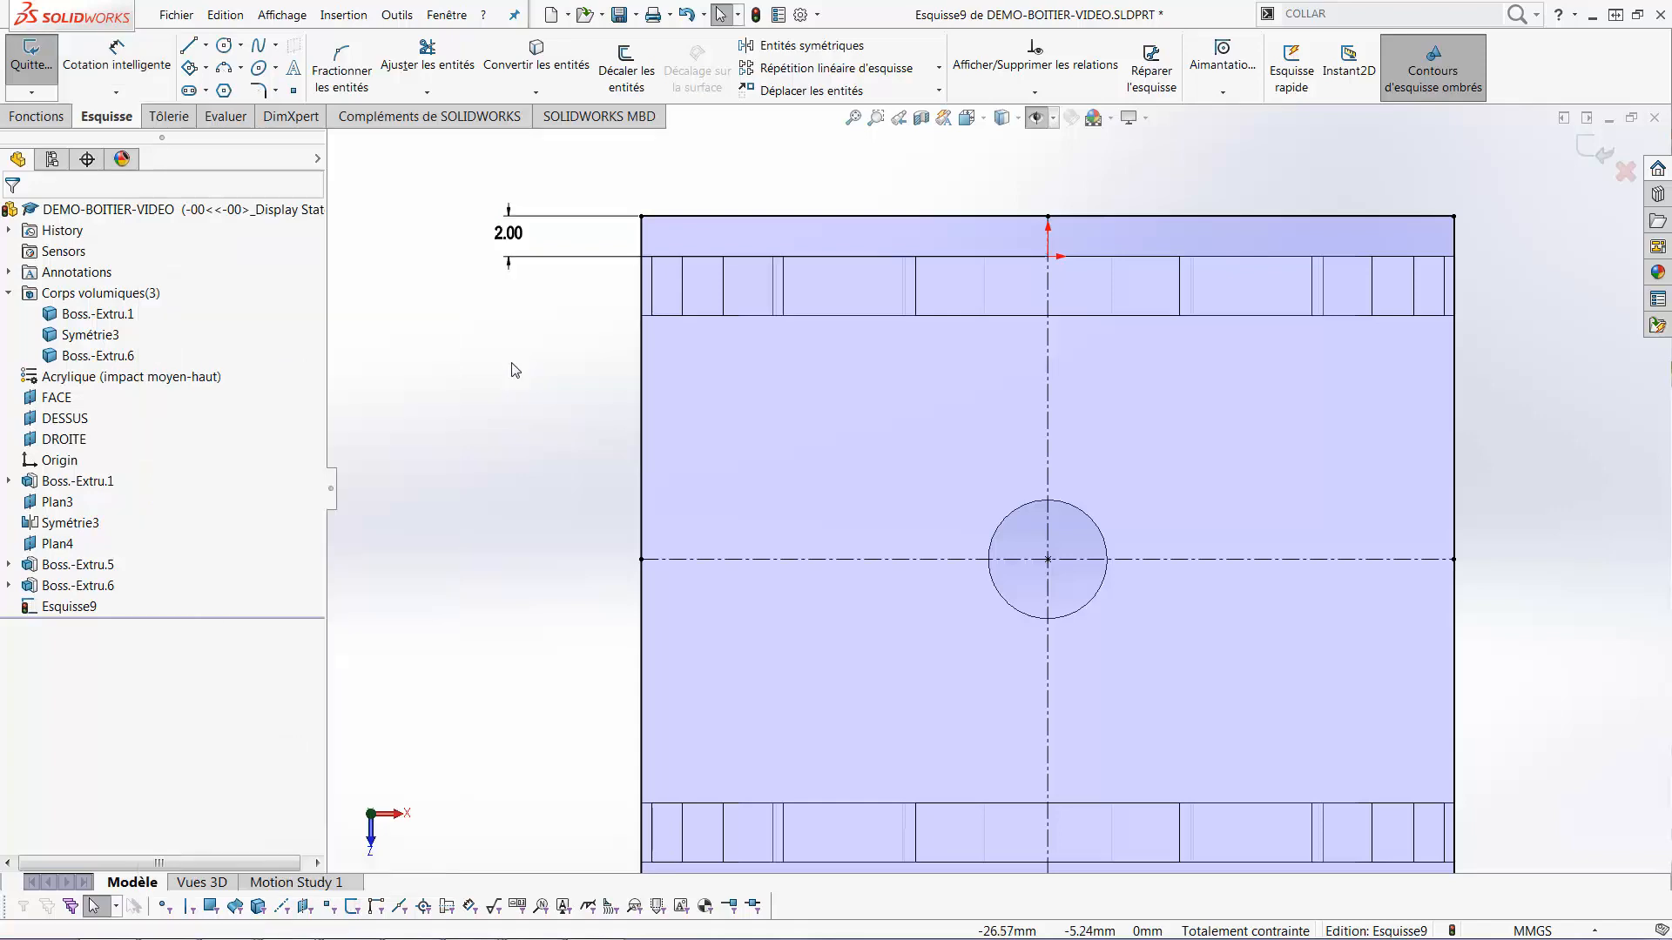
# Convert the clip plate's short thickness edge near the rectangle's upper-left corner into a sketch line
pyautogui.press('f')
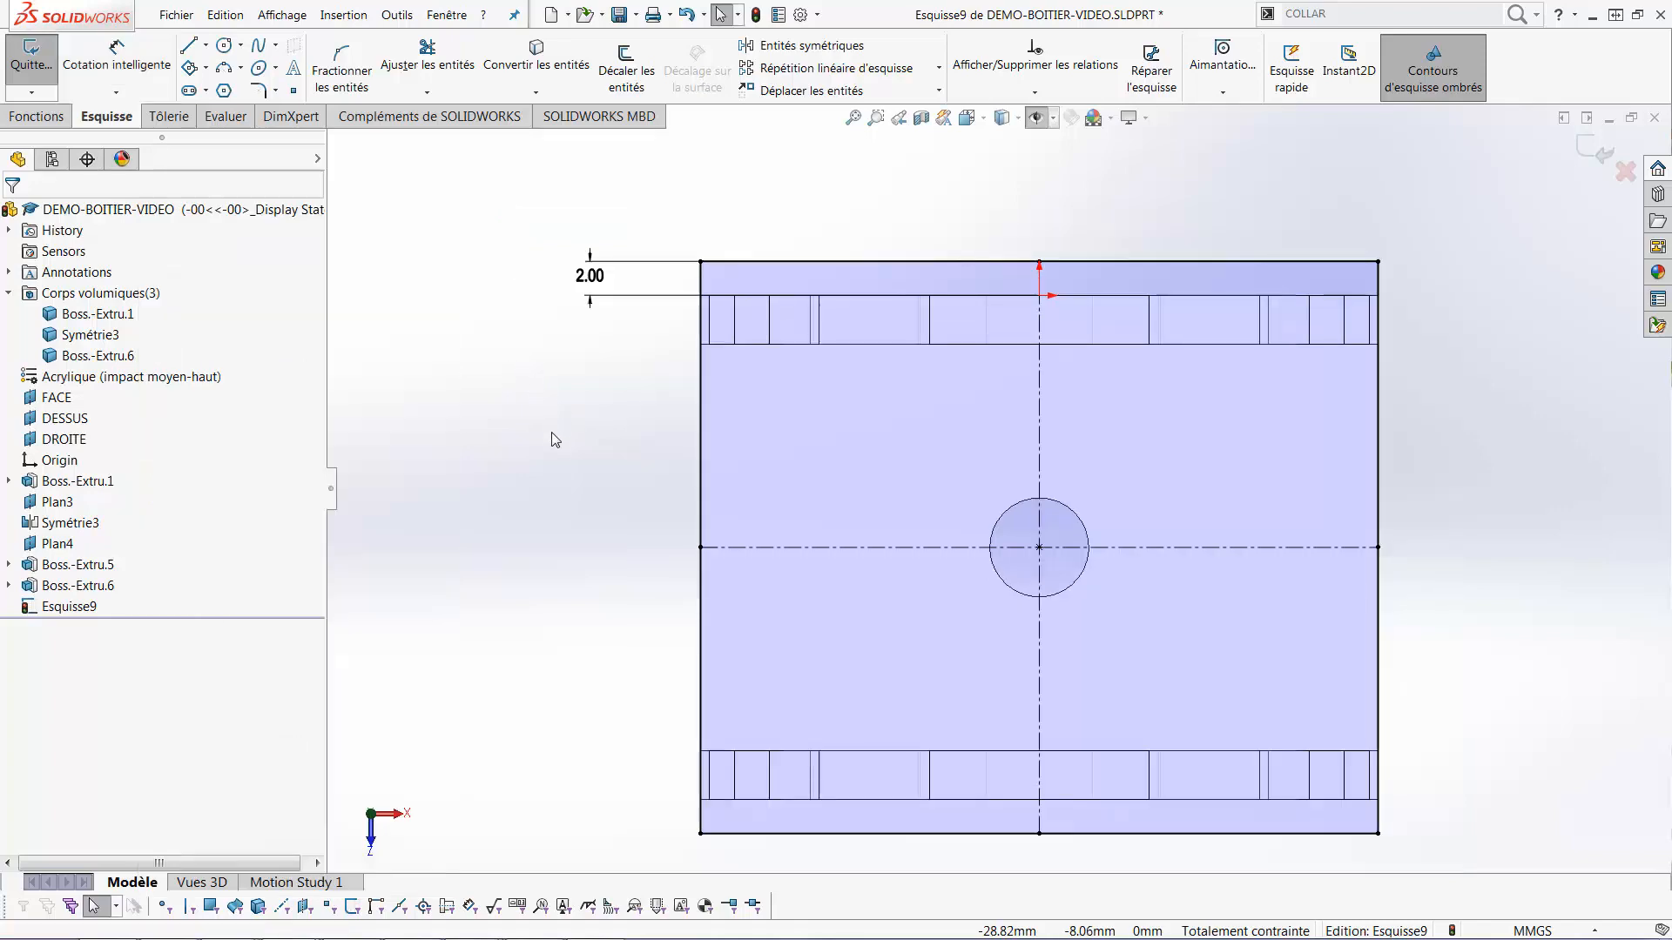
pyautogui.moveTo(570, 467)
pyautogui.mouseDown(button='middle')
pyautogui.moveTo(598, 432)
pyautogui.moveTo(598, 384)
pyautogui.moveTo(757, 328)
pyautogui.moveTo(787, 351)
pyautogui.mouseUp(button='middle')
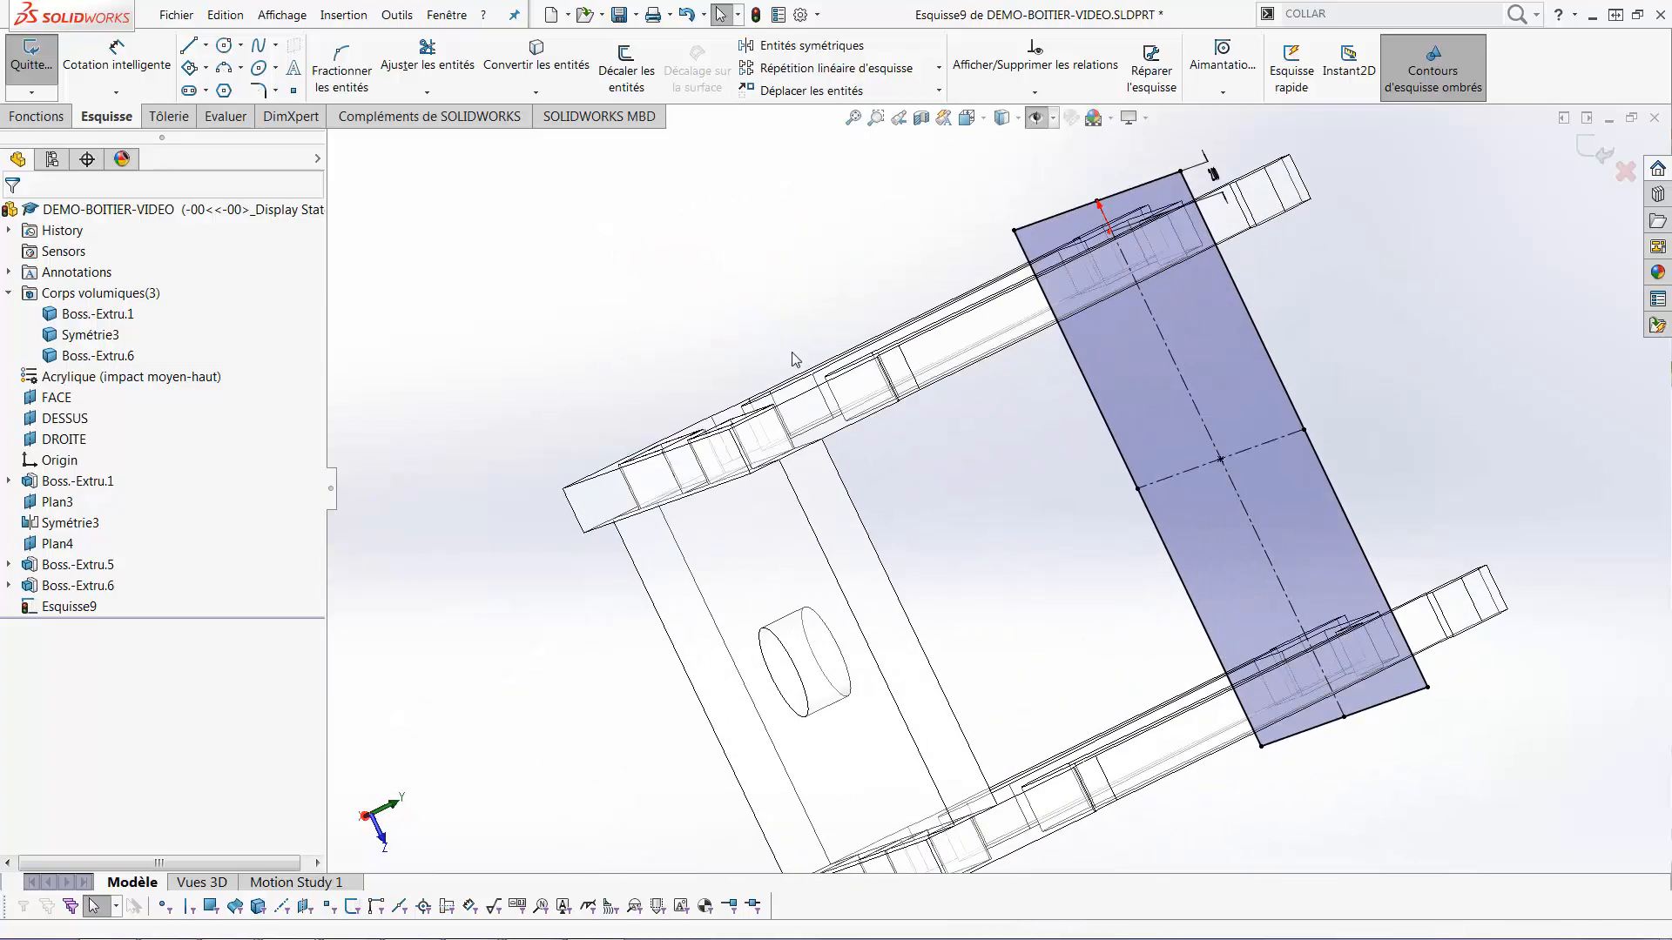
pyautogui.scroll(-6, 1313, 239)
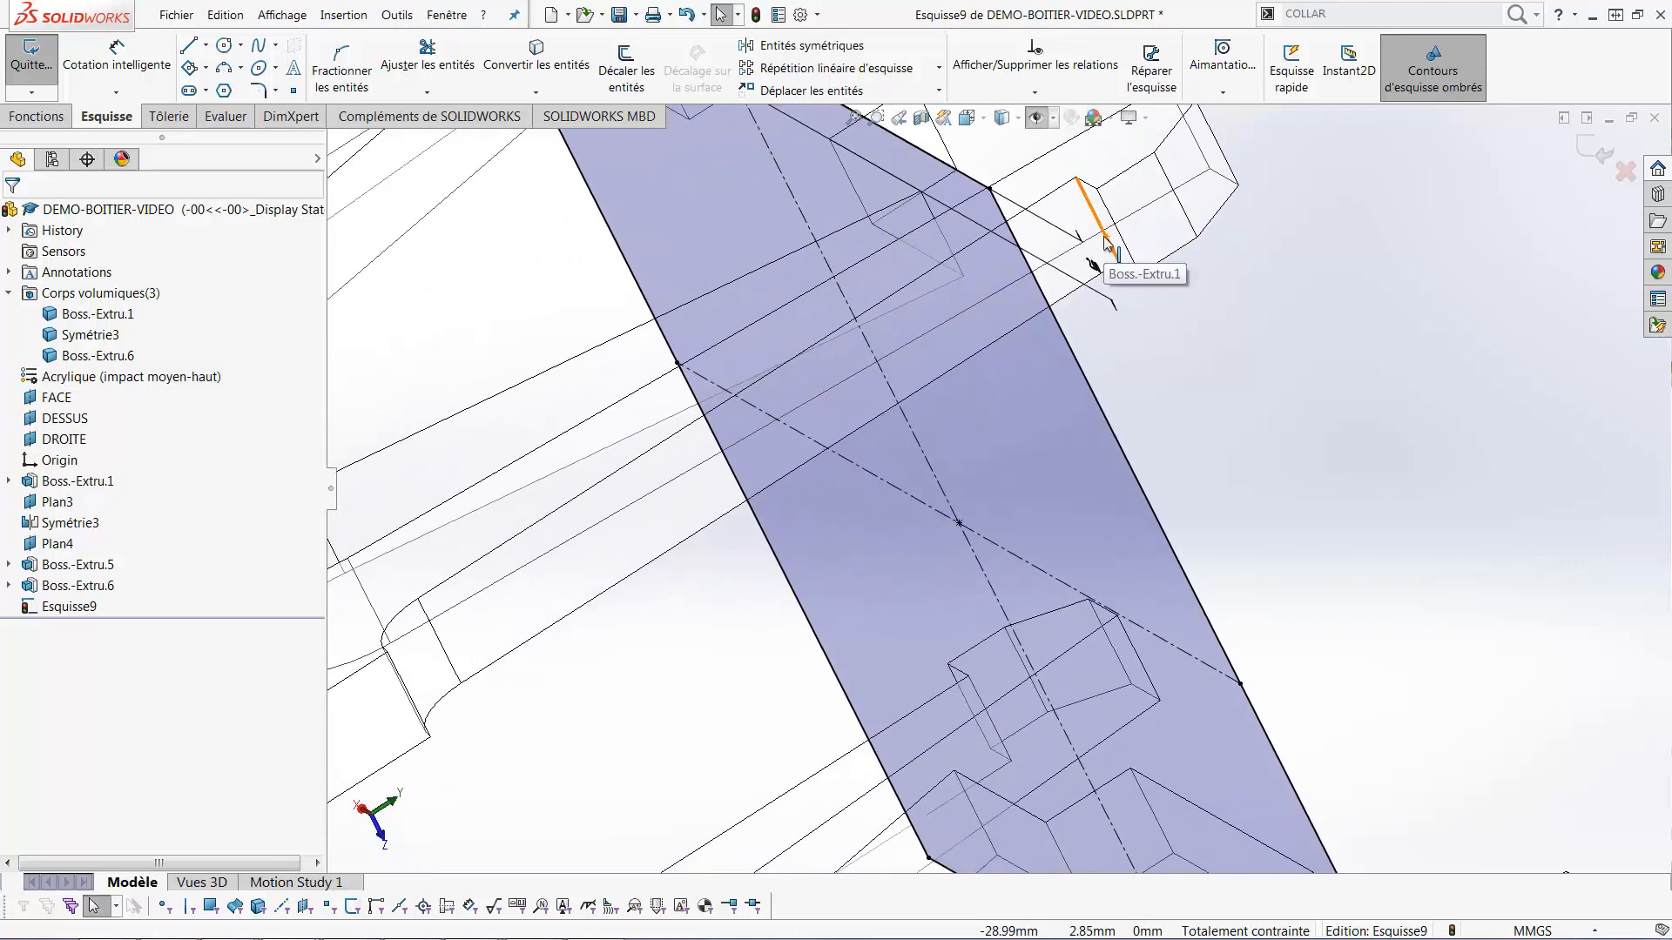
pyautogui.click(1106, 243)
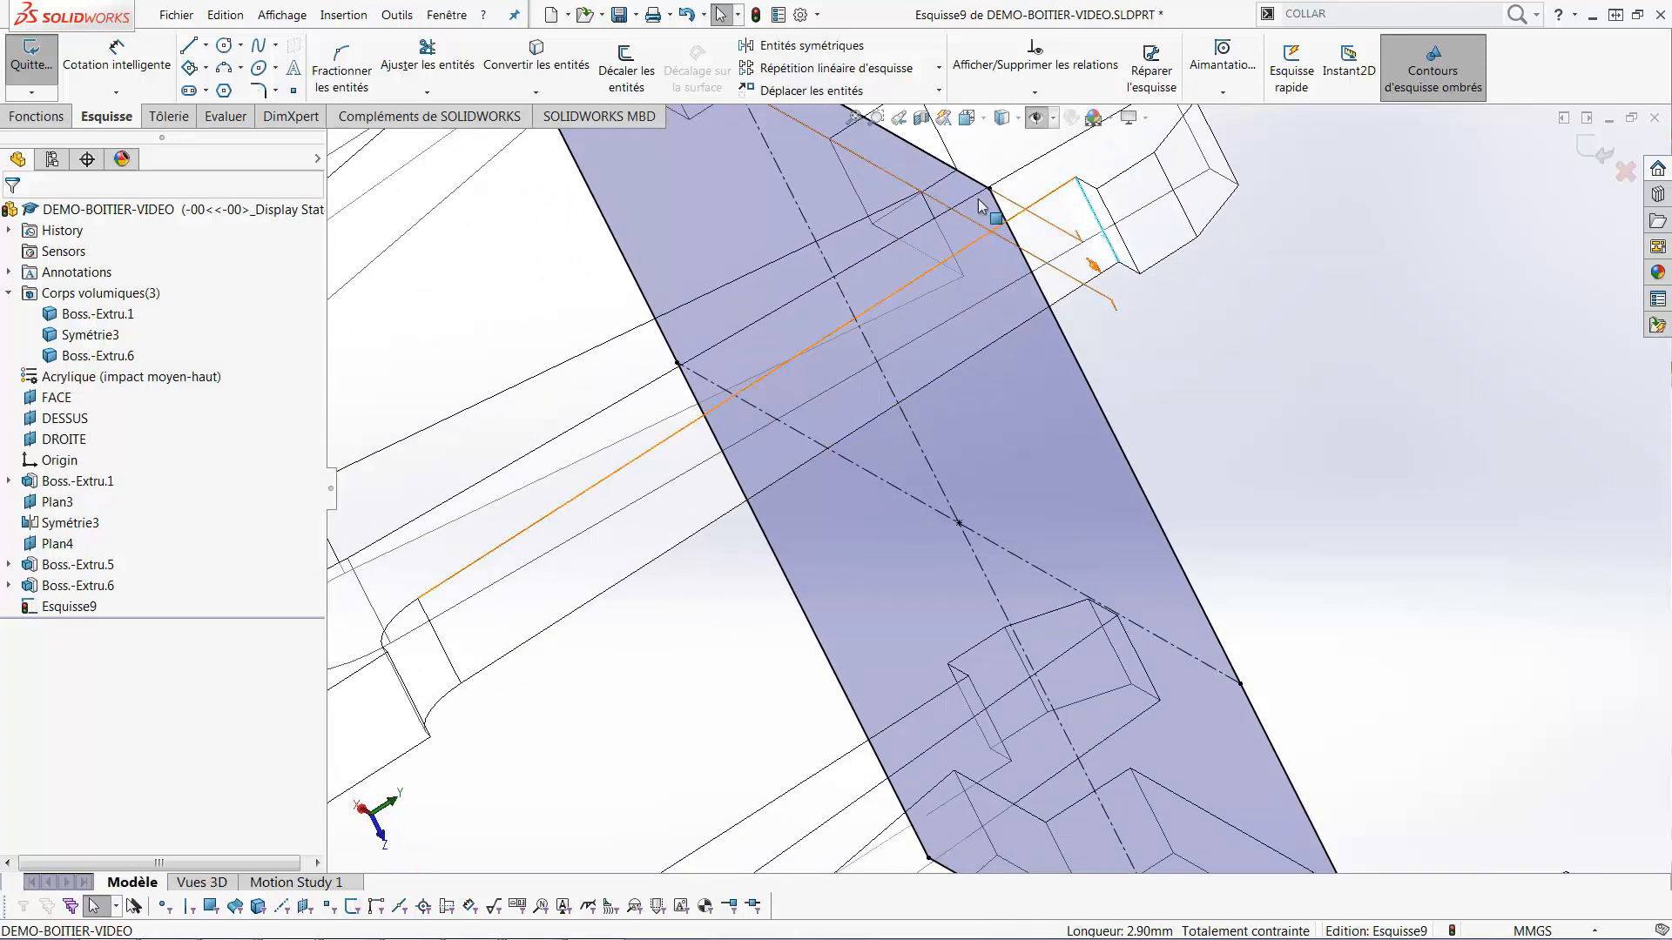
pyautogui.click(526, 72)
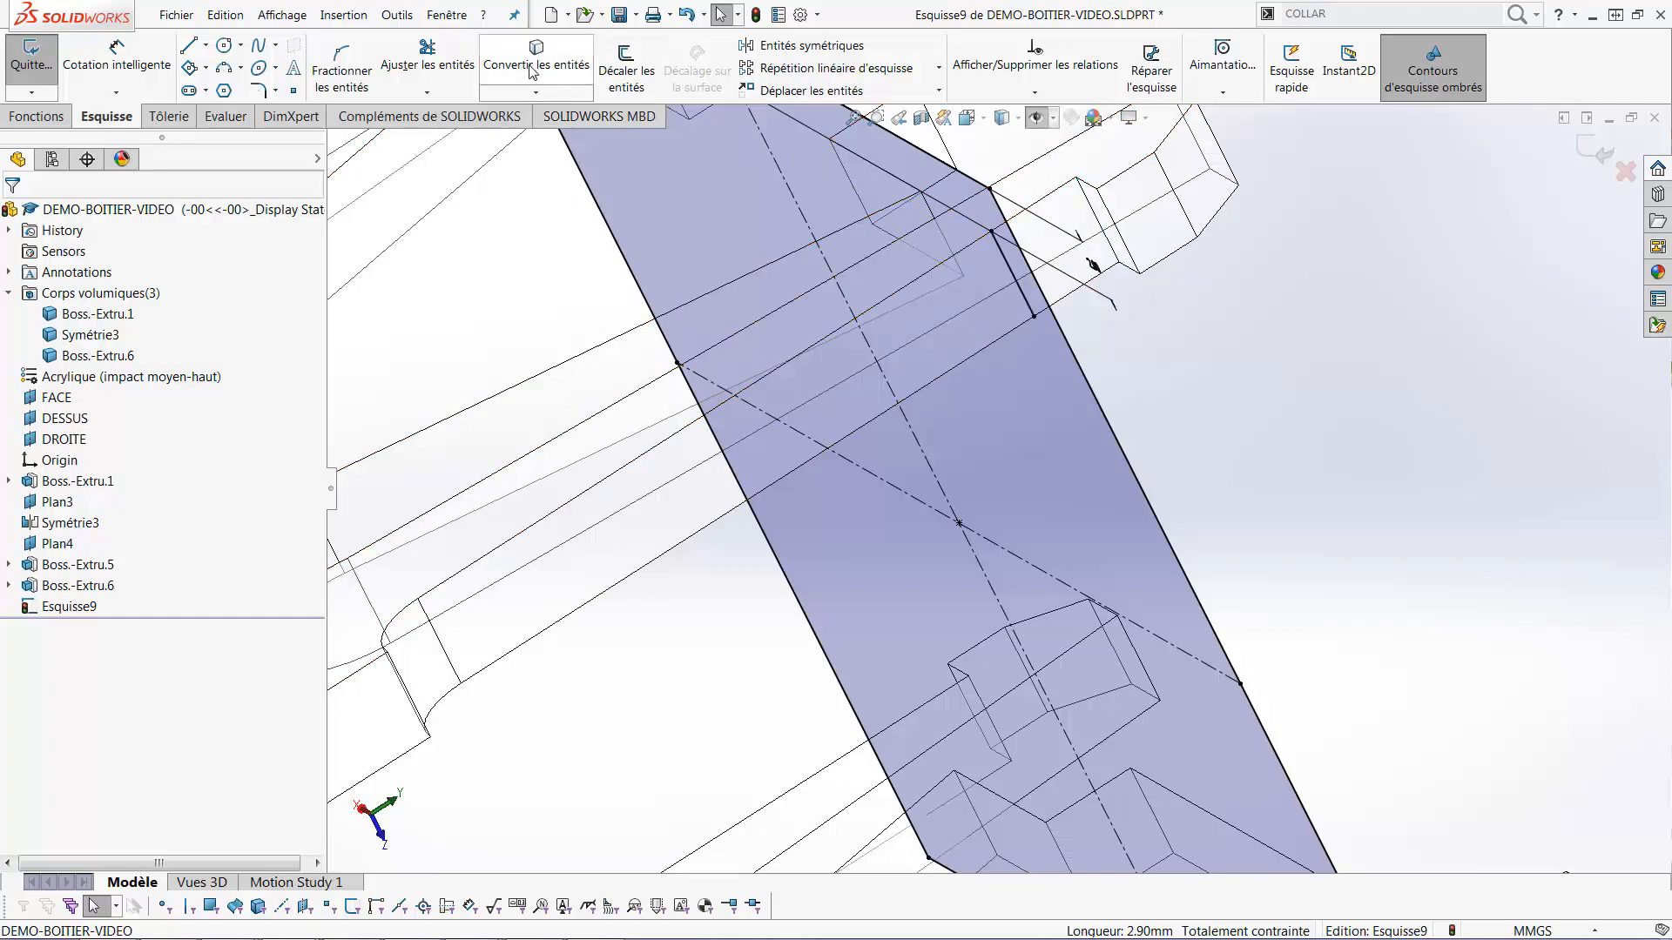
# Hide all three solid bodies and orient the view normal to the active sketch
pyautogui.moveTo(1232, 427)
pyautogui.mouseDown(button='middle')
pyautogui.moveTo(1160, 448)
pyautogui.moveTo(1001, 453)
pyautogui.moveTo(858, 567)
pyautogui.mouseUp(button='middle')
pyautogui.scroll(2, 1161, 449)
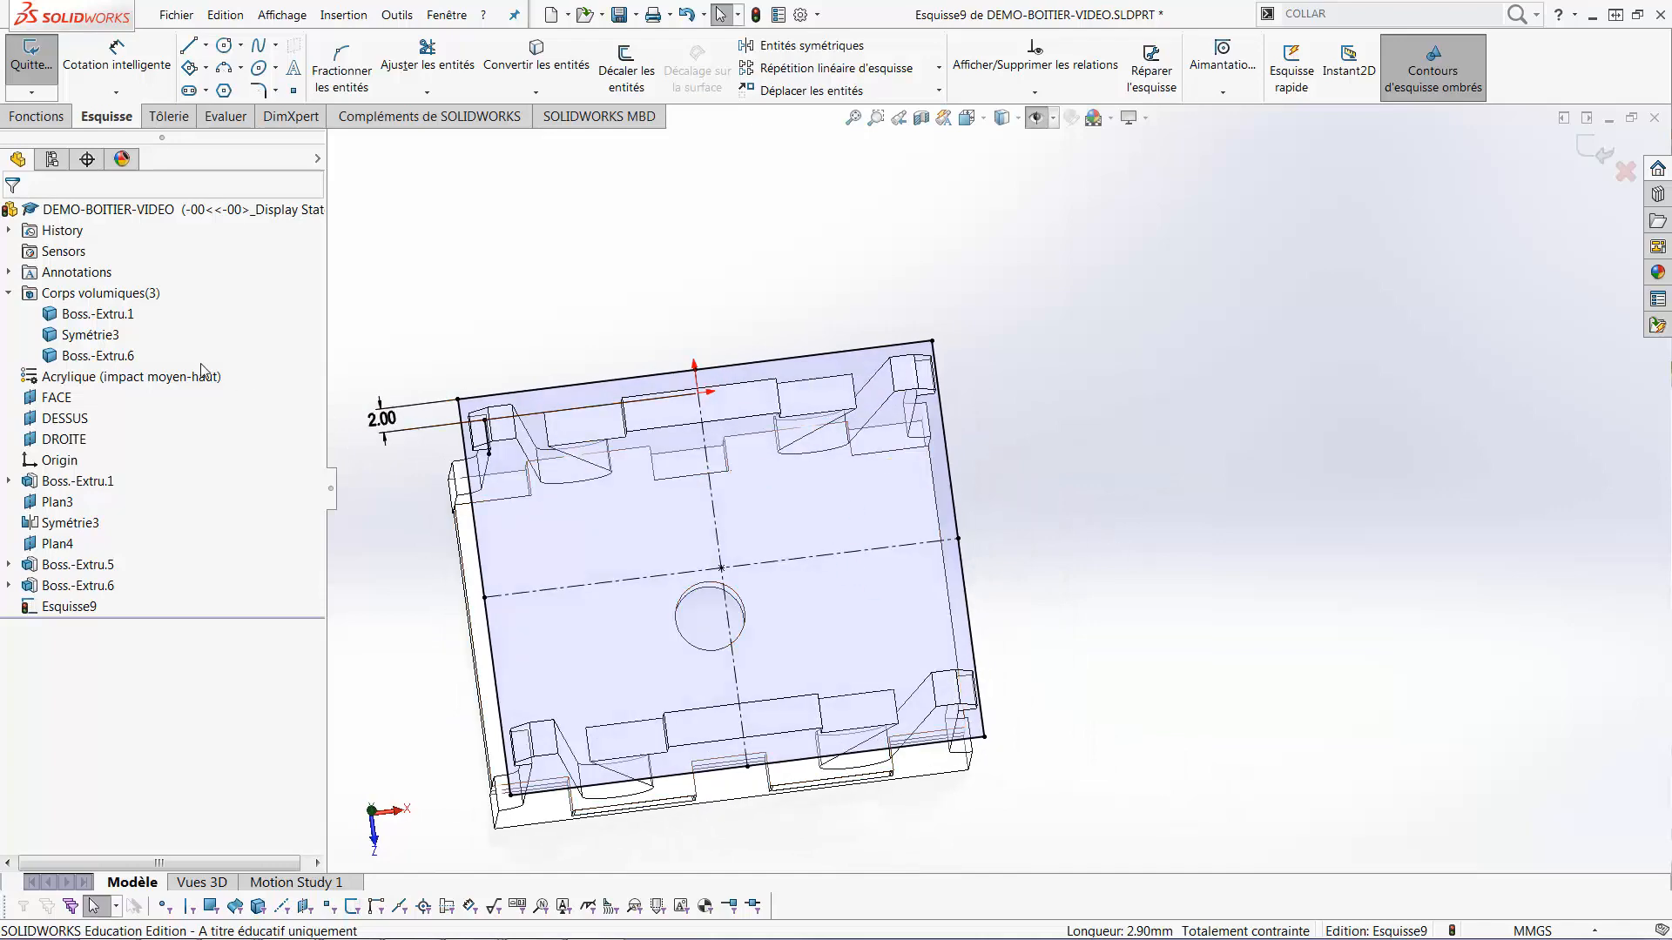
pyautogui.click(97, 313)
pyautogui.keyDown('ctrl'); pyautogui.click(90, 334); pyautogui.keyUp('ctrl')
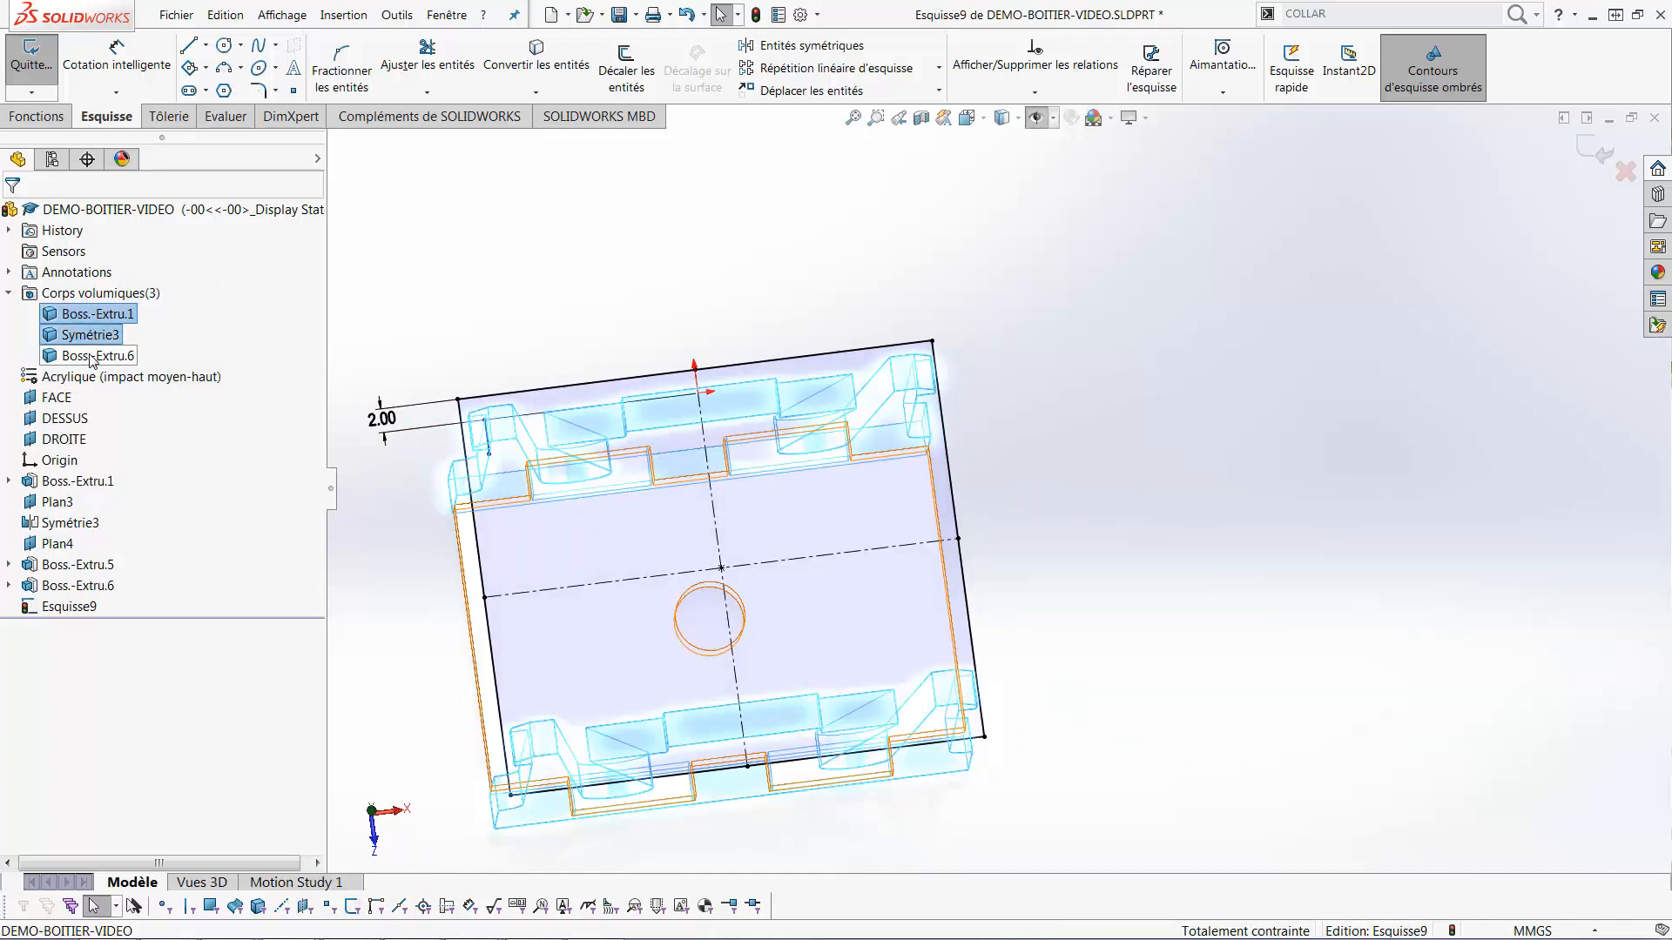
pyautogui.keyDown('ctrl'); pyautogui.click(92, 357); pyautogui.keyUp('ctrl')
pyautogui.click(103, 333)
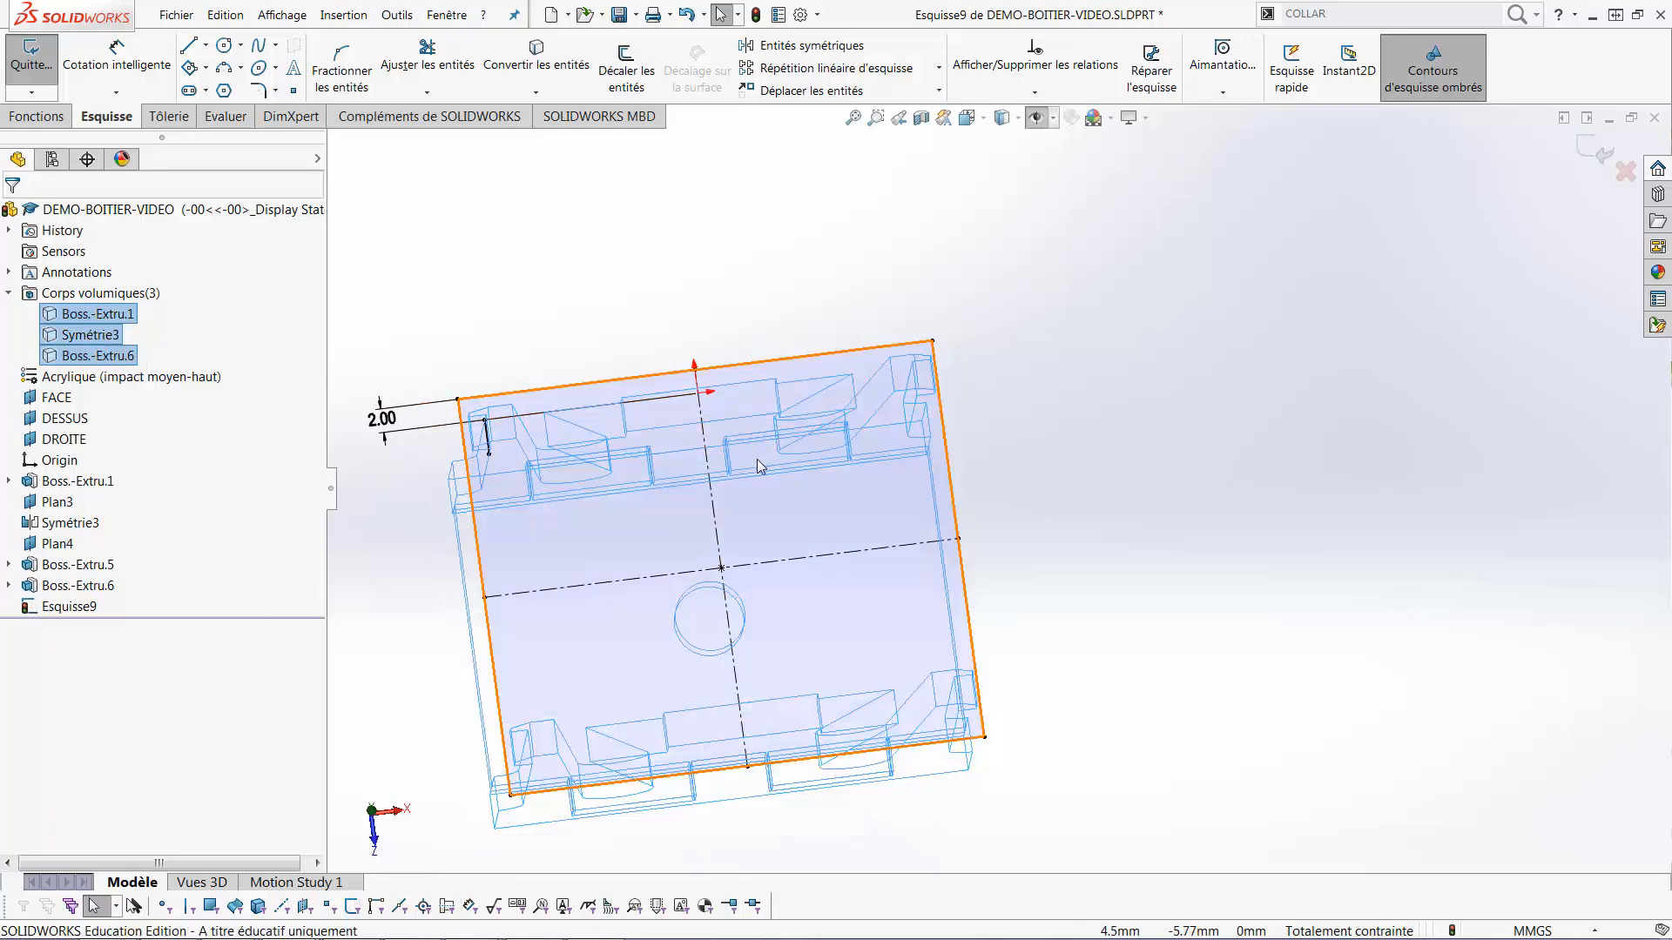
pyautogui.hotkey('ctrl', '8')
pyautogui.press('Escape')
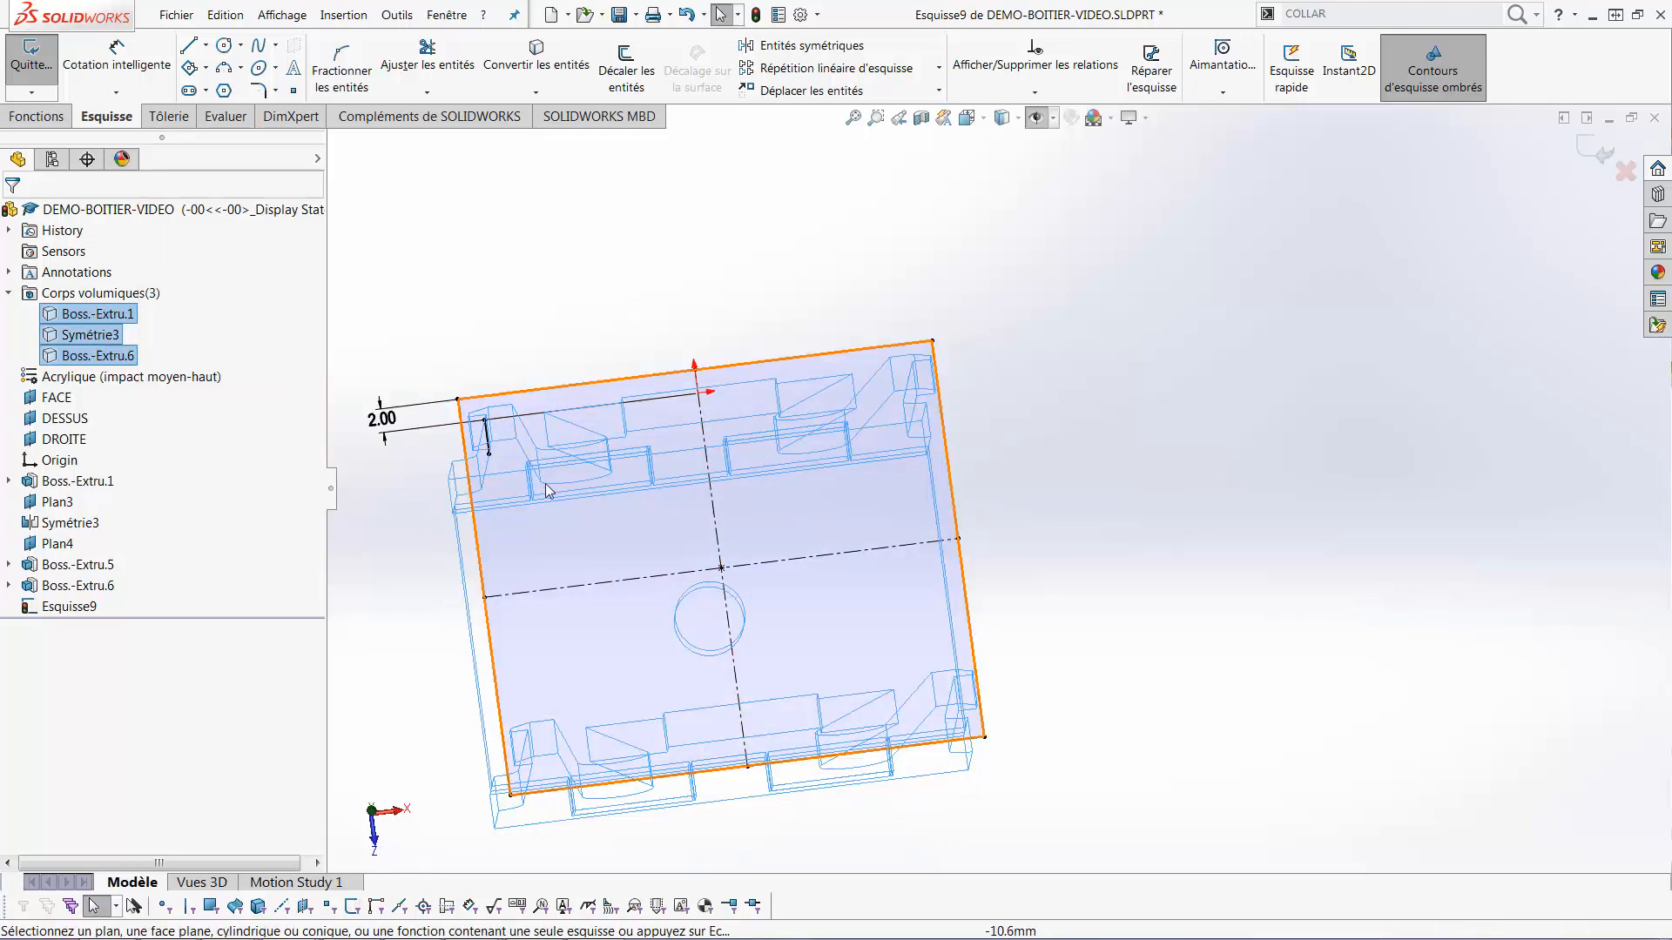
pyautogui.click(88, 605)
pyautogui.hotkey('ctrl', '8')
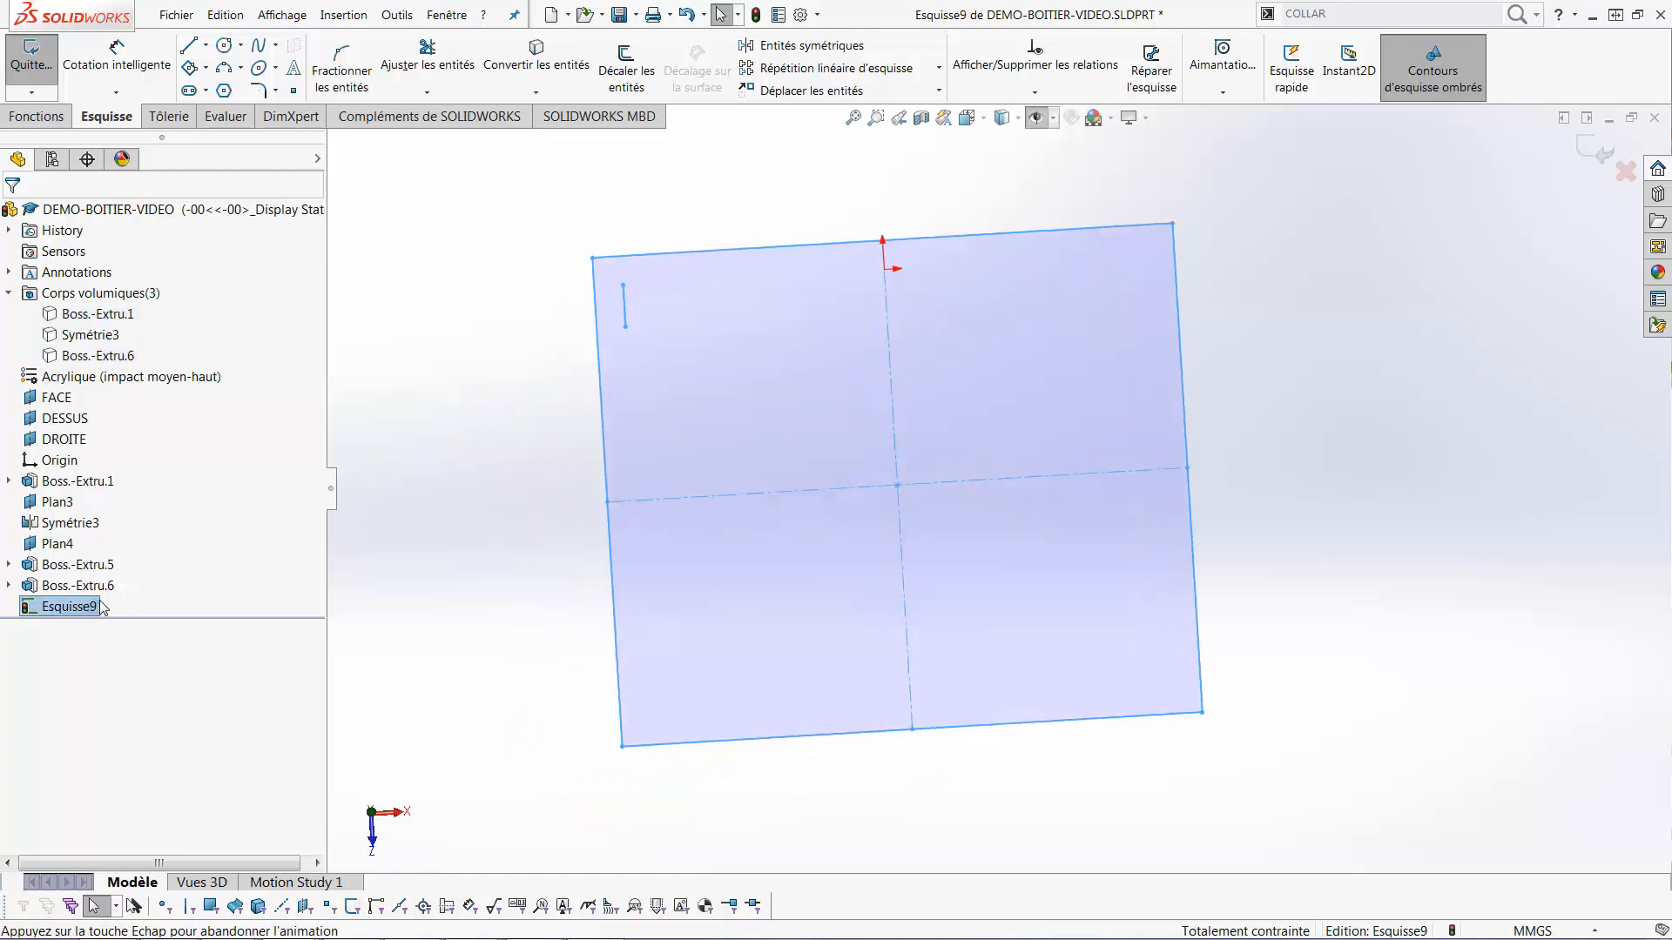
# Make the short converted edge line construction geometry
pyautogui.scroll(-2, 862, 316)
pyautogui.scroll(2, 662, 349)
pyautogui.click(695, 403)
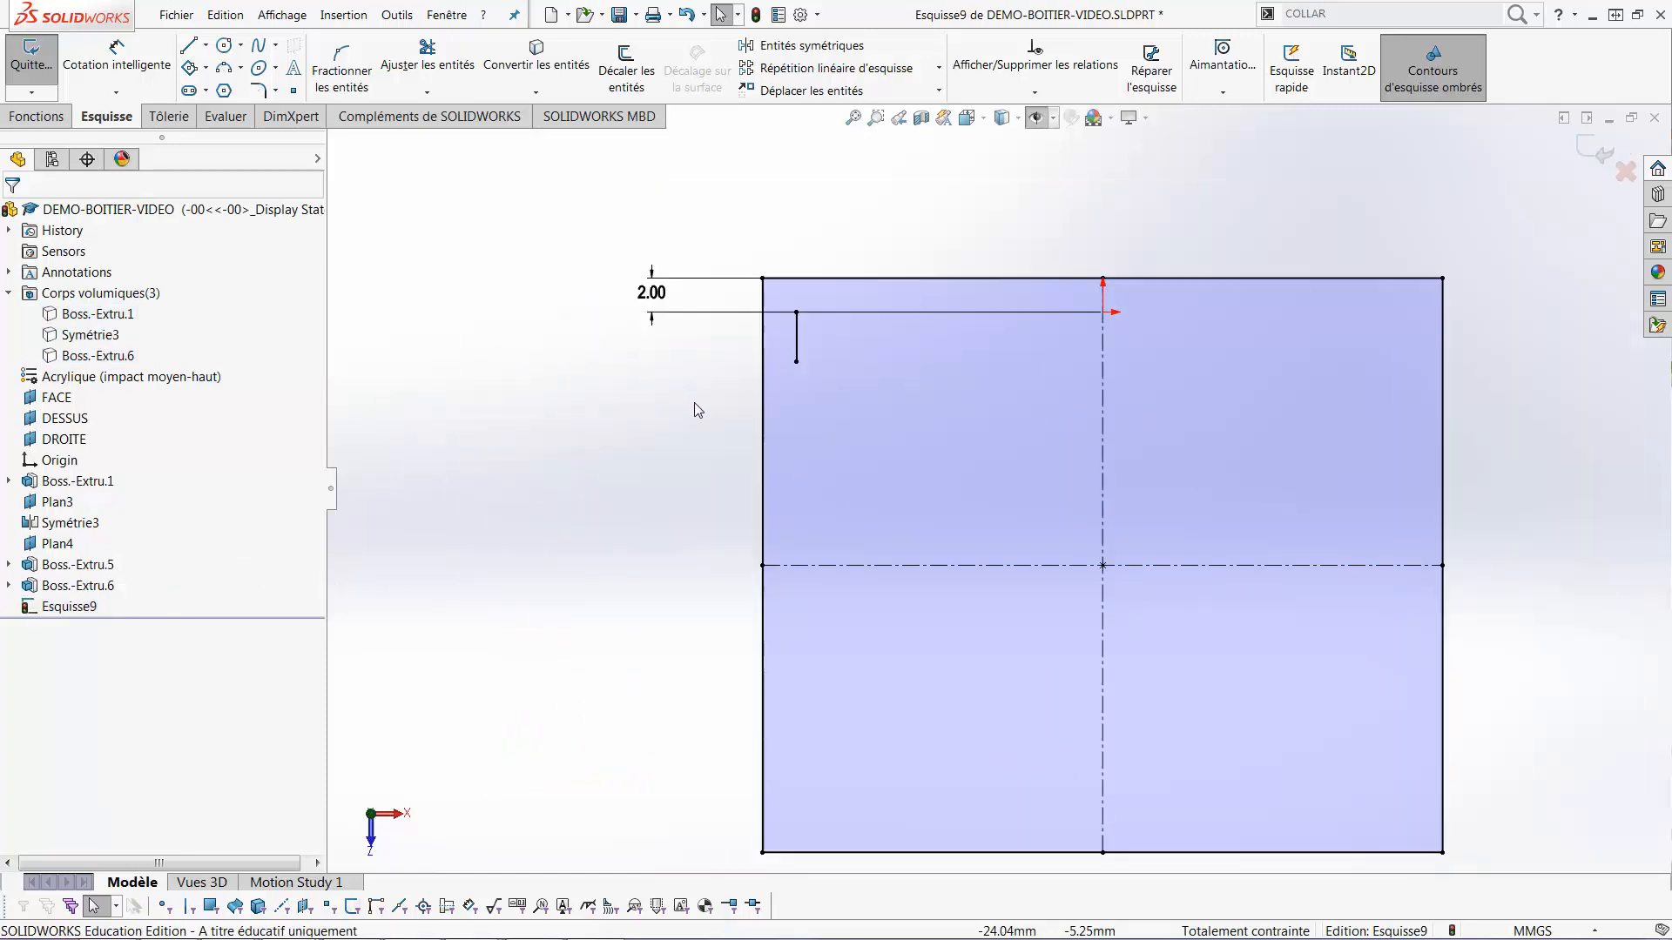
pyautogui.scroll(1, 1201, 434)
pyautogui.keyDown('ctrl'); pyautogui.moveTo(1280, 435); pyautogui.dragTo(1070, 402, button='middle'); pyautogui.keyUp('ctrl')
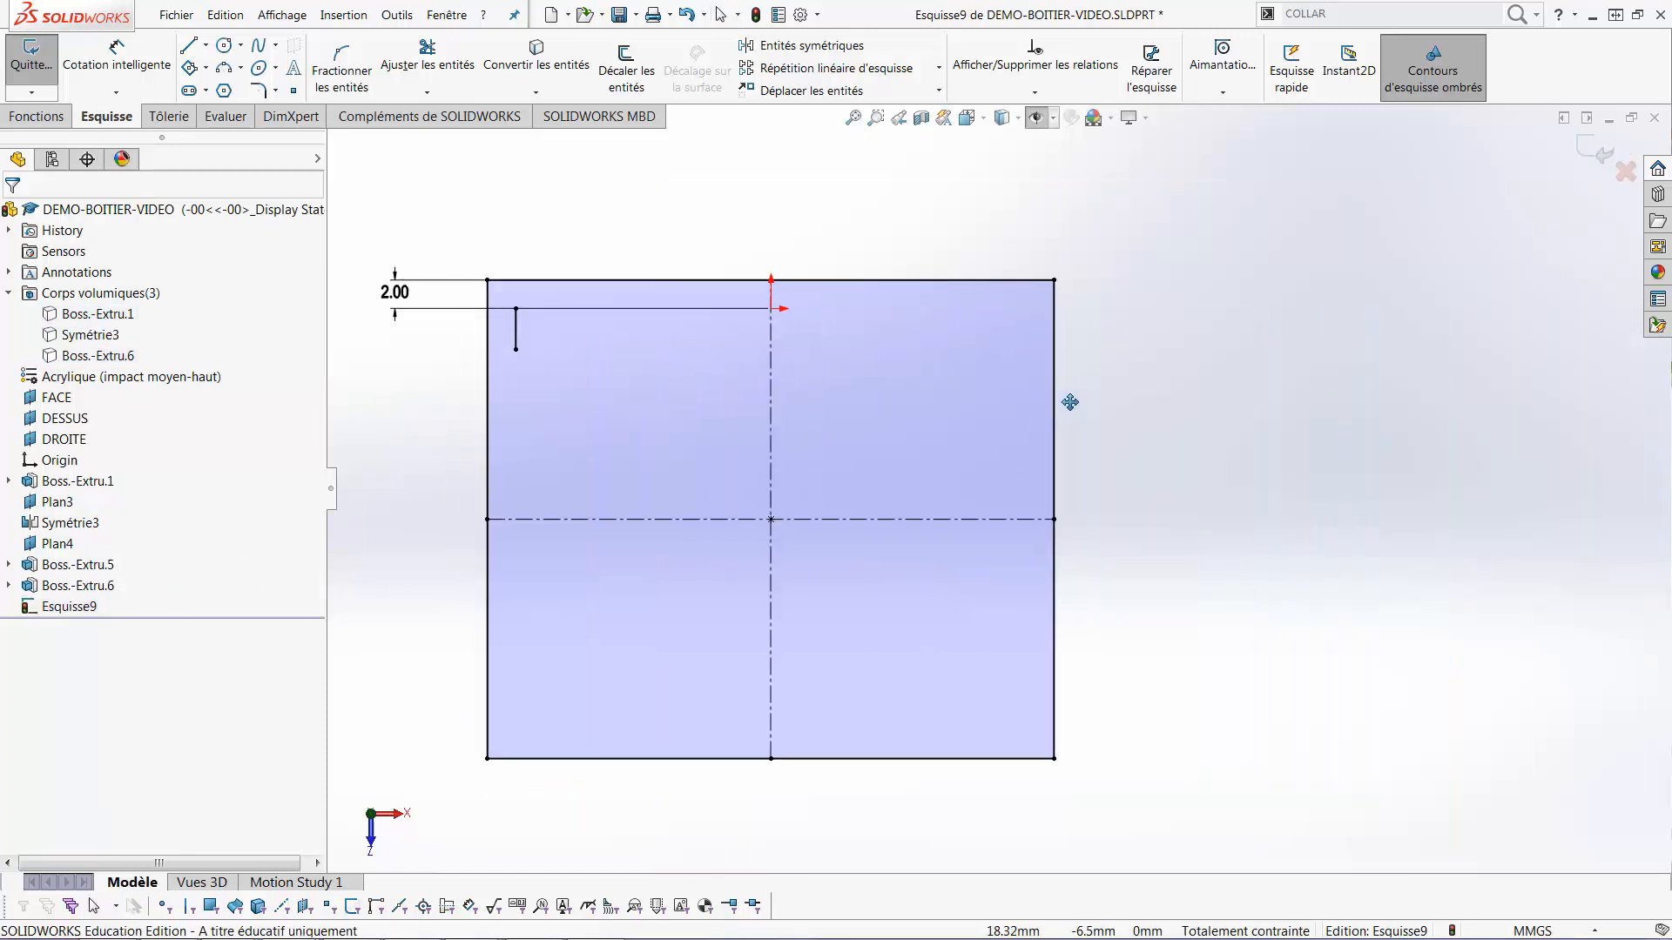
pyautogui.scroll(-1, 653, 372)
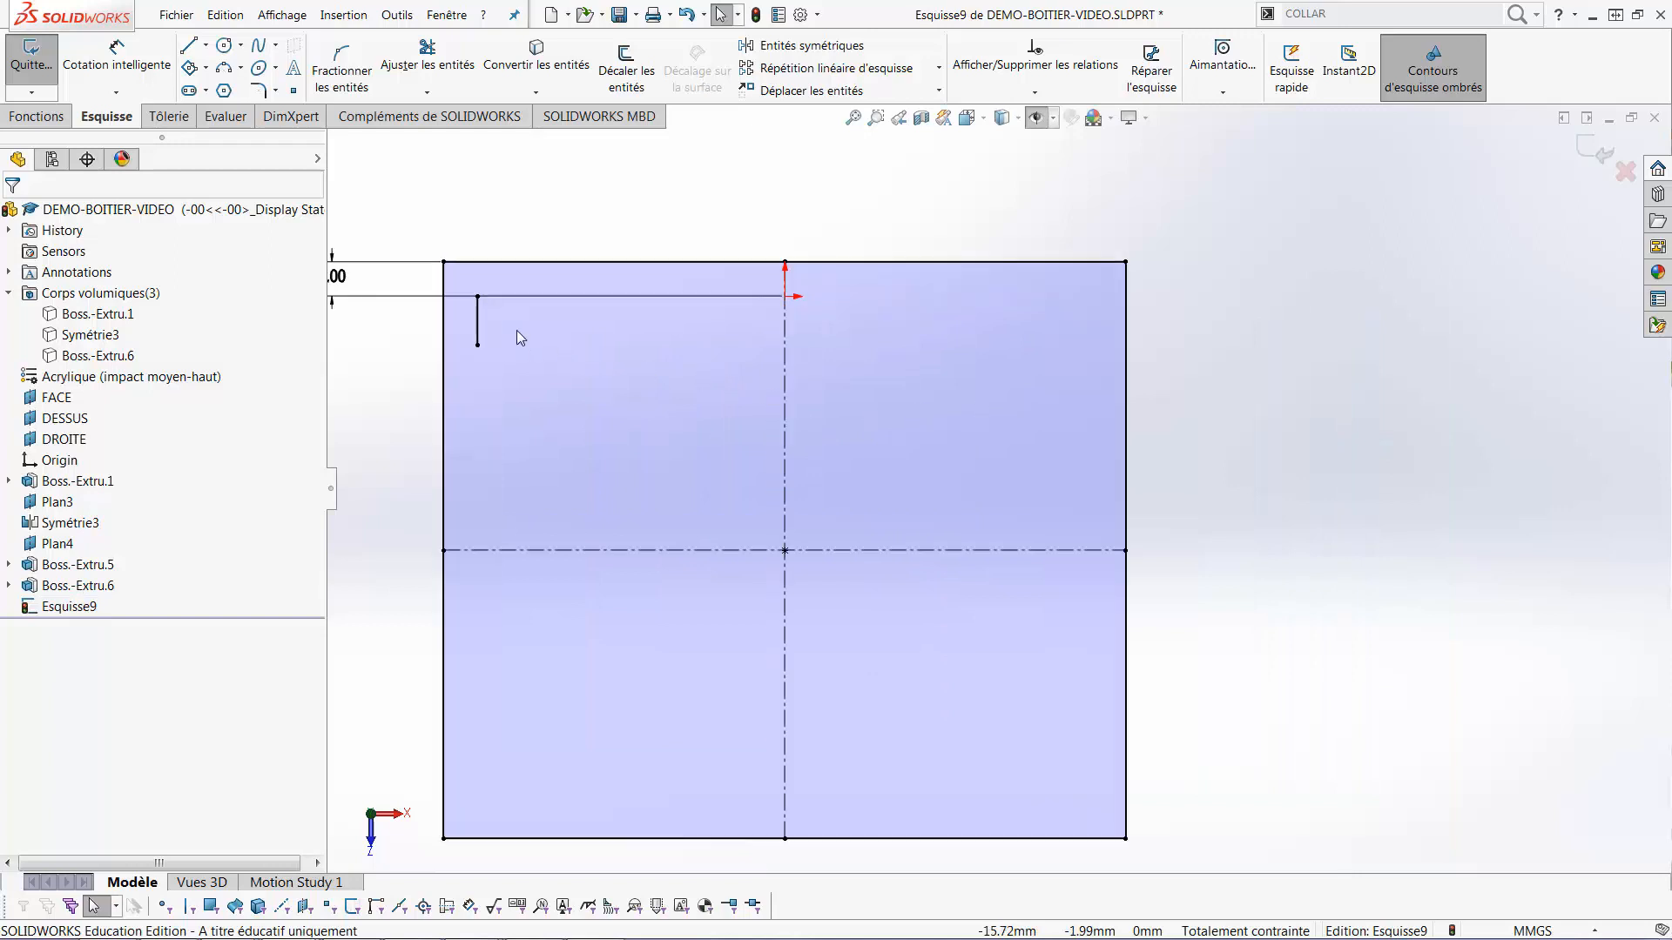
pyautogui.click(479, 325)
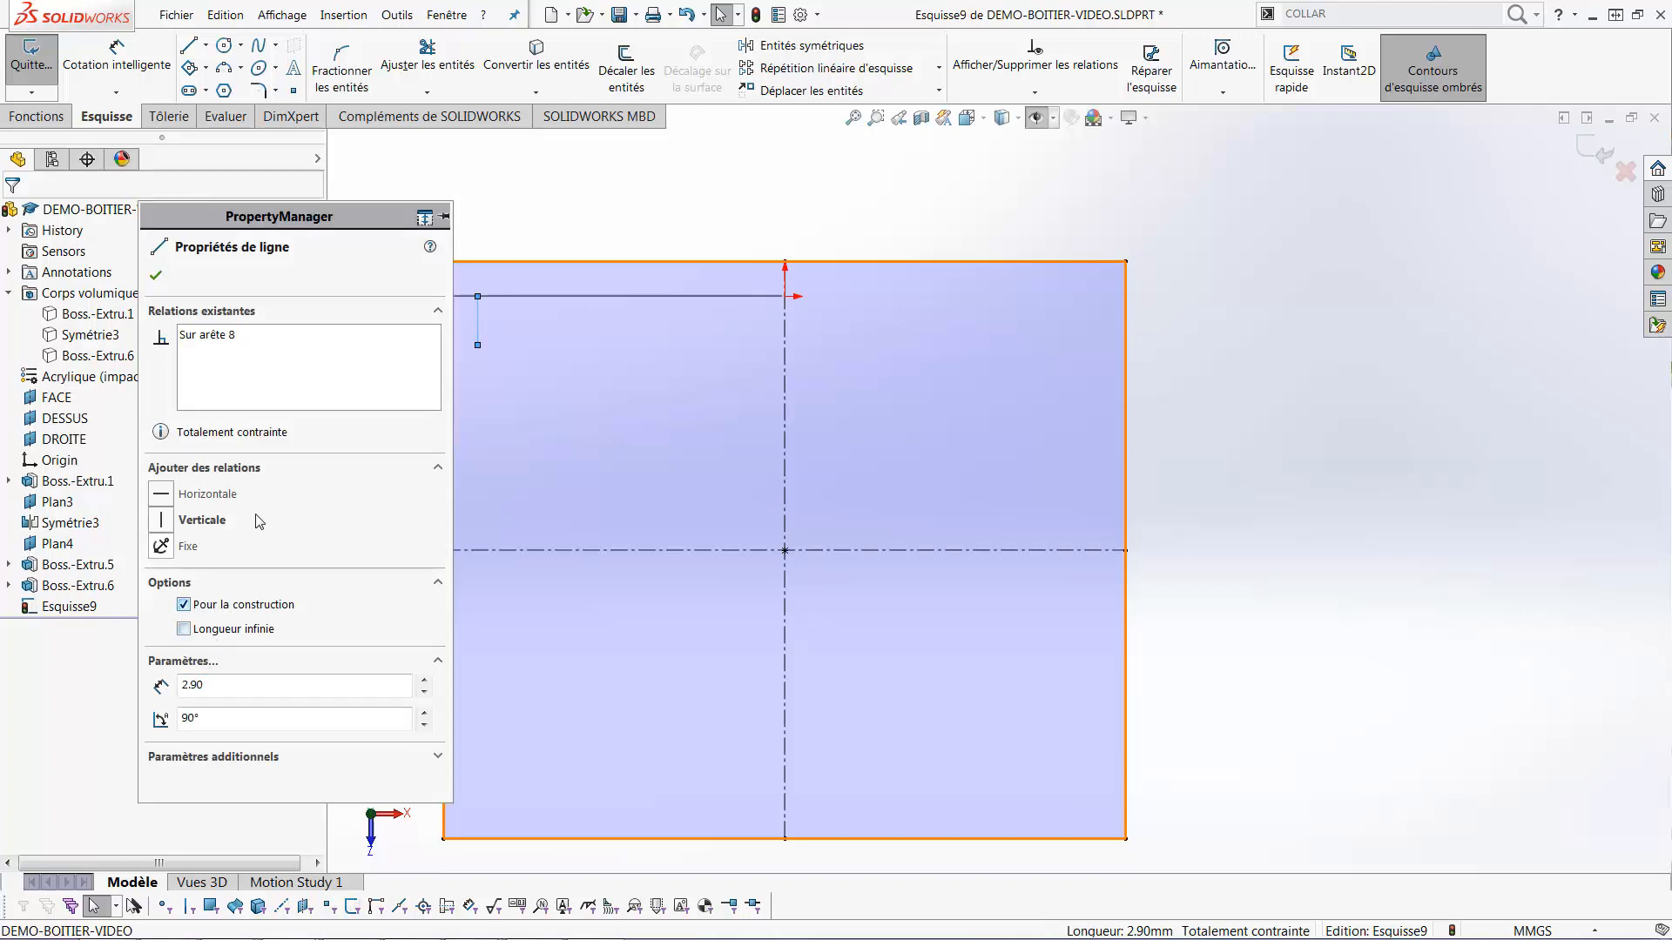
pyautogui.click(156, 275)
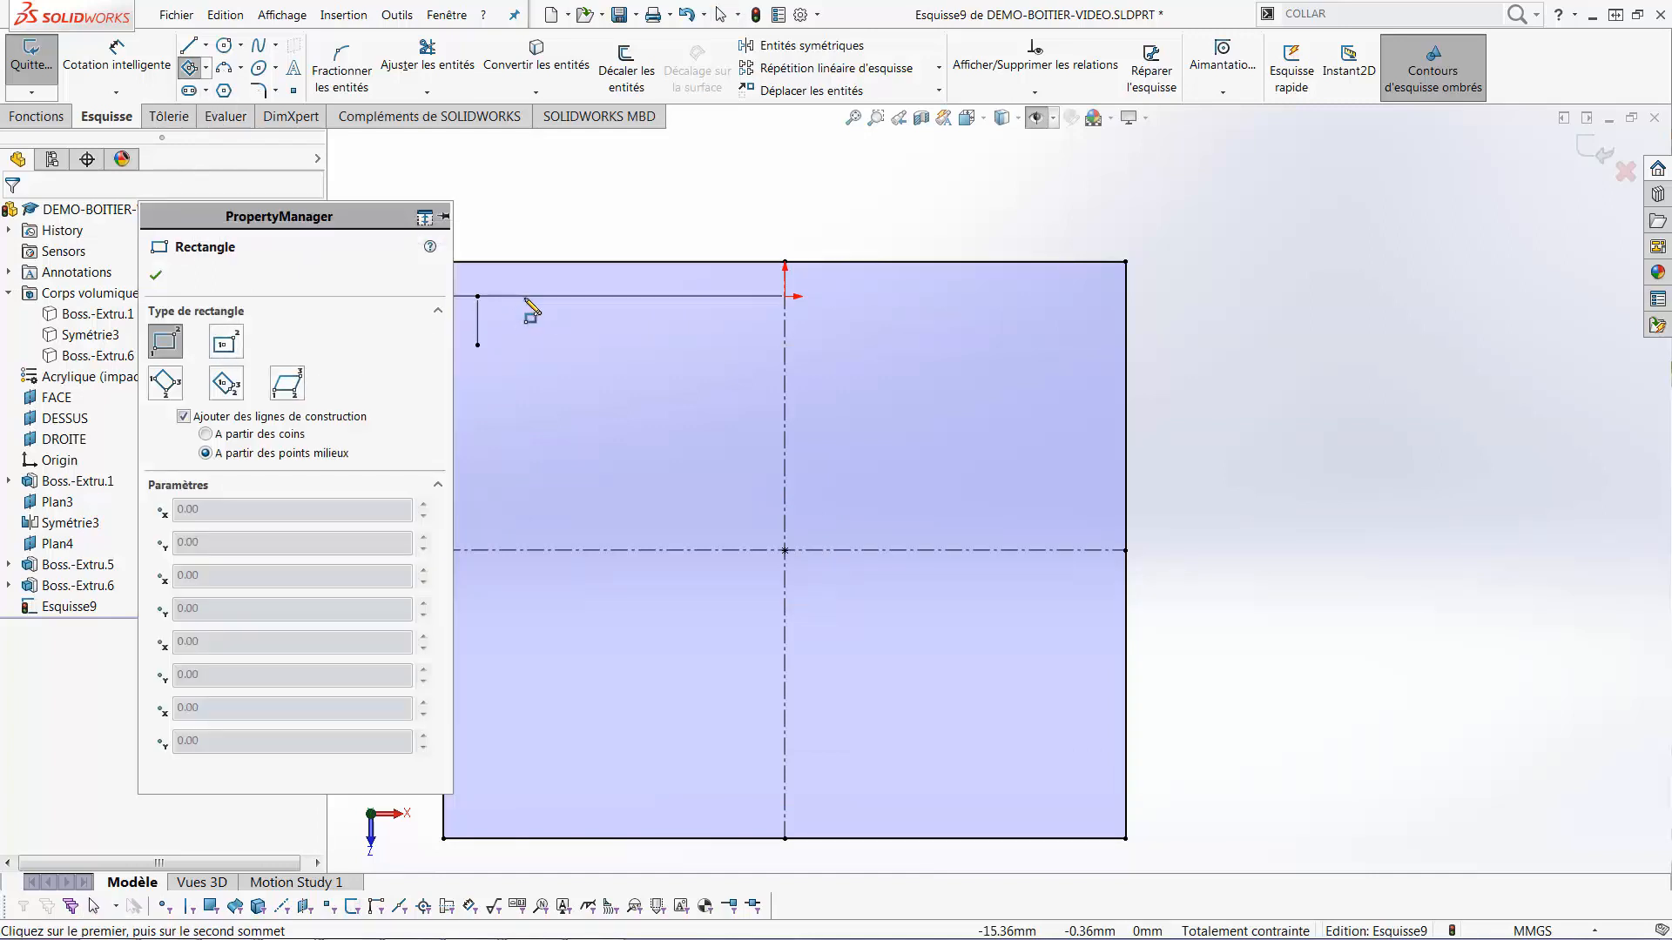
# Sketch a corner rectangle about 7.8 mm wide from the converted line's upper end, as tall as that line
pyautogui.click(477, 297)
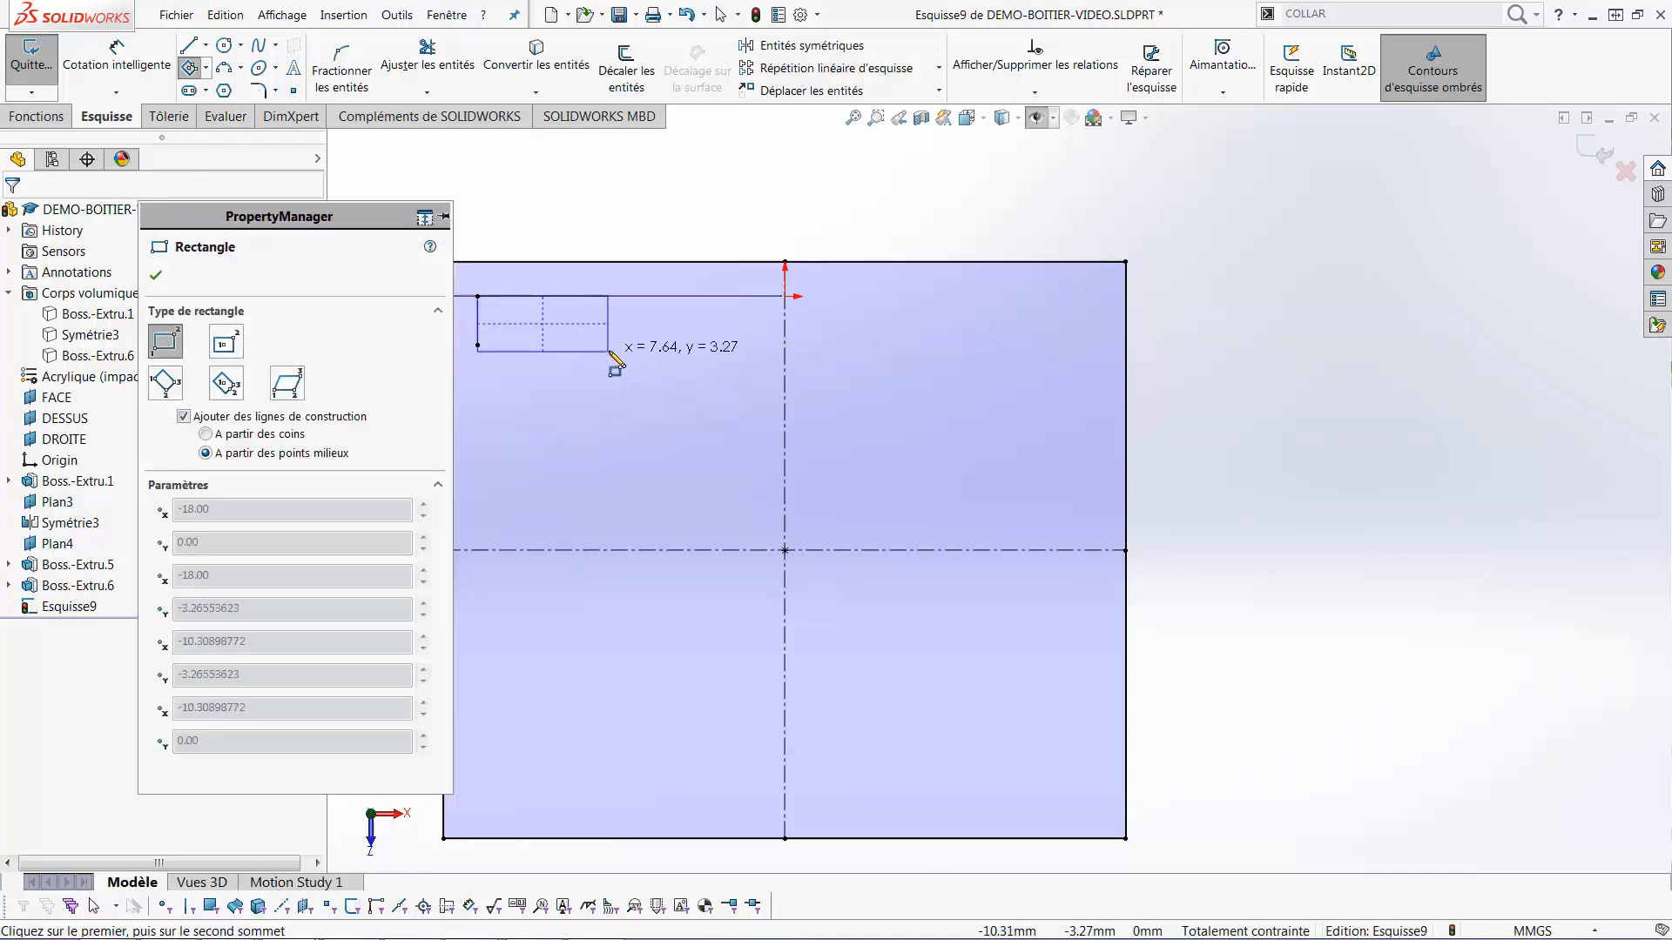
pyautogui.click(611, 346)
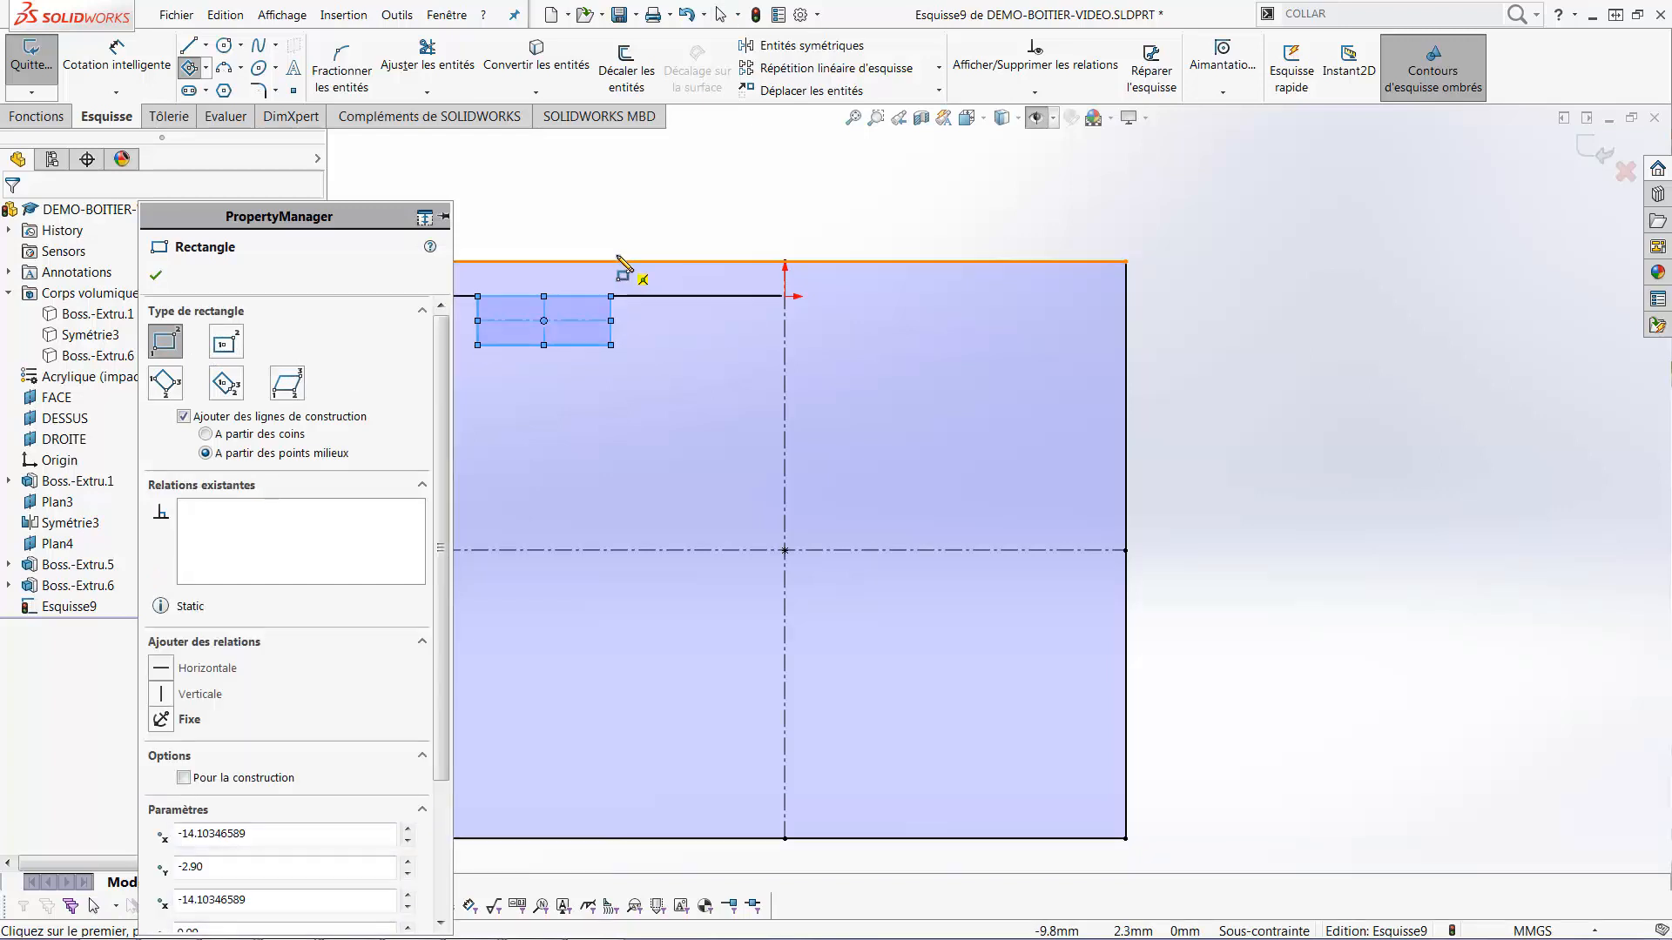
pyautogui.press('Escape')
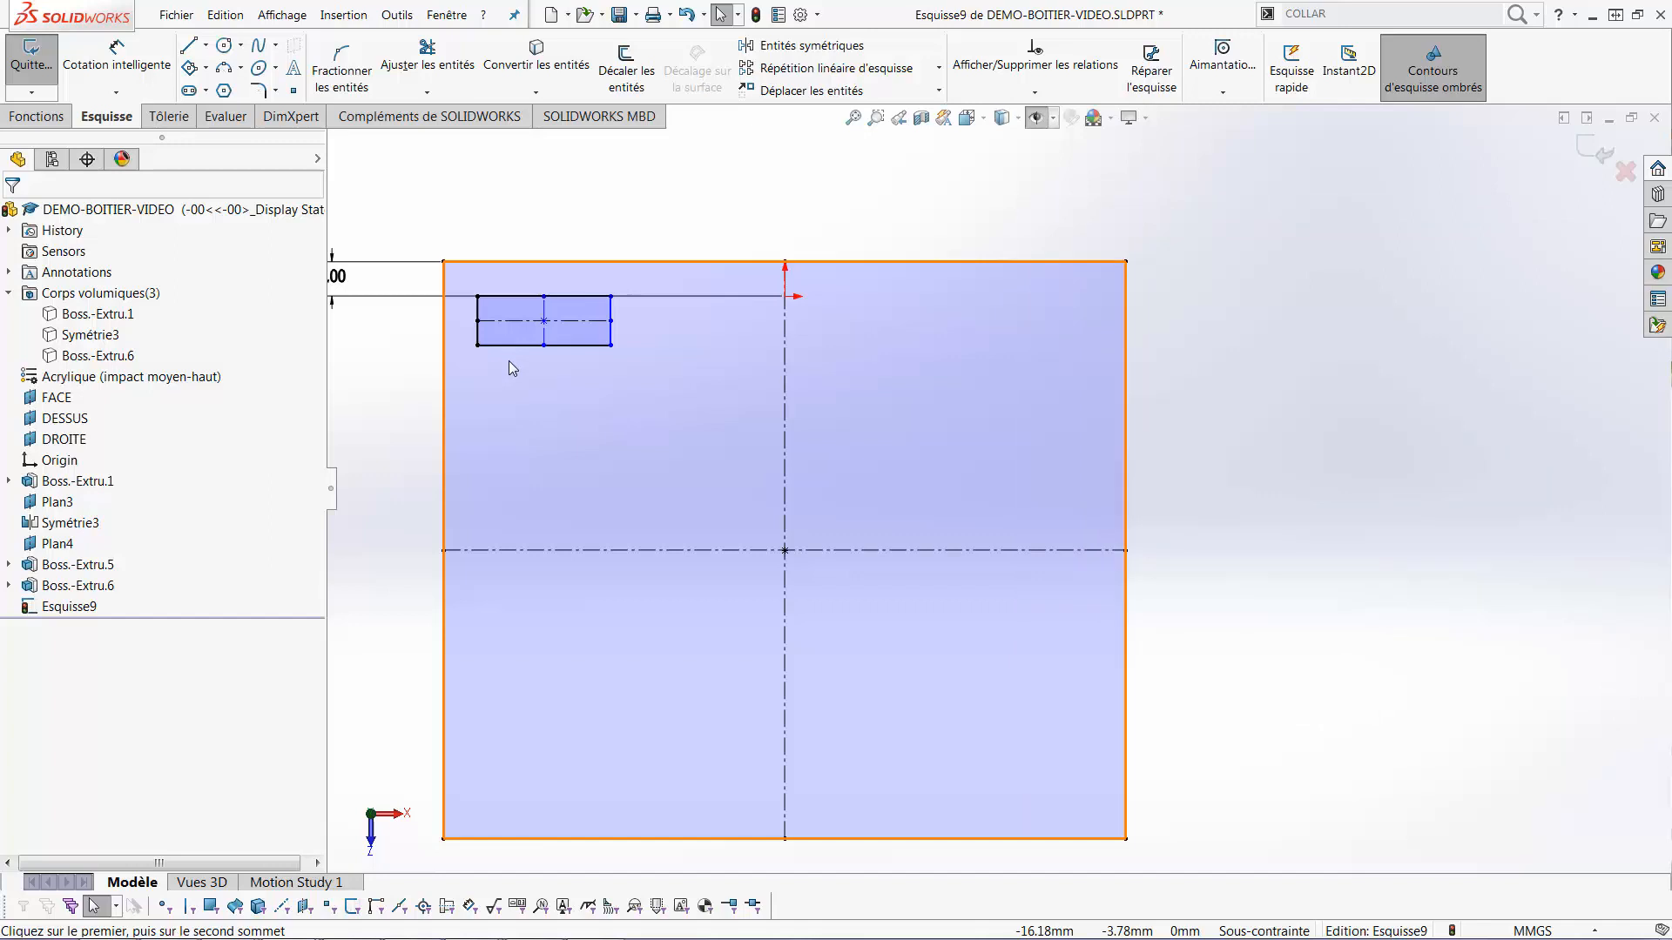
# Dimension the small rectangle's width to 4.5 mm
pyautogui.rightClick(508, 360)
pyautogui.click(521, 381)
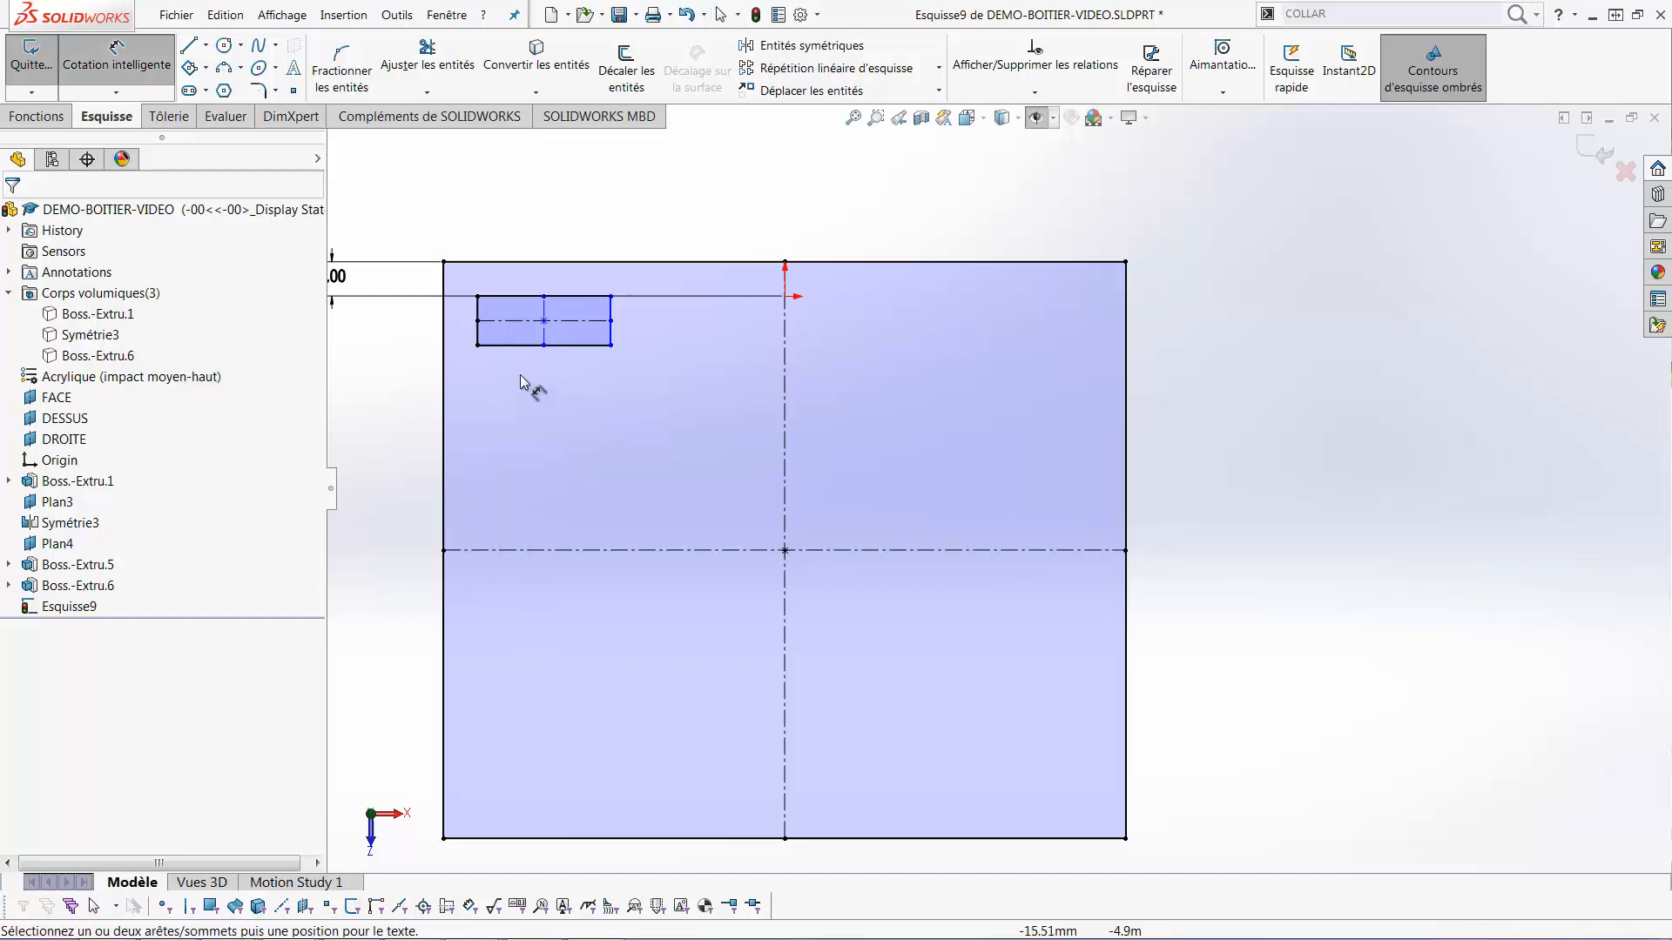
pyautogui.click(527, 346)
pyautogui.click(520, 383)
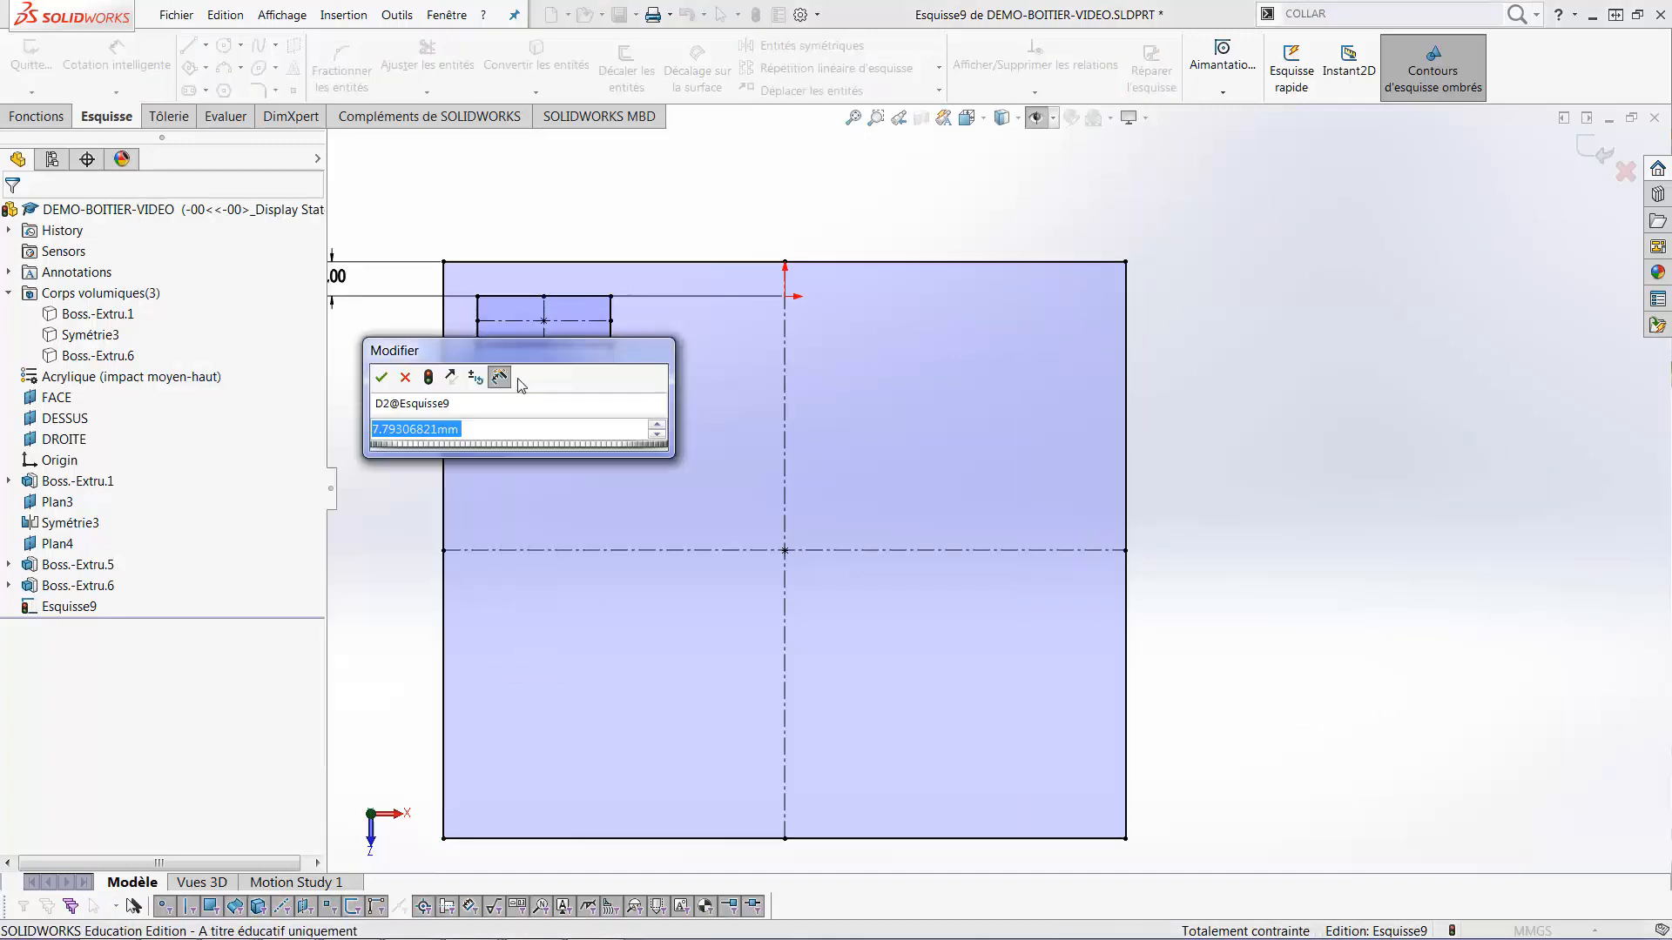
pyautogui.write('4.5')
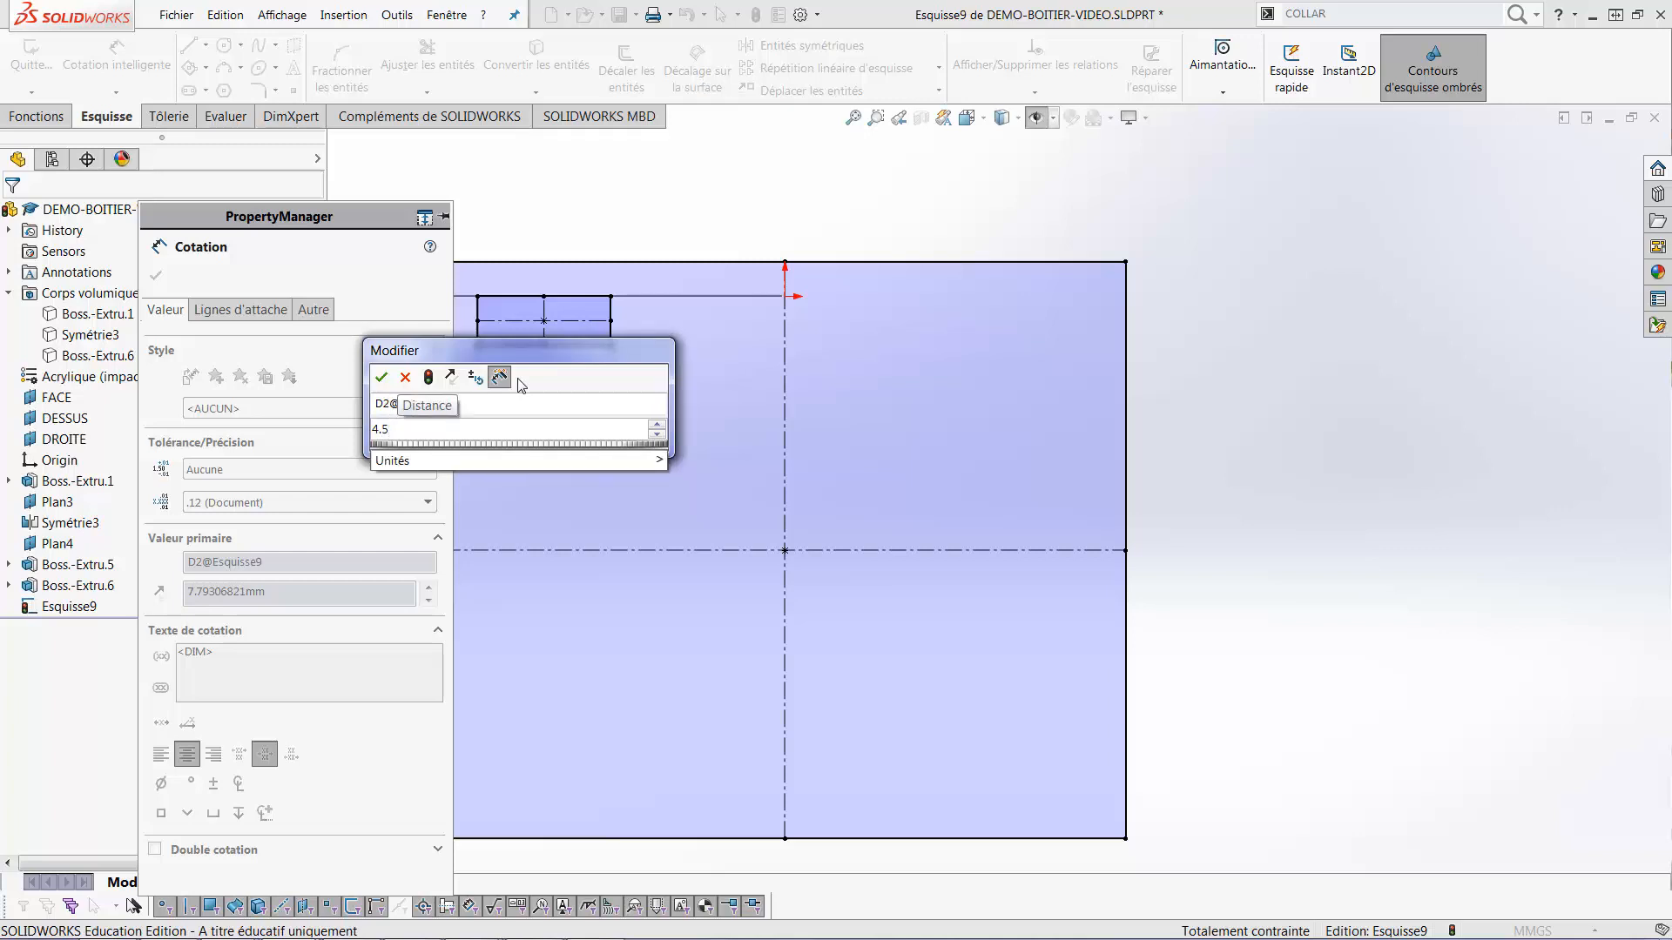
pyautogui.press('Return')
pyautogui.press('Escape')
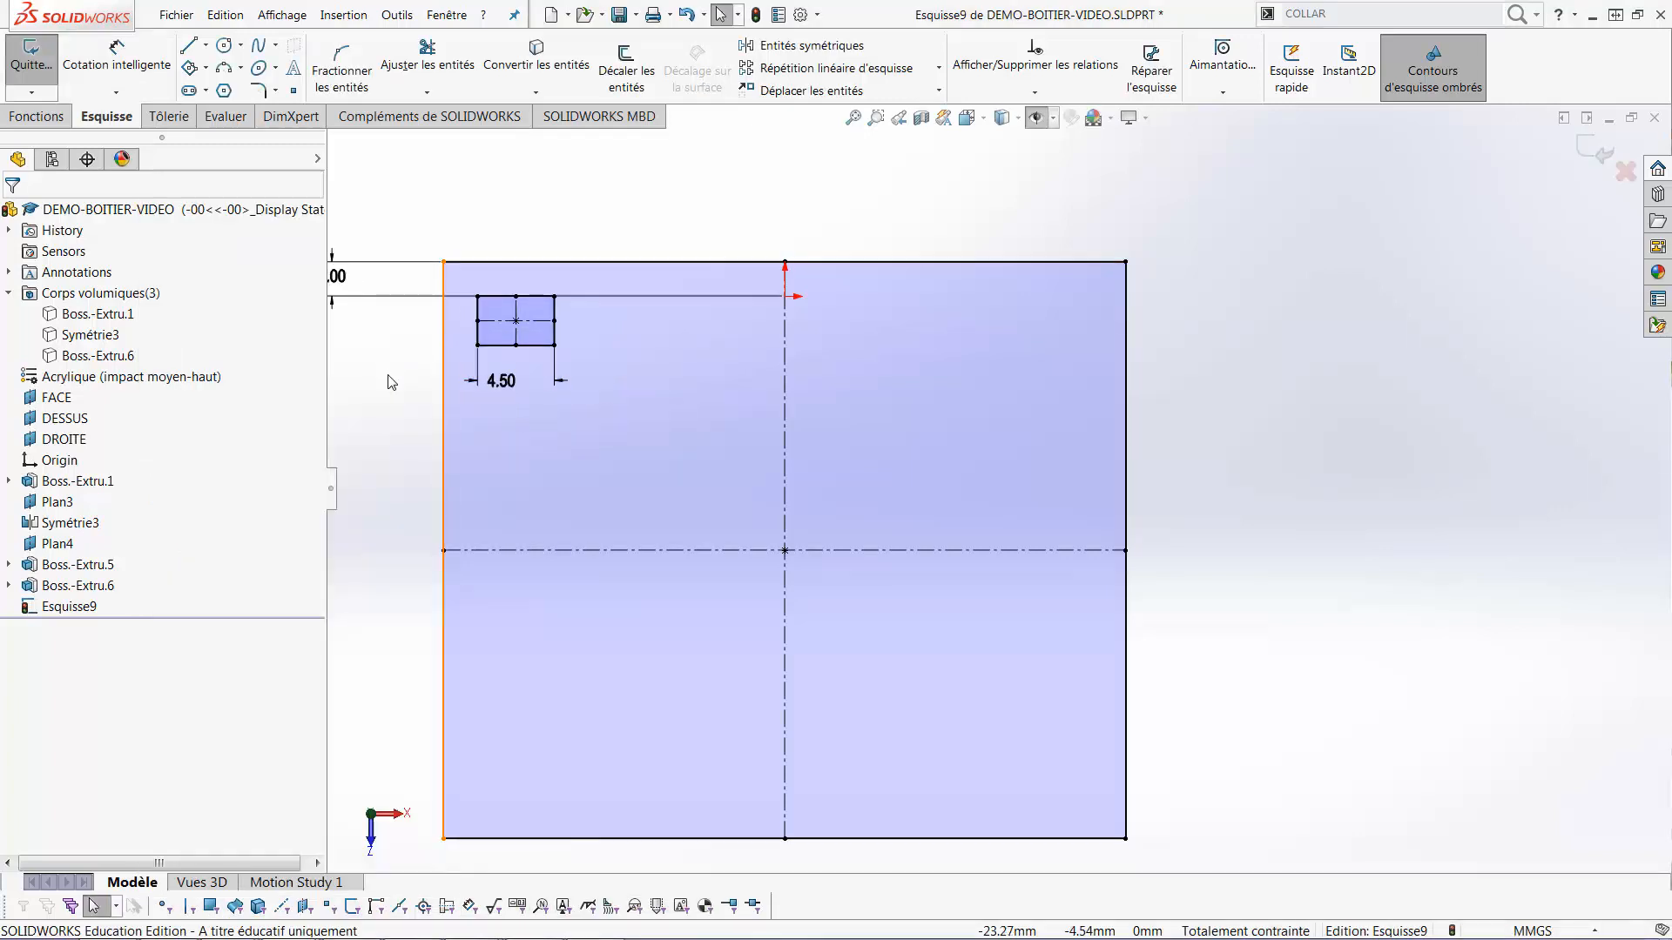
# Mirror the small rectangle about the large rectangle's vertical centreline
pyautogui.moveTo(391, 382); pyautogui.dragTo(594, 269)
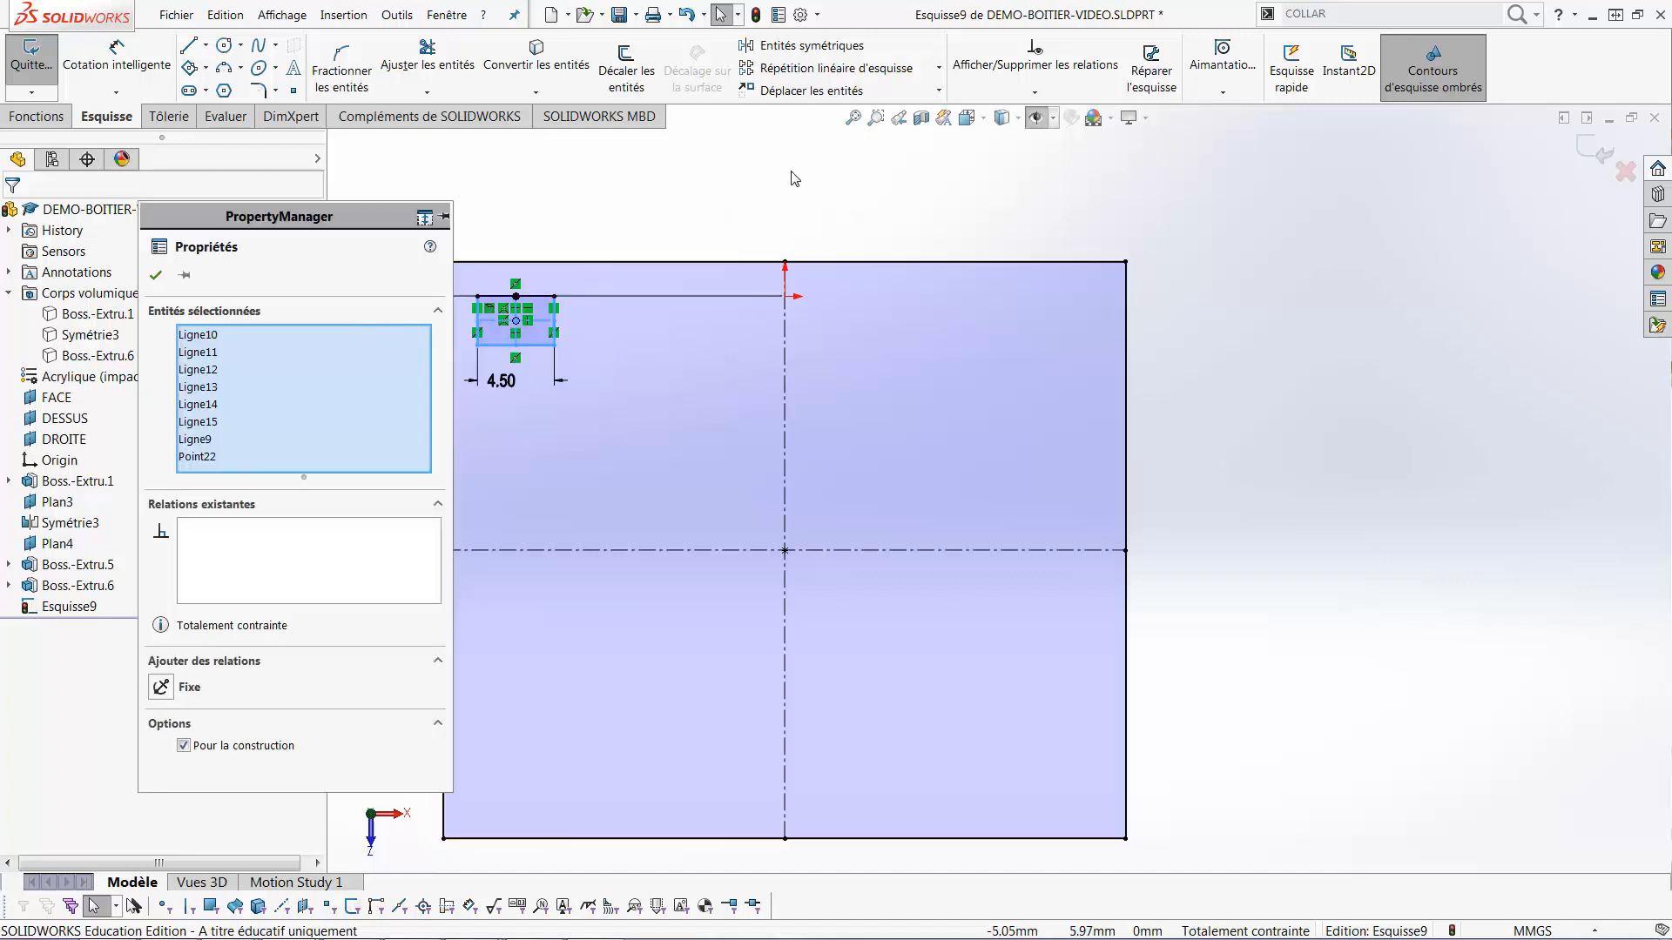
pyautogui.click(827, 51)
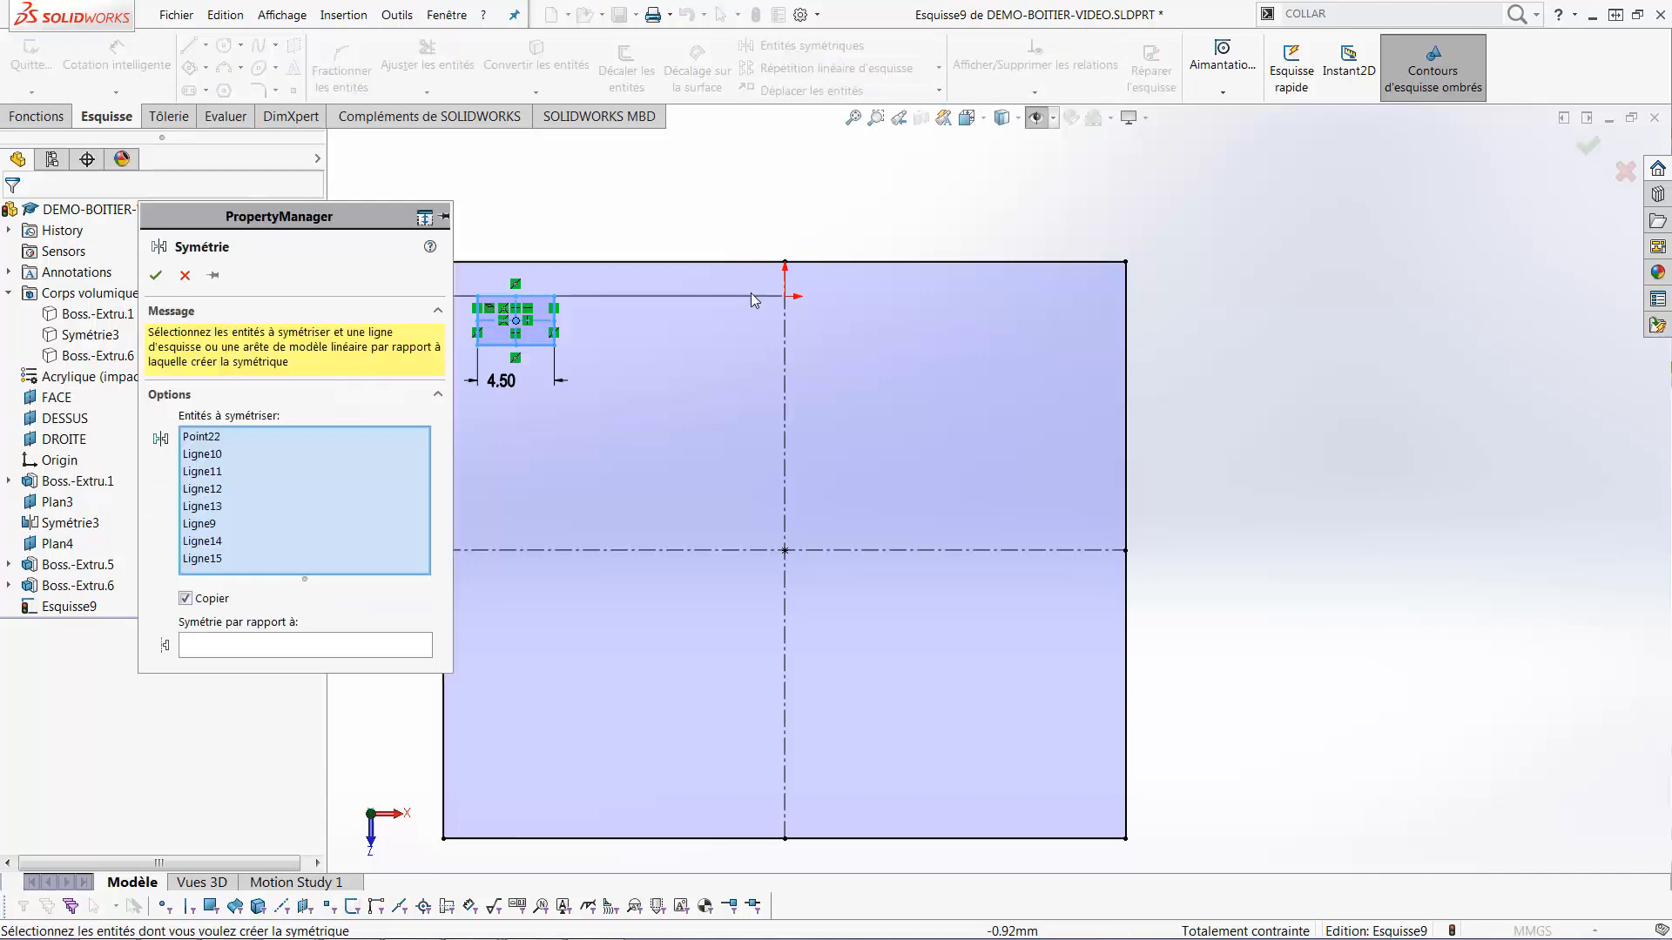
pyautogui.click(782, 482)
pyautogui.click(157, 276)
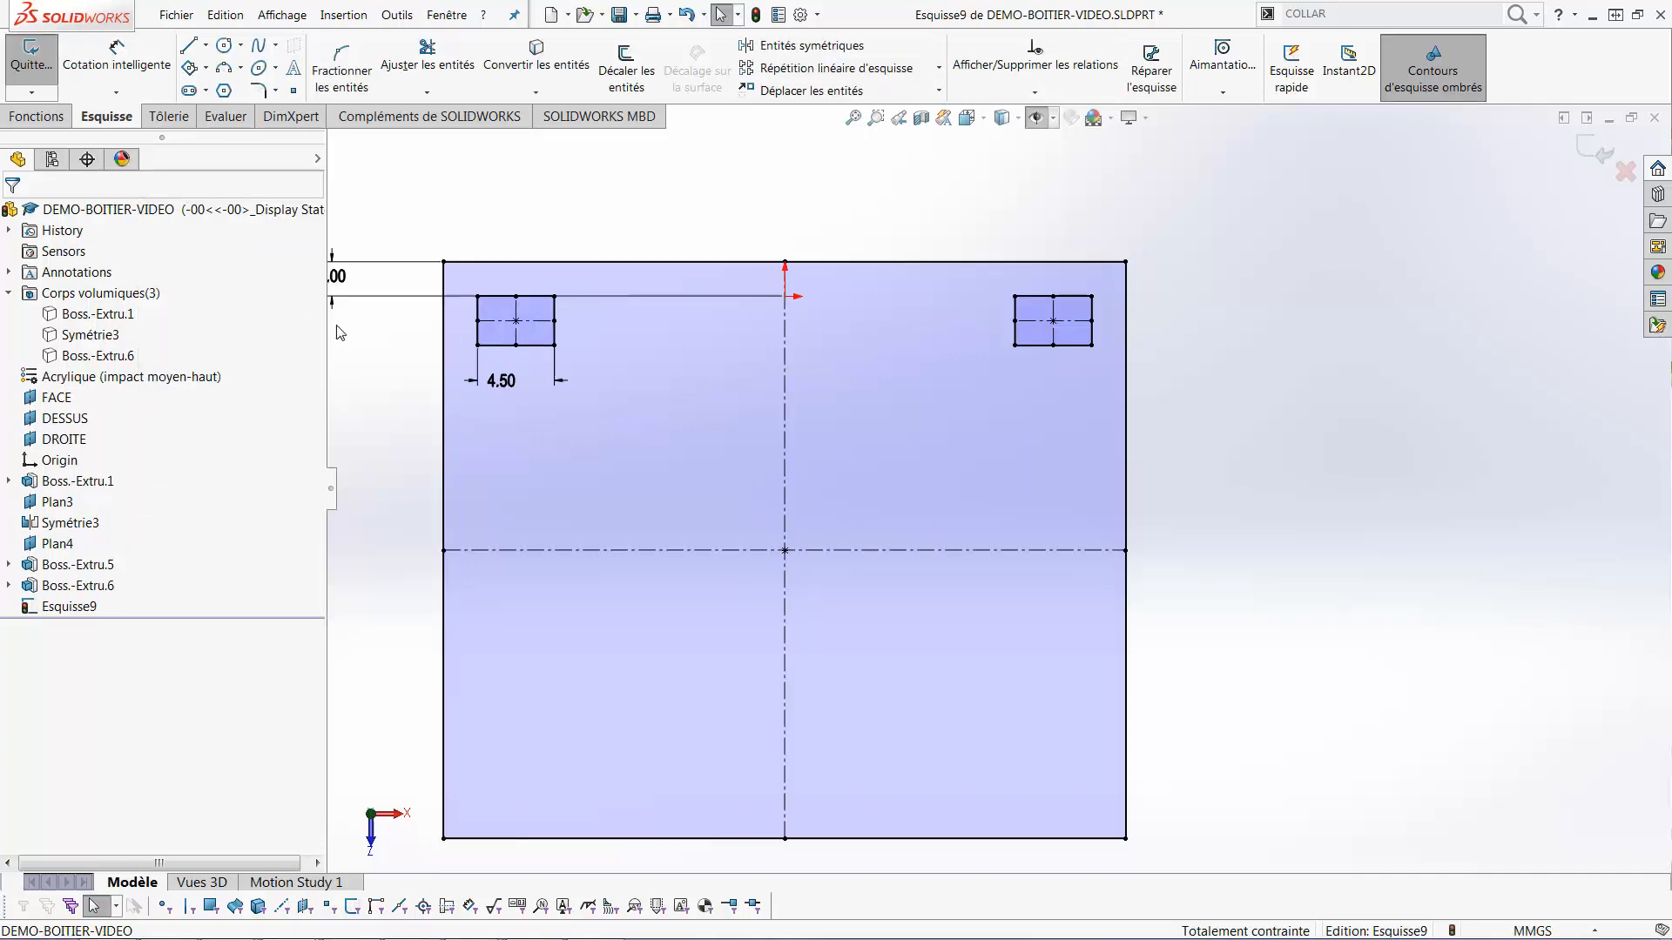
# Mirror both upper small rectangles about the large rectangle's horizontal centreline
pyautogui.moveTo(355, 413); pyautogui.dragTo(1198, 289)
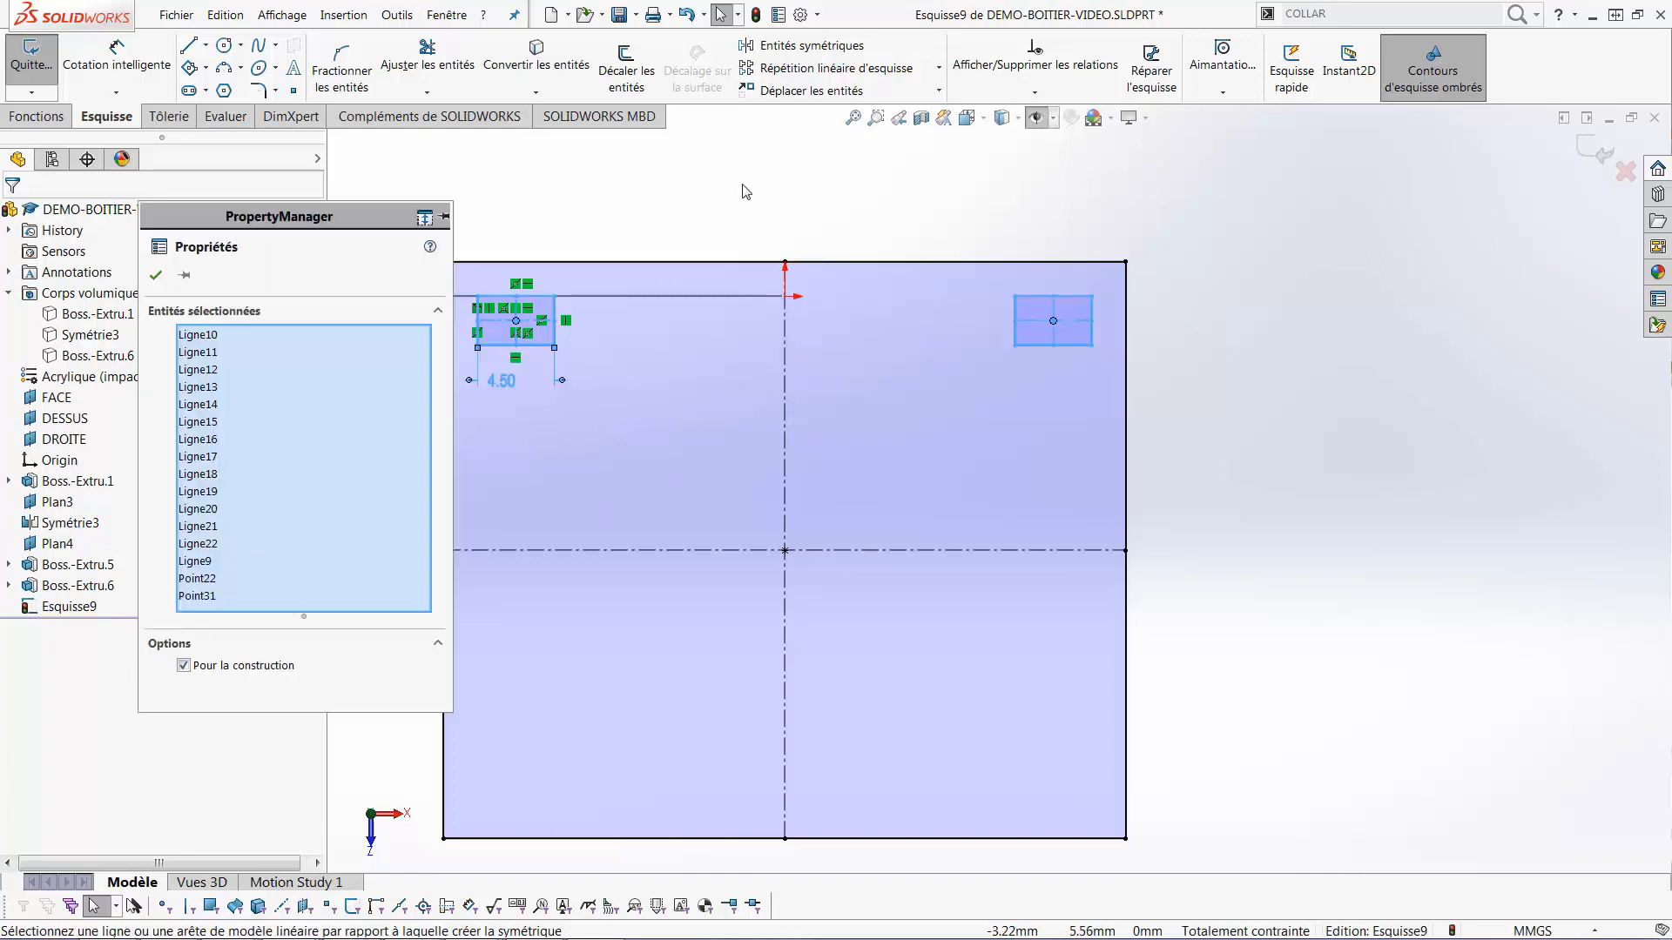
pyautogui.click(810, 49)
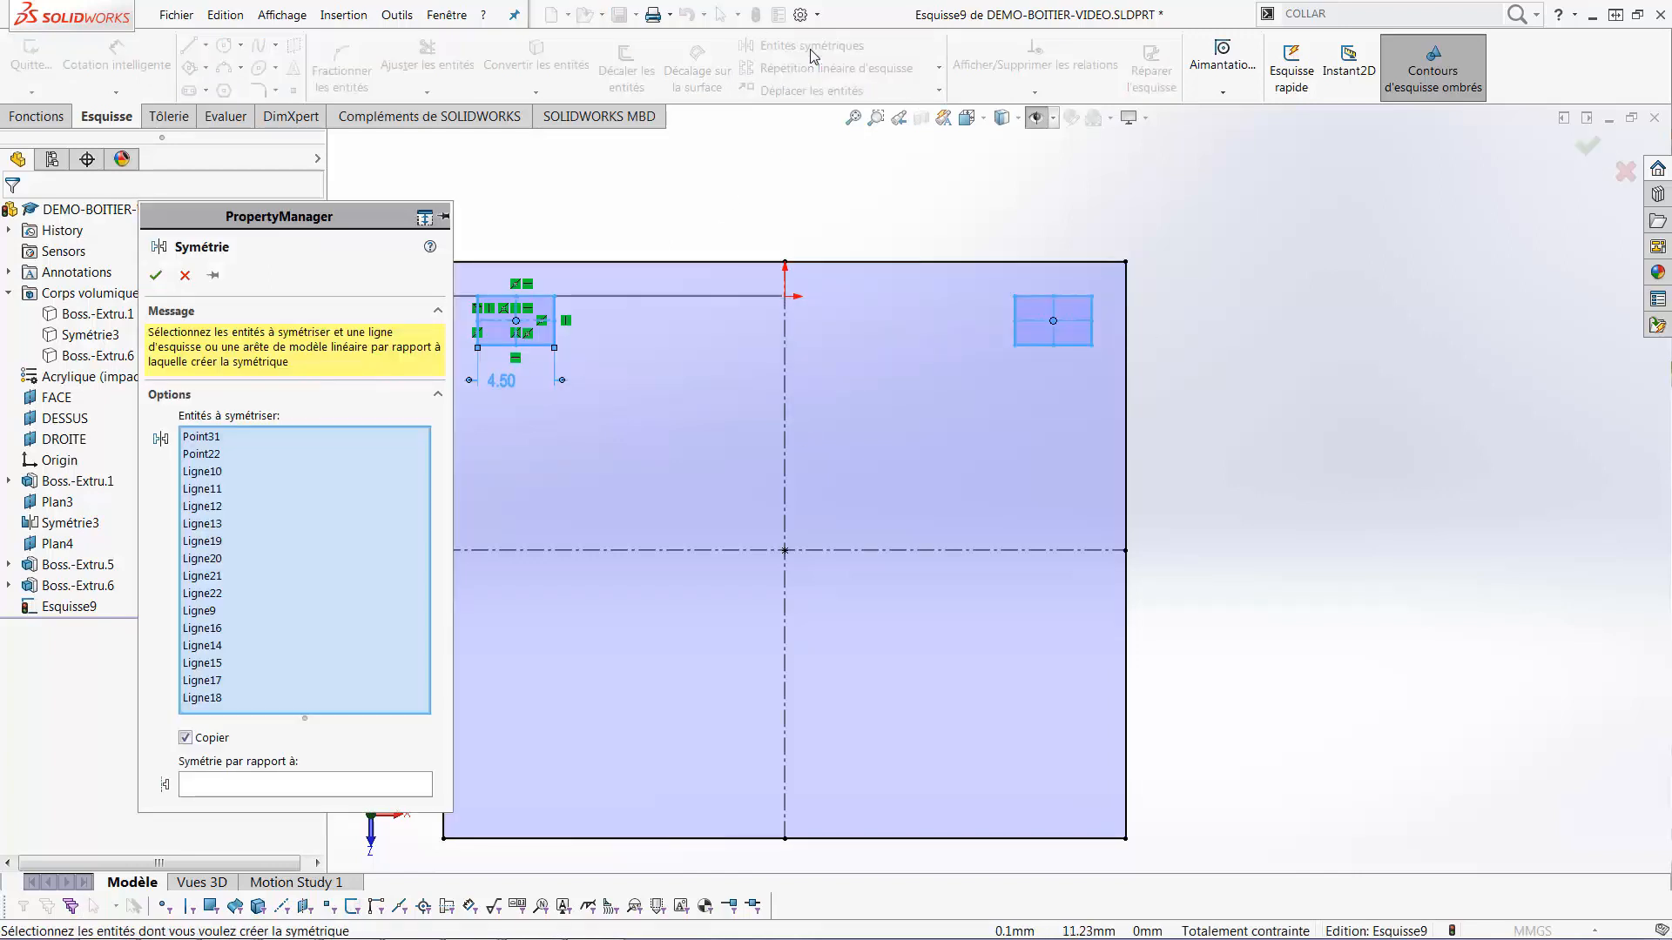
pyautogui.click(242, 783)
pyautogui.click(597, 550)
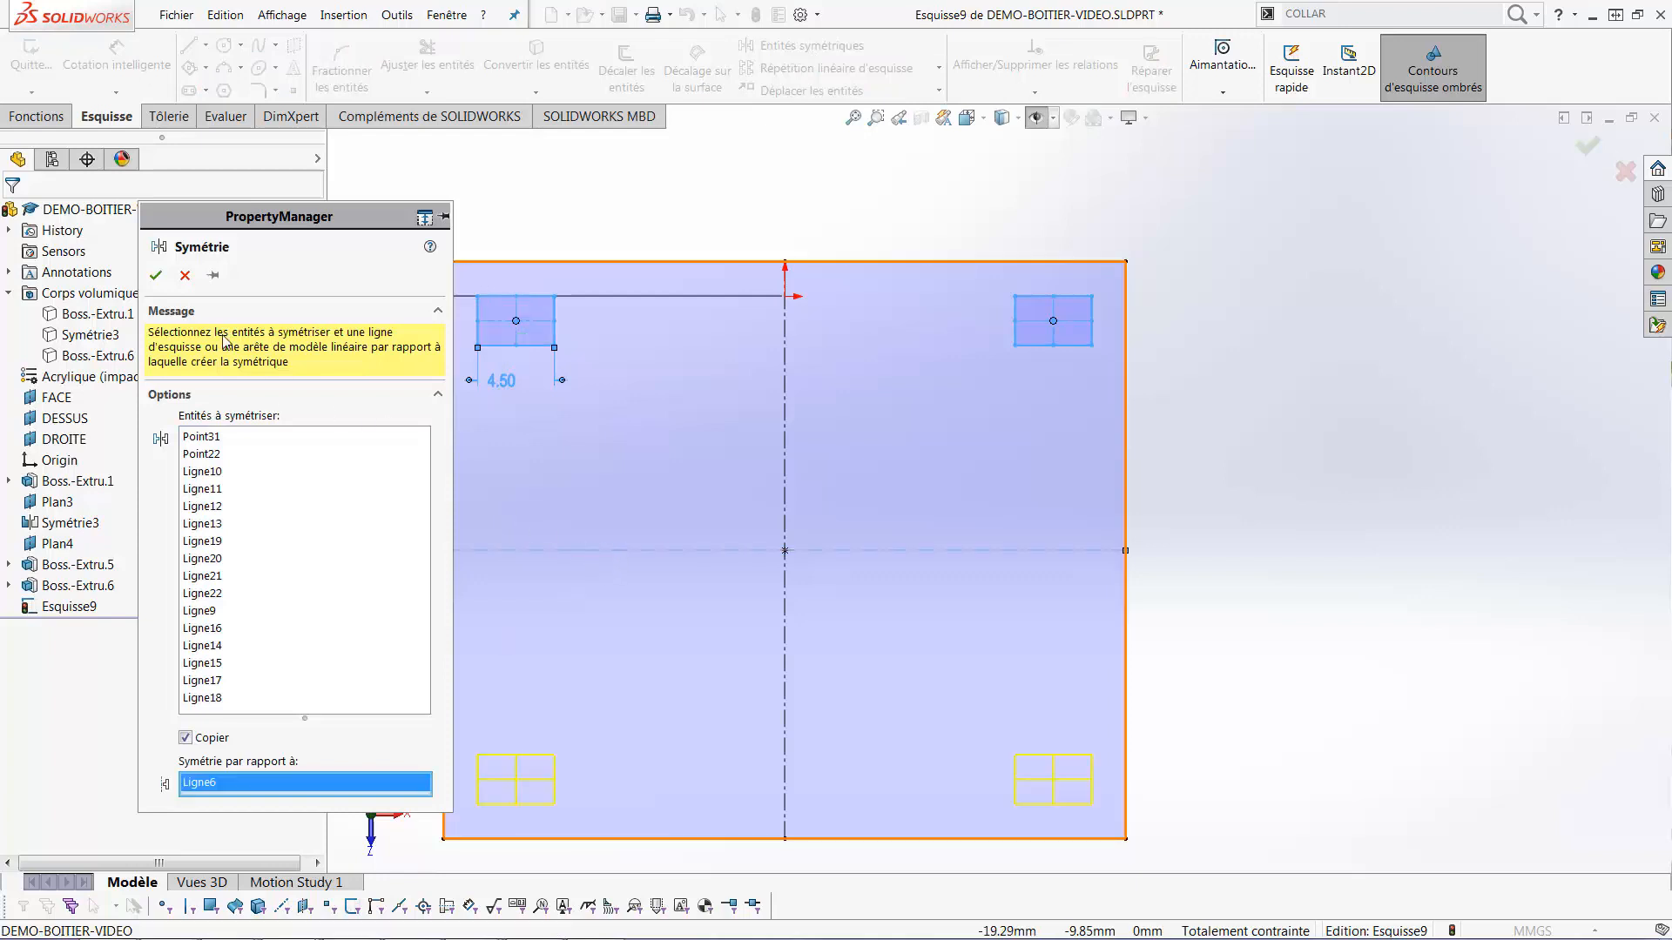
pyautogui.click(156, 276)
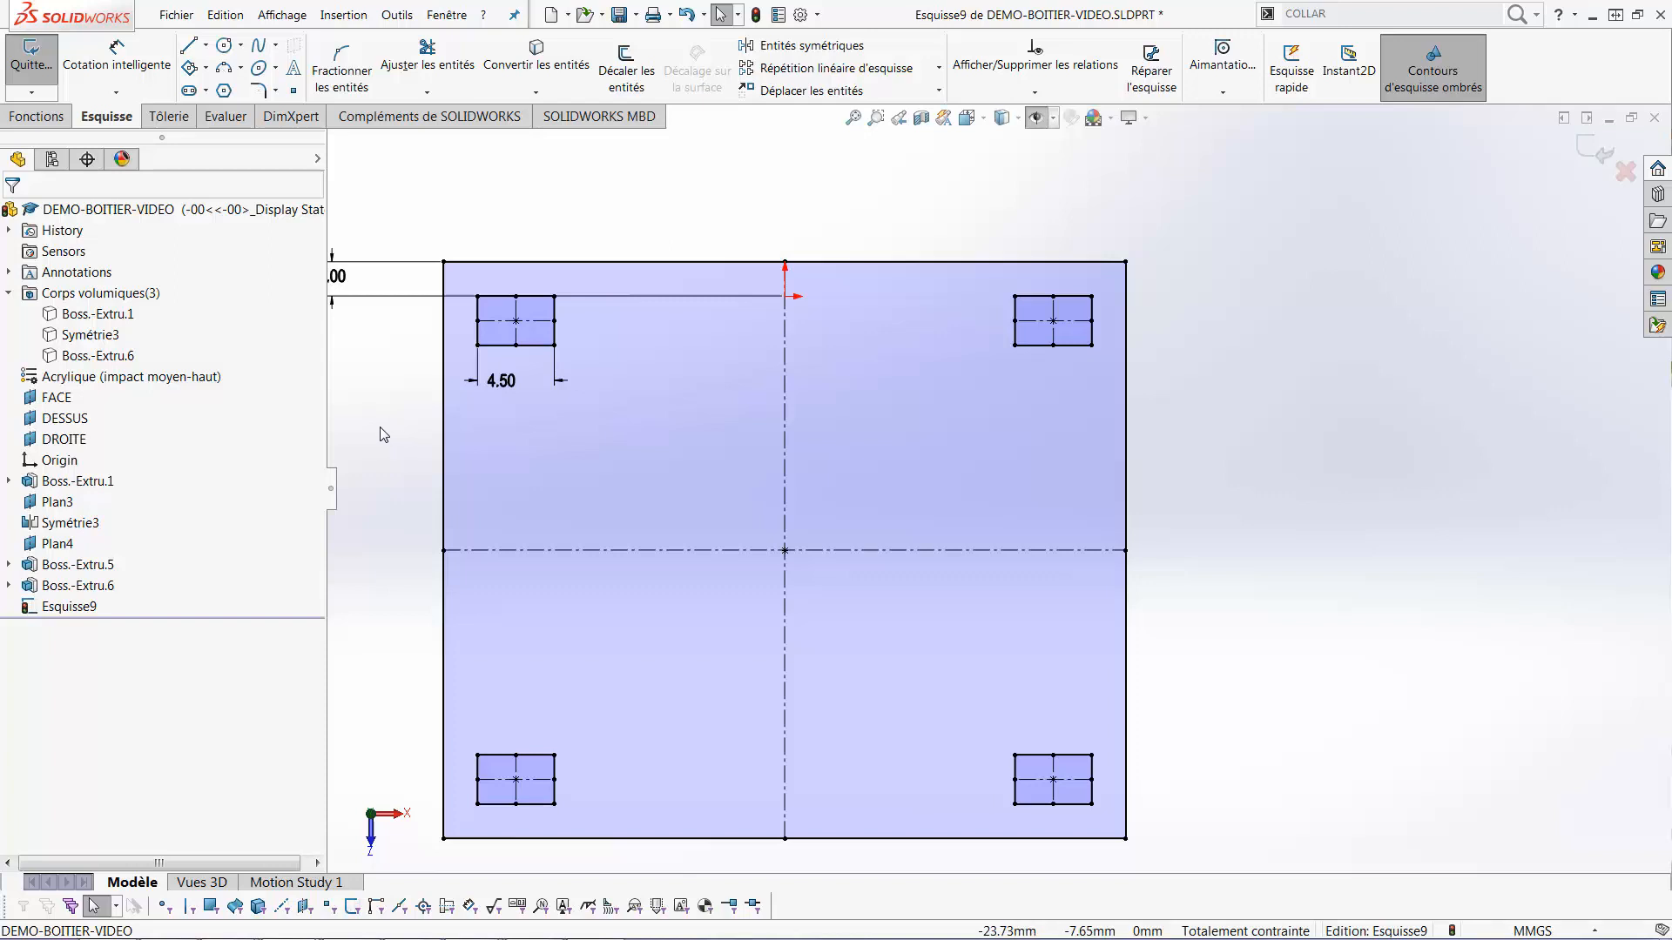
# Sketch a circle with a radius of about 4.2 mm at the centre of the large rectangle
pyautogui.moveTo(380, 427); pyautogui.dragTo(344, 427, button='right')
pyautogui.press('Escape')
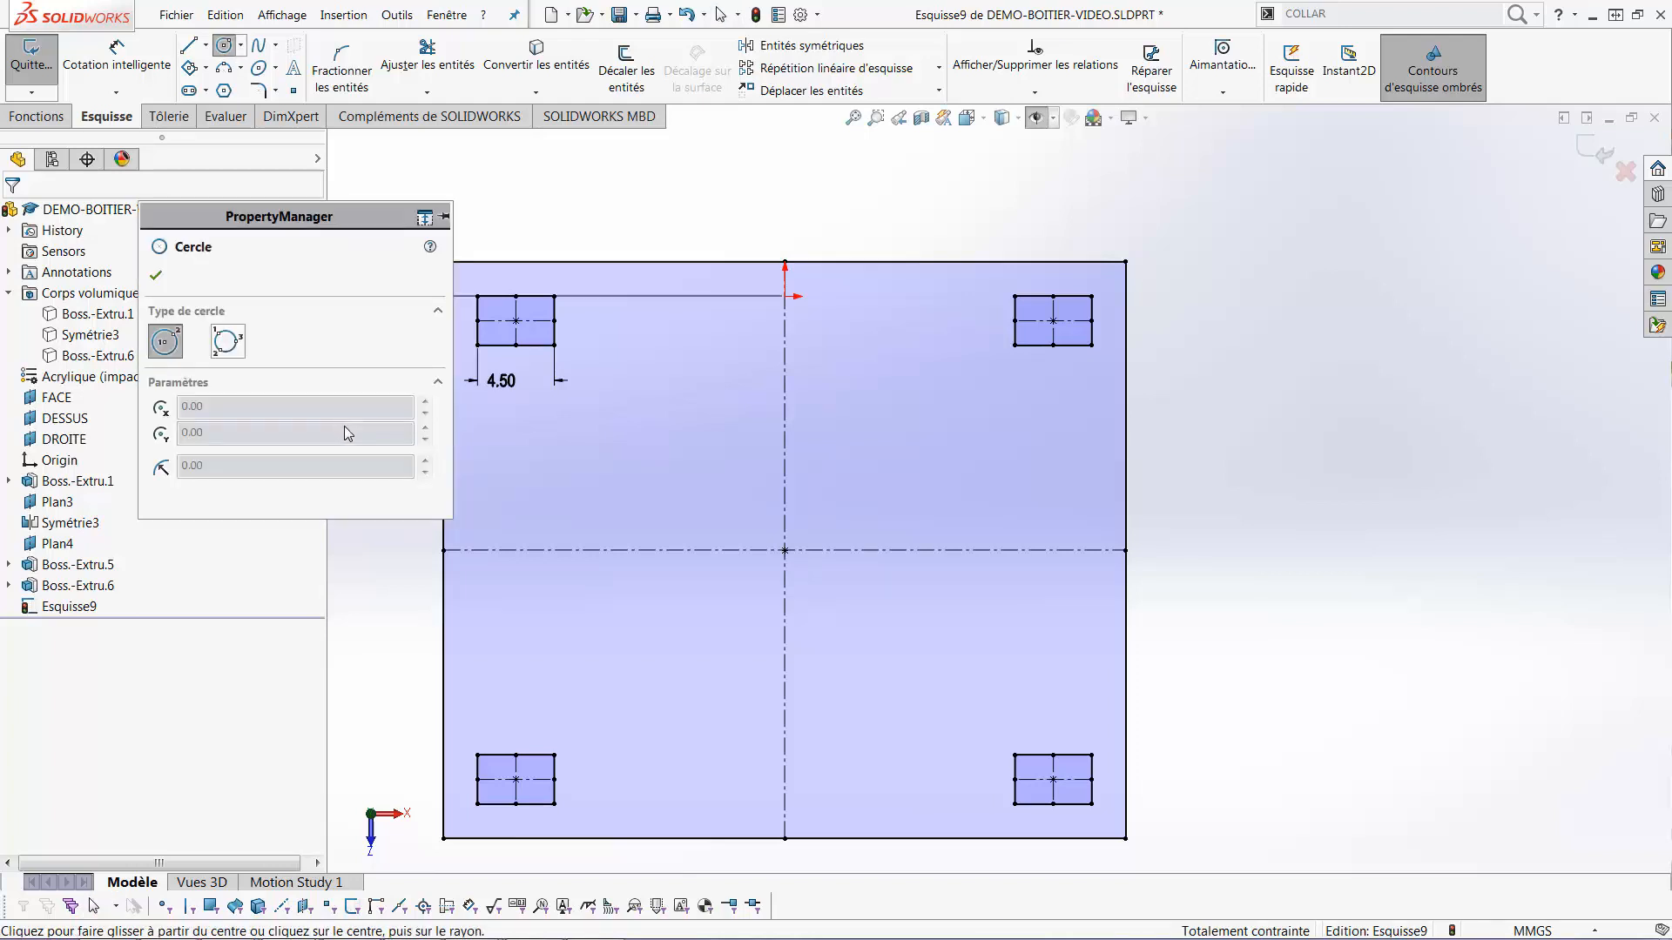
pyautogui.click(784, 550)
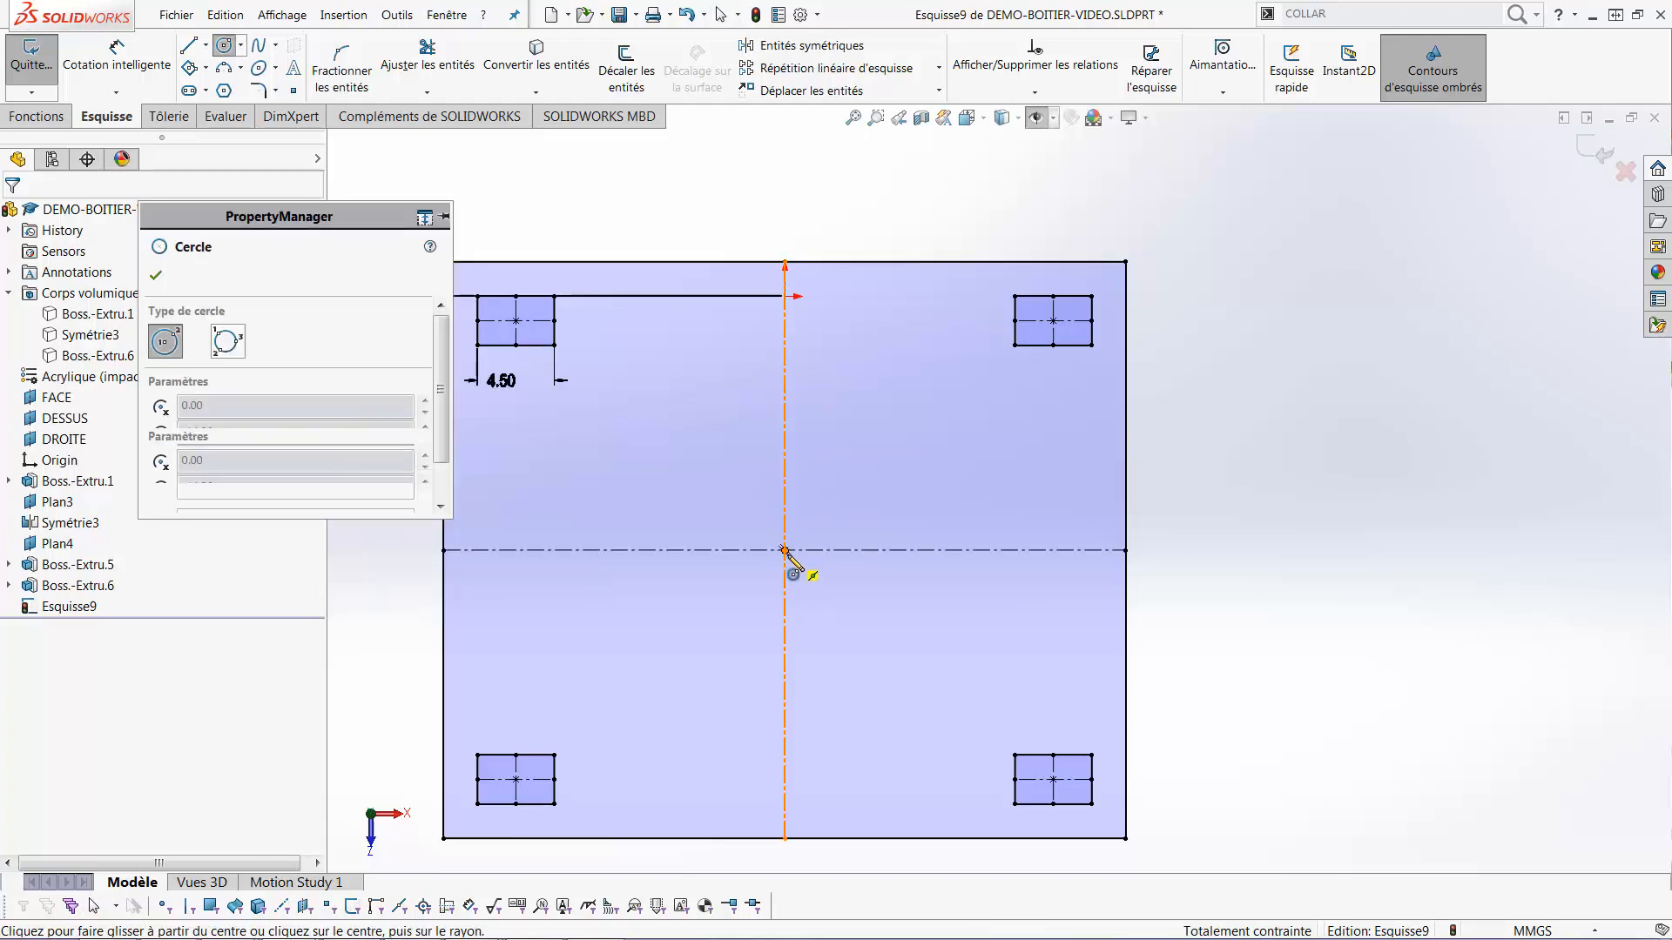
pyautogui.click(843, 594)
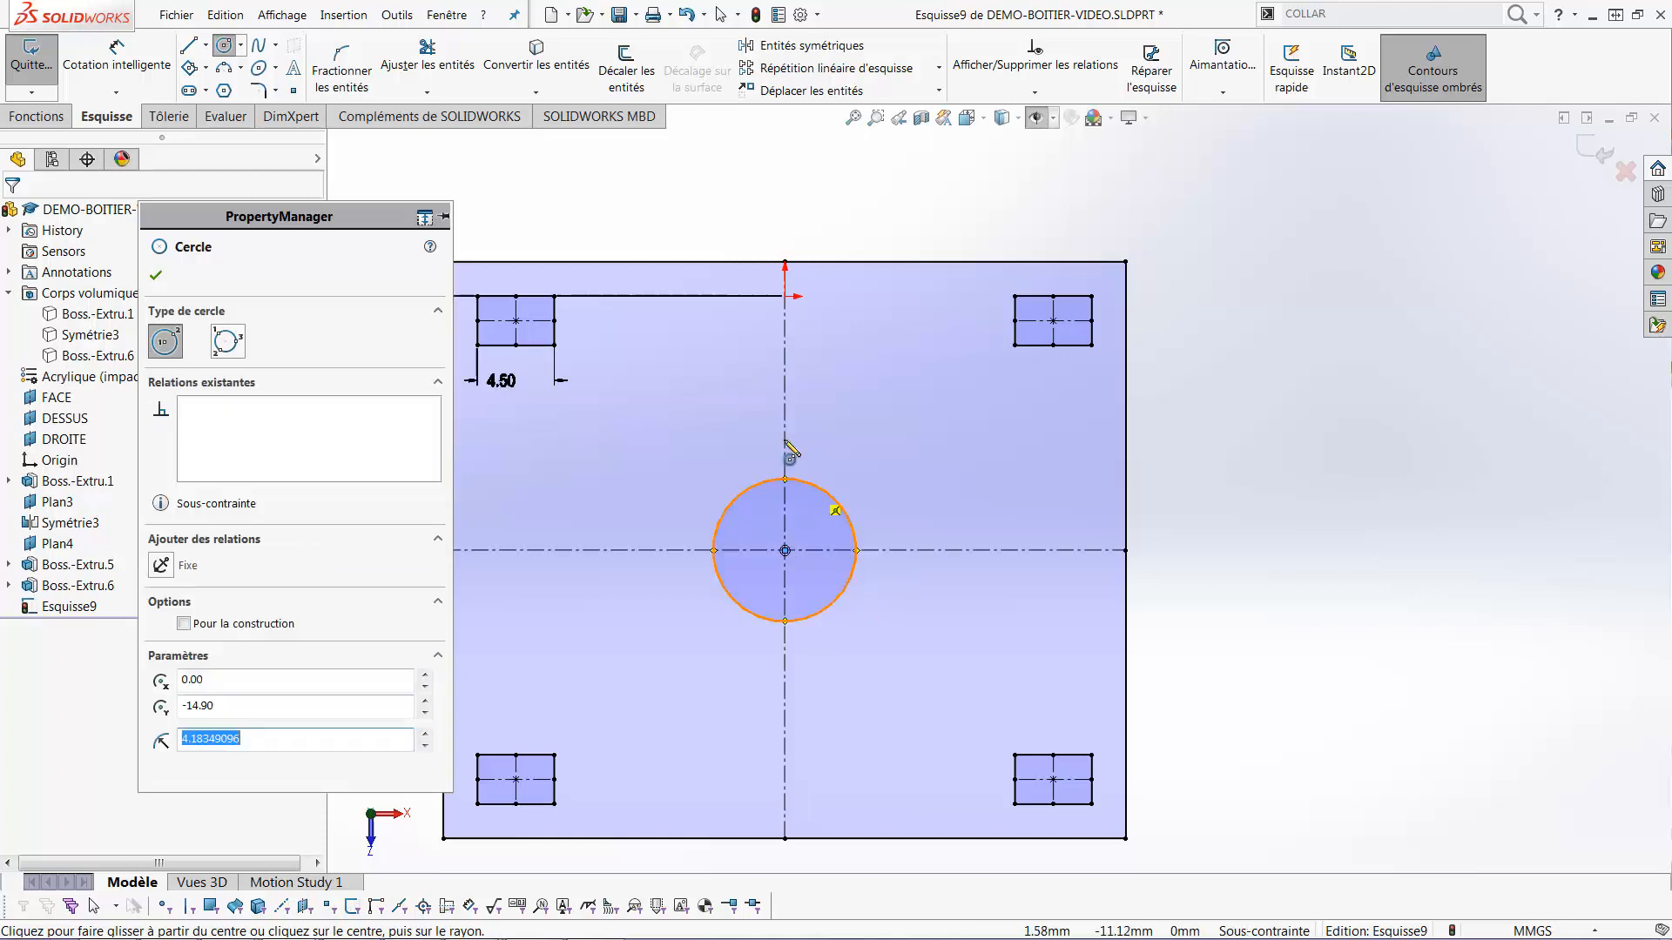
# Sketch a line about 6 mm long across the left part of the central circle and constrain it vertical
pyautogui.moveTo(514, 336); pyautogui.dragTo(461, 342, button='right')
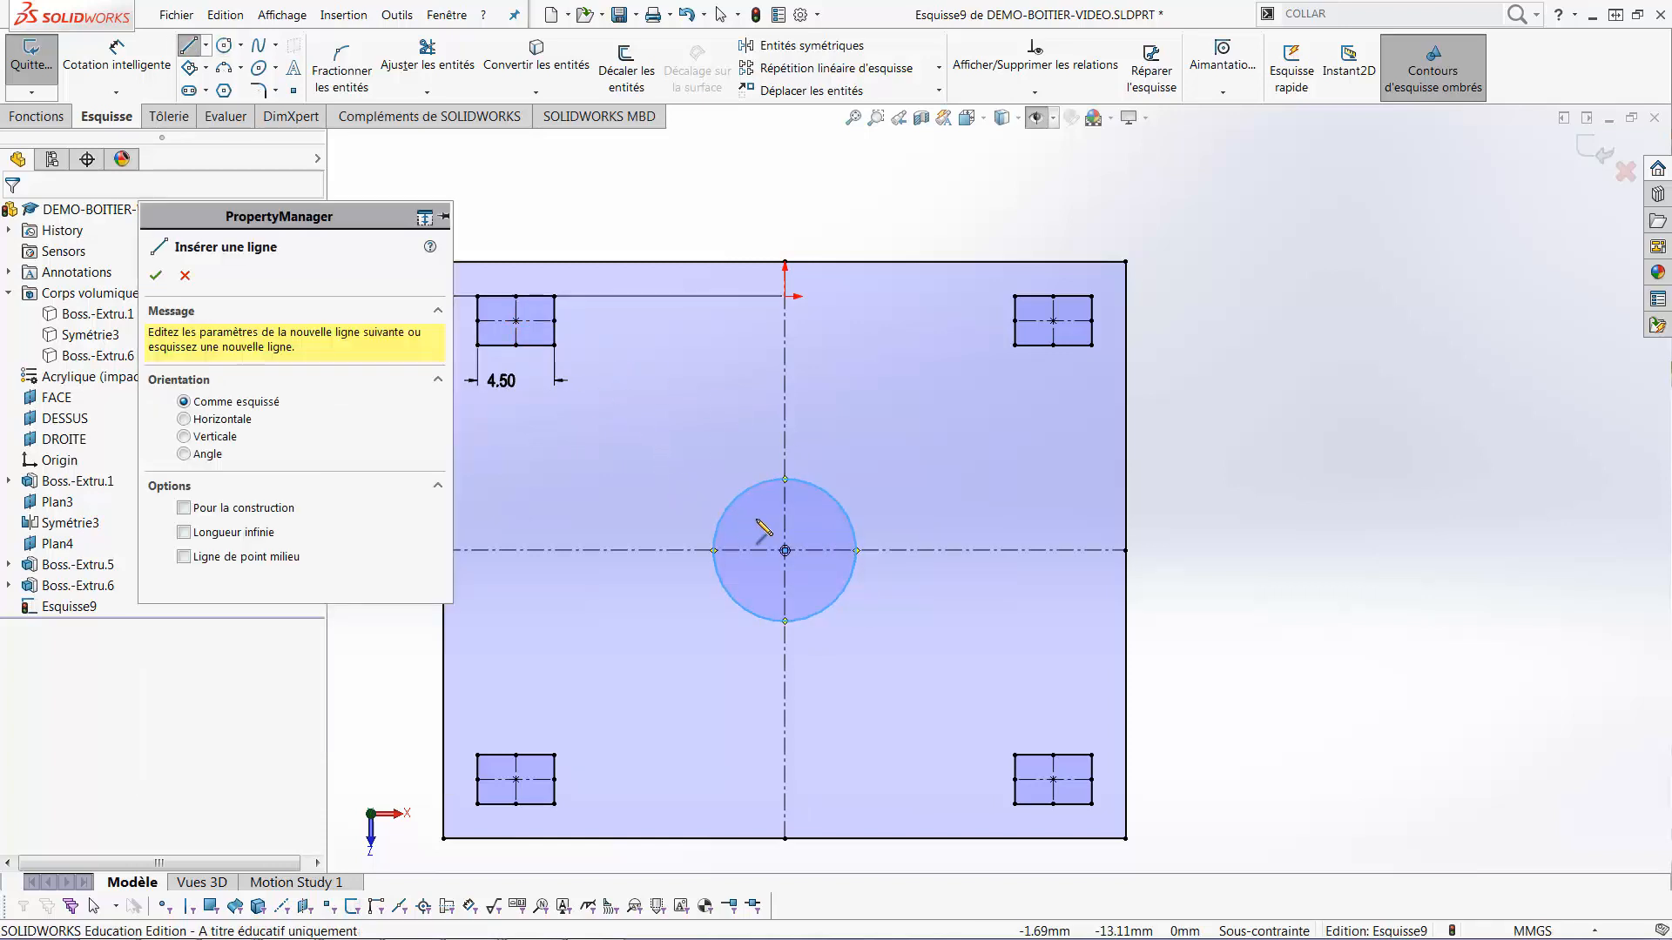
pyautogui.click(737, 500)
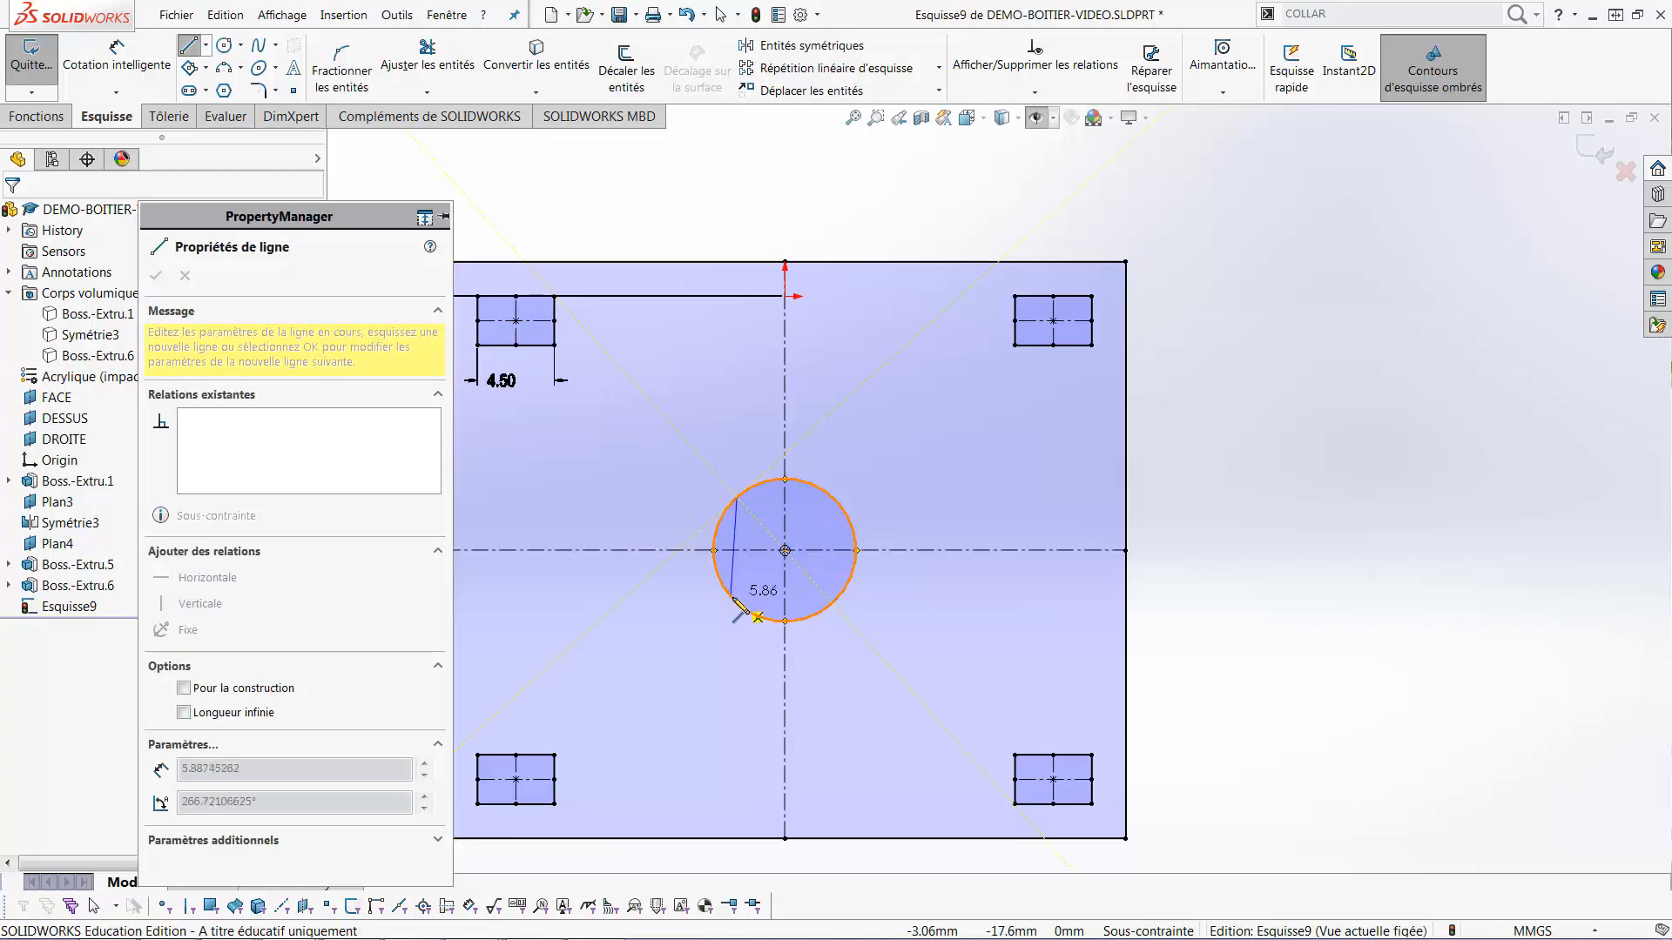
pyautogui.click(733, 601)
pyautogui.press('Escape')
pyautogui.click(734, 583)
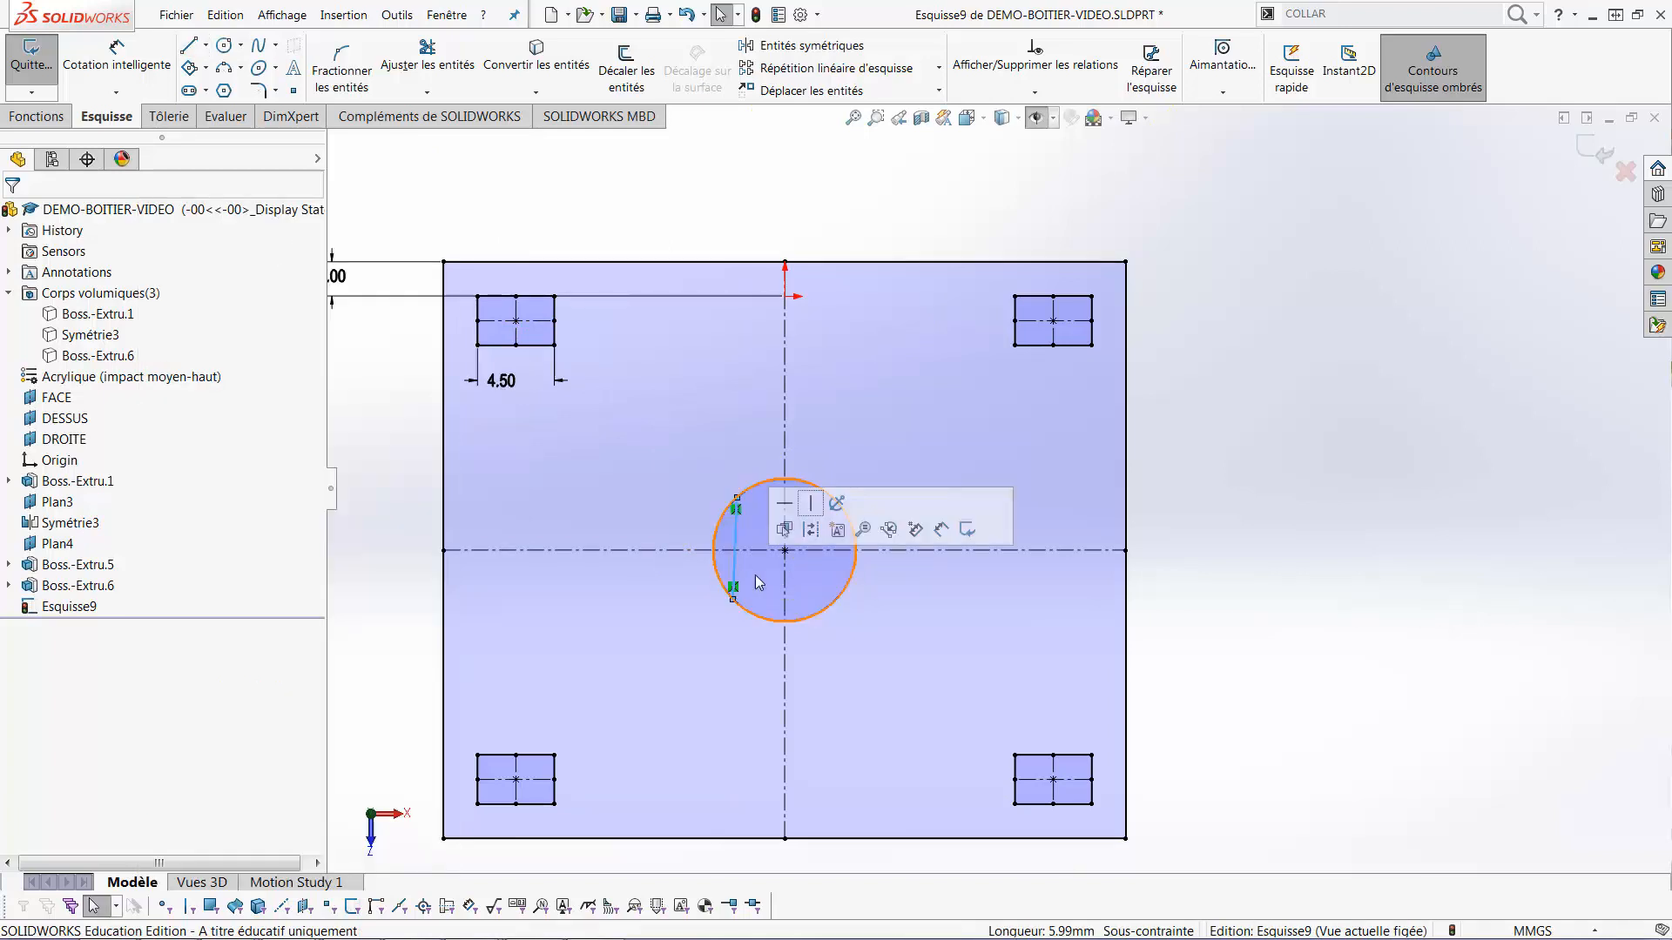
pyautogui.click(810, 502)
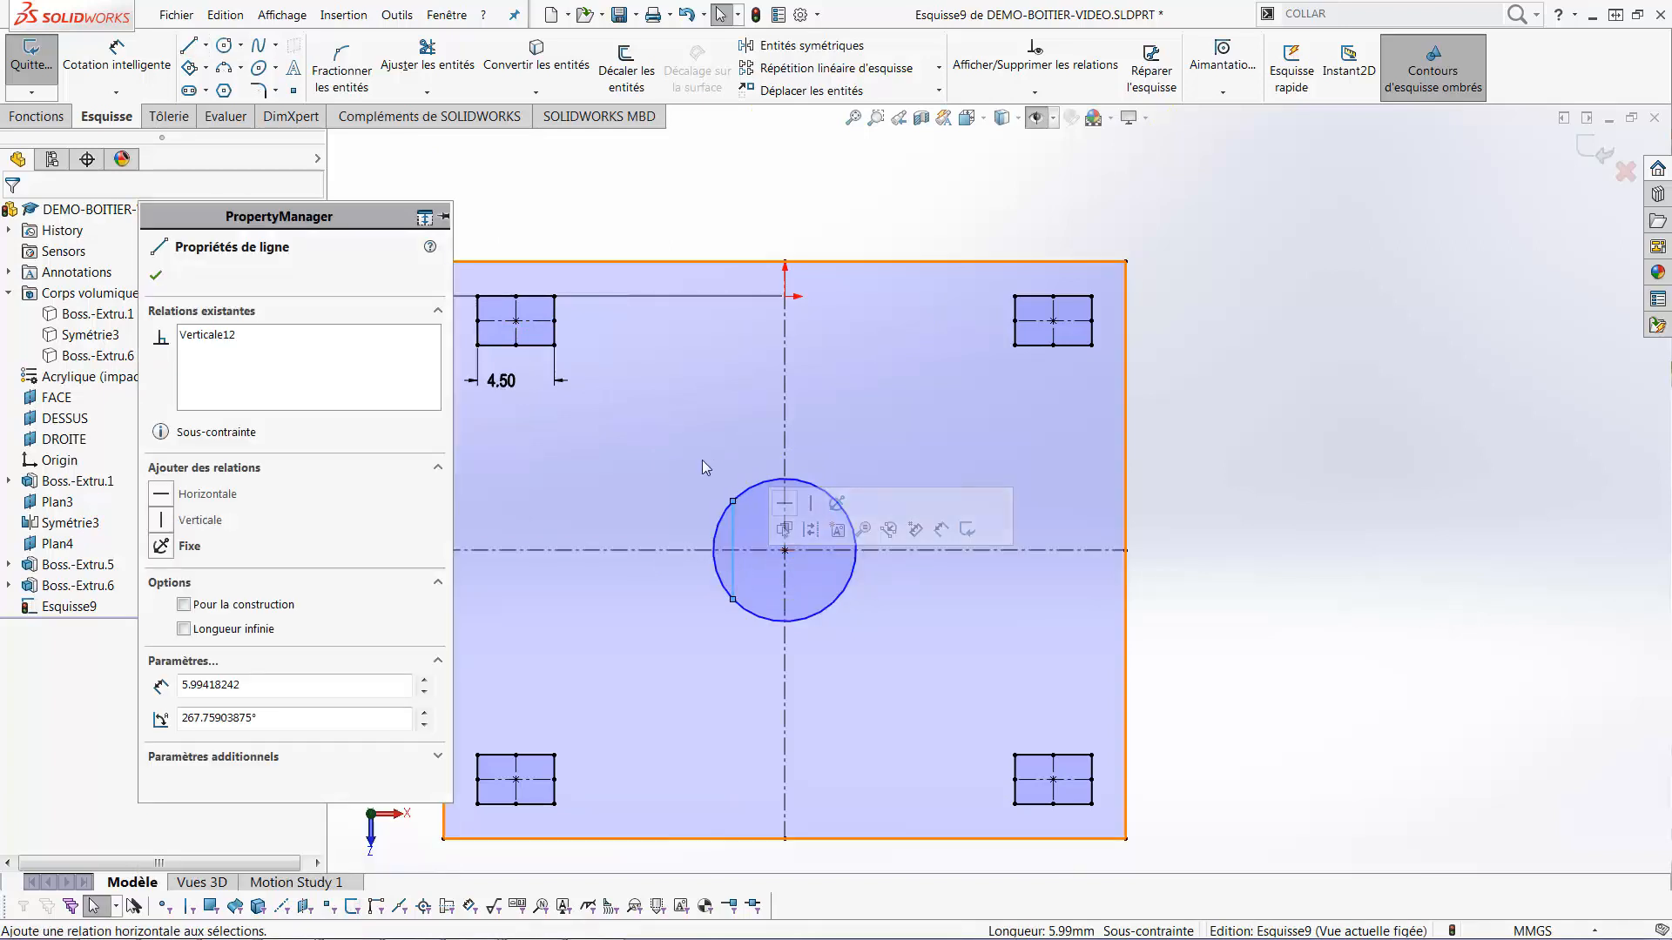
# Trim away the circle's arc left of the vertical line to leave a flattened hole profile
pyautogui.press('s')
pyautogui.click(722, 724)
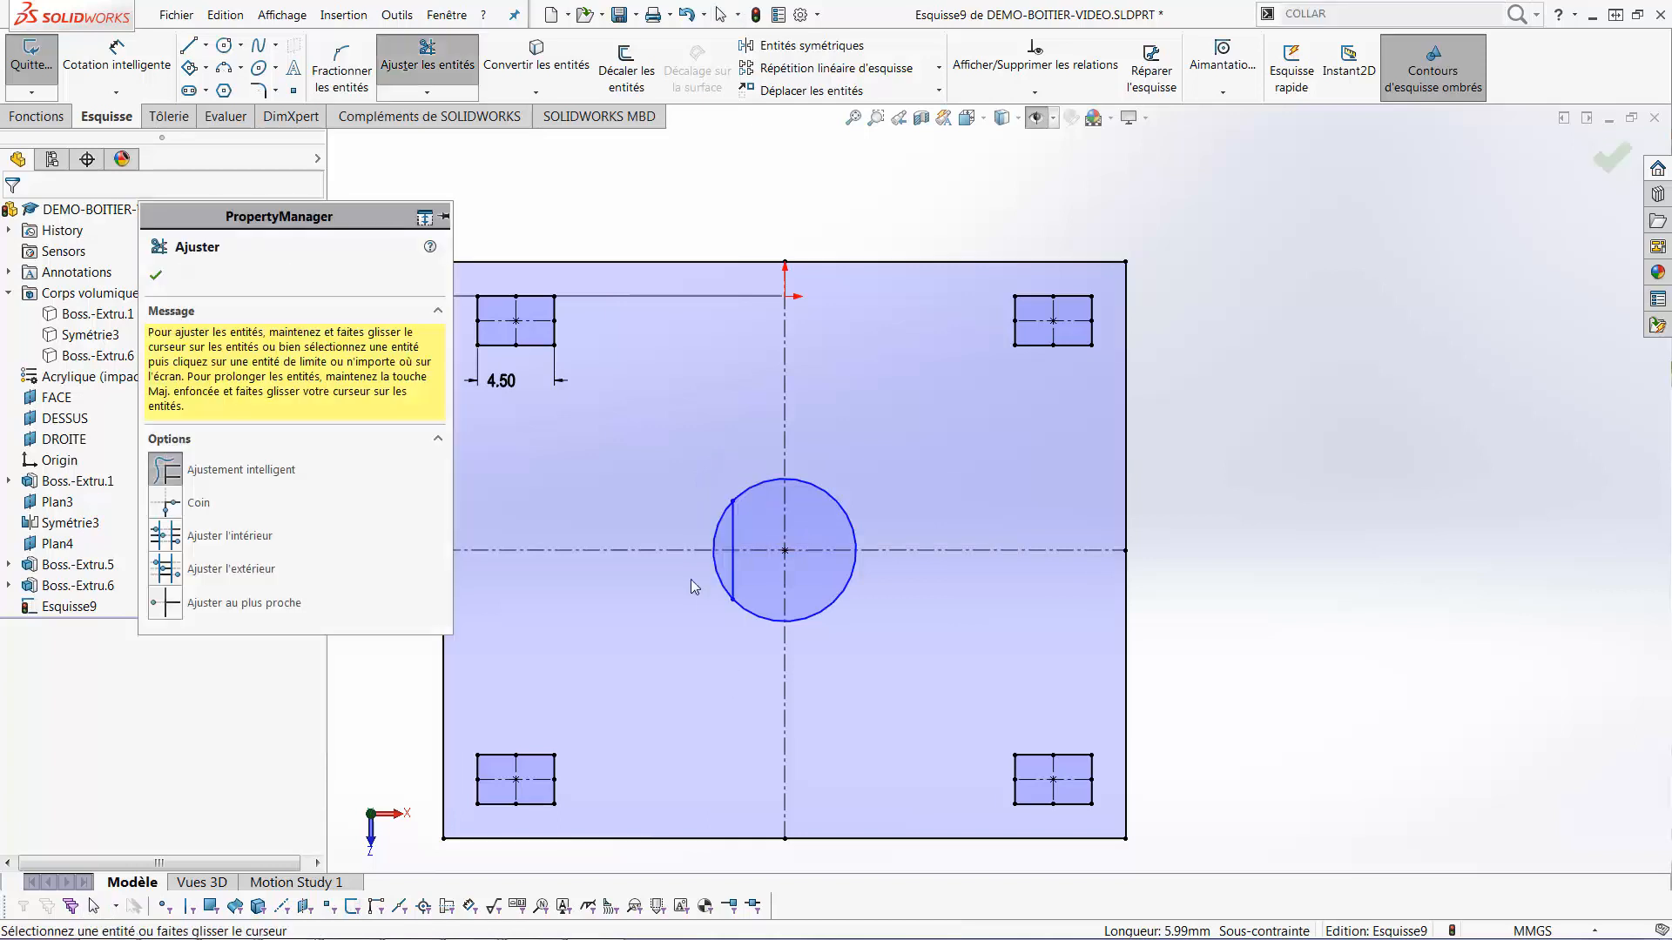
pyautogui.click(717, 573)
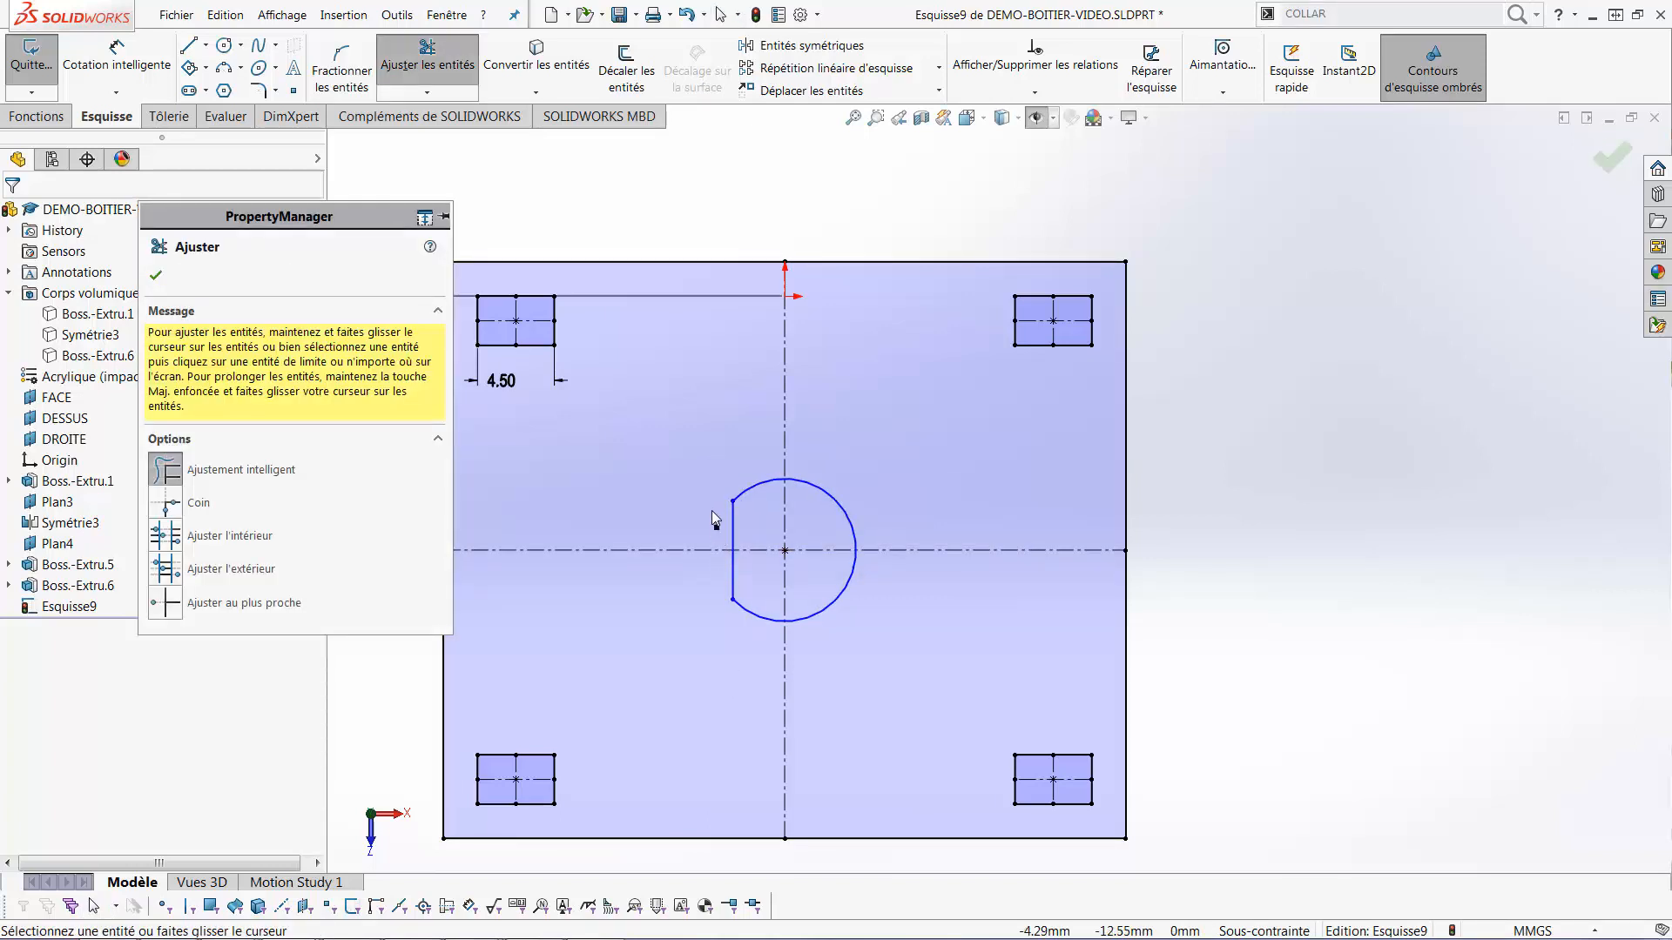
# Dimension the radius of the central hole's arc to 4.15 mm
pyautogui.scroll(-1, 794, 577)
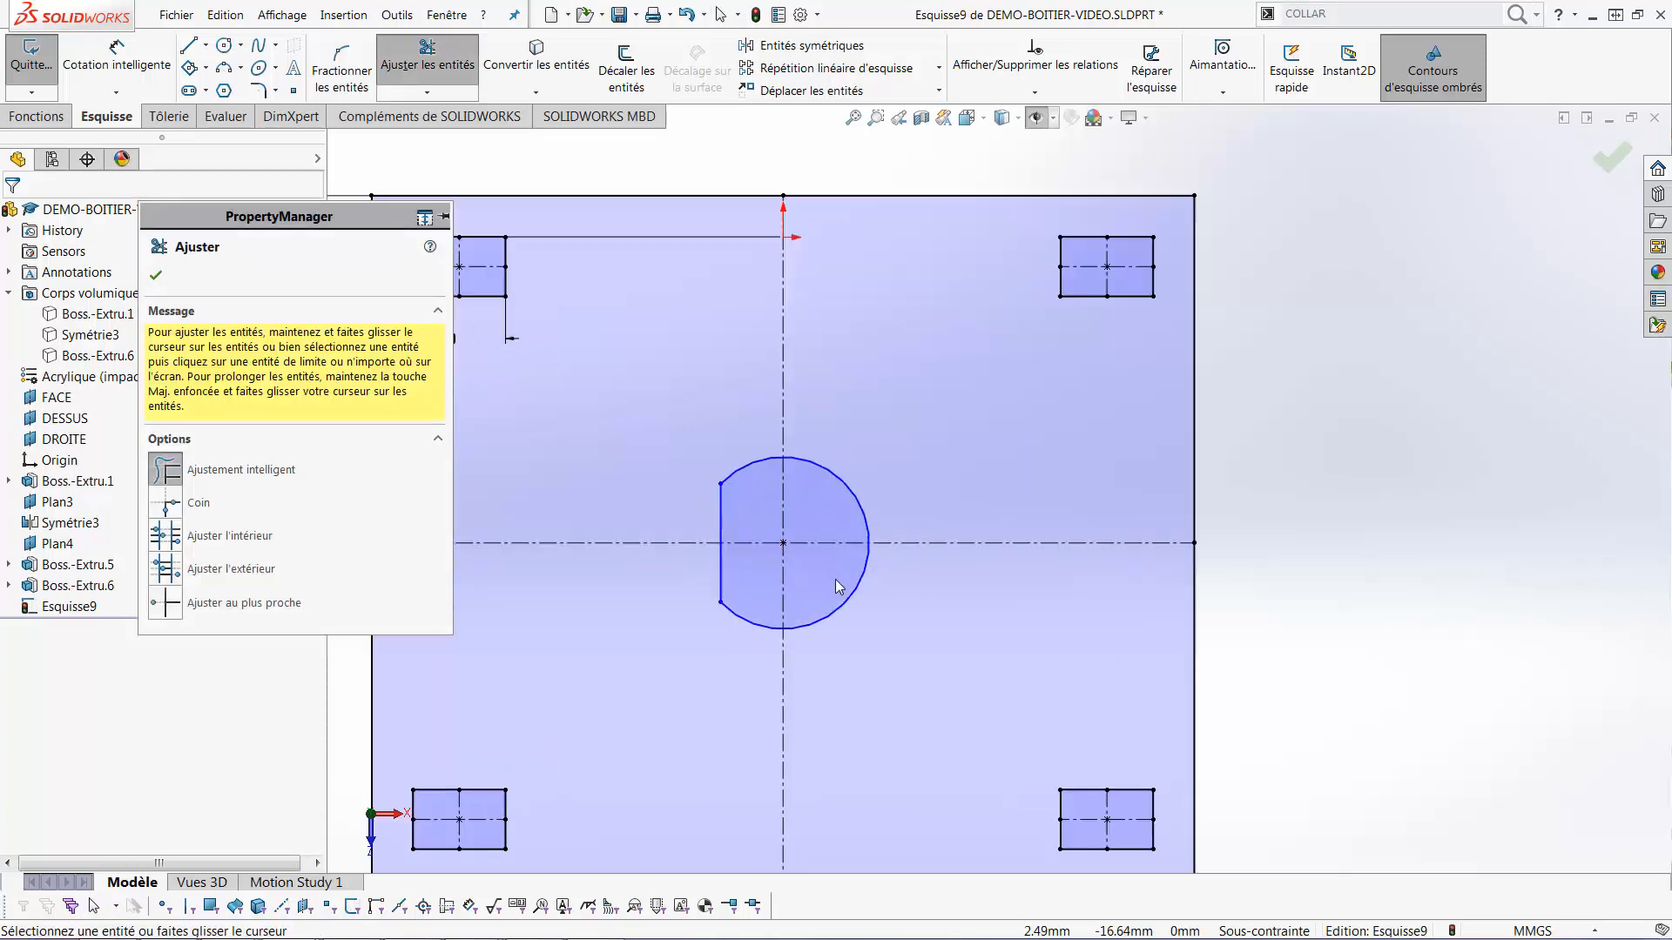
pyautogui.press('s')
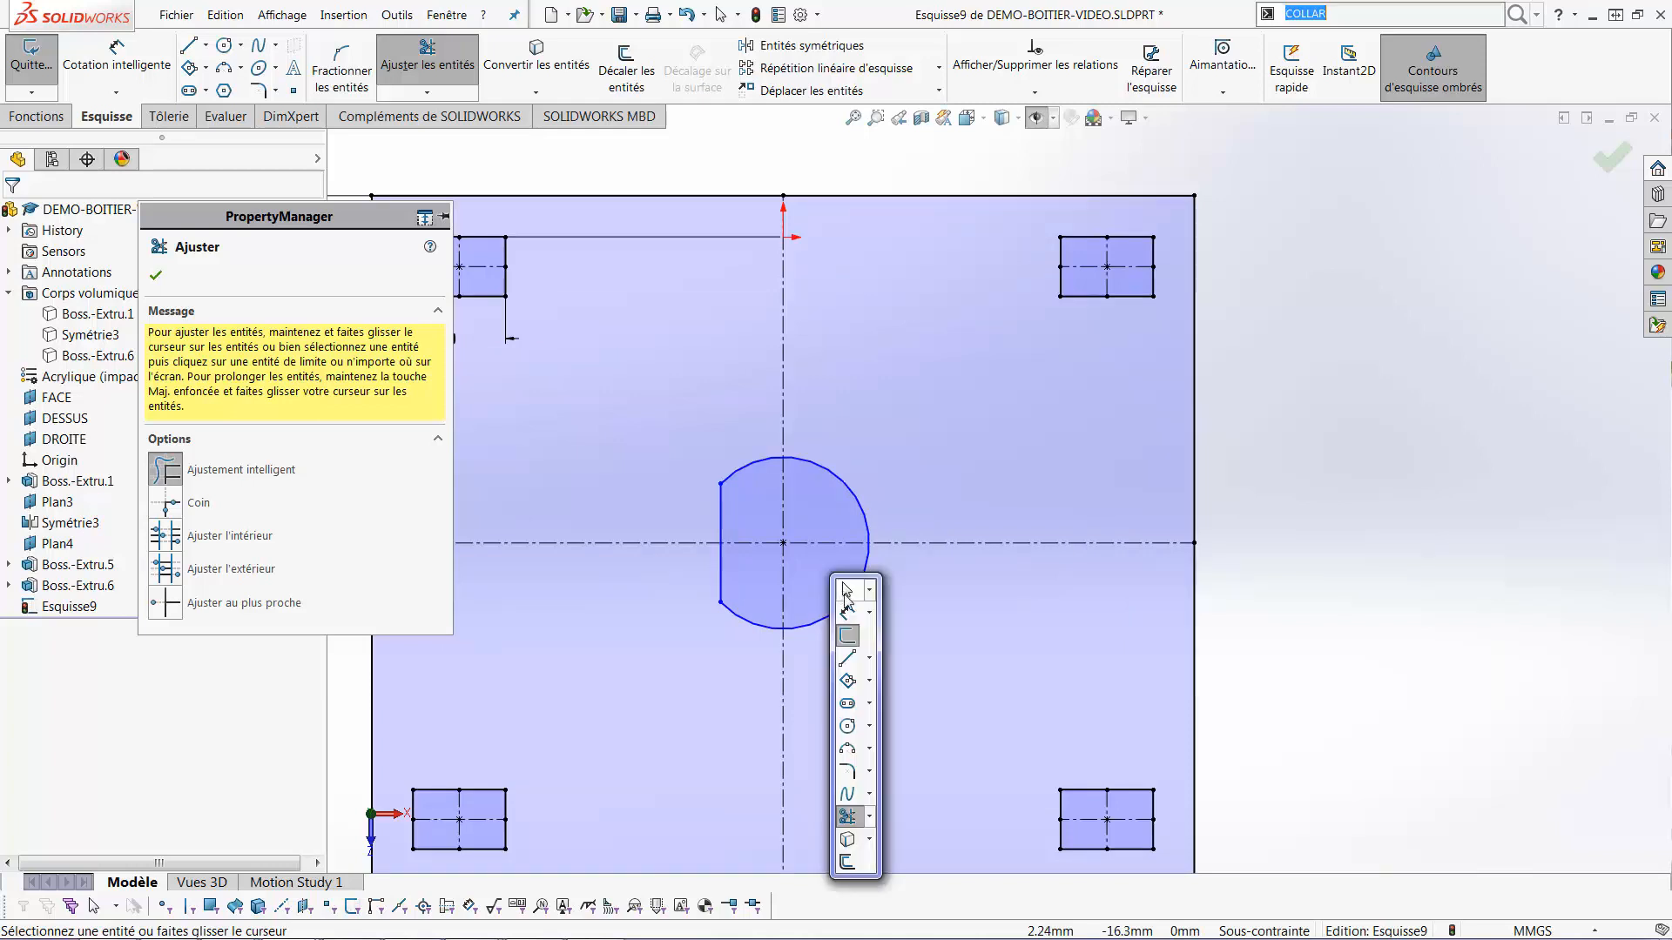
pyautogui.click(840, 592)
pyautogui.click(871, 534)
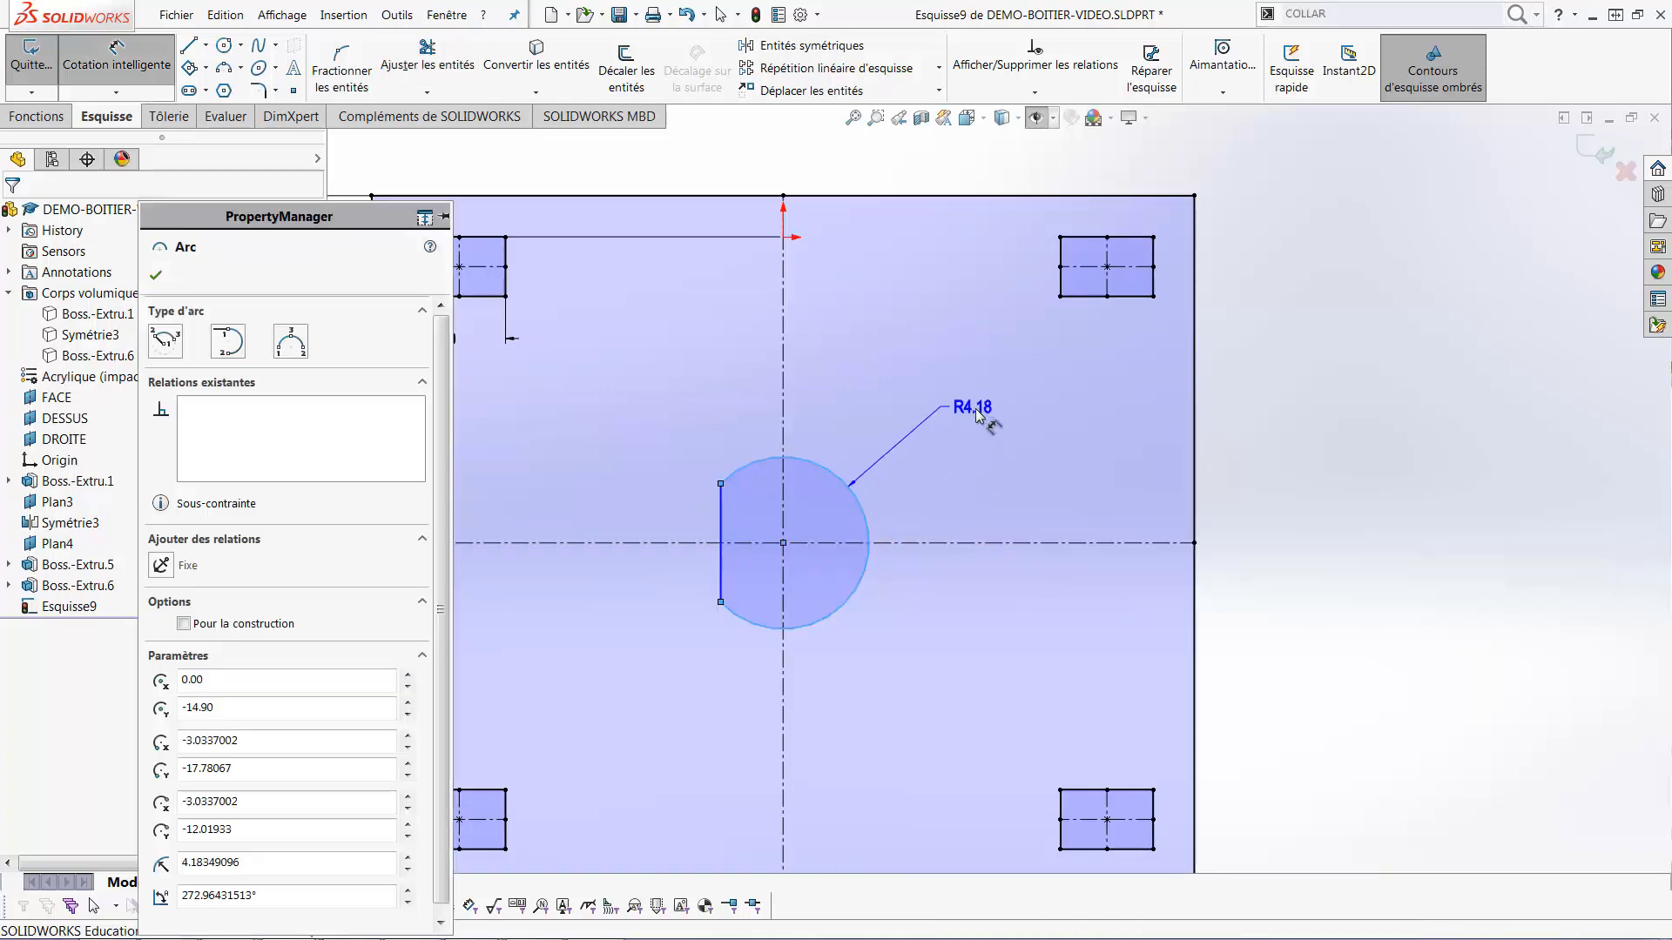
pyautogui.click(962, 433)
pyautogui.write('4.15')
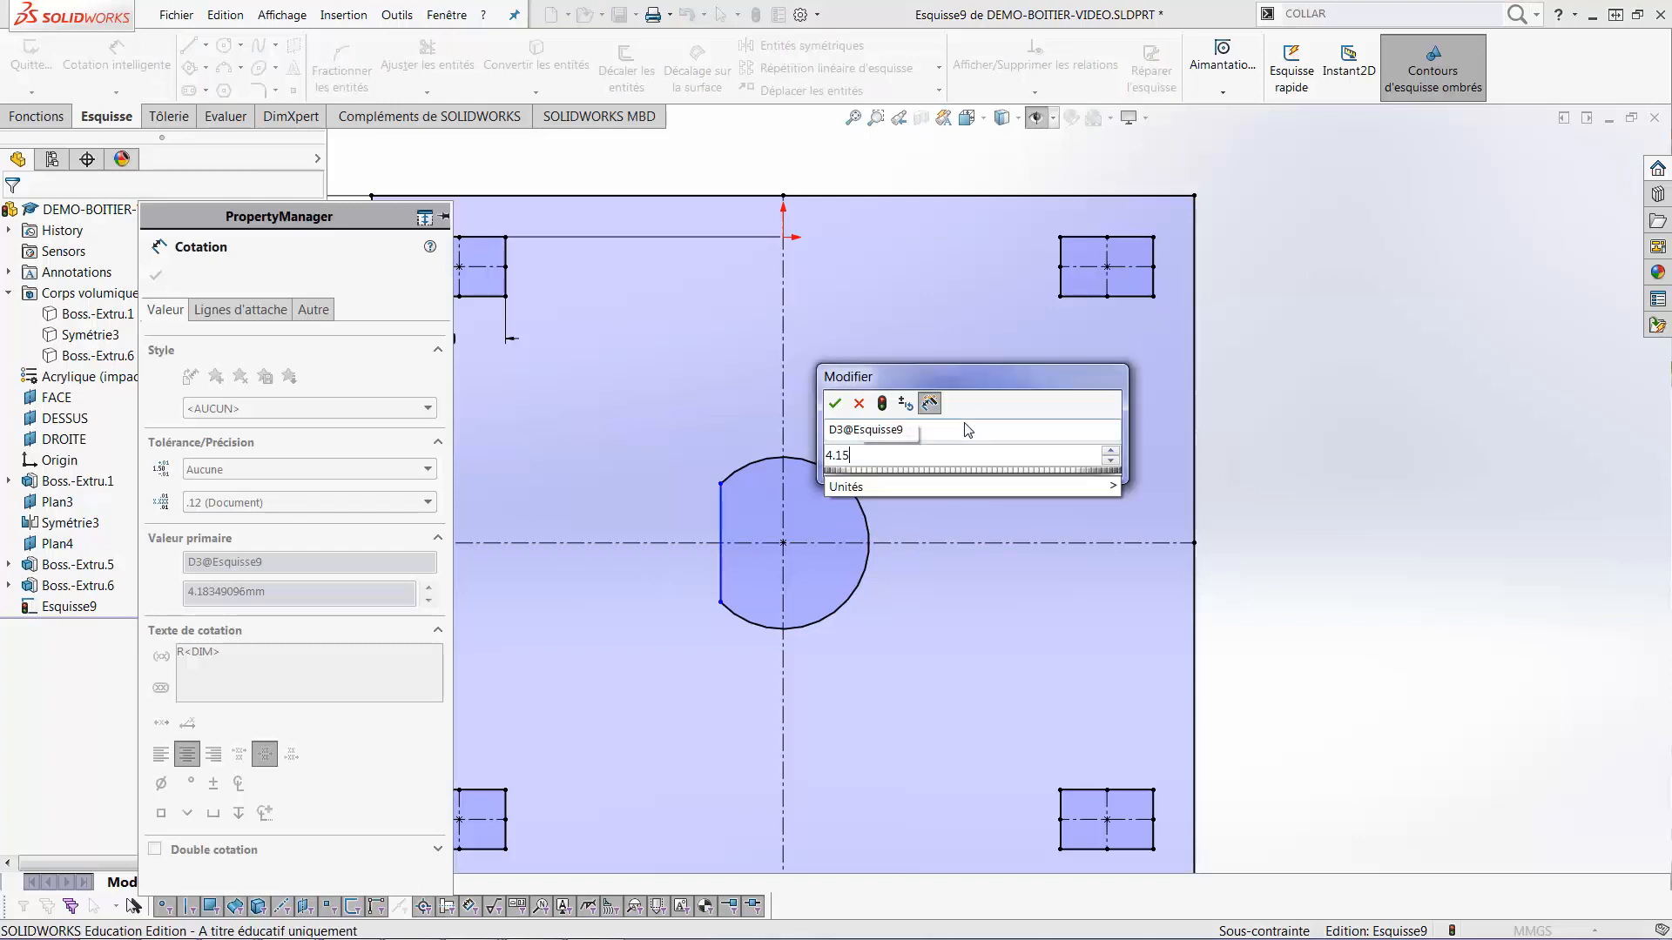
pyautogui.press('Return')
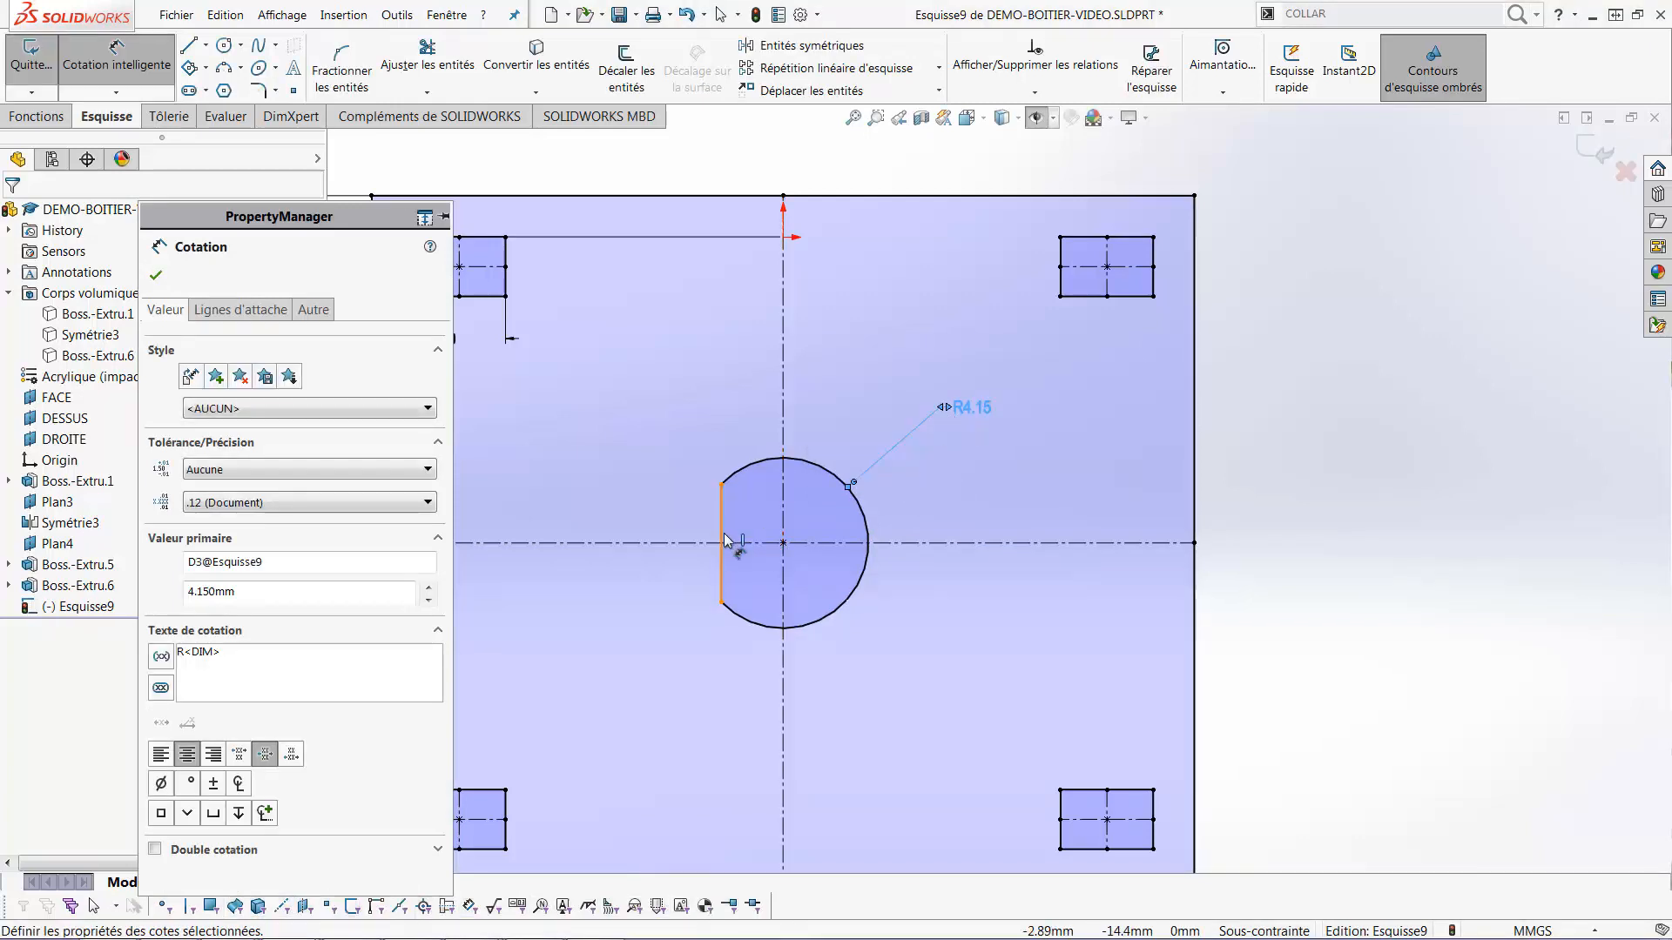
# Dimension the central hole's width from its flat side to the opposite side of the arc to 7.85 mm
pyautogui.click(724, 540)
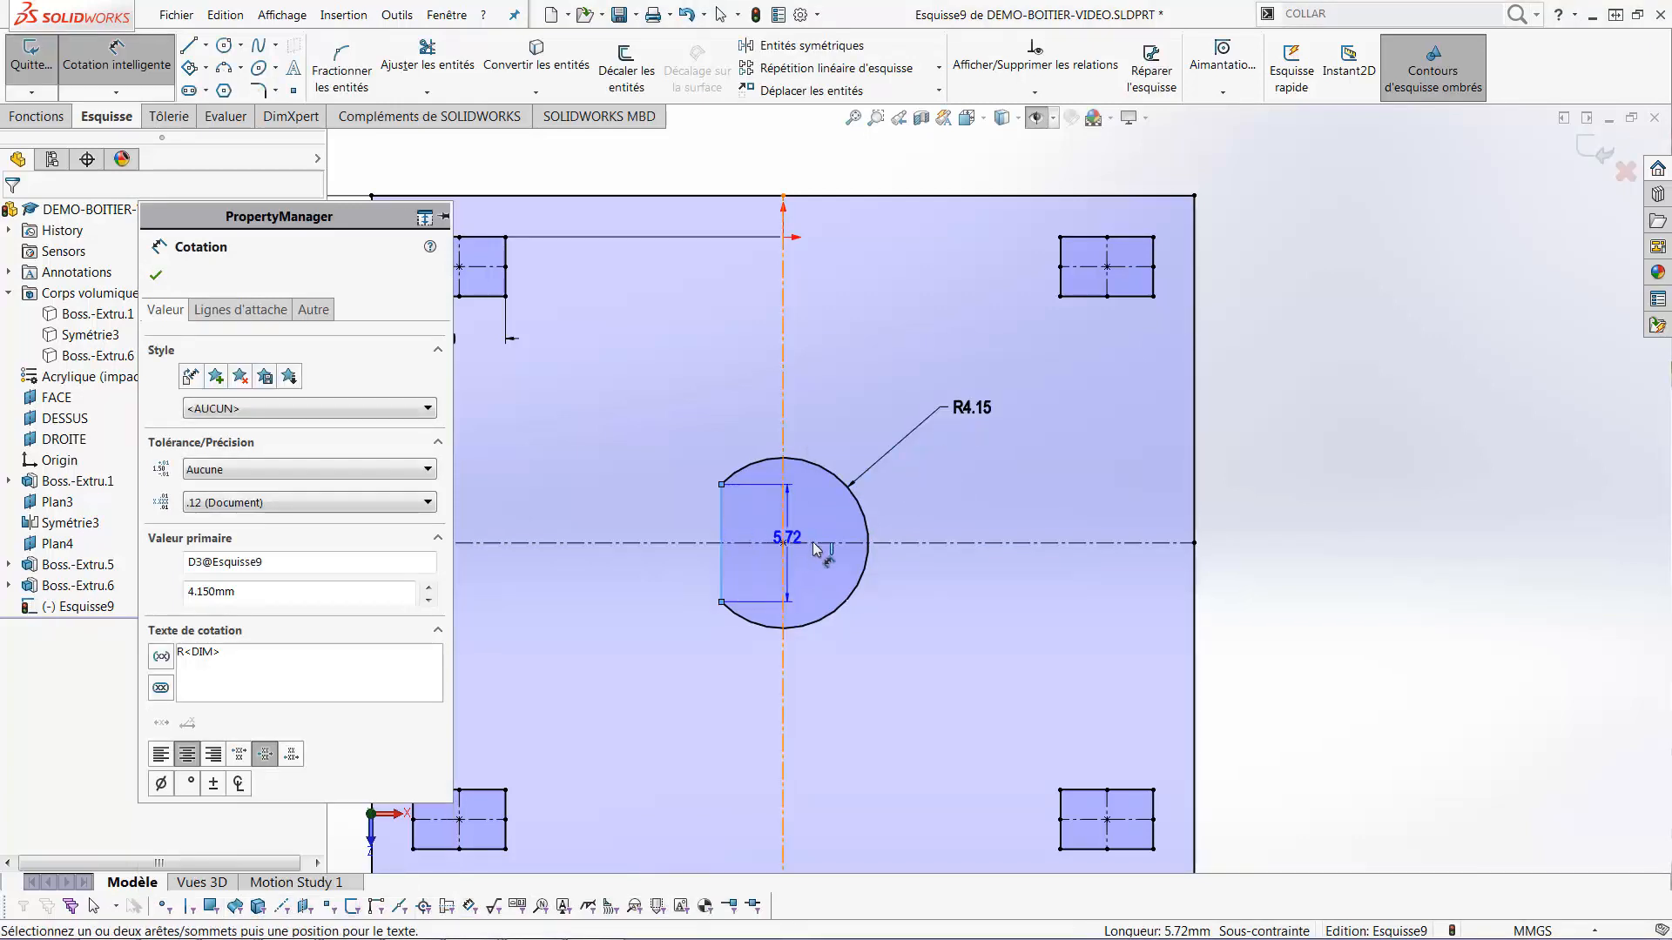
pyautogui.click(866, 550)
pyautogui.click(833, 680)
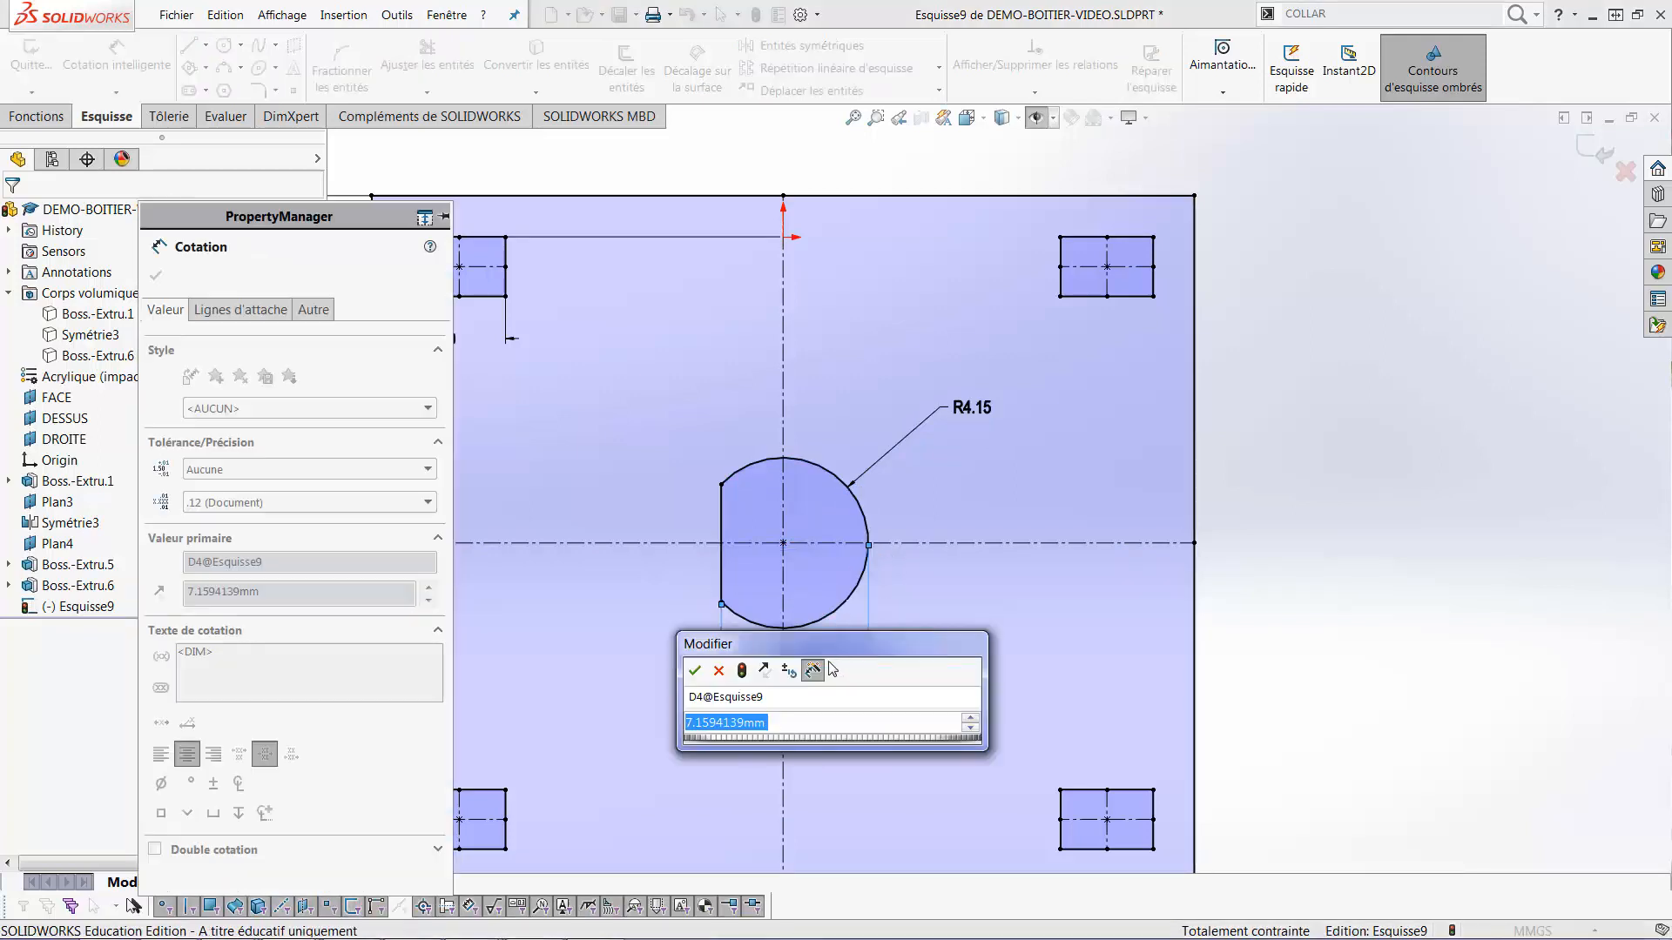
pyautogui.write('7.85')
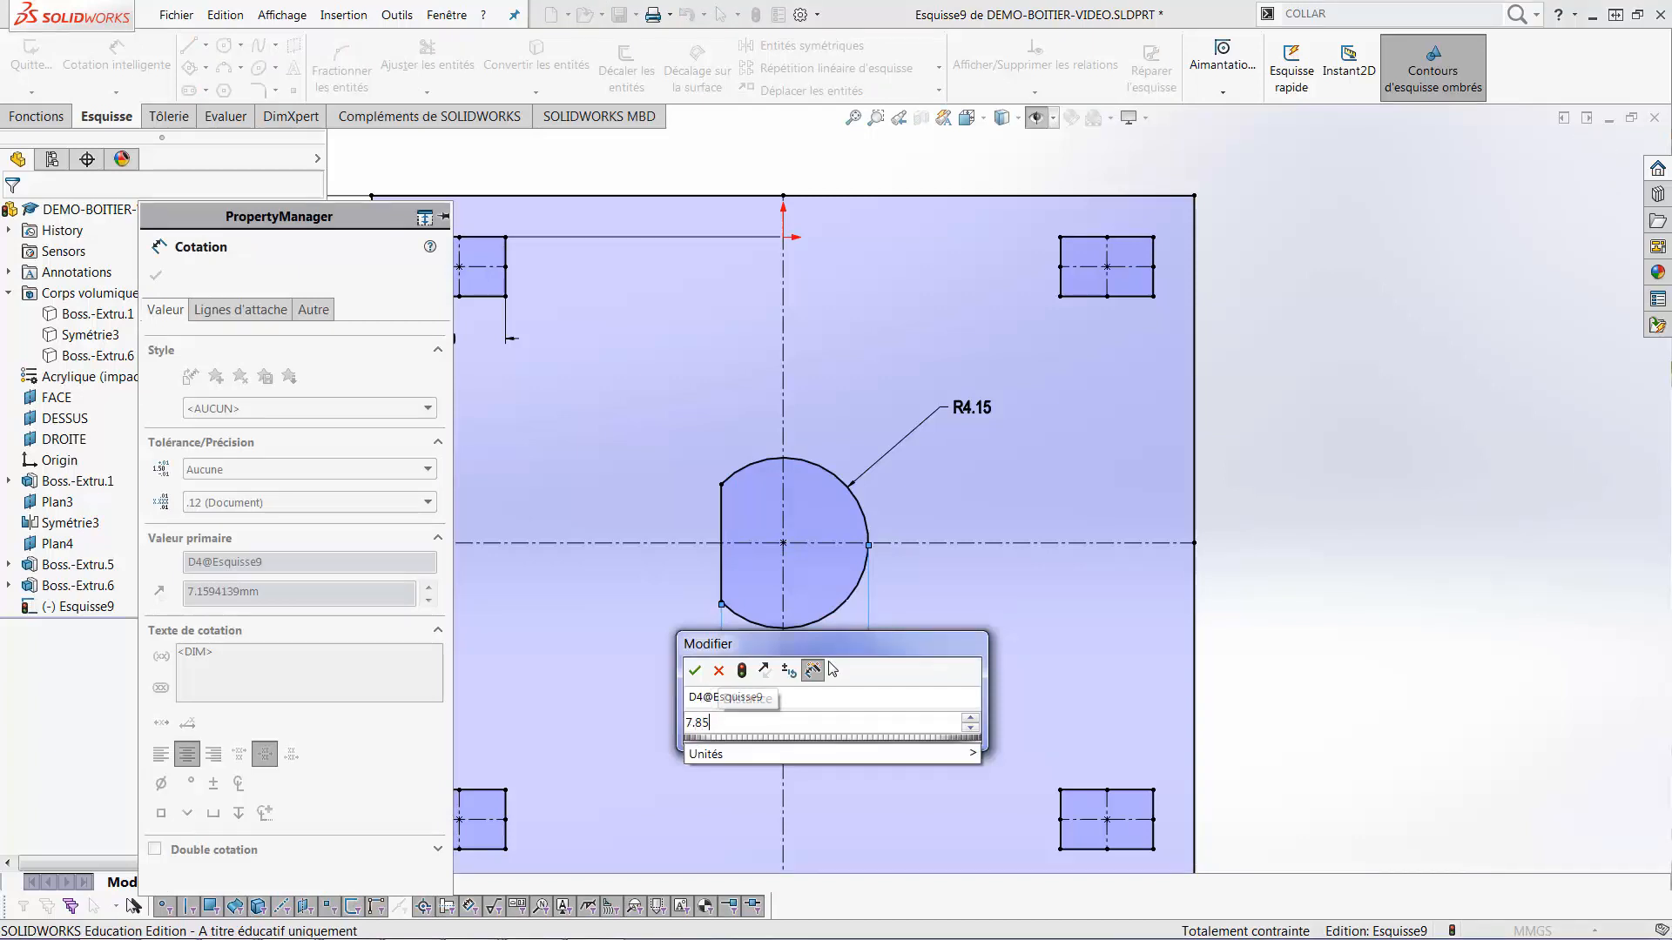
pyautogui.press('Return')
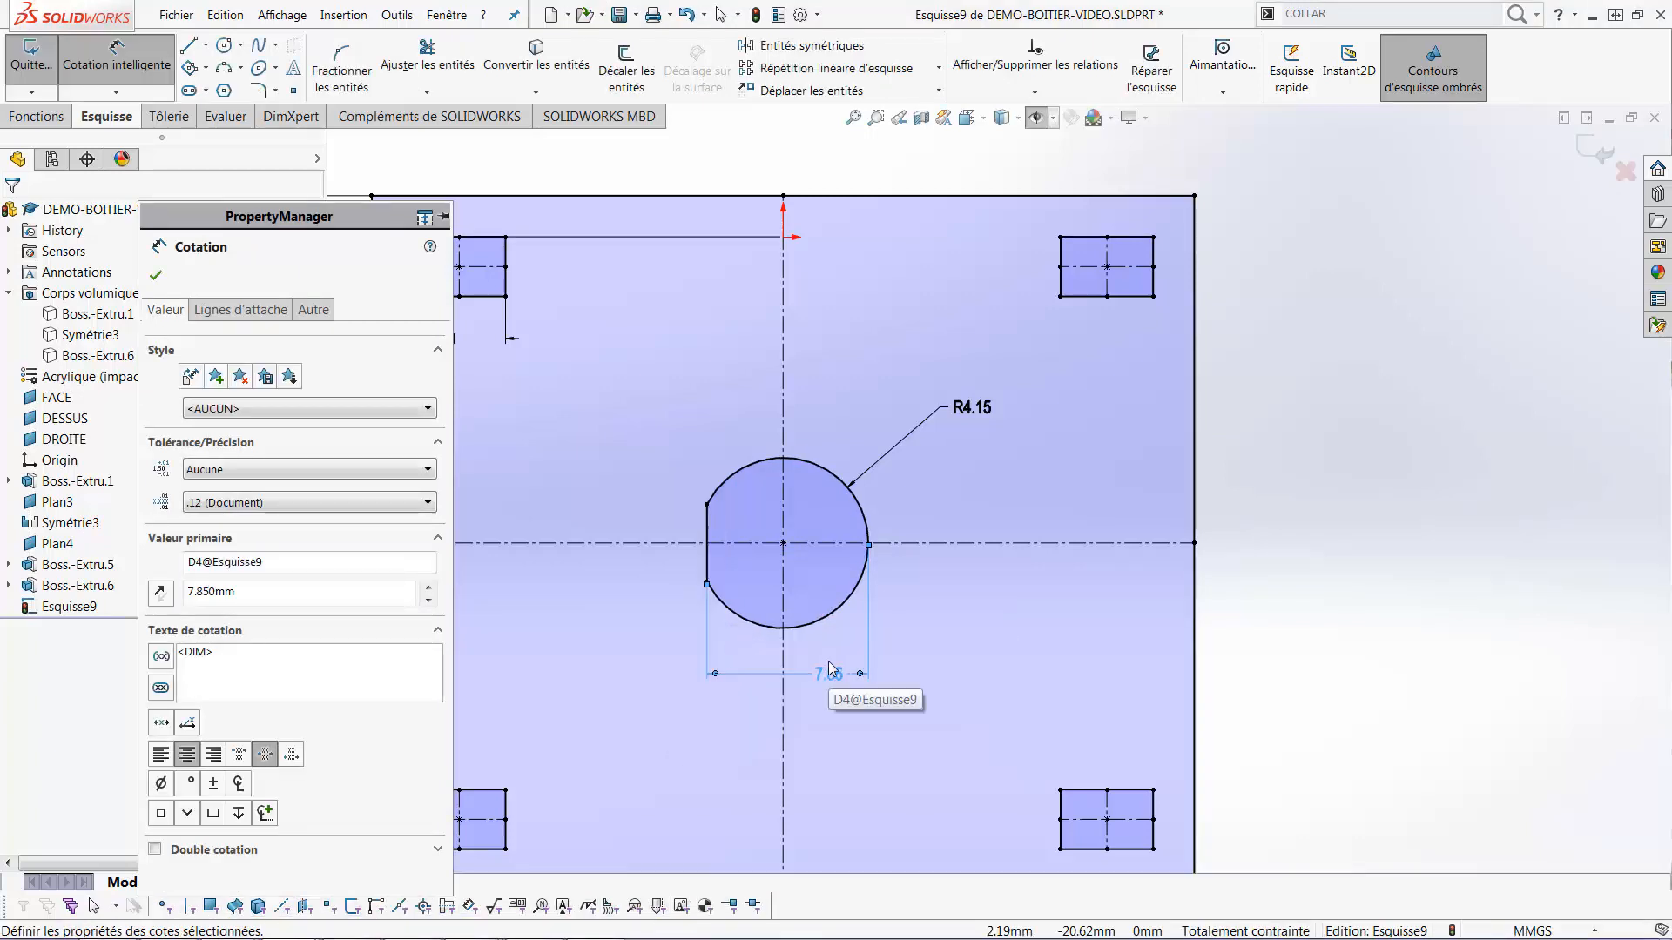
pyautogui.press('Escape')
# Draw a horizontal construction line joining the midpoints of the two upper small rectangles' facing sides
pyautogui.scroll(1, 984, 578)
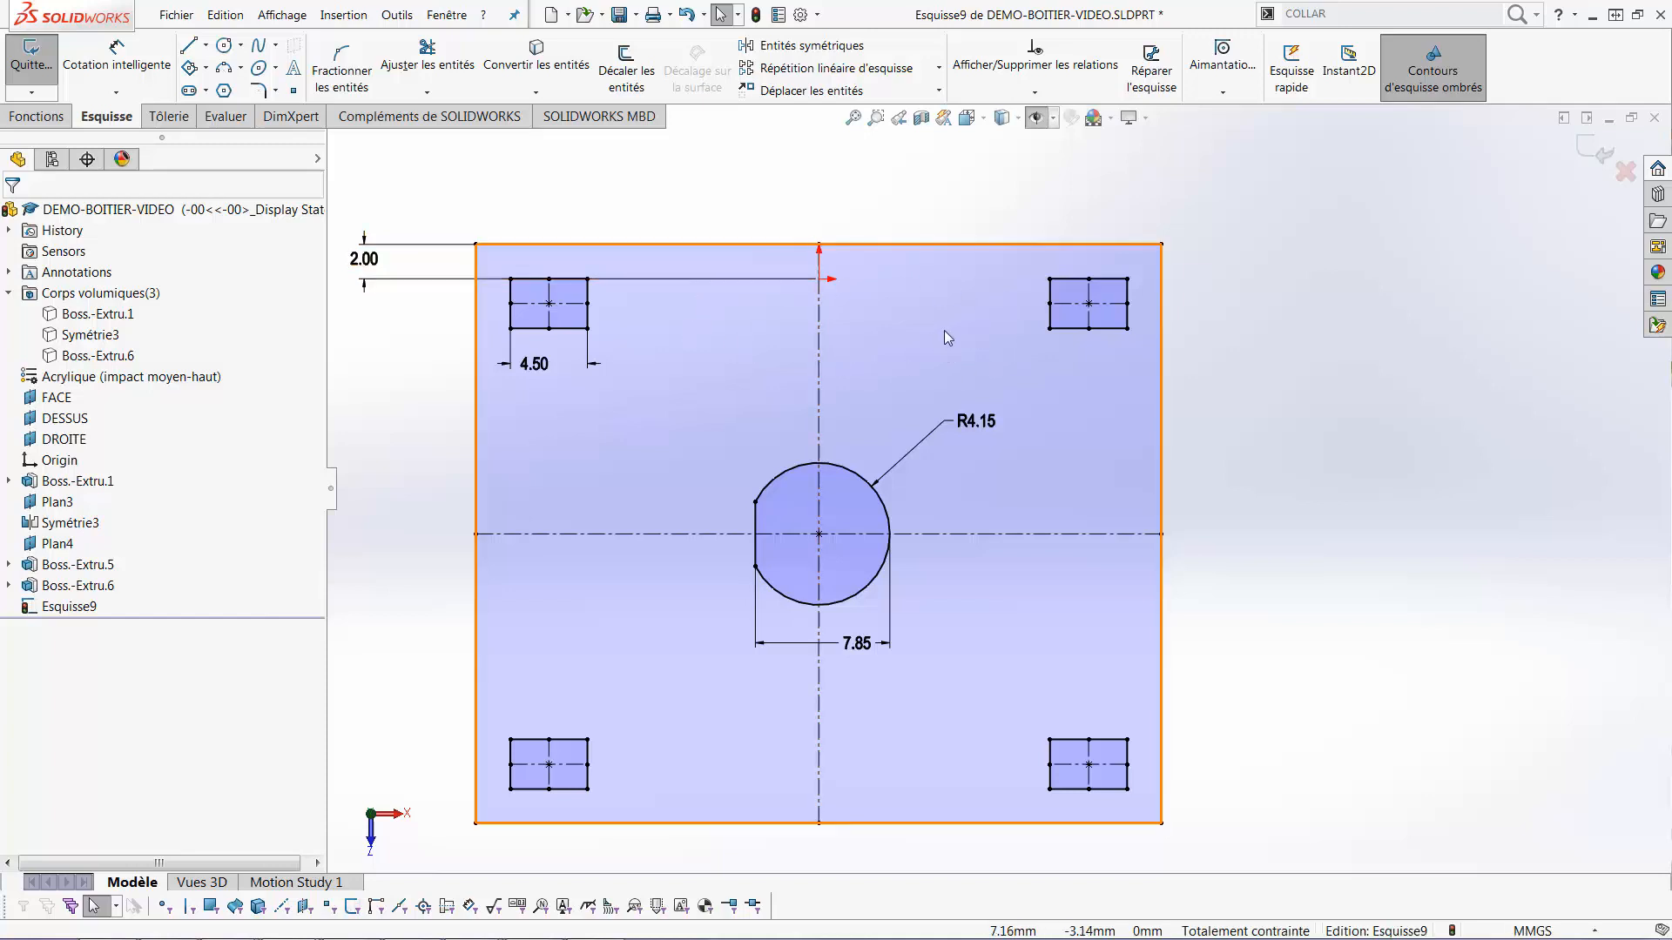
pyautogui.press('l')
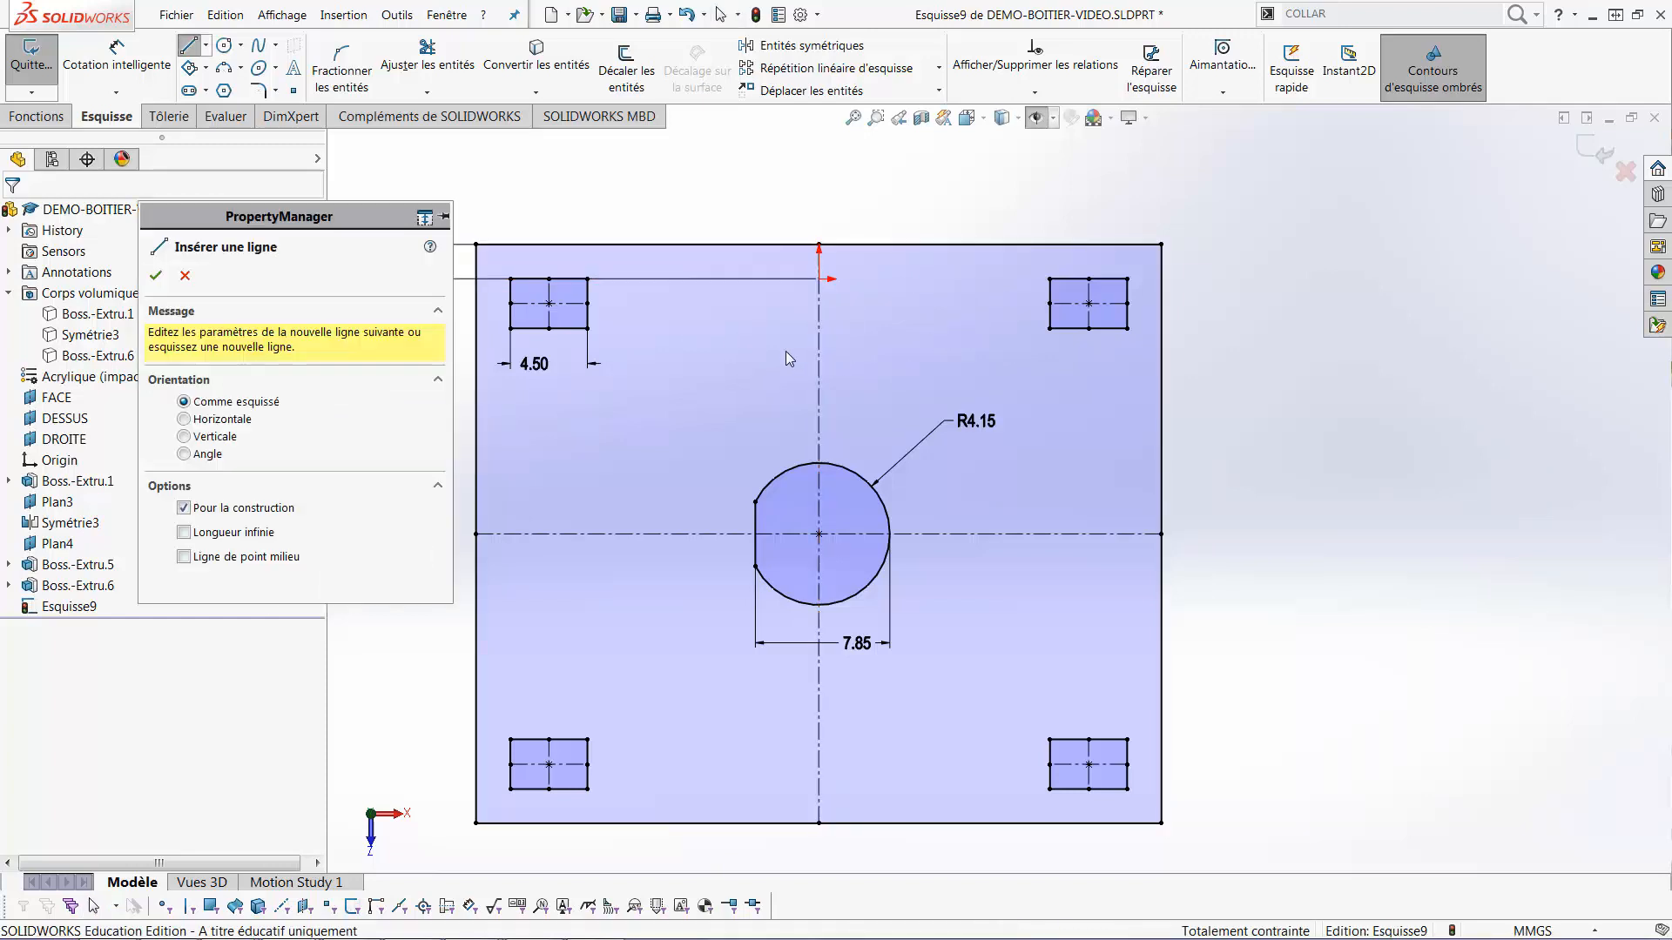
pyautogui.click(599, 306)
pyautogui.click(1050, 304)
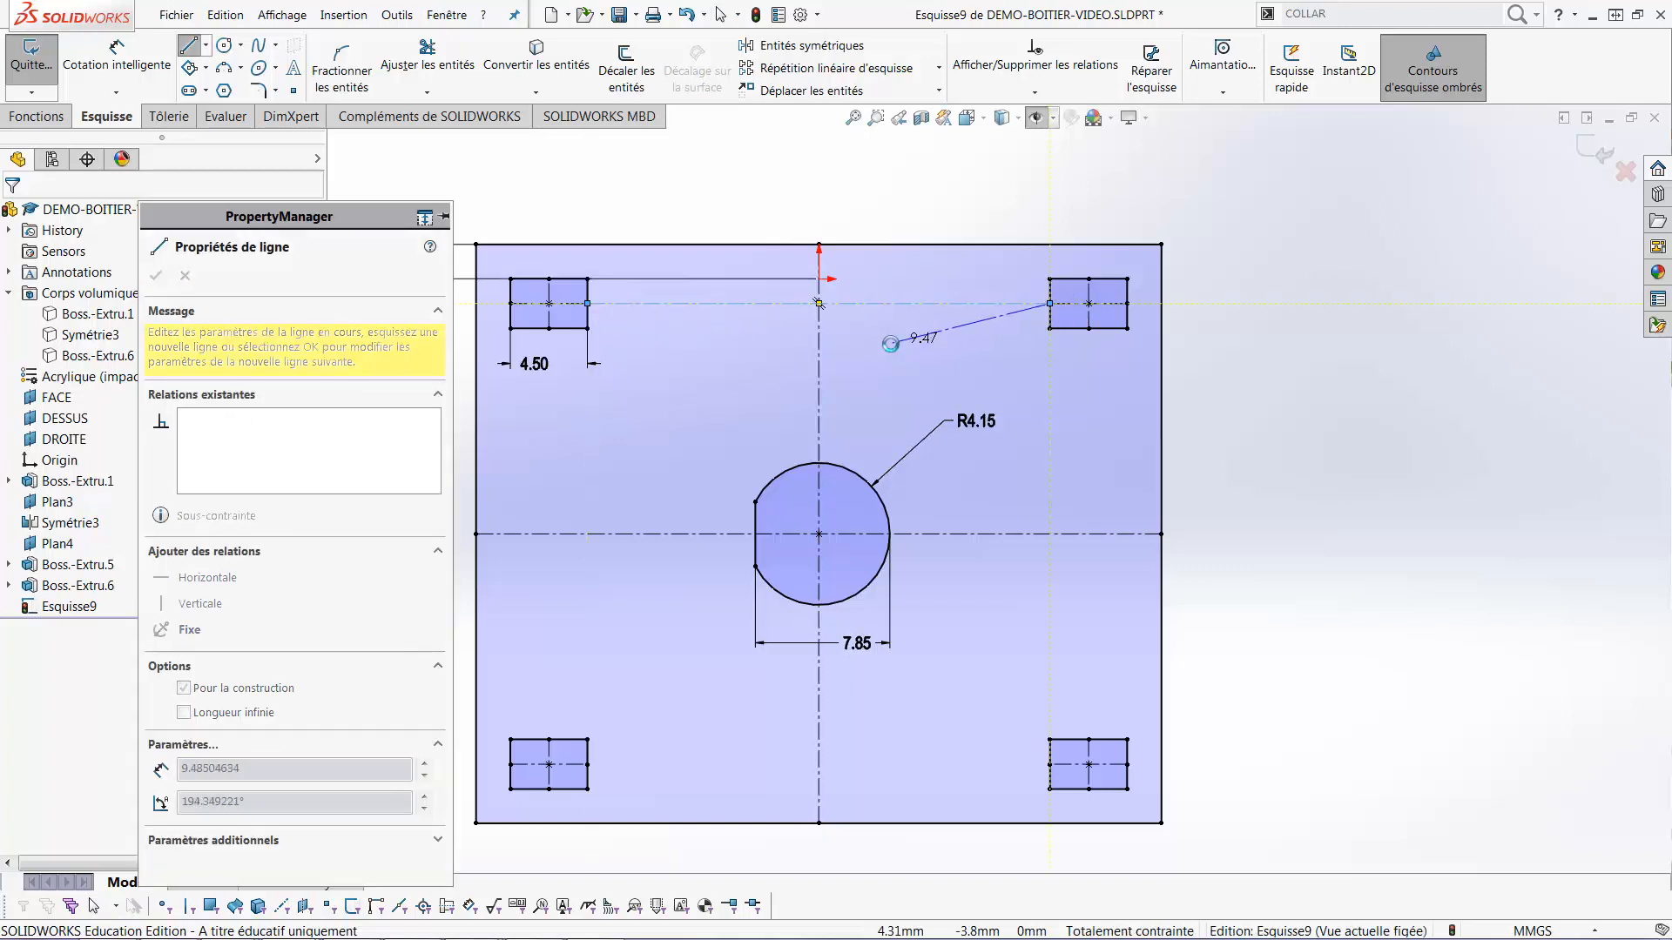
pyautogui.press('Escape')
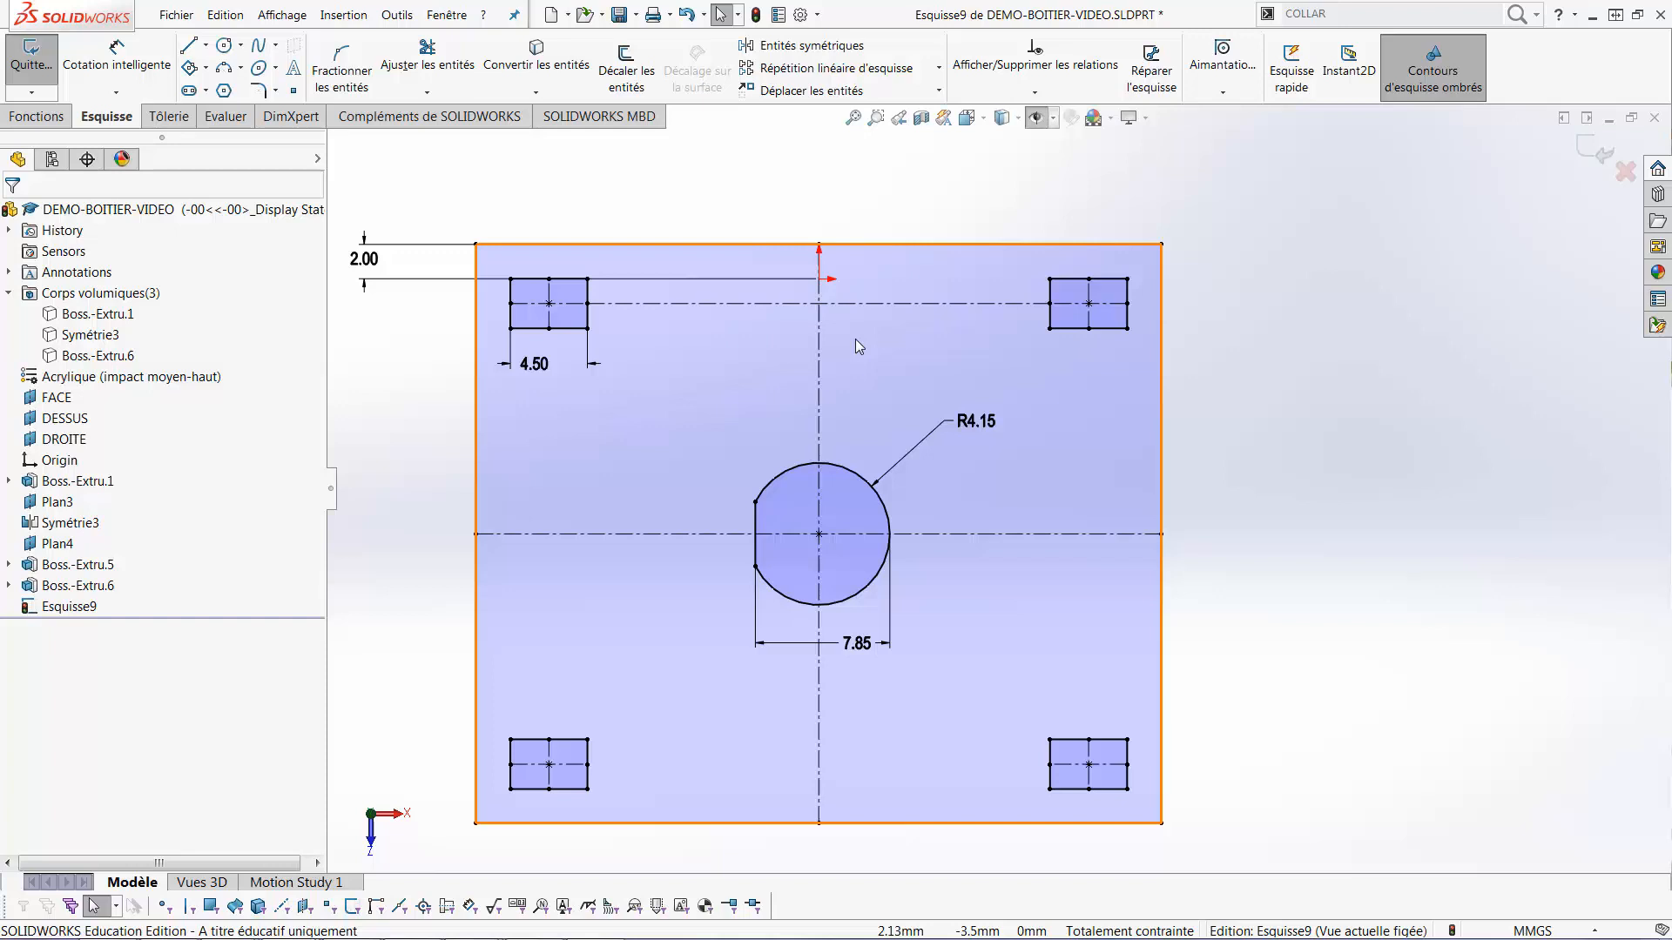
# Sketch a centre rectangle about 13.1 mm by 2.9 mm at the midpoint of the upper construction line
pyautogui.moveTo(855, 337); pyautogui.dragTo(840, 350, button='right')
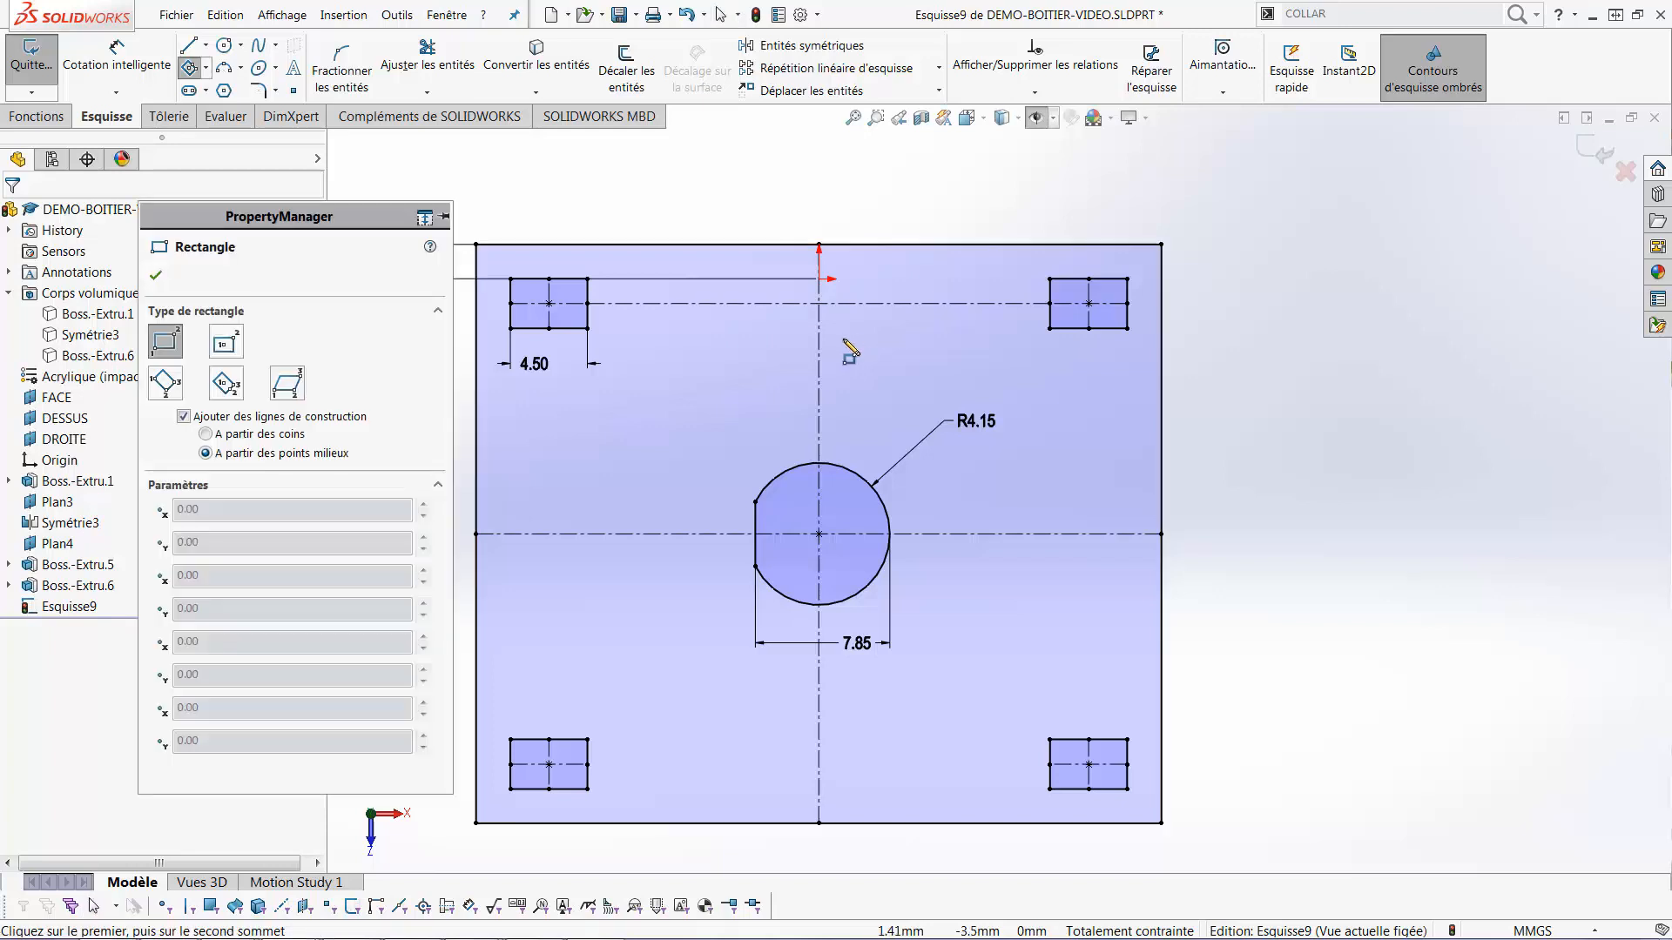
pyautogui.click(226, 342)
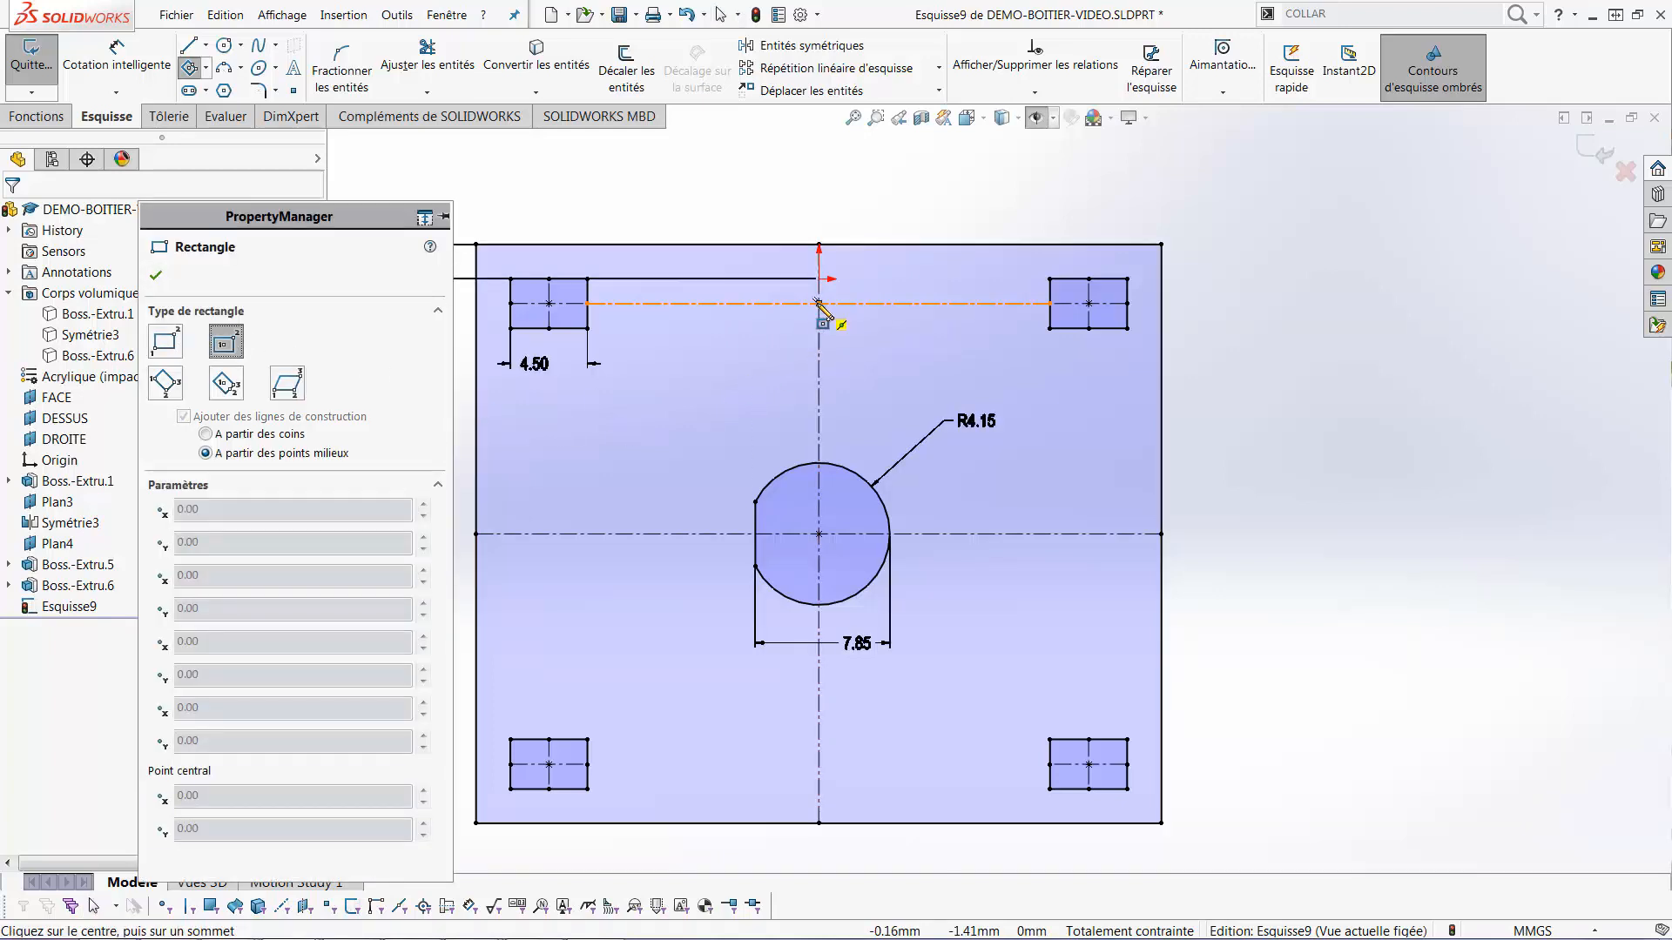
pyautogui.click(818, 303)
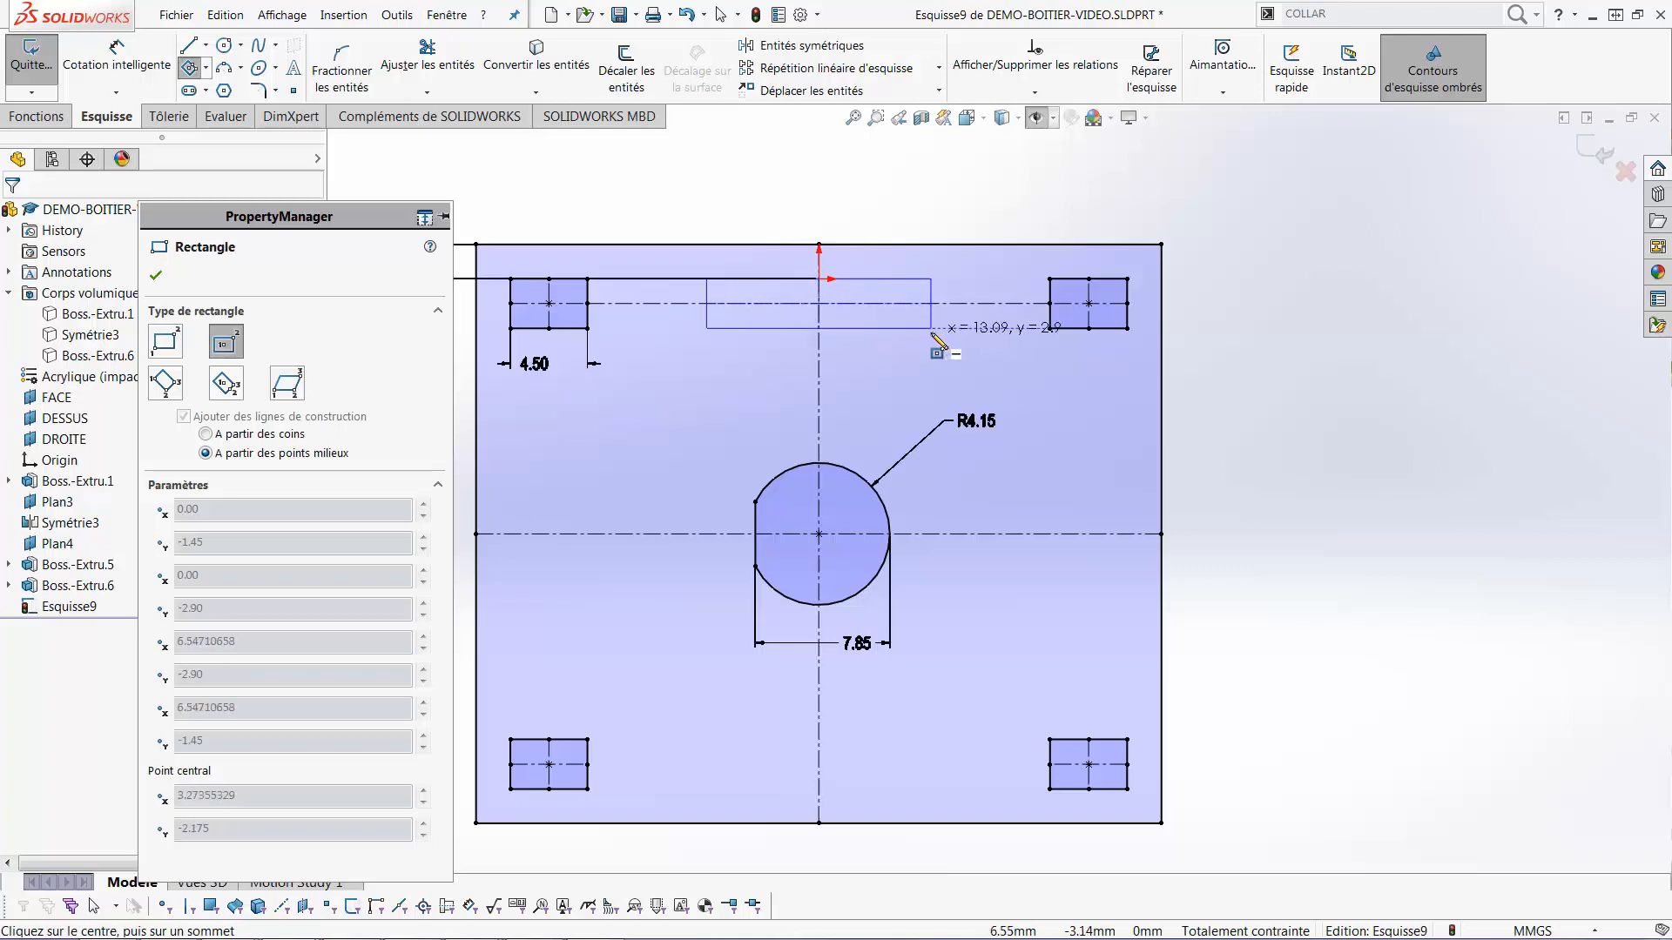
pyautogui.click(931, 329)
pyautogui.press('Escape')
# Dimension the upper middle rectangle's width to 13+0.2 mm
pyautogui.press('s')
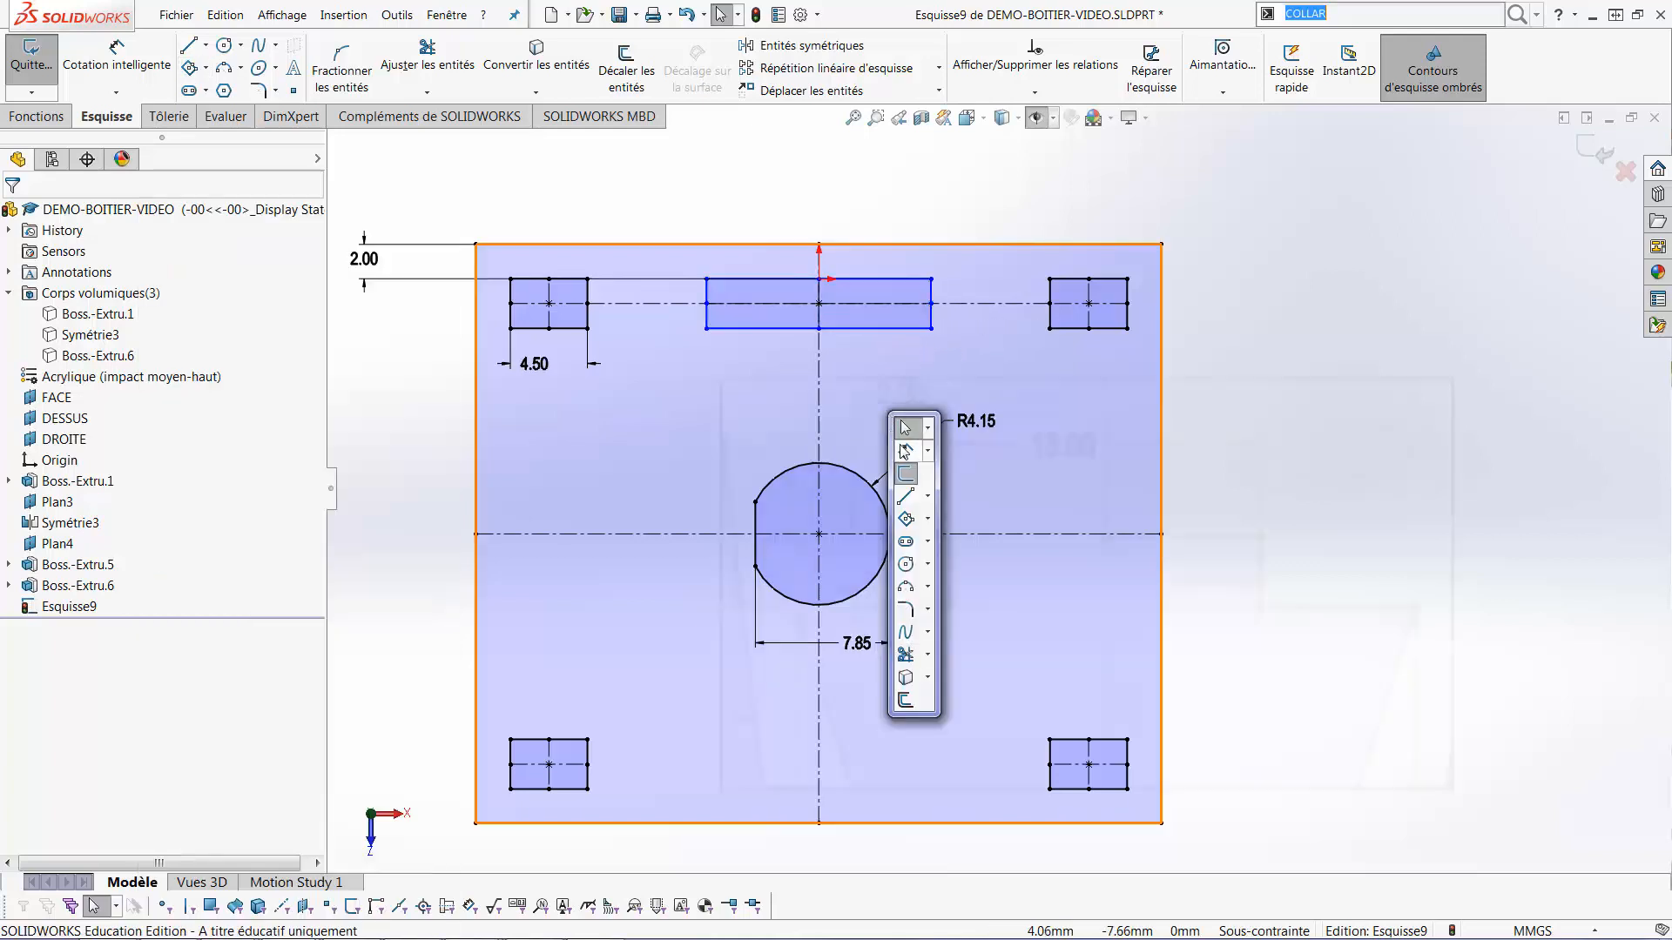
pyautogui.click(909, 434)
pyautogui.click(857, 328)
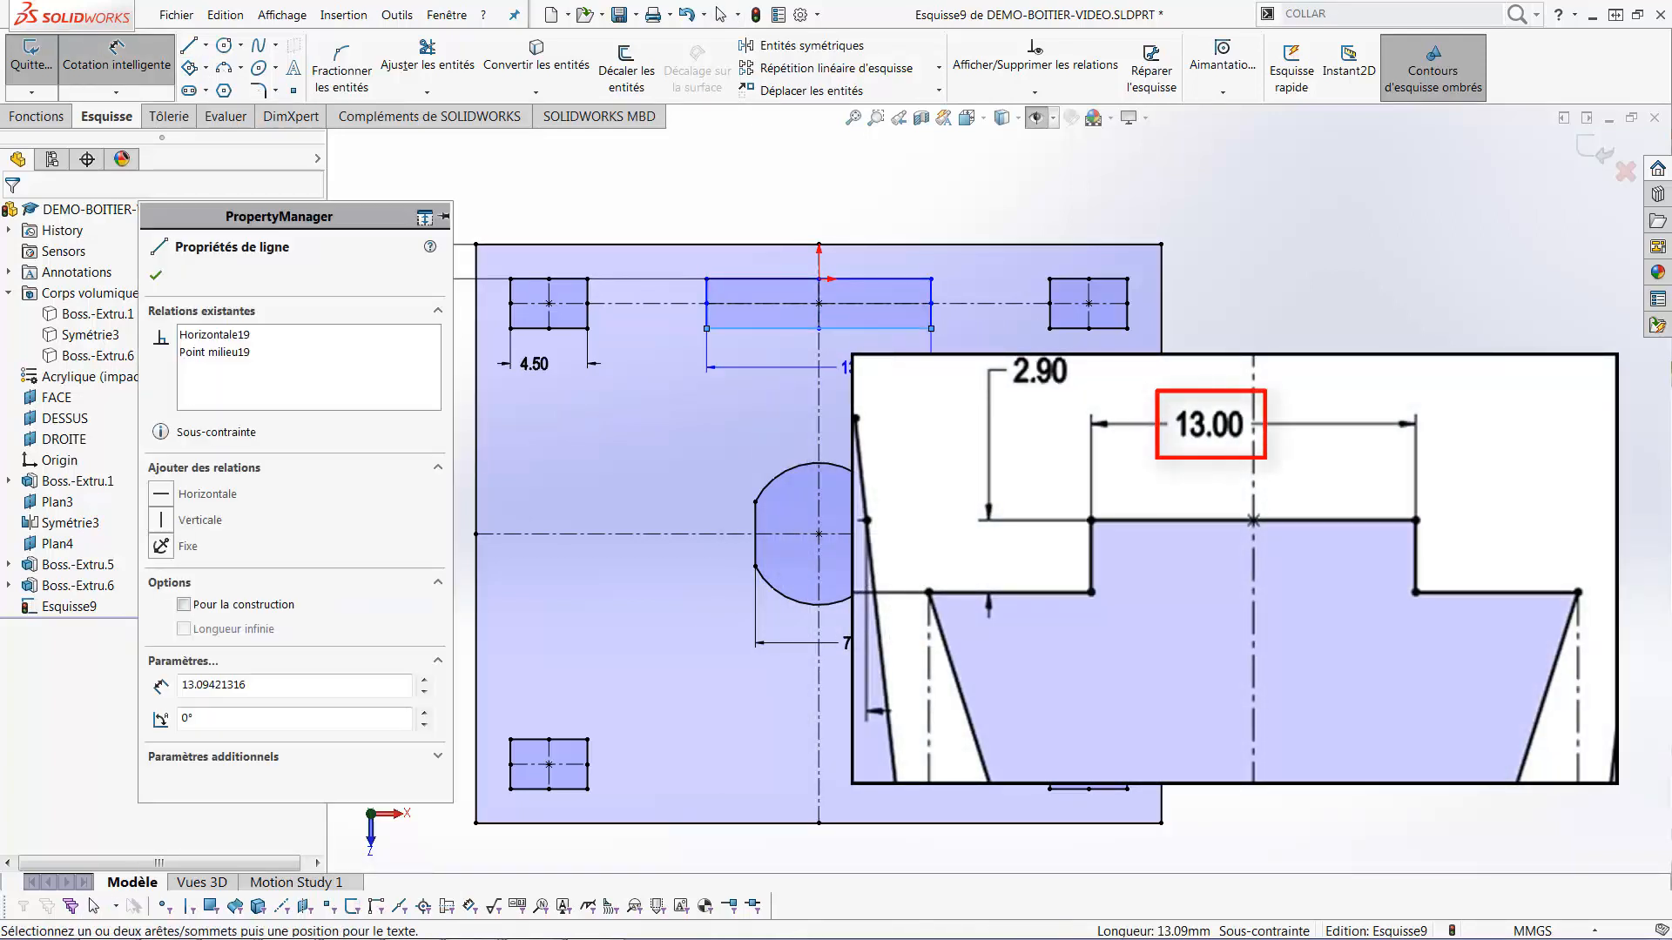
pyautogui.click(858, 376)
pyautogui.write('13.')
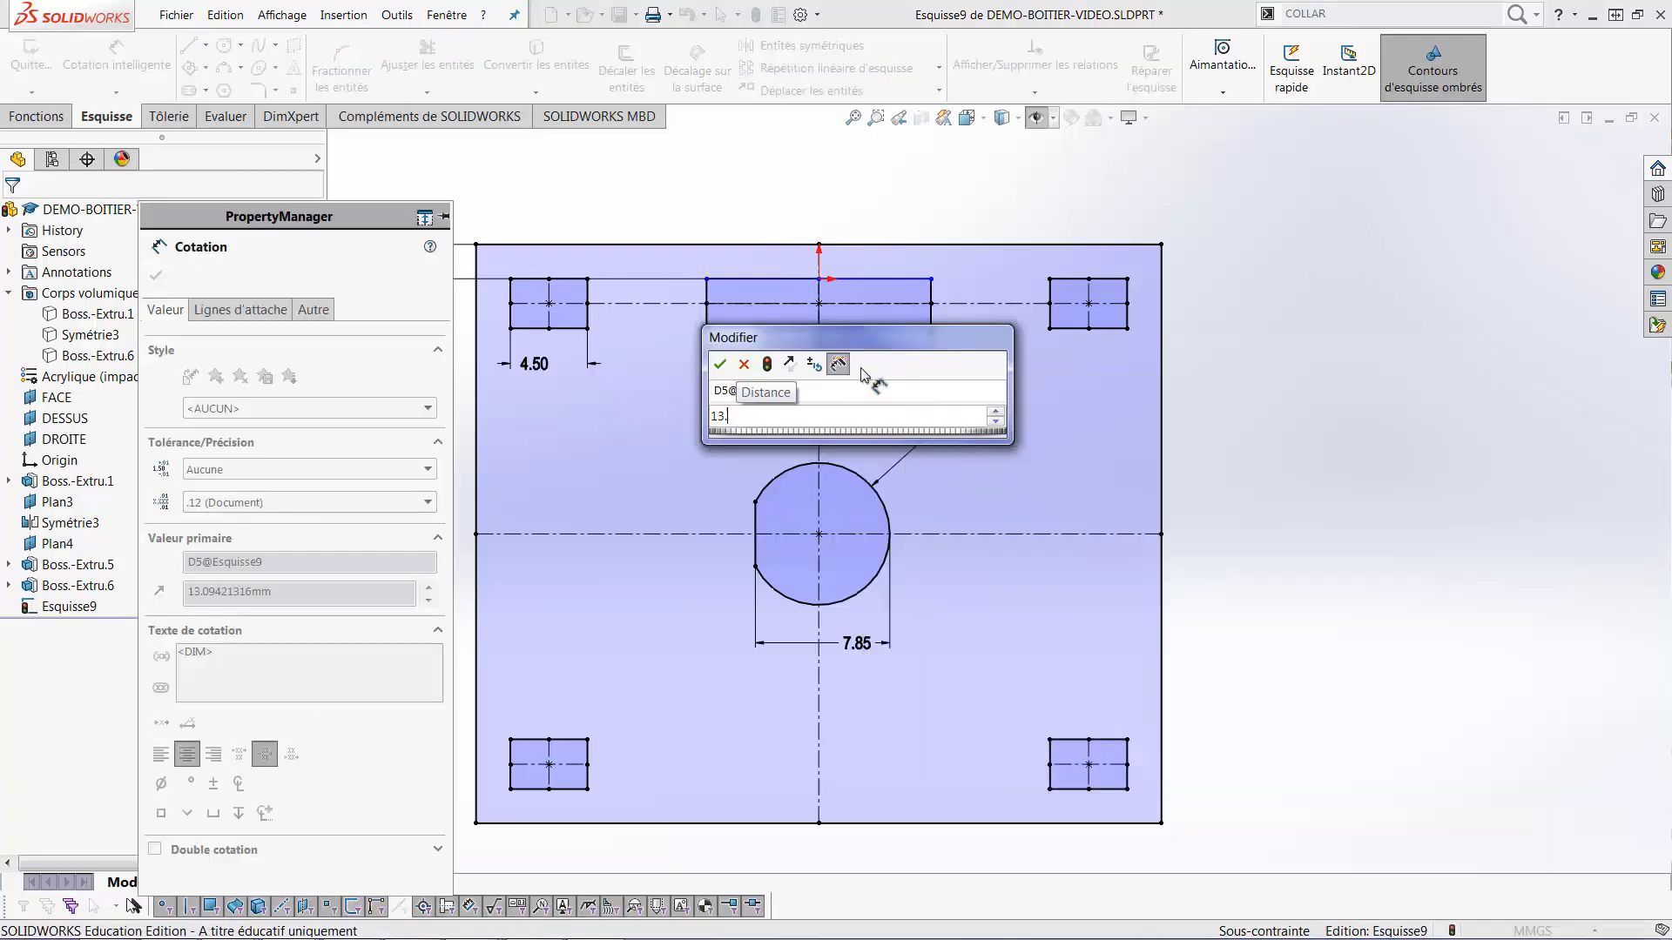
pyautogui.press('BackSpace')
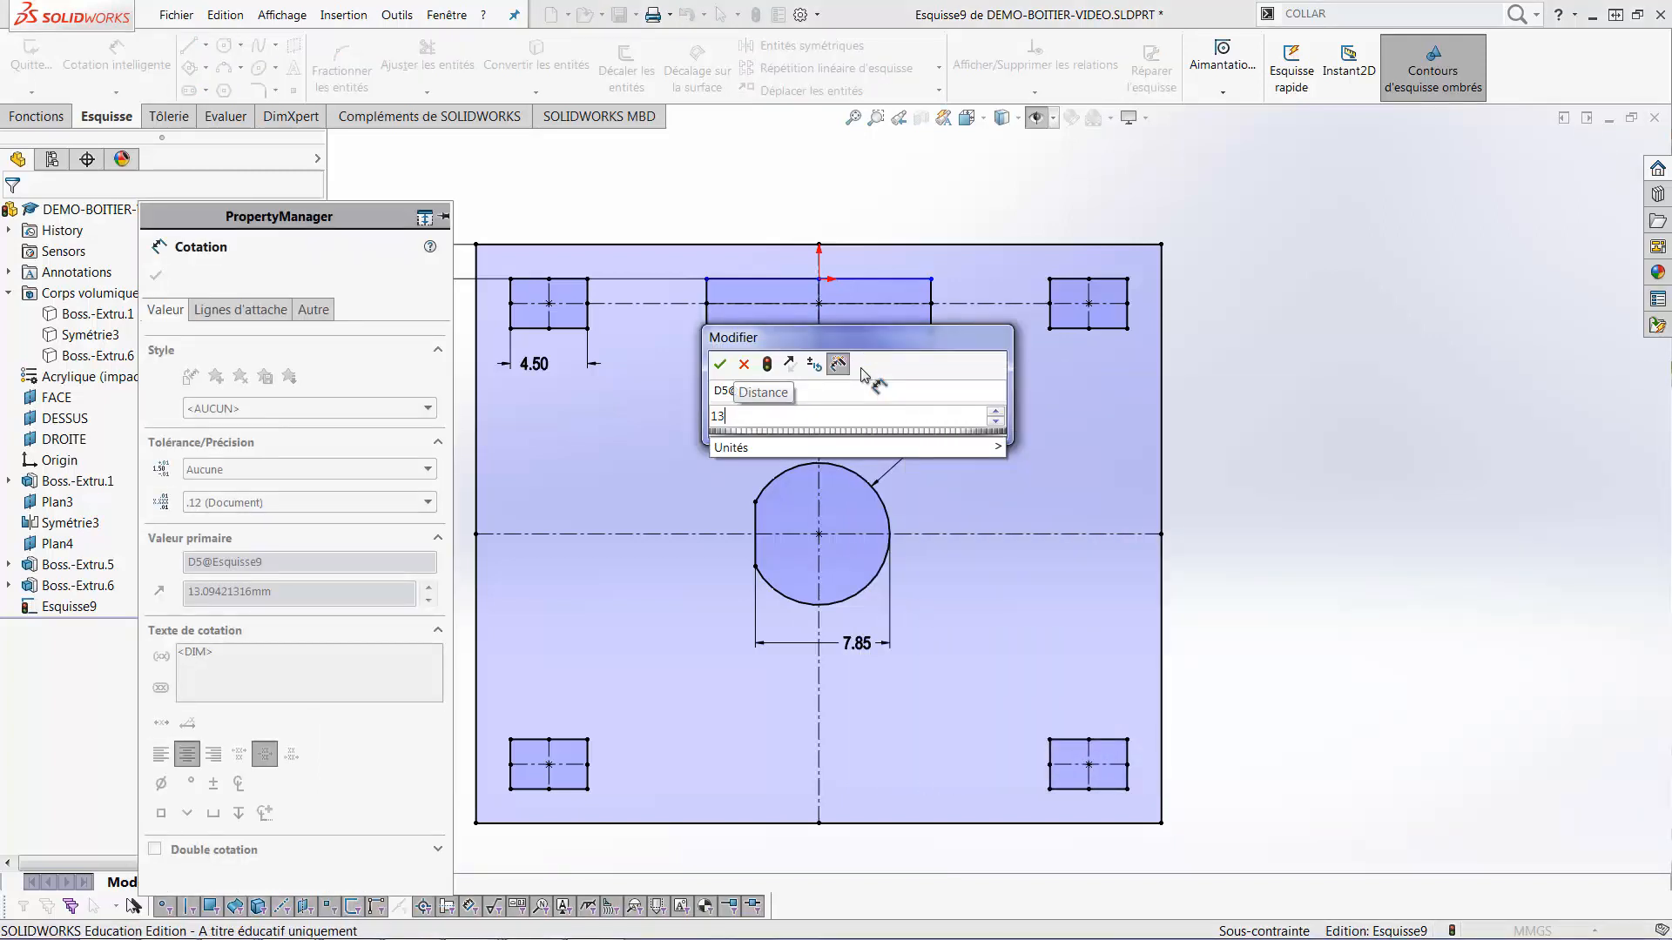
pyautogui.write('+')
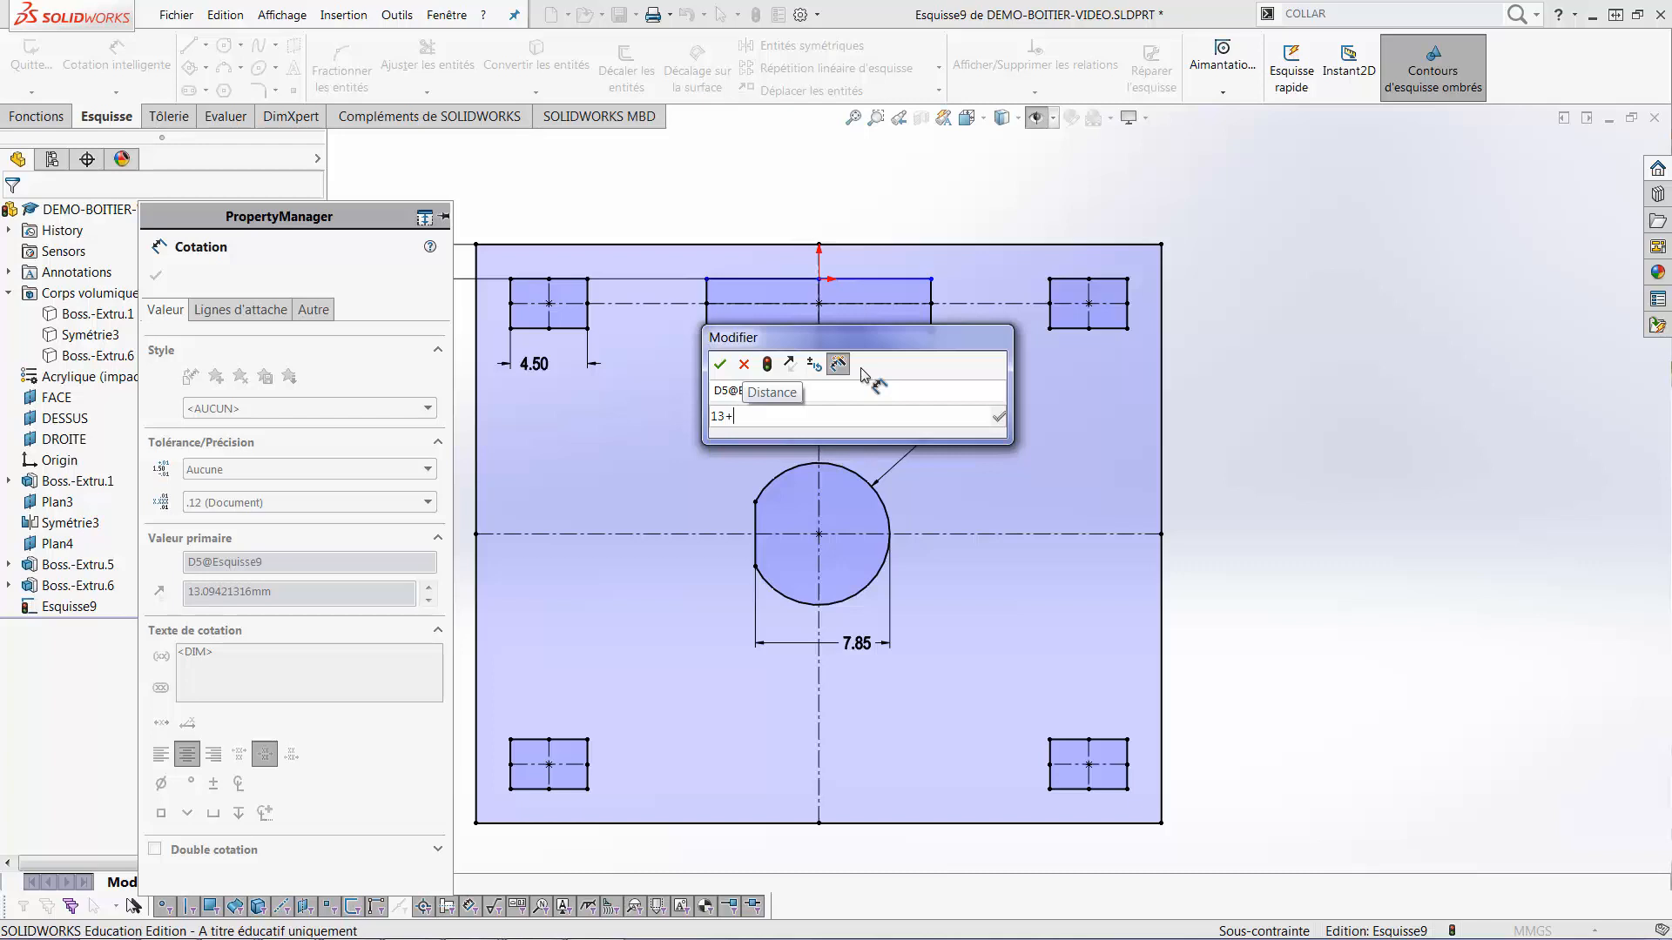
pyautogui.write('0')
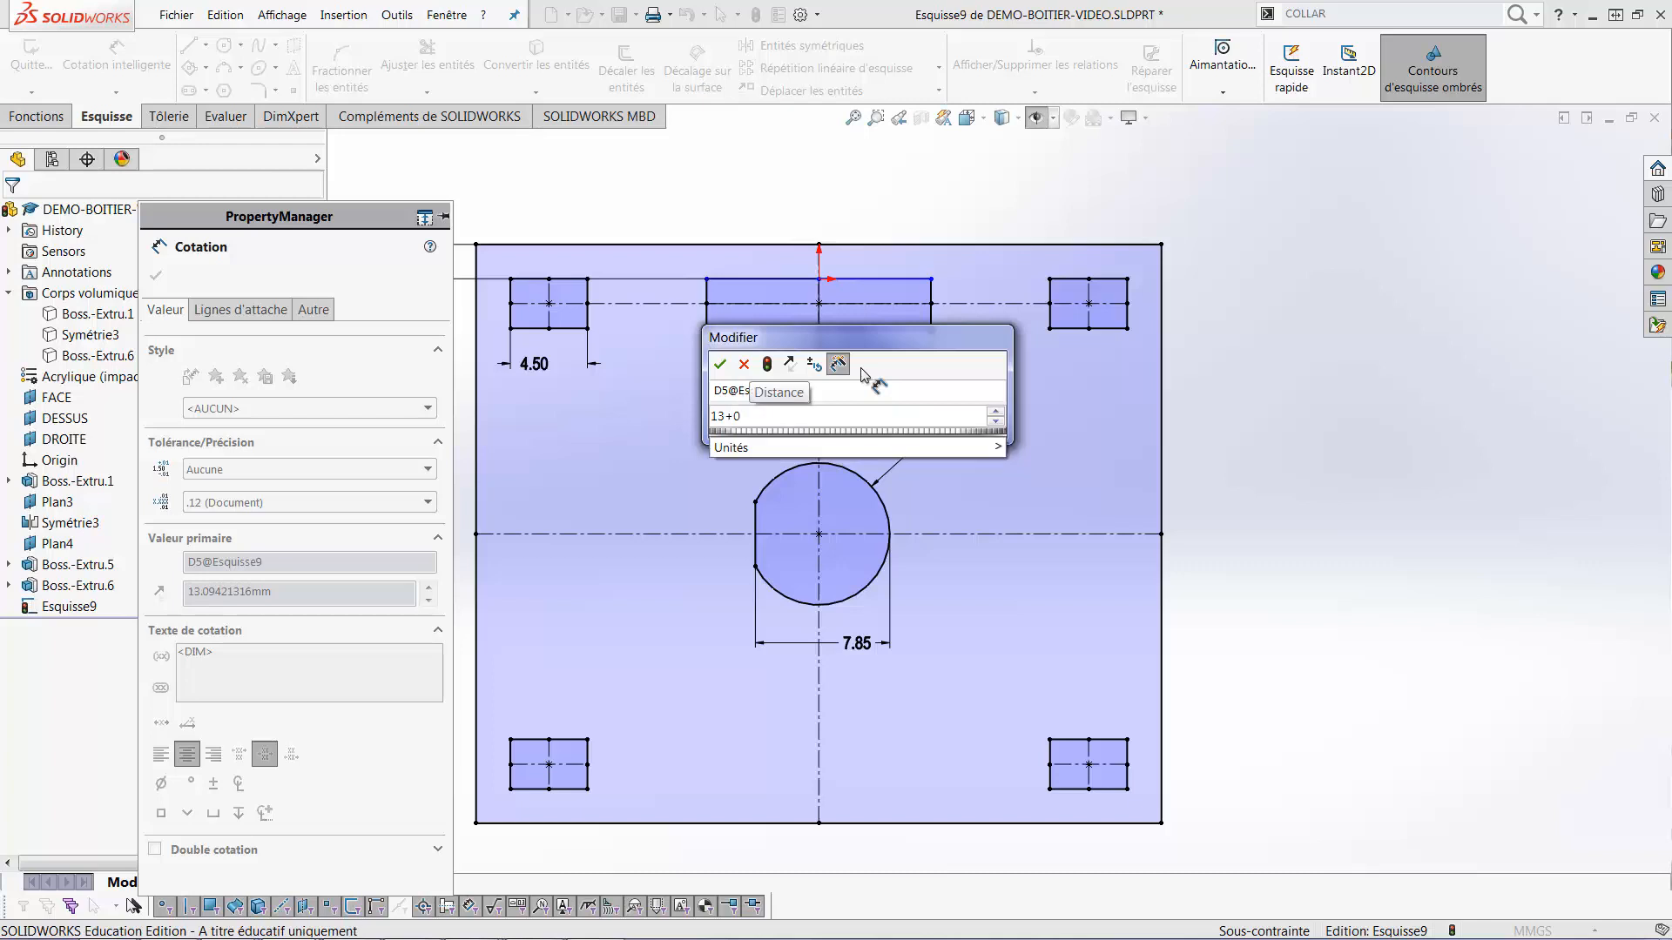
pyautogui.write('.2')
pyautogui.press('Return')
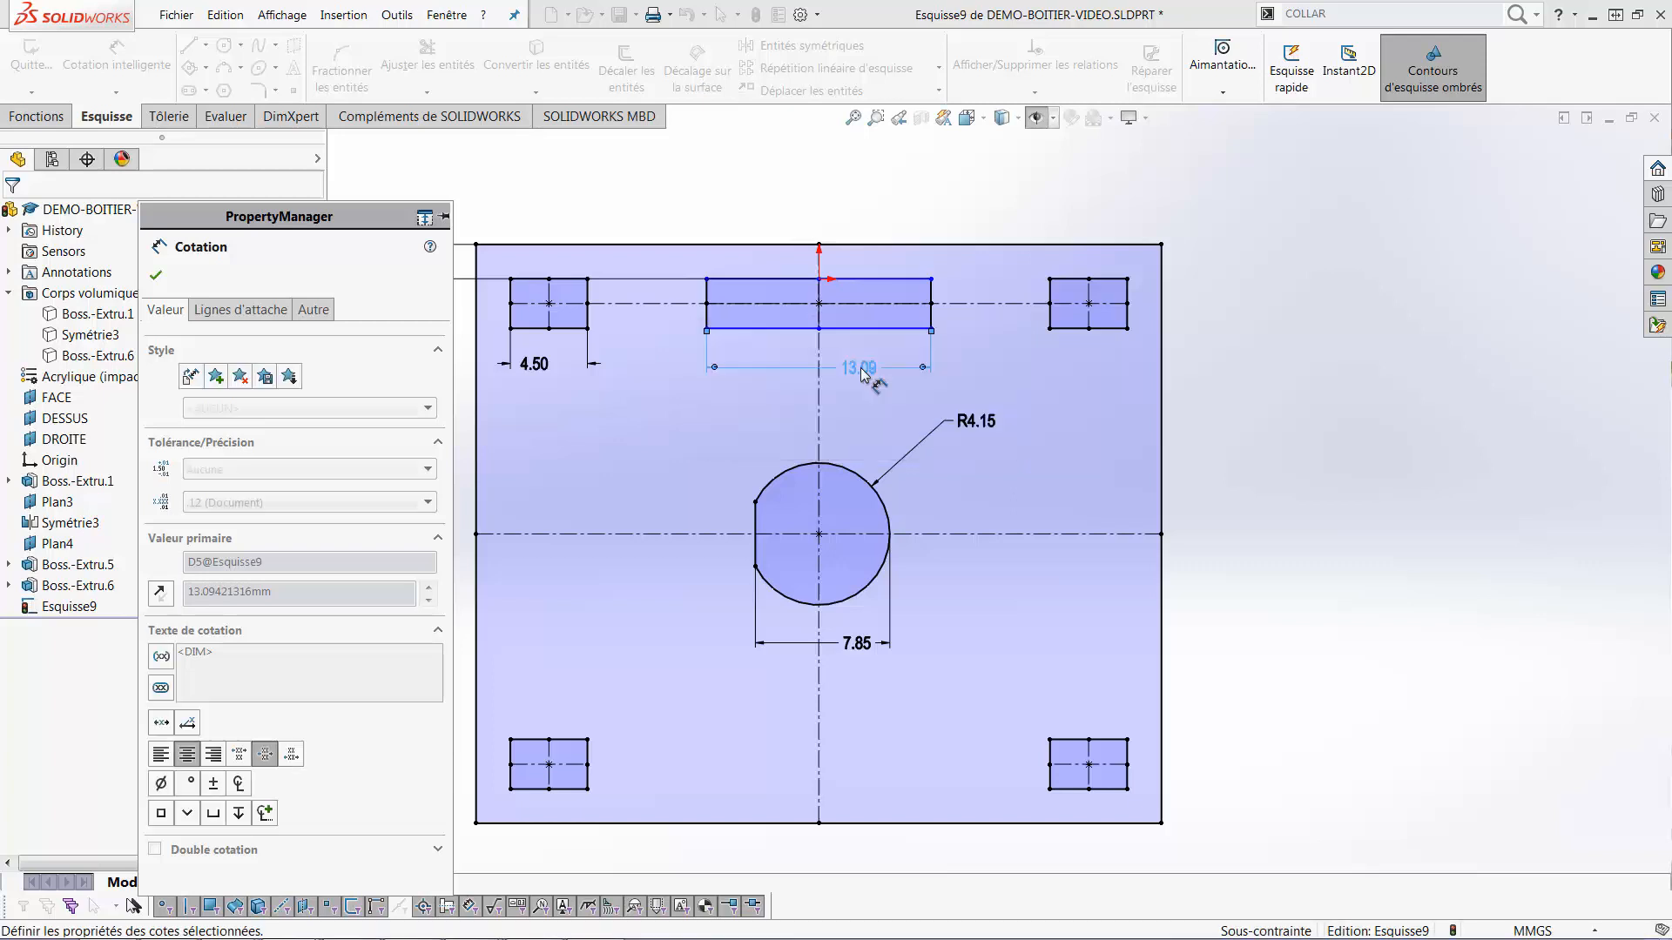
pyautogui.press('Escape')
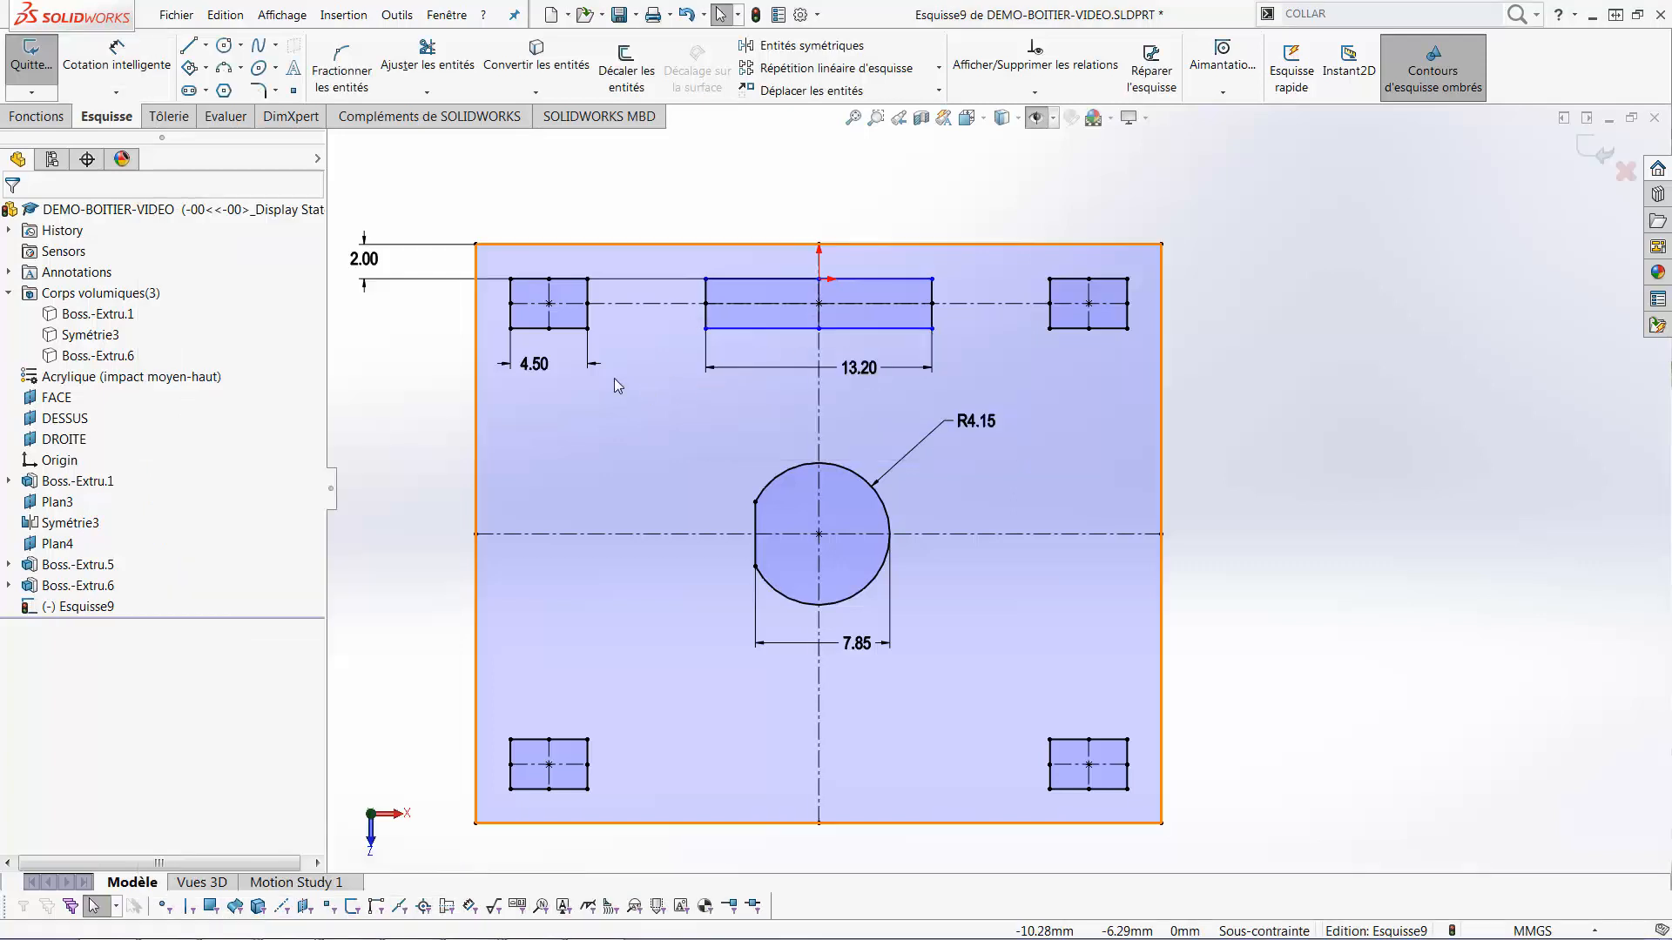
# Make the lower edge of the upper middle rectangle collinear with the lower edge of the upper-left small rectangle
pyautogui.click(557, 328)
pyautogui.keyDown('ctrl'); pyautogui.click(735, 329); pyautogui.keyUp('ctrl')
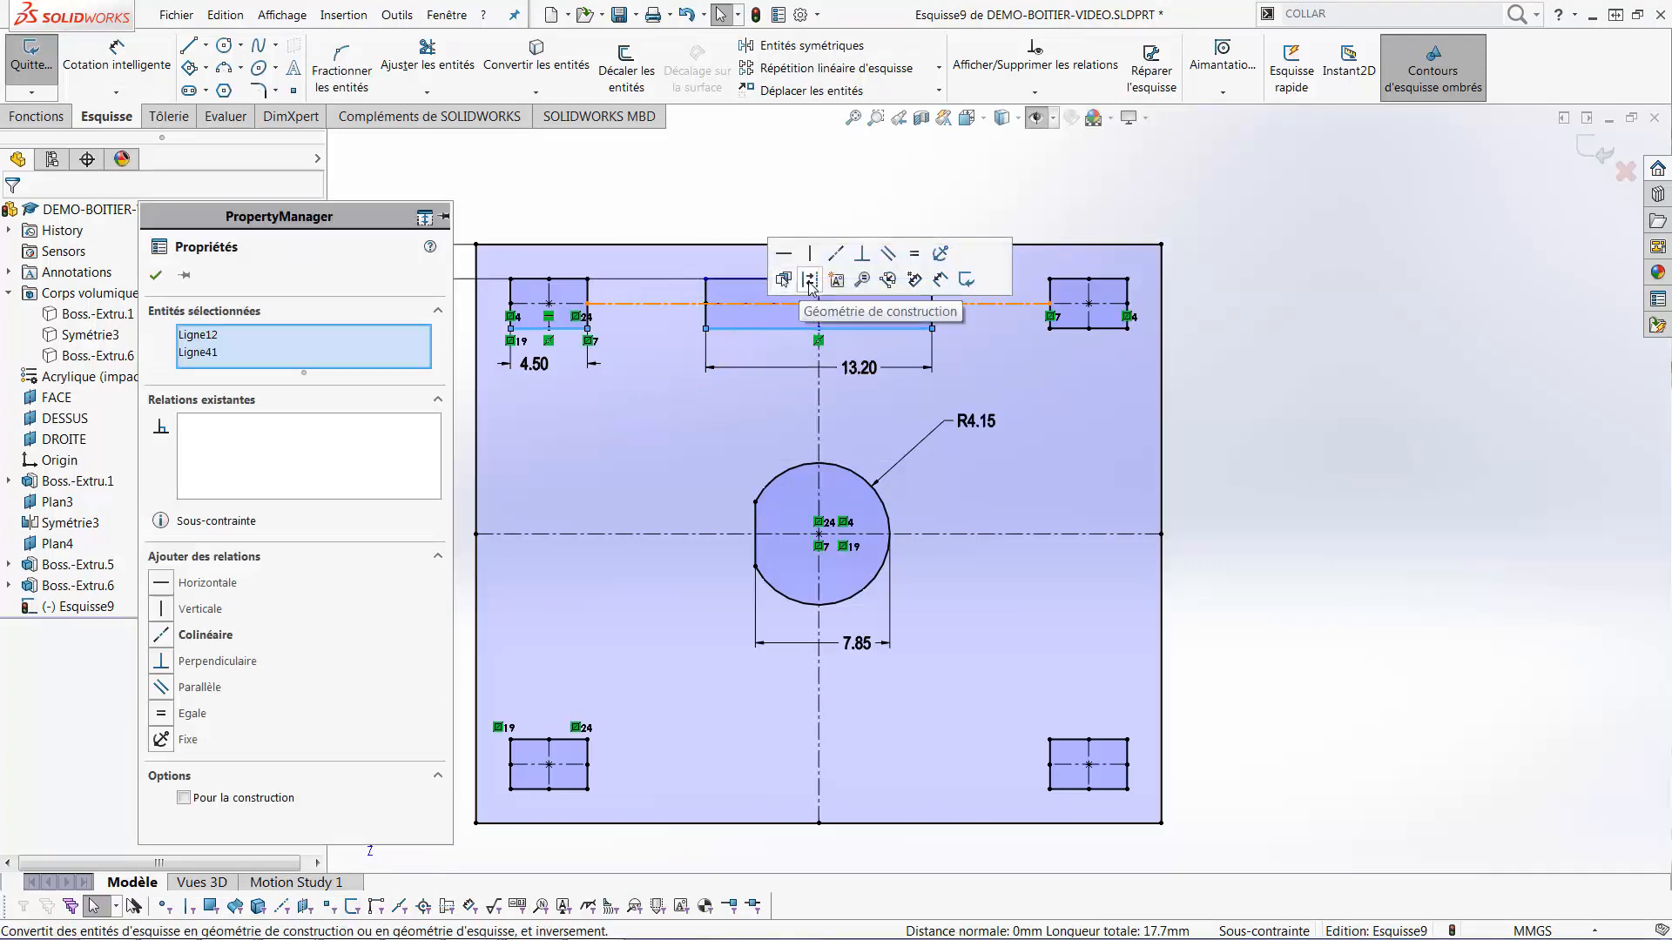
pyautogui.click(836, 254)
pyautogui.click(746, 228)
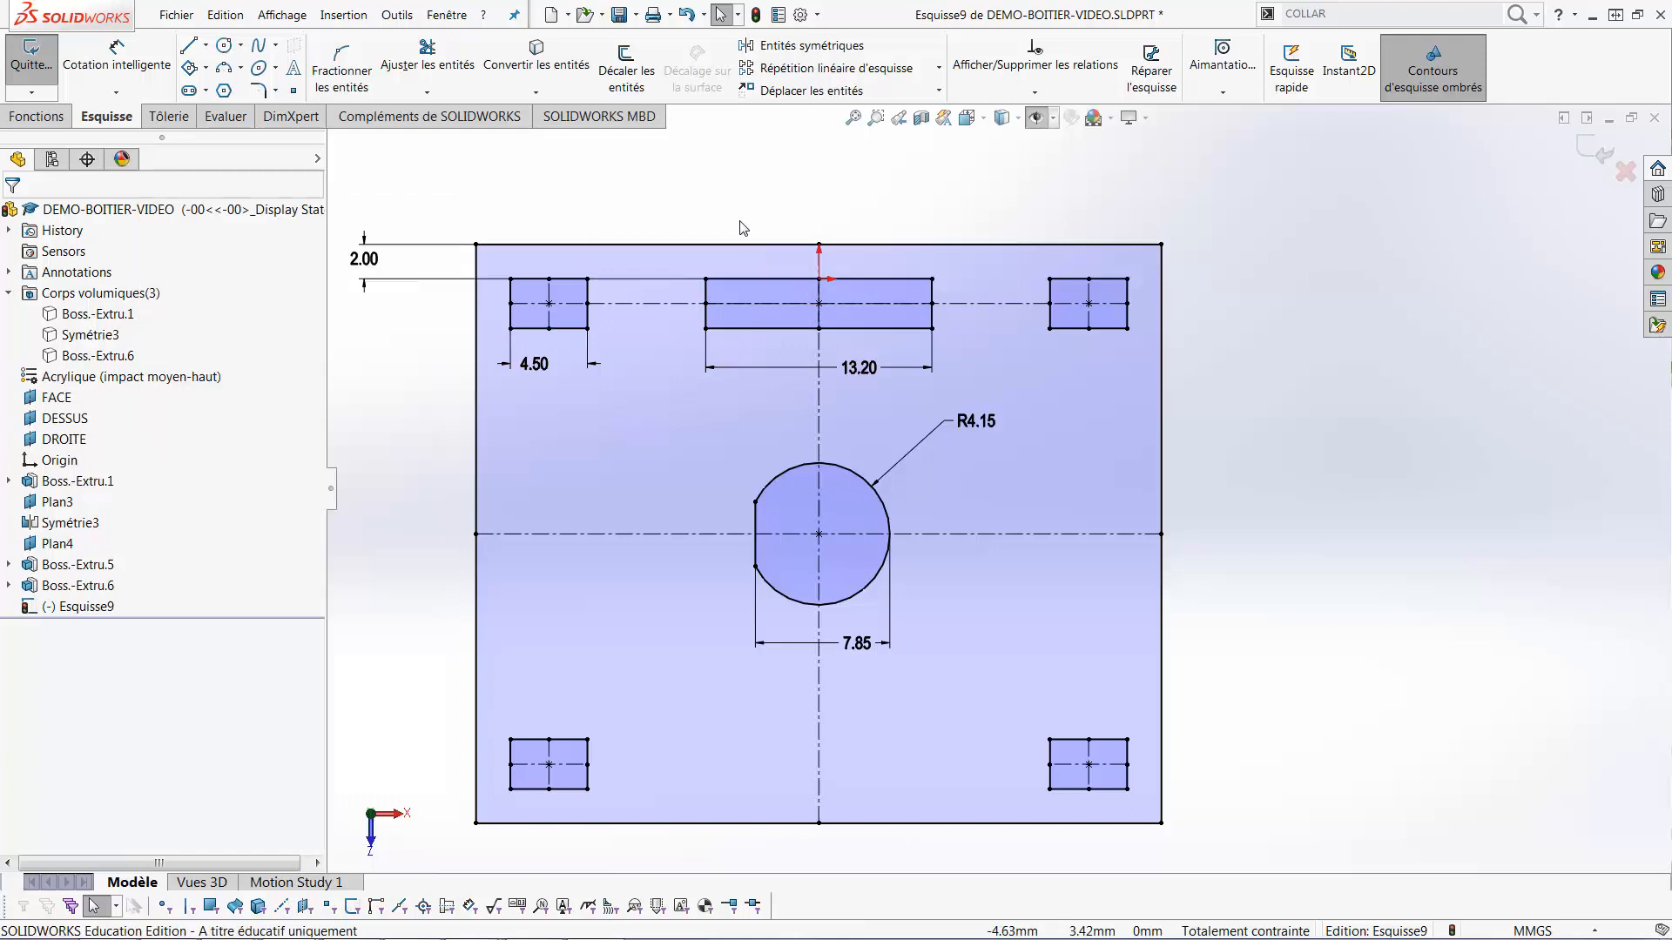
# Mirror a copy of the upper middle rectangle about the plate's horizontal centreline
pyautogui.moveTo(687, 230); pyautogui.dragTo(969, 349)
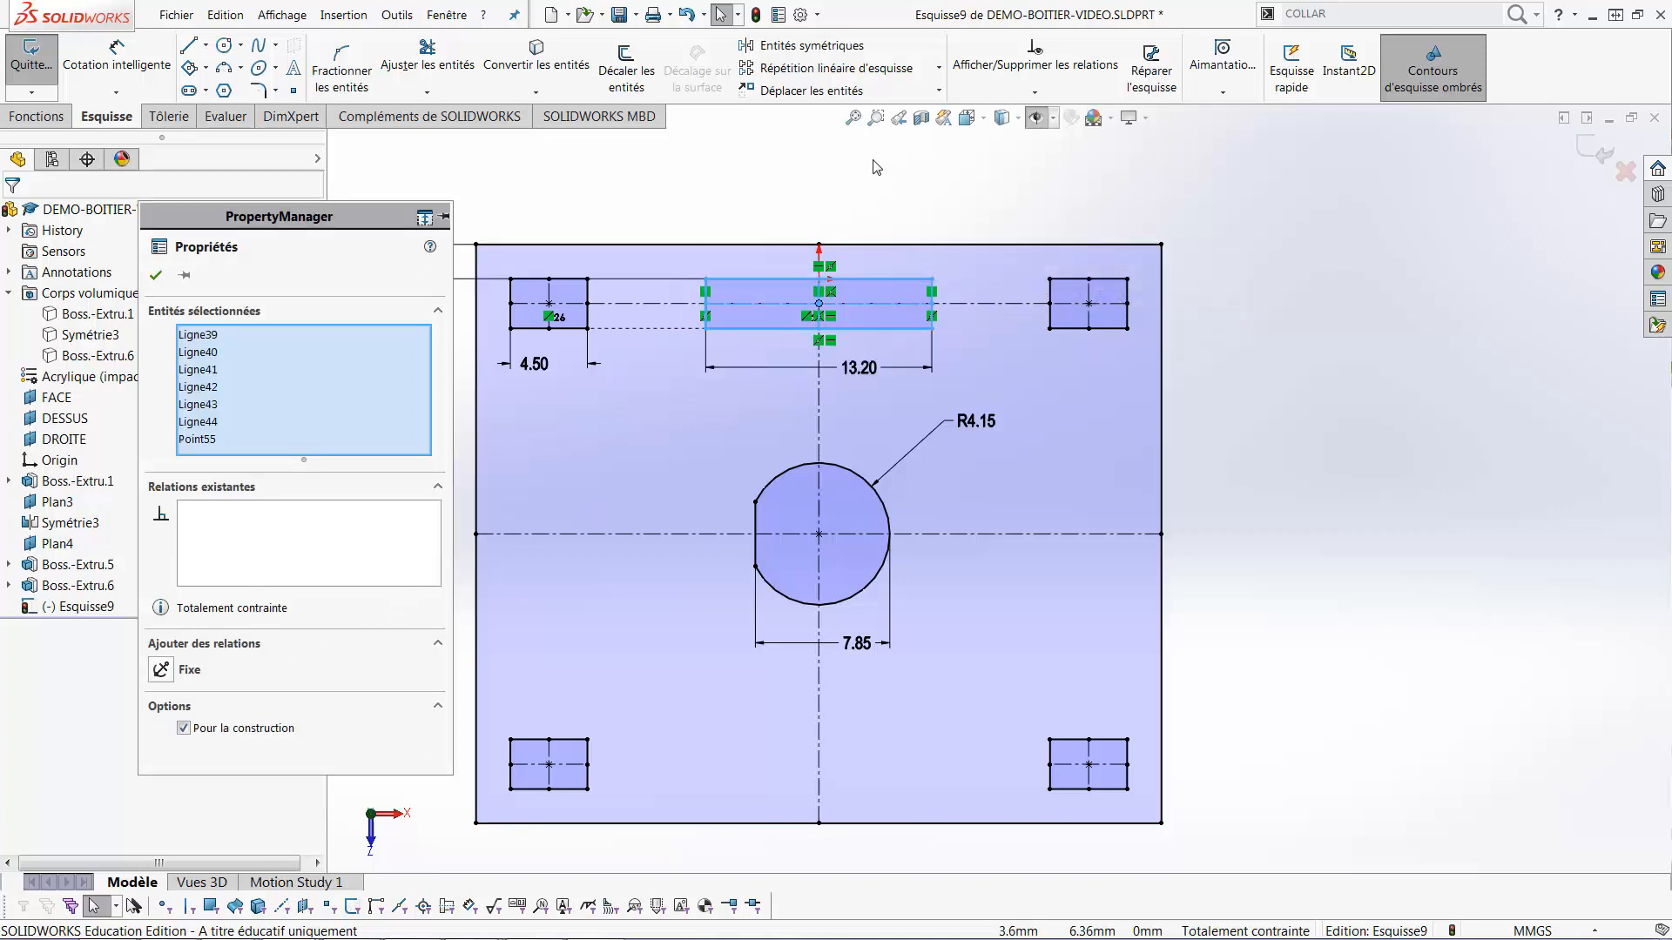
pyautogui.click(809, 46)
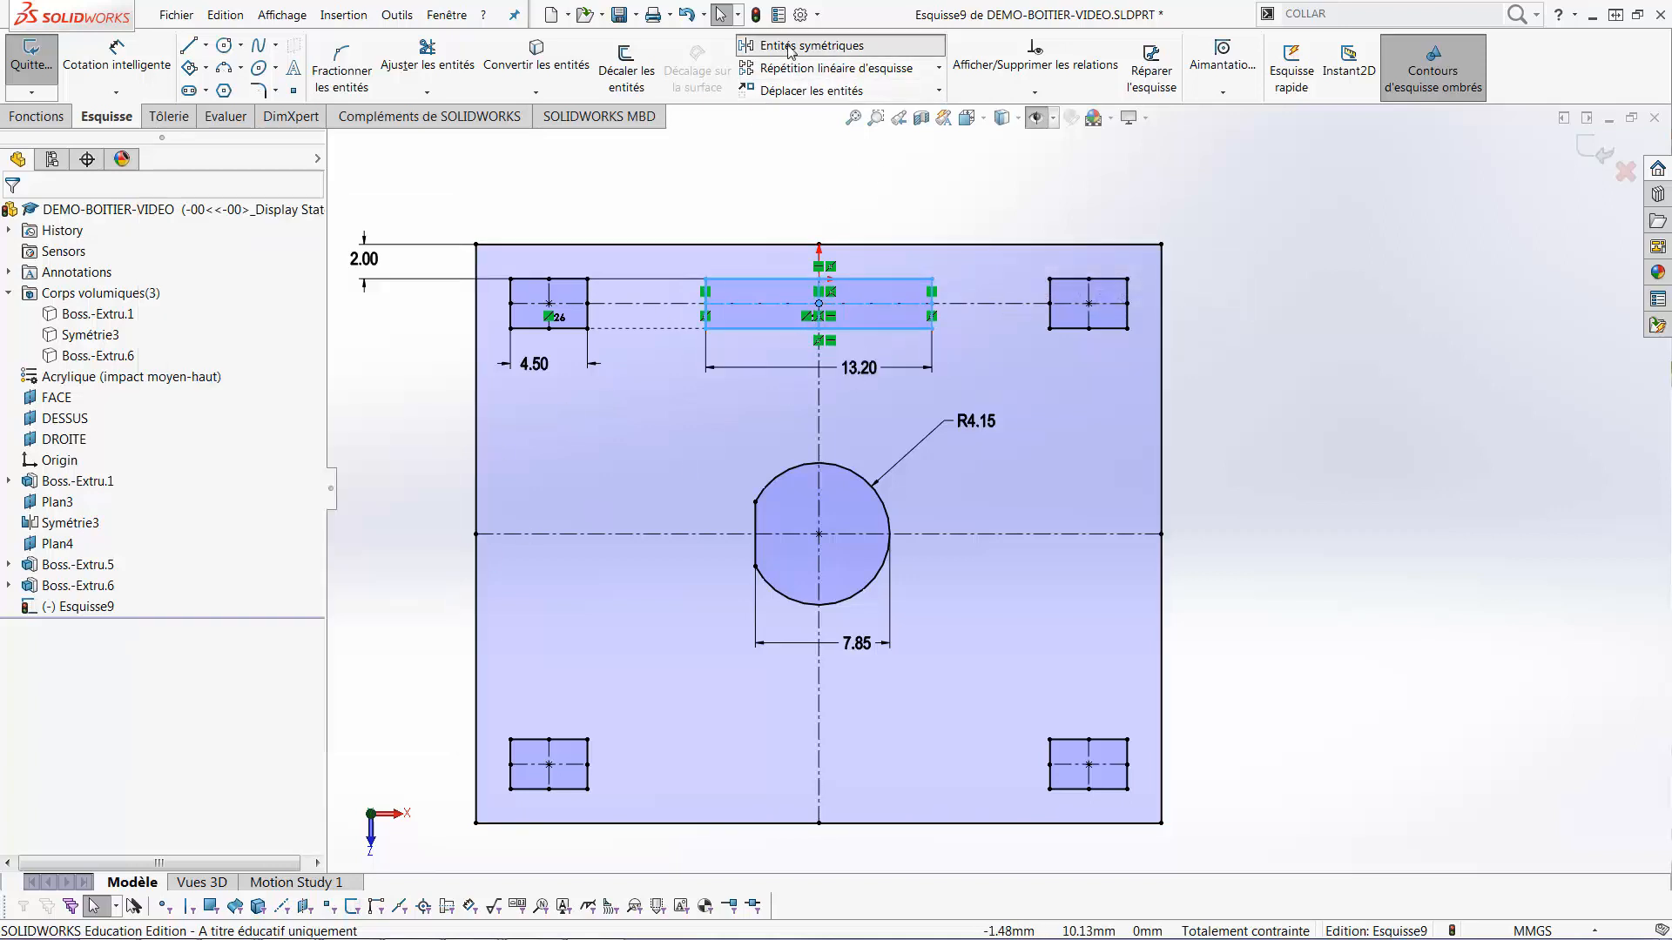
pyautogui.click(663, 535)
pyautogui.click(663, 537)
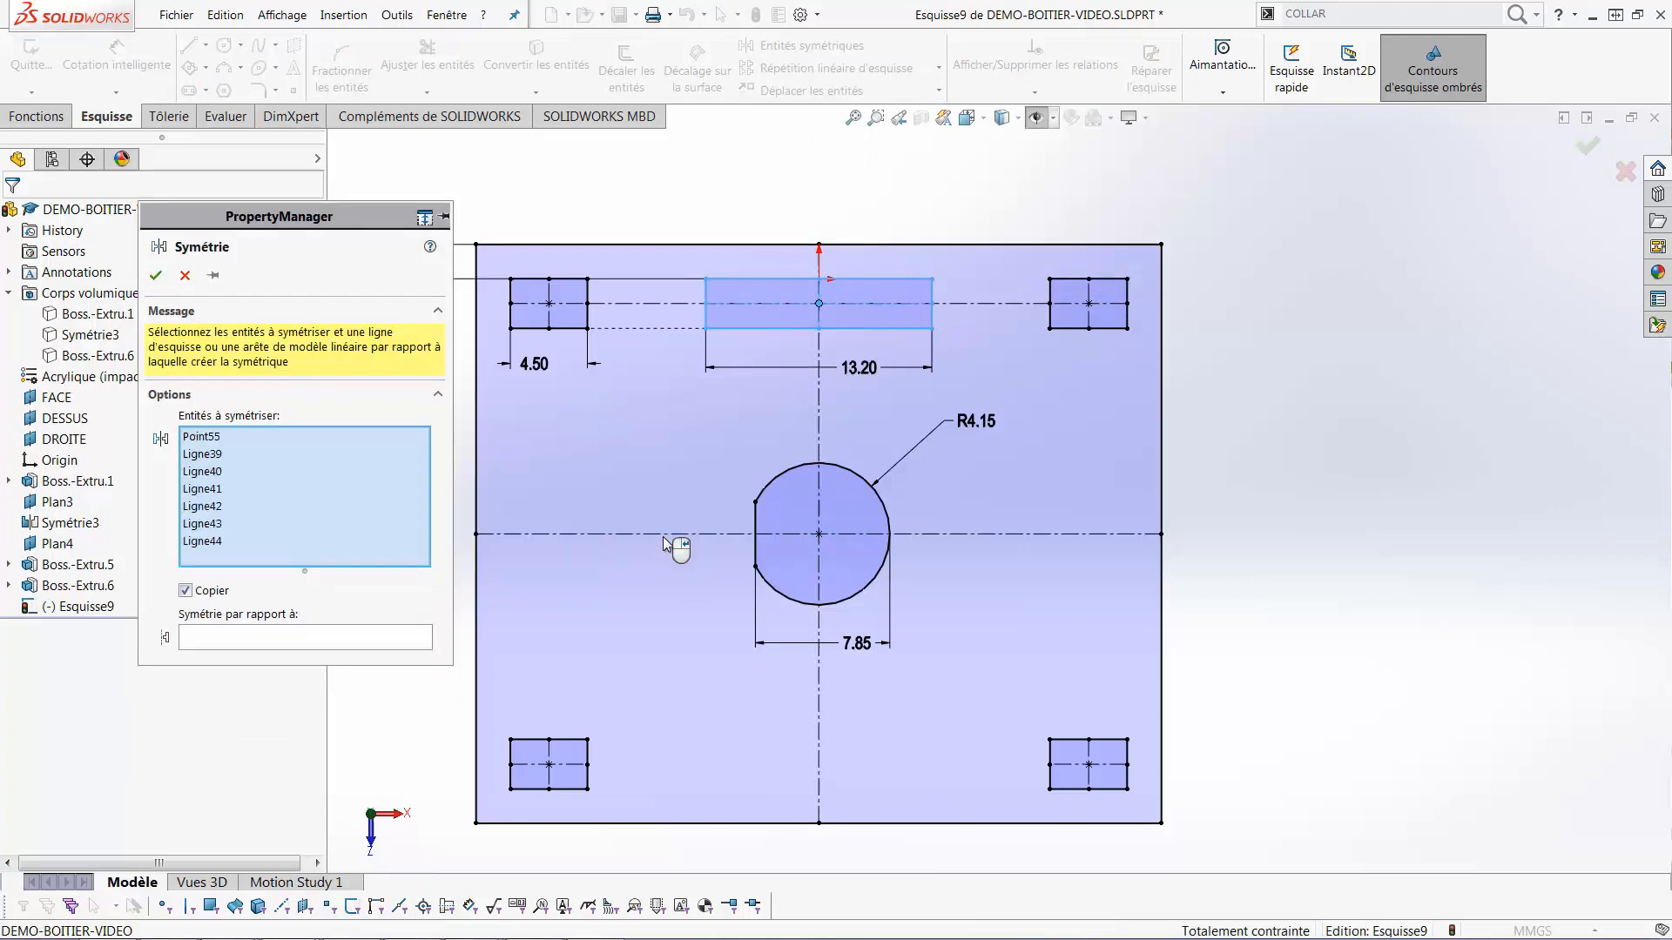
pyautogui.click(396, 641)
pyautogui.click(614, 541)
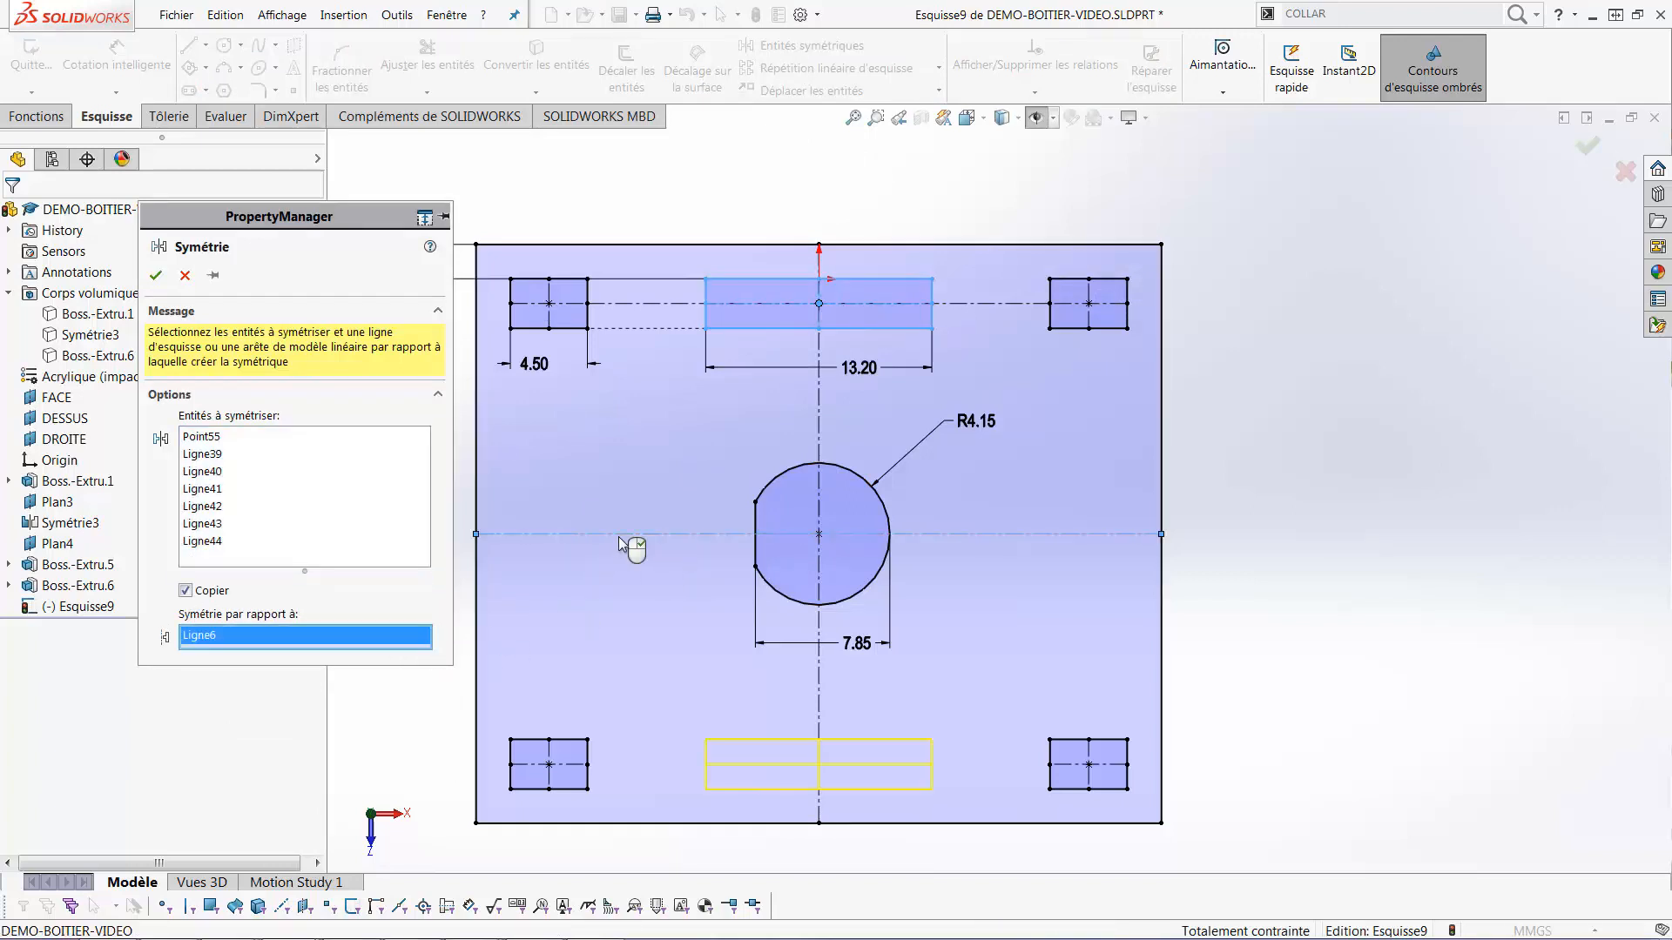
pyautogui.click(157, 275)
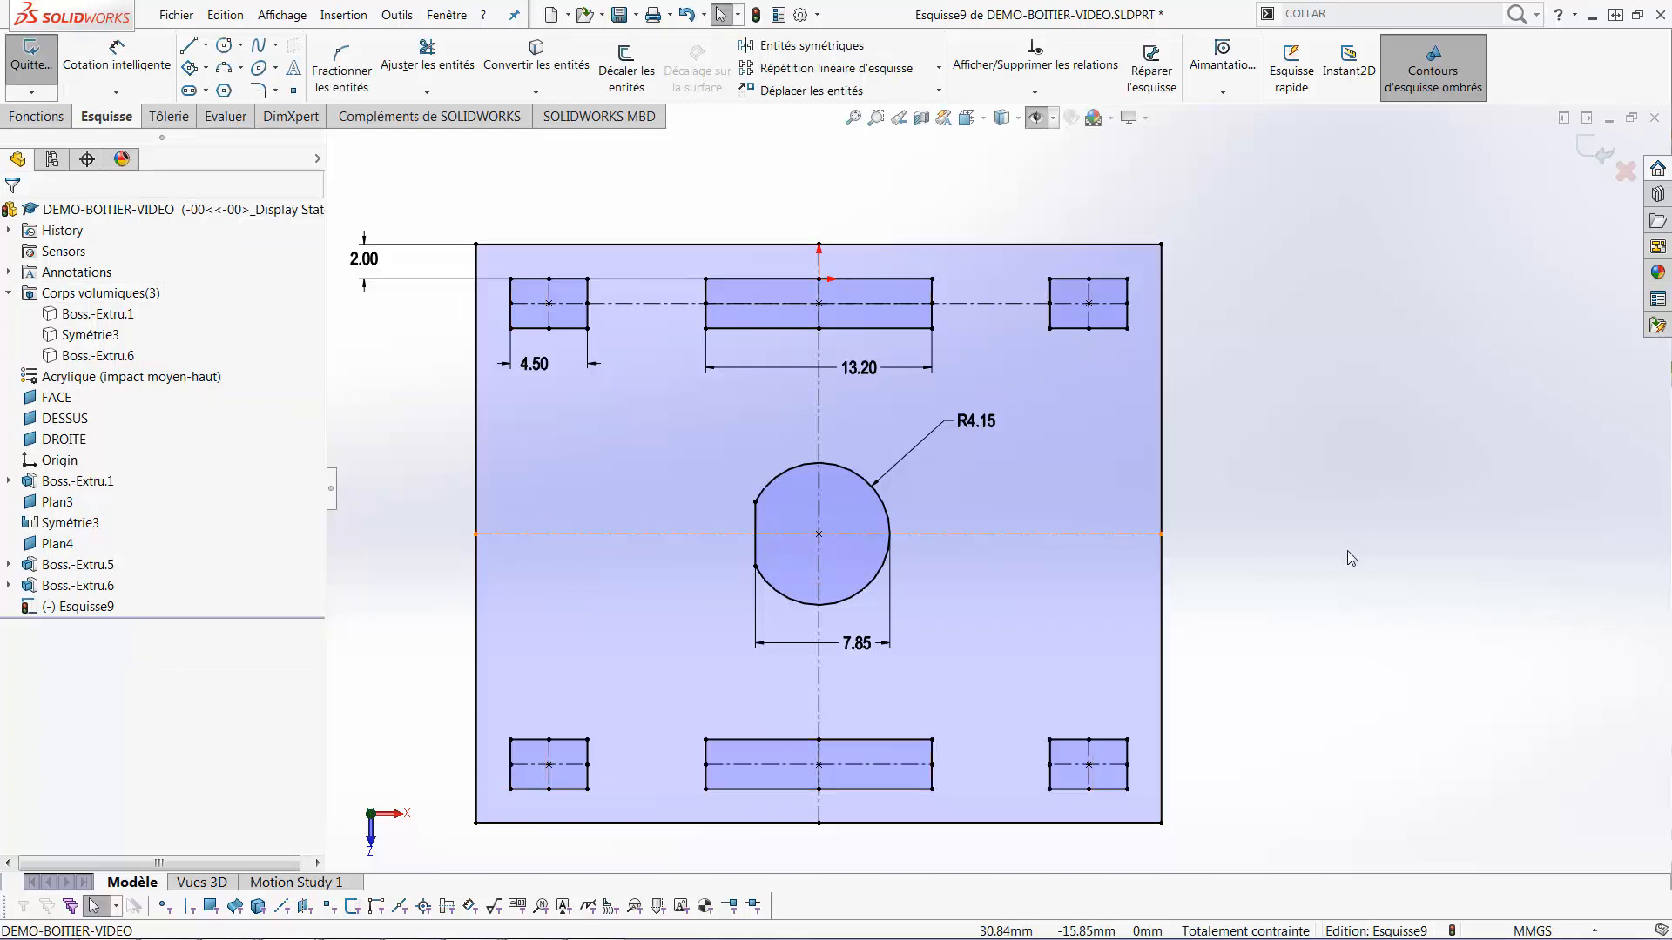
# Extrude the top plate sketch 2.90 mm upward as a separate body without merging the result
pyautogui.click(36, 116)
pyautogui.click(45, 61)
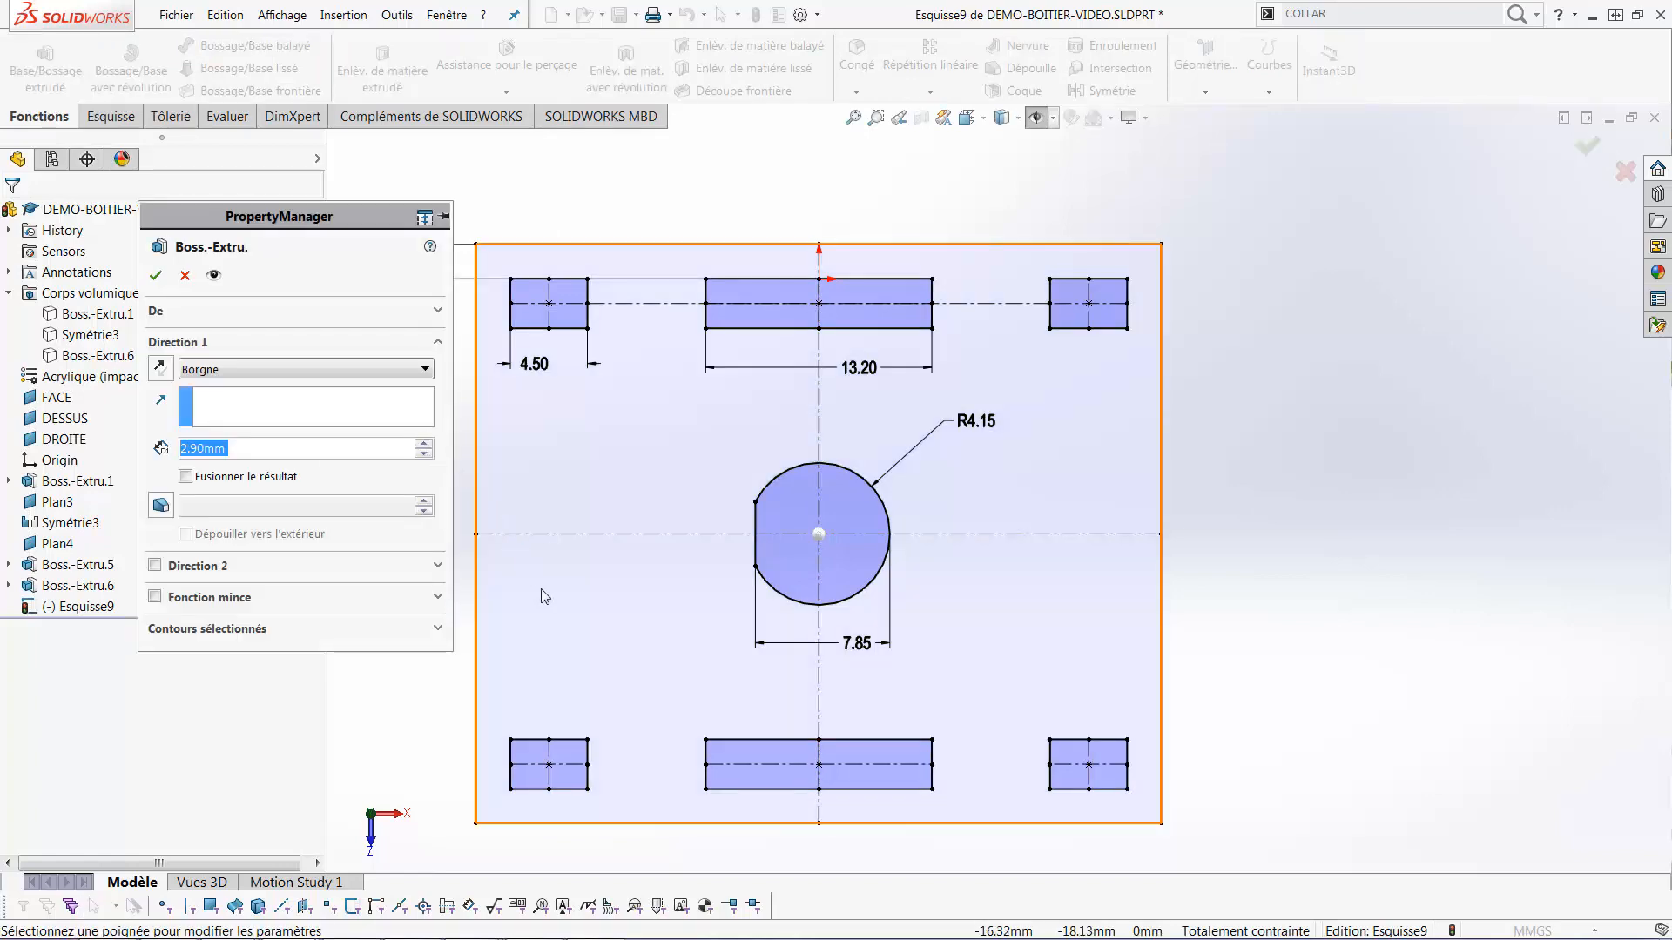
pyautogui.moveTo(544, 596); pyautogui.dragTo(261, 322, button='middle')
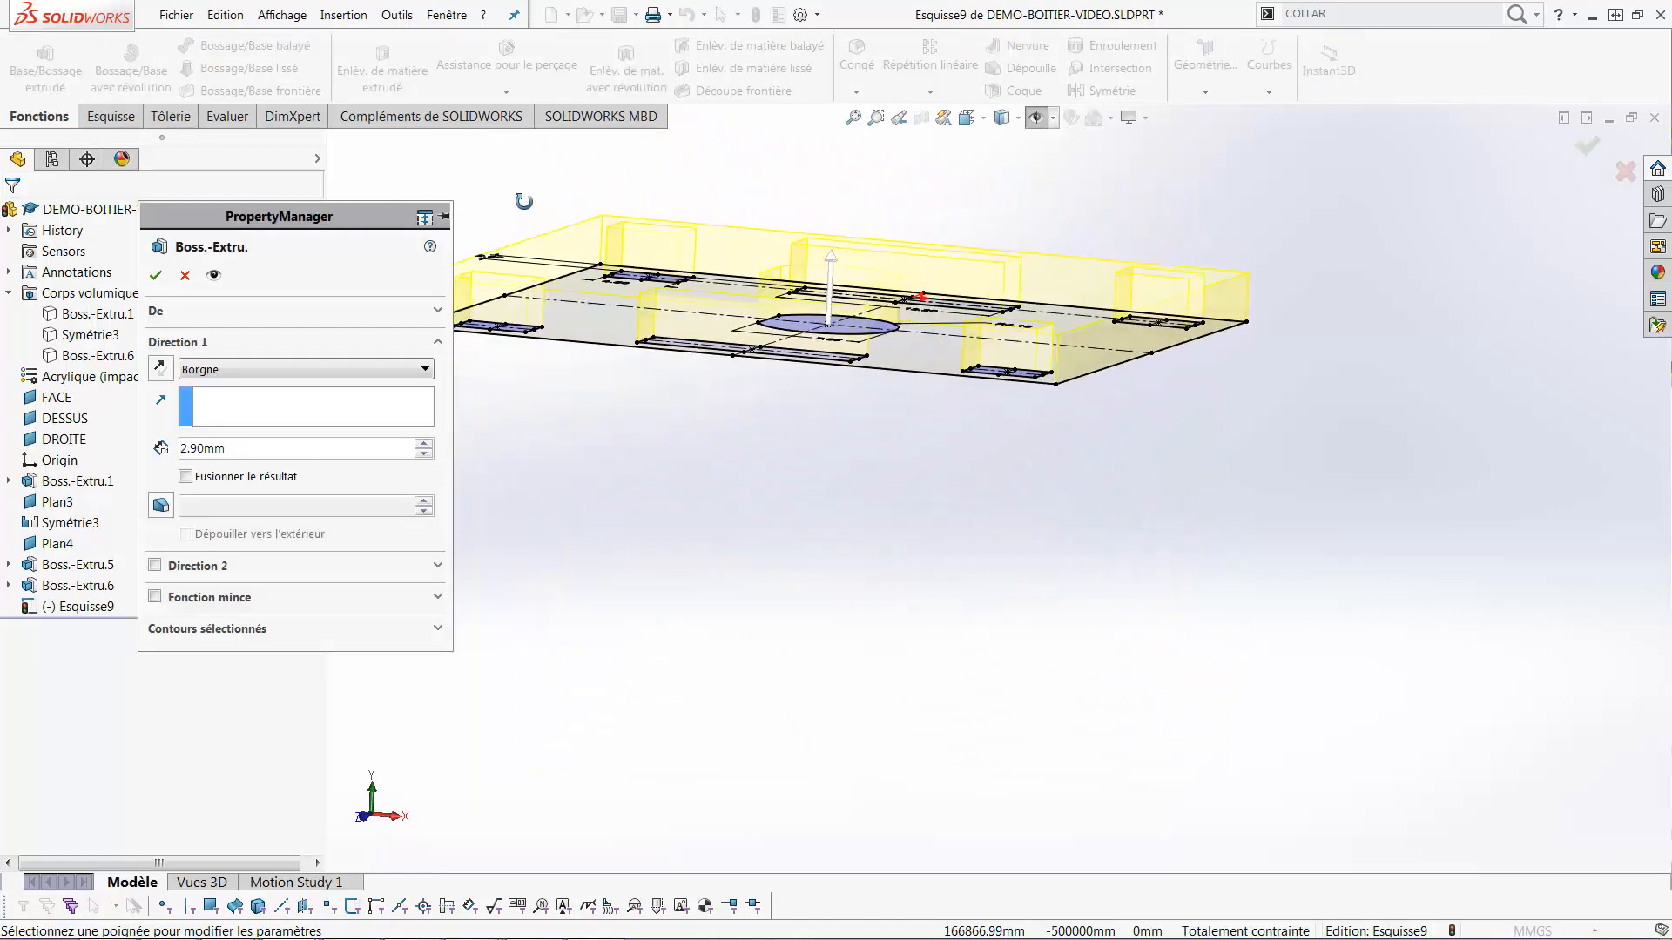
pyautogui.click(157, 277)
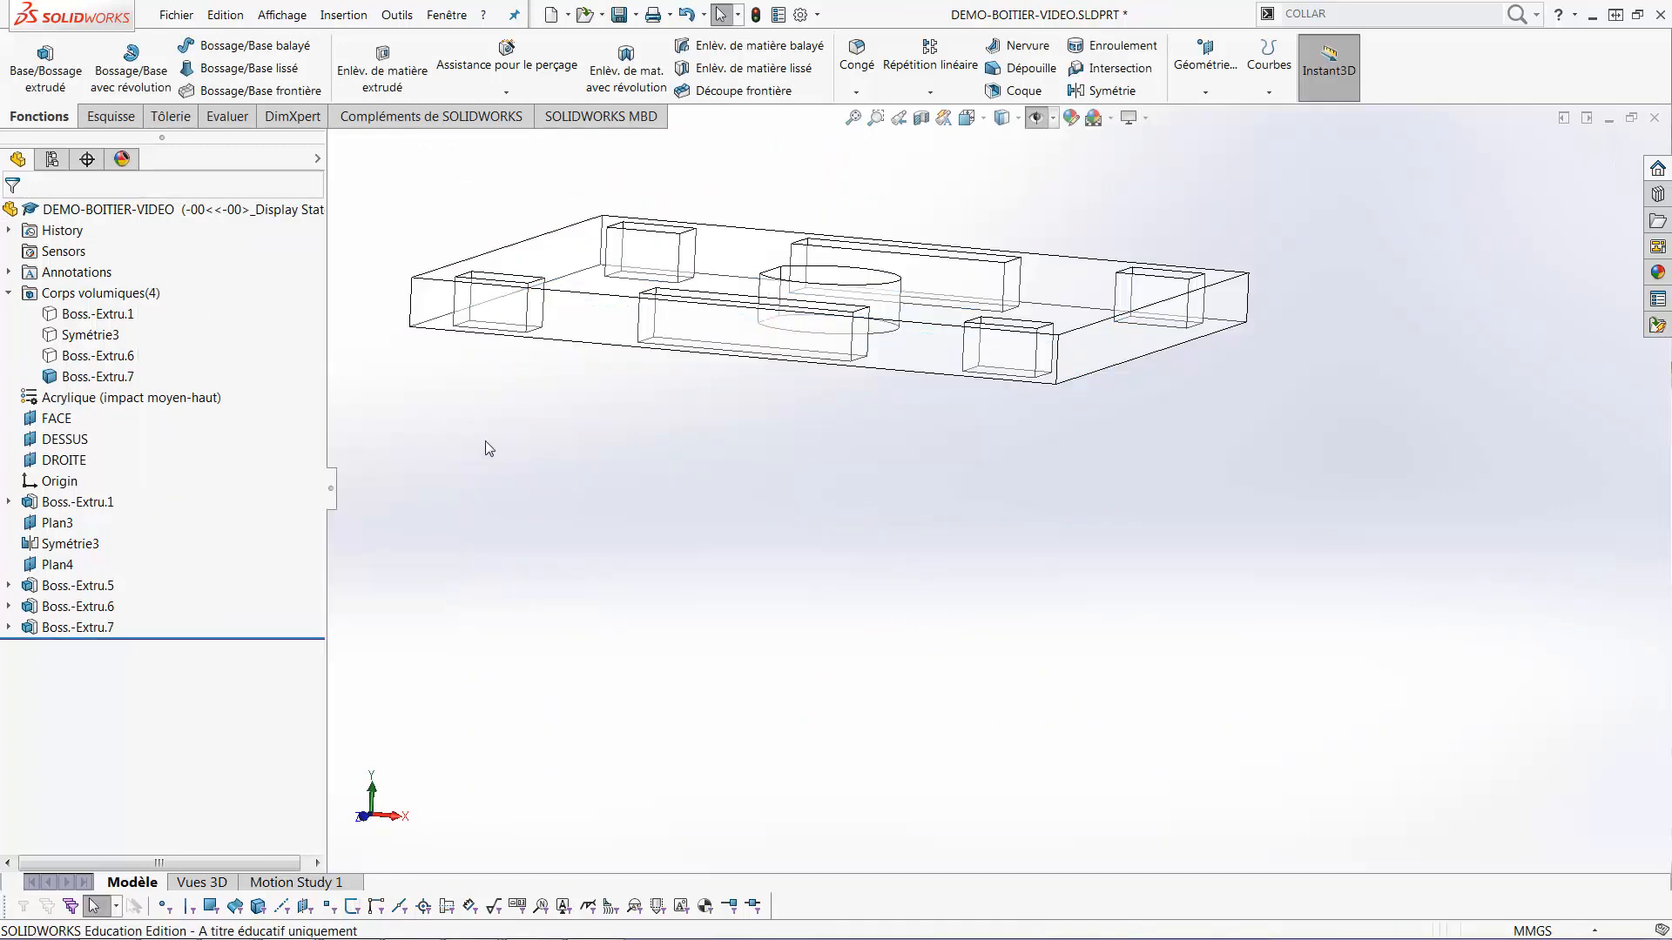
# Show the hidden solid bodies Boss.-Extru.1, Symétrie3 and Boss.-Extru.6
pyautogui.click(109, 317)
pyautogui.keyDown('ctrl'); pyautogui.click(106, 336); pyautogui.keyUp('ctrl')
pyautogui.keyDown('ctrl'); pyautogui.click(103, 357); pyautogui.keyUp('ctrl')
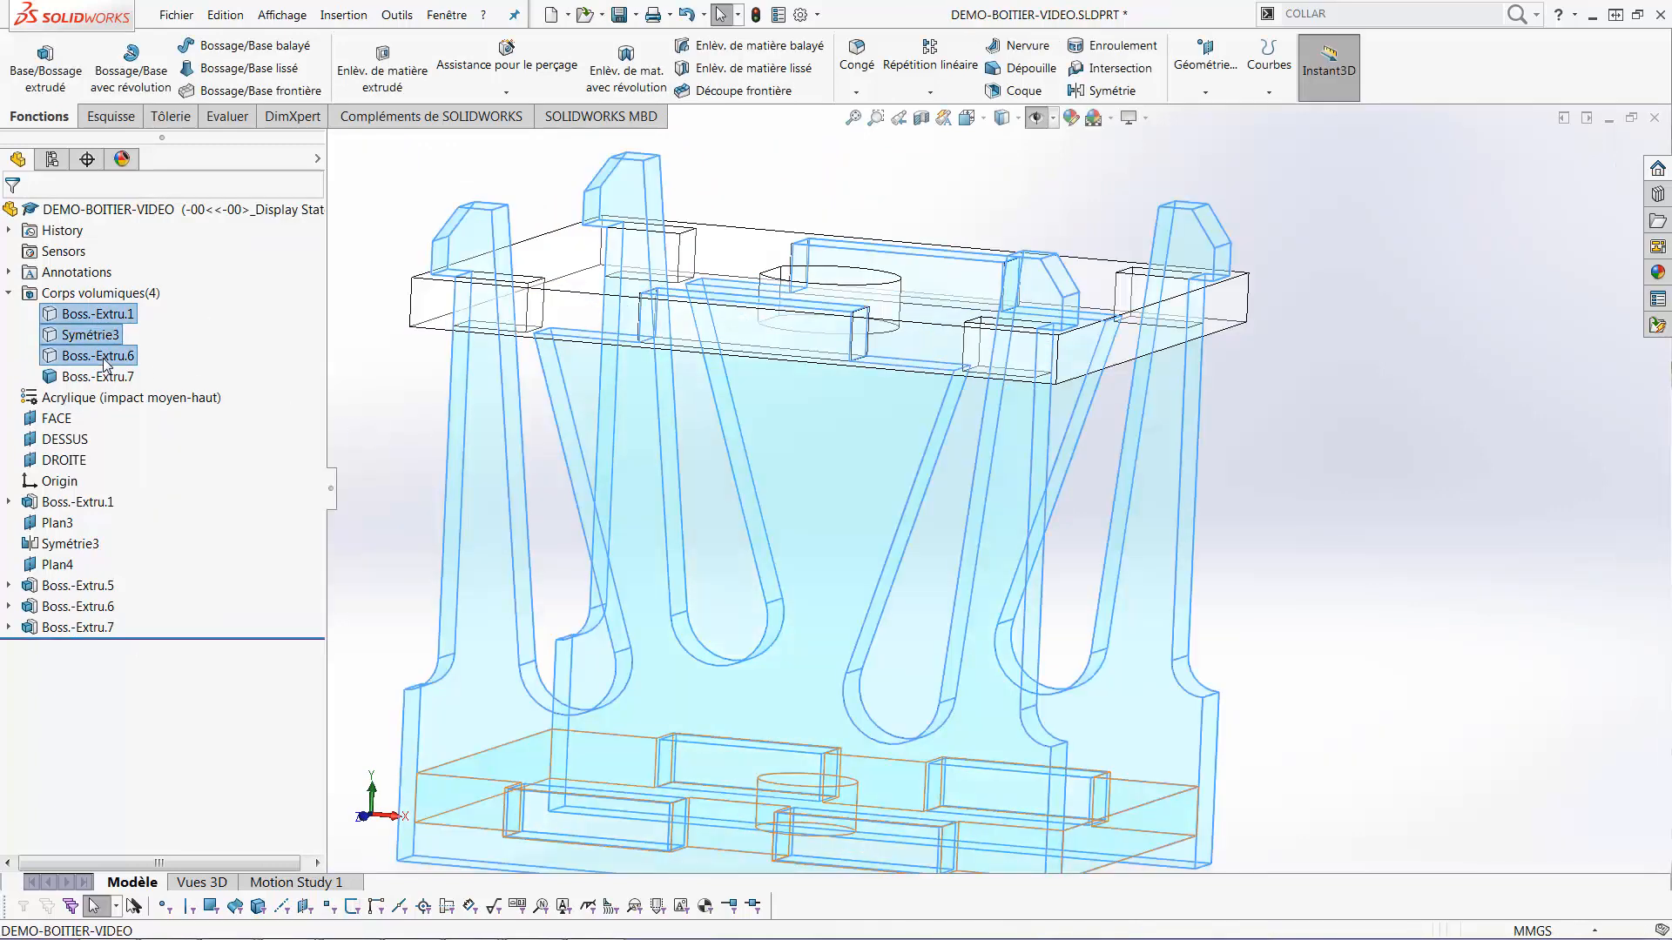
pyautogui.click(128, 340)
pyautogui.click(375, 397)
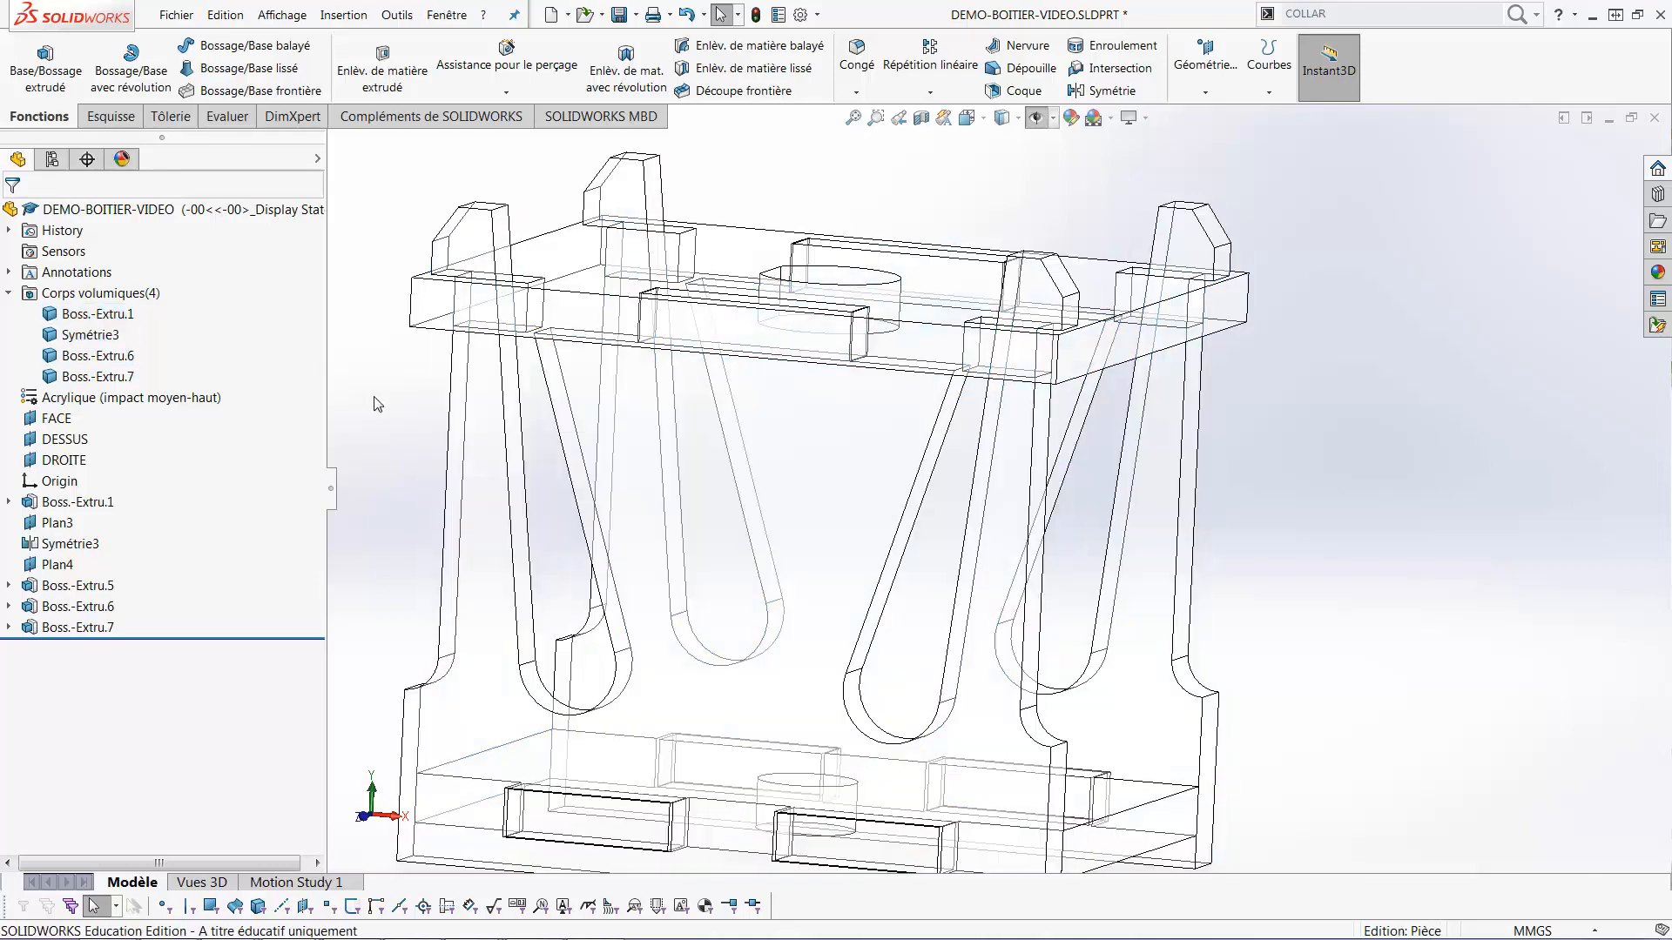
# Sketch on the top plate's upper face a horizontal construction line about 12.5 mm long, running left from the central hole's centre
pyautogui.scroll(2, 399, 398)
pyautogui.moveTo(442, 418); pyautogui.dragTo(574, 479, button='middle')
pyautogui.click(746, 439)
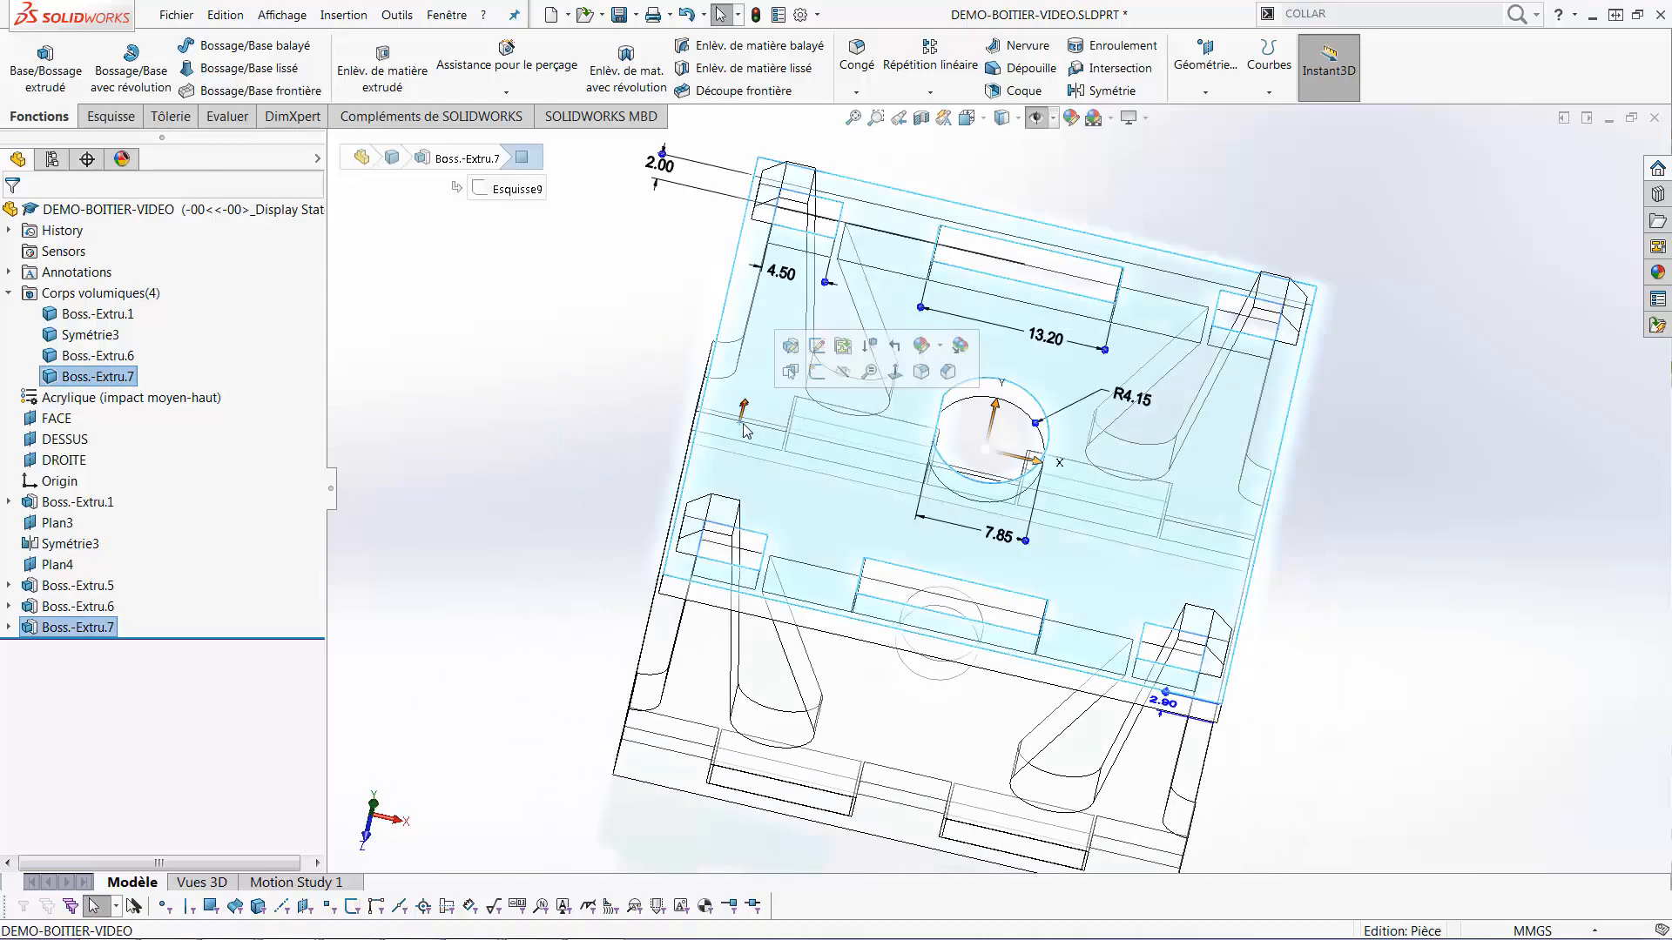
pyautogui.click(818, 380)
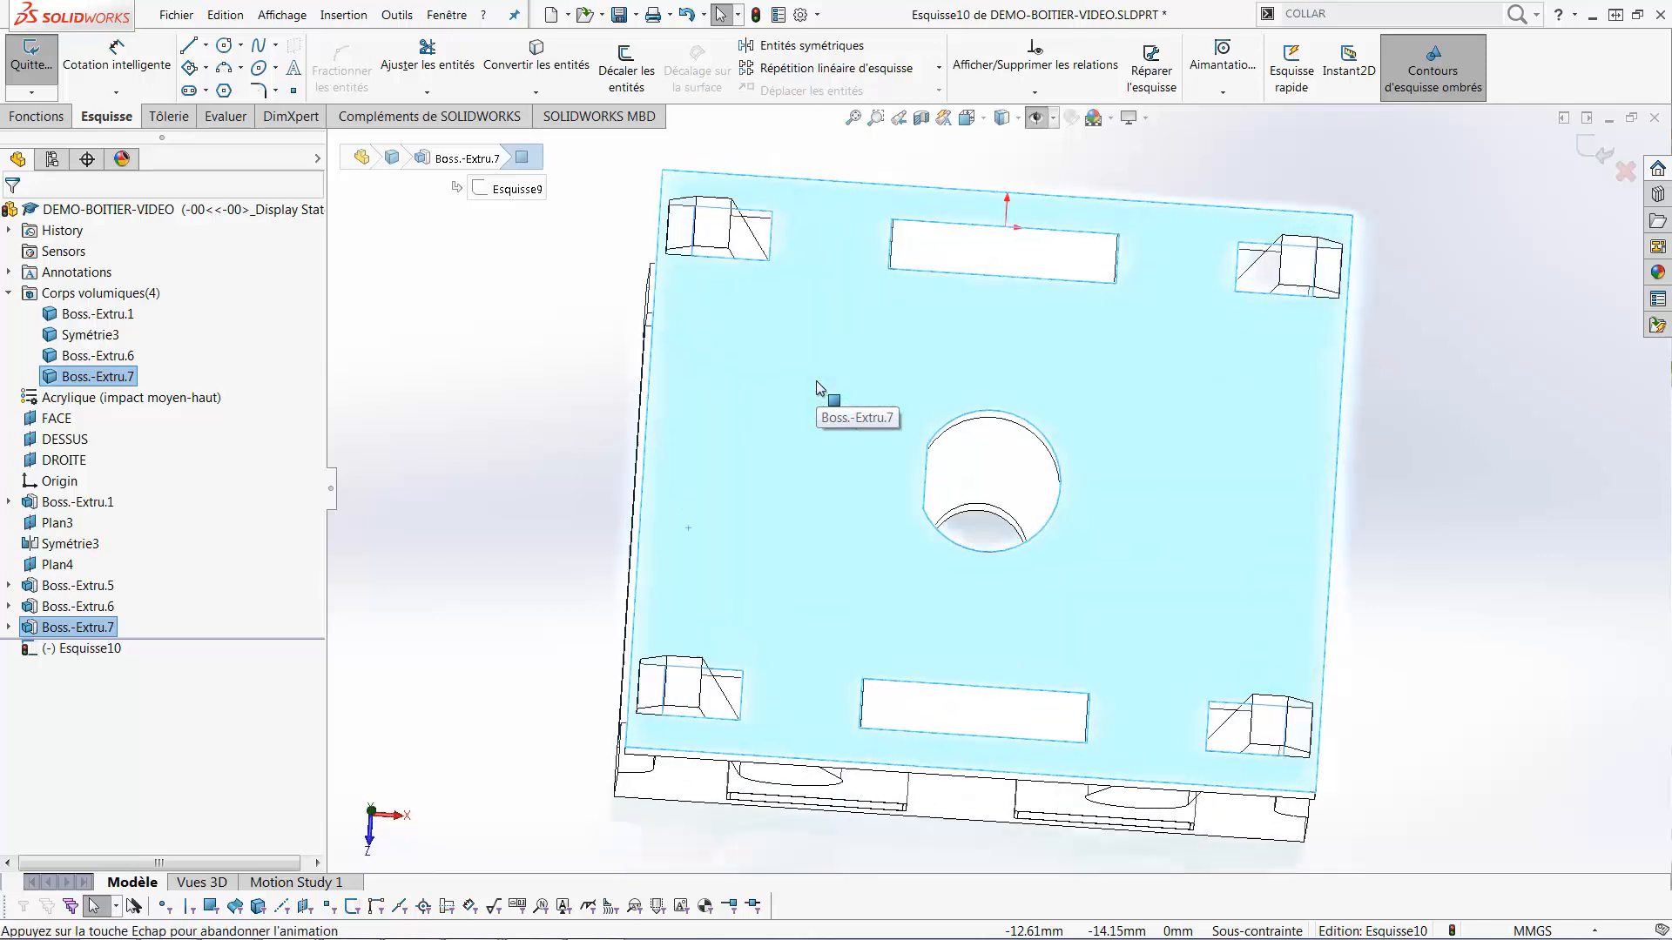
pyautogui.moveTo(712, 498); pyautogui.dragTo(736, 509, button='right')
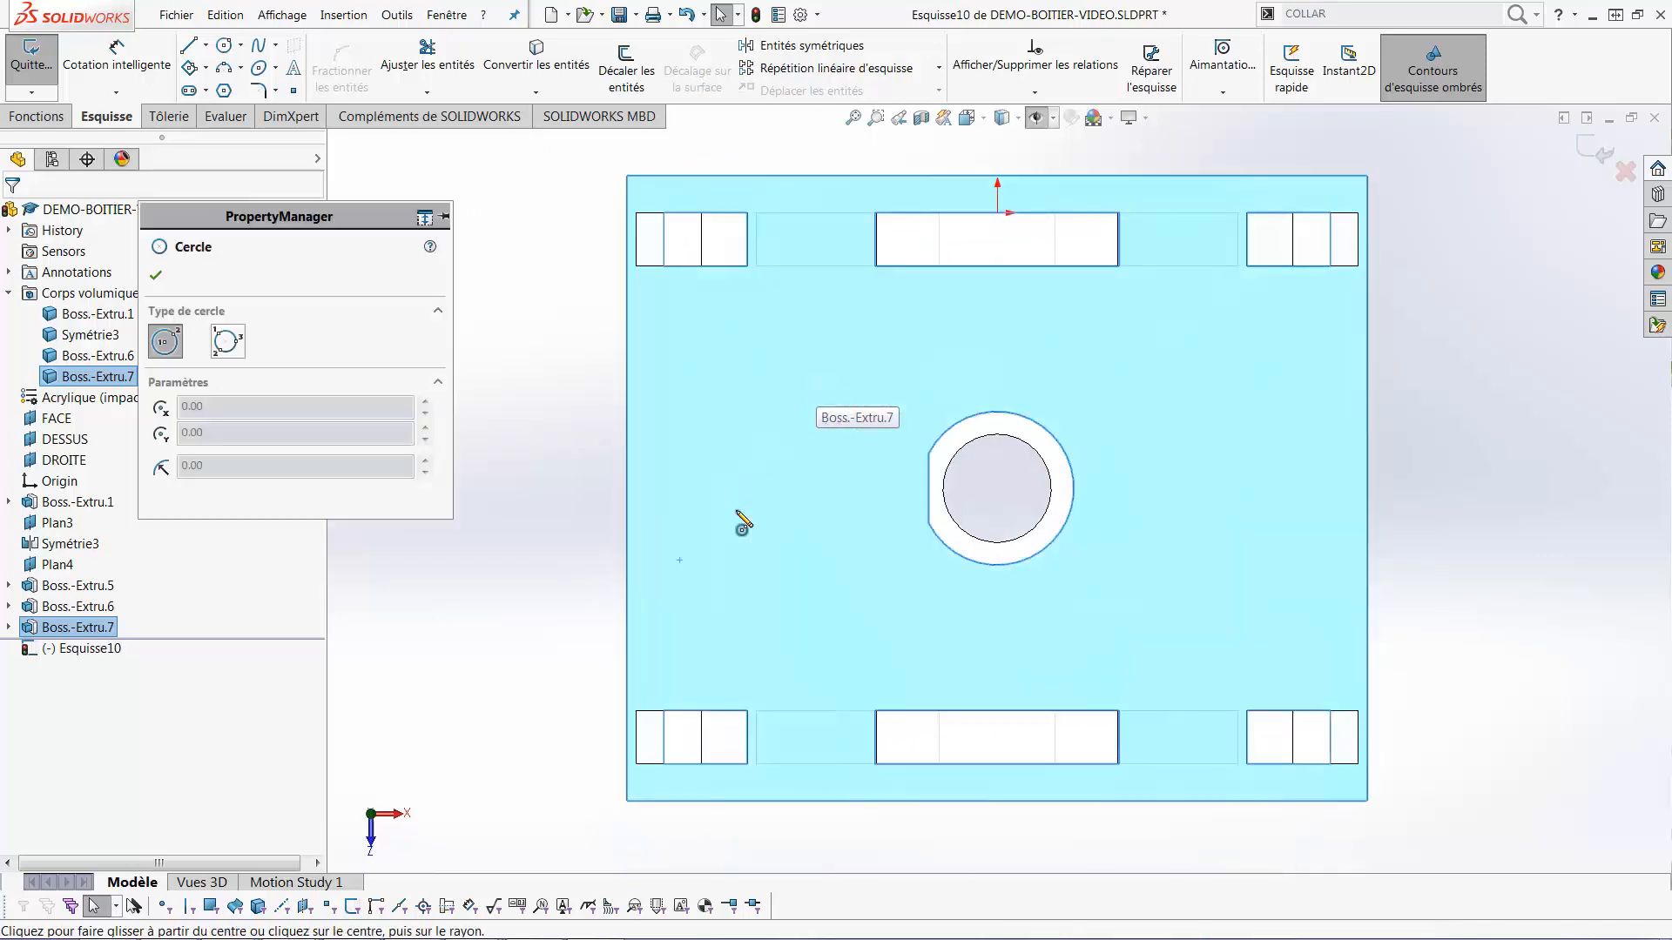
pyautogui.press('Escape')
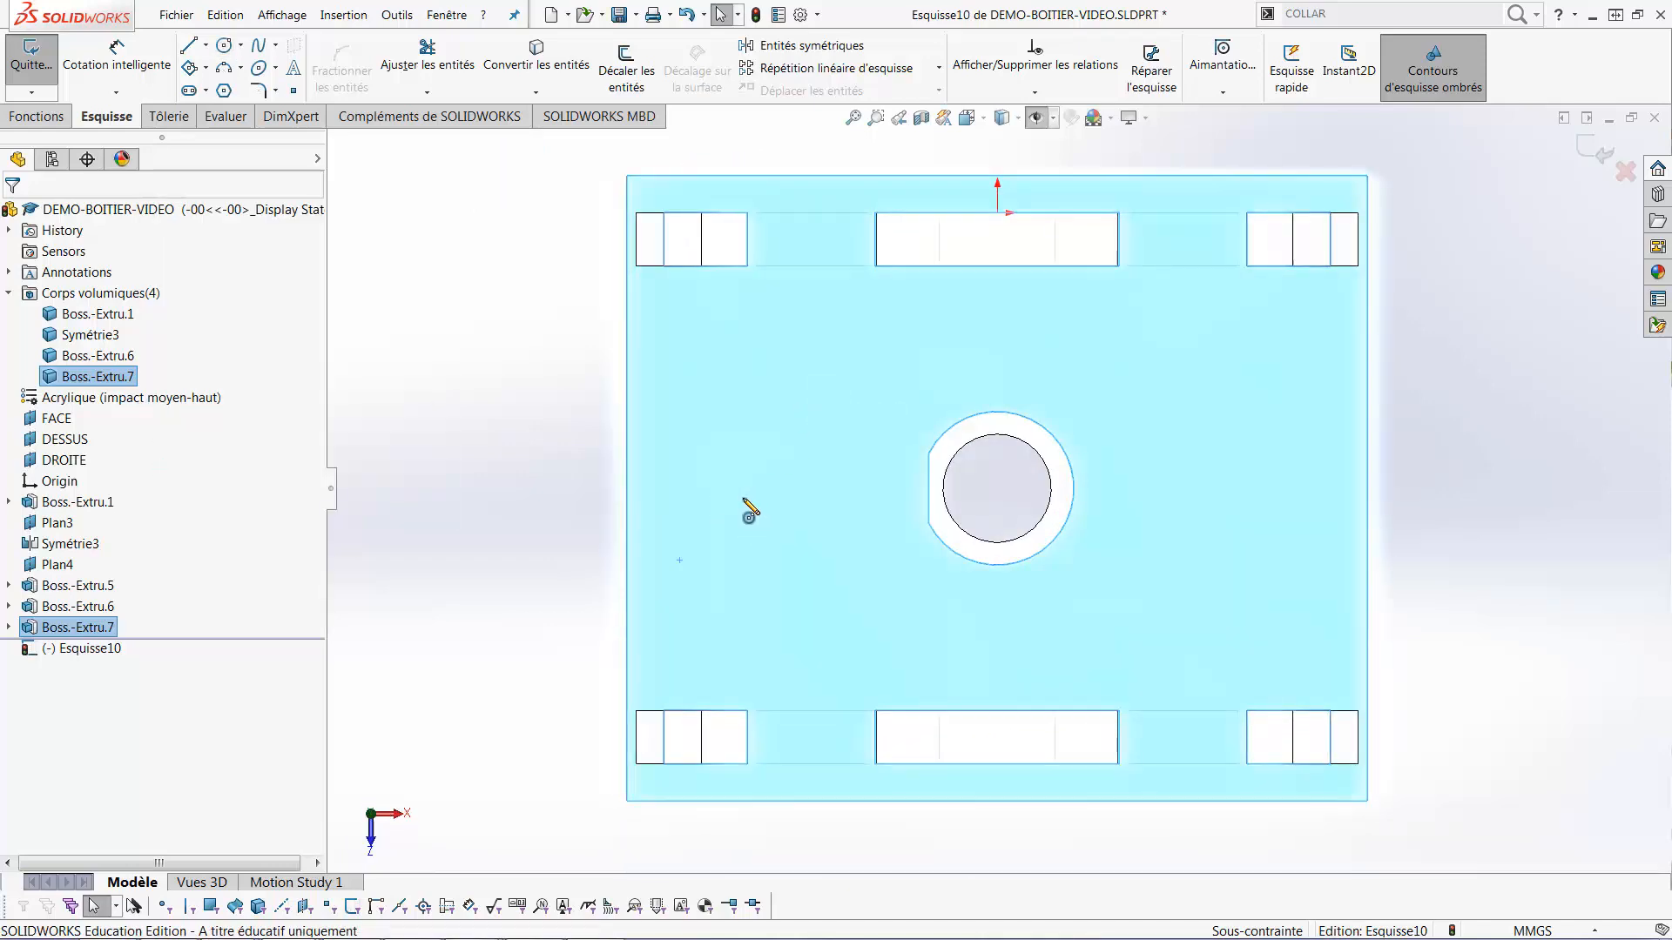
pyautogui.press('l')
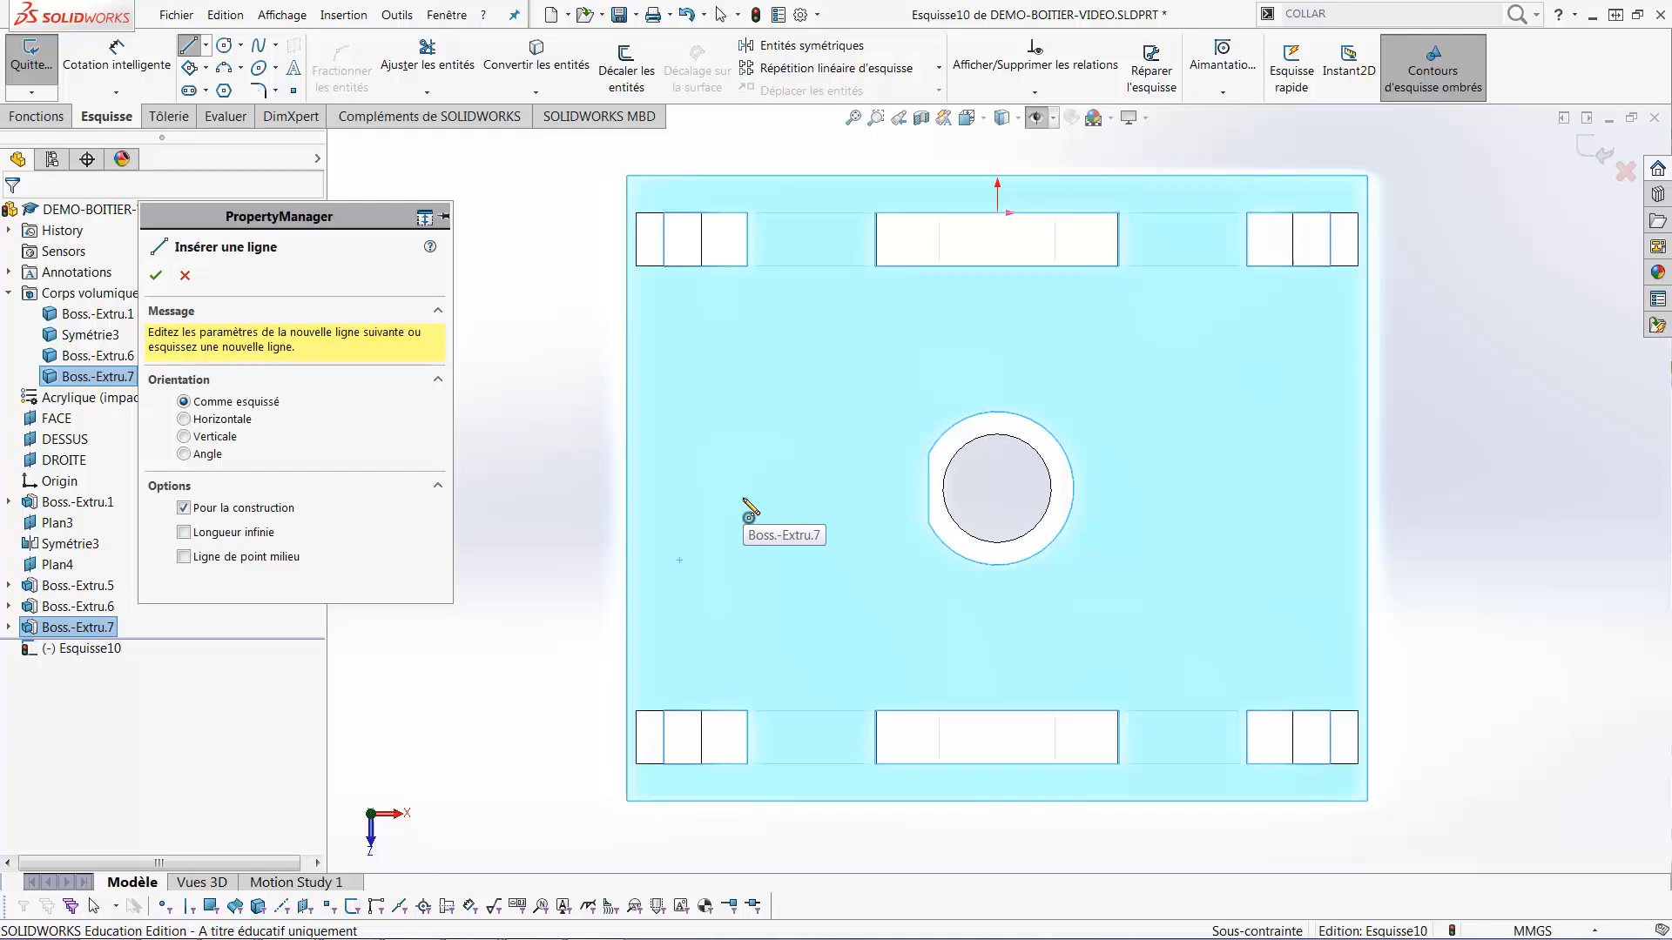
pyautogui.click(997, 488)
pyautogui.click(766, 489)
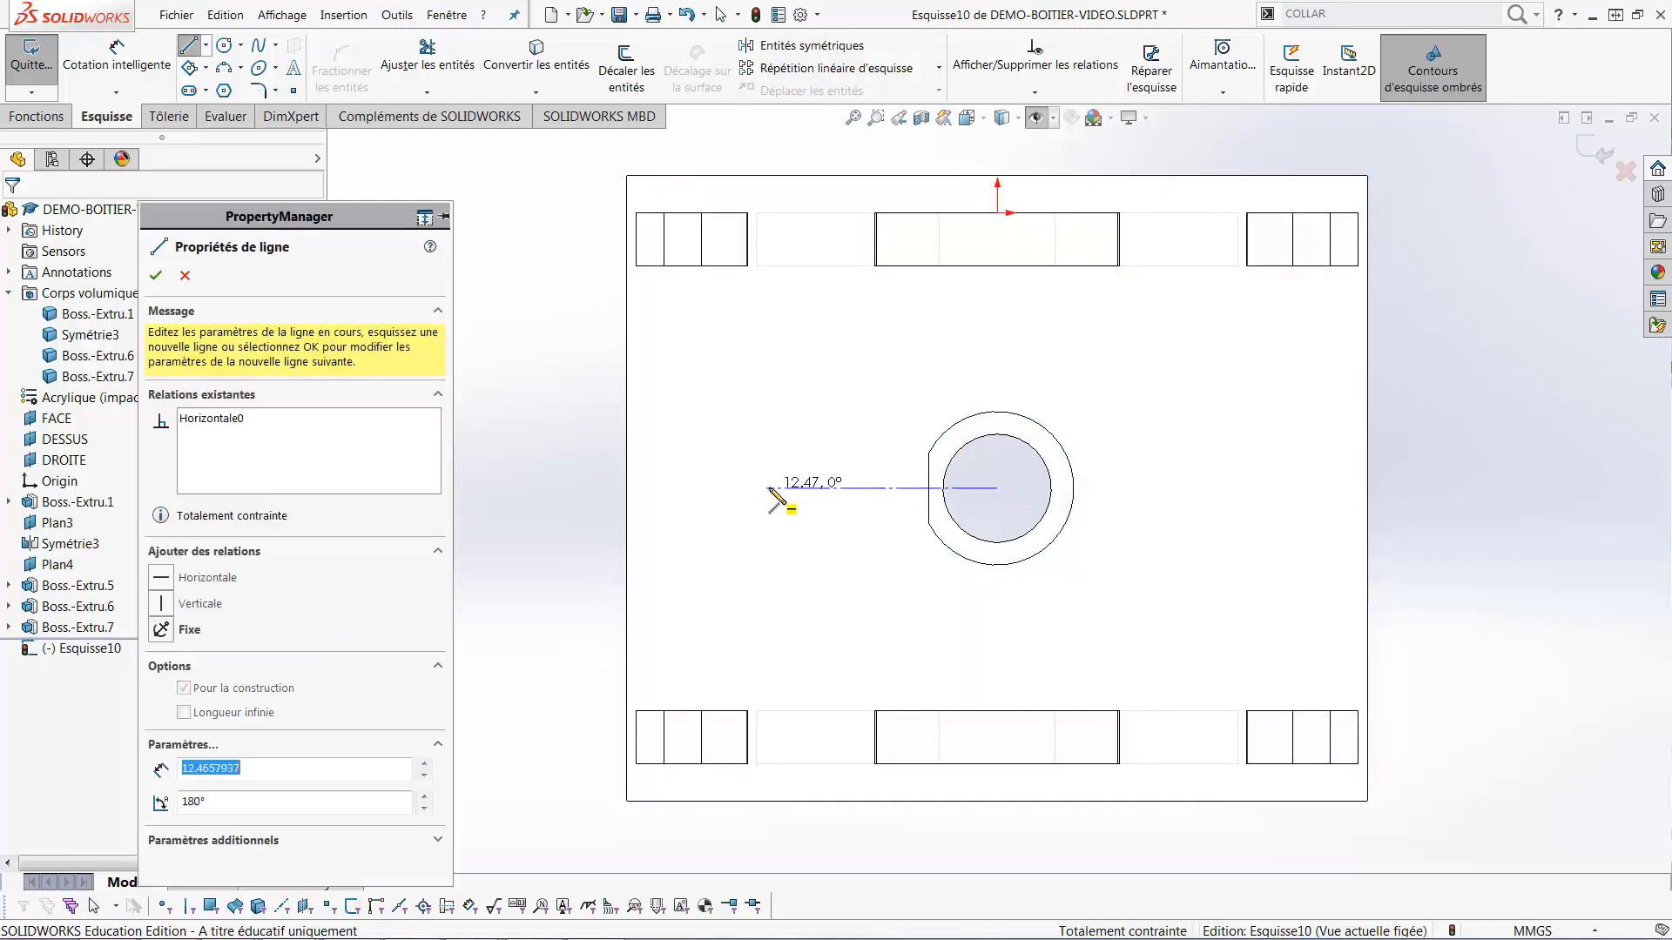
pyautogui.press('Escape')
# Sketch a circle of about 1.7 mm radius centred on the construction line's left end
pyautogui.moveTo(767, 522); pyautogui.dragTo(795, 550, button='right')
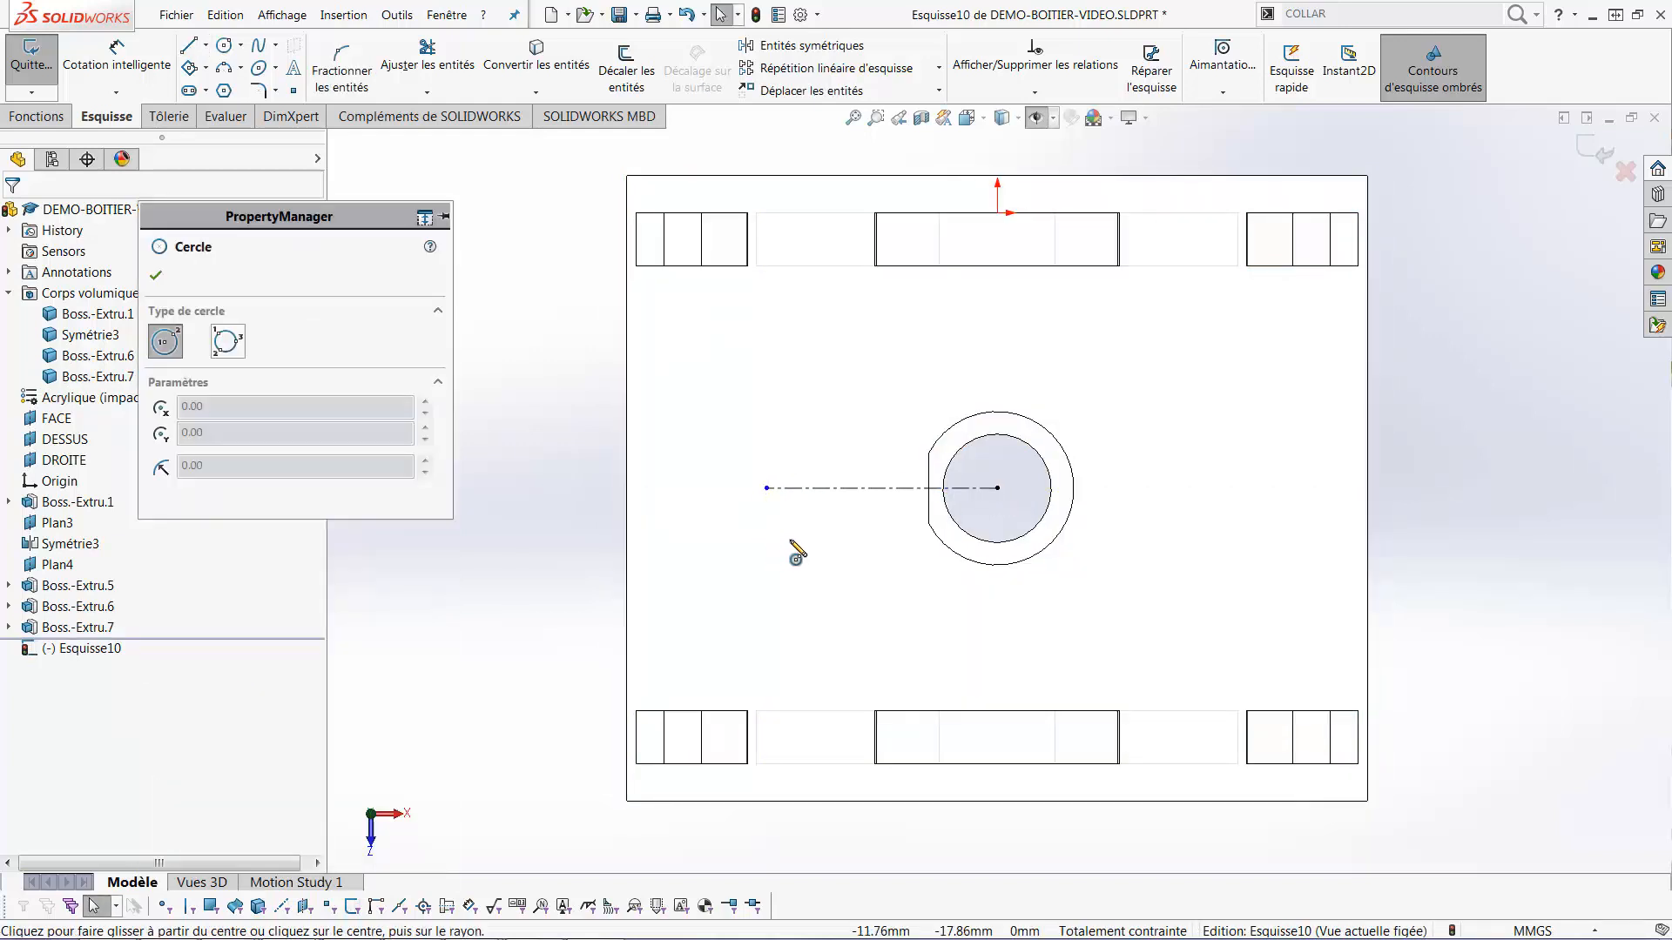
pyautogui.click(767, 487)
pyautogui.click(789, 510)
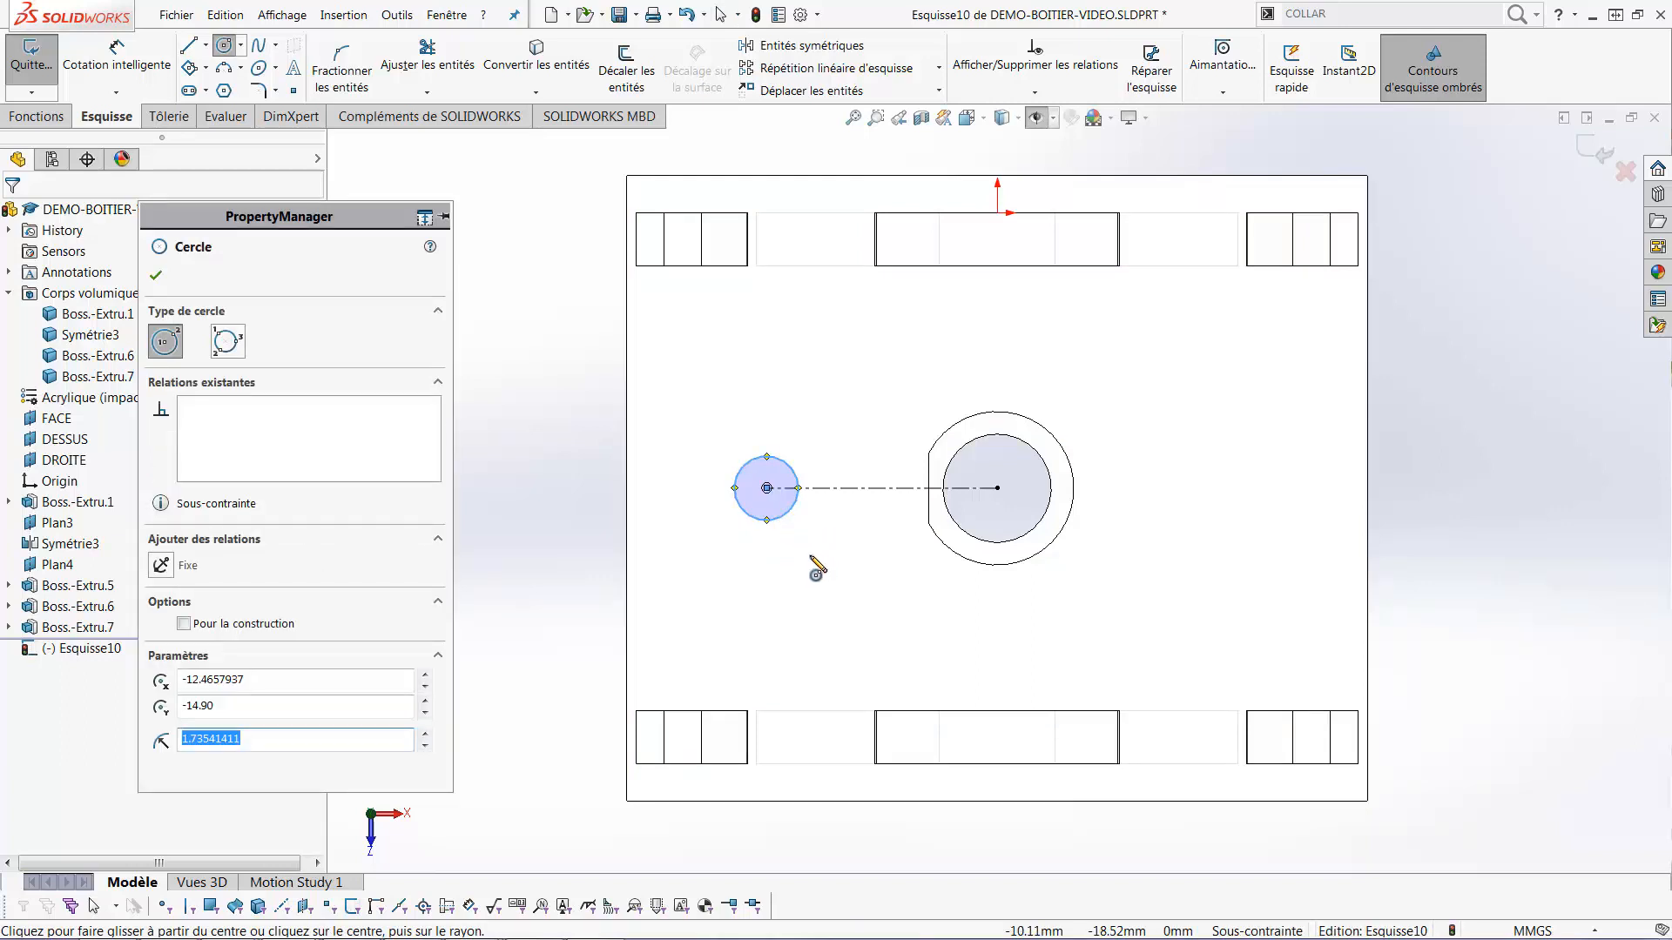
# Dimension the small circle's diameter to 3/32in and move its centre to about 13.3 mm from the central hole's centre
pyautogui.press('s')
pyautogui.click(827, 598)
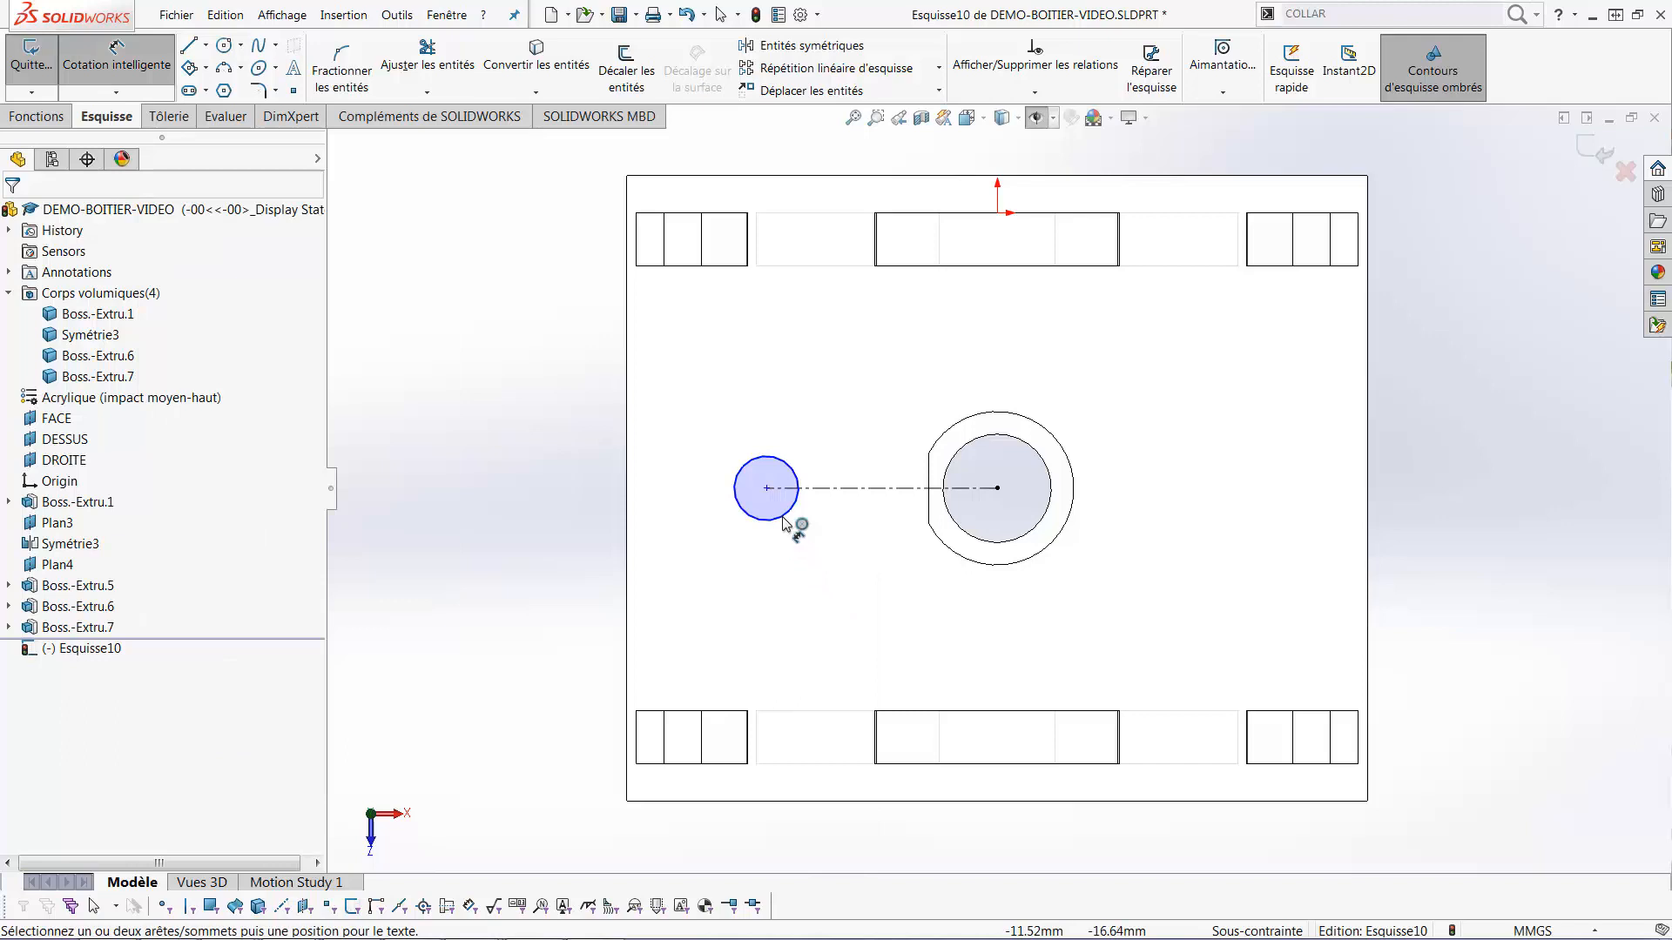
pyautogui.click(783, 522)
pyautogui.click(862, 616)
pyautogui.write('3.')
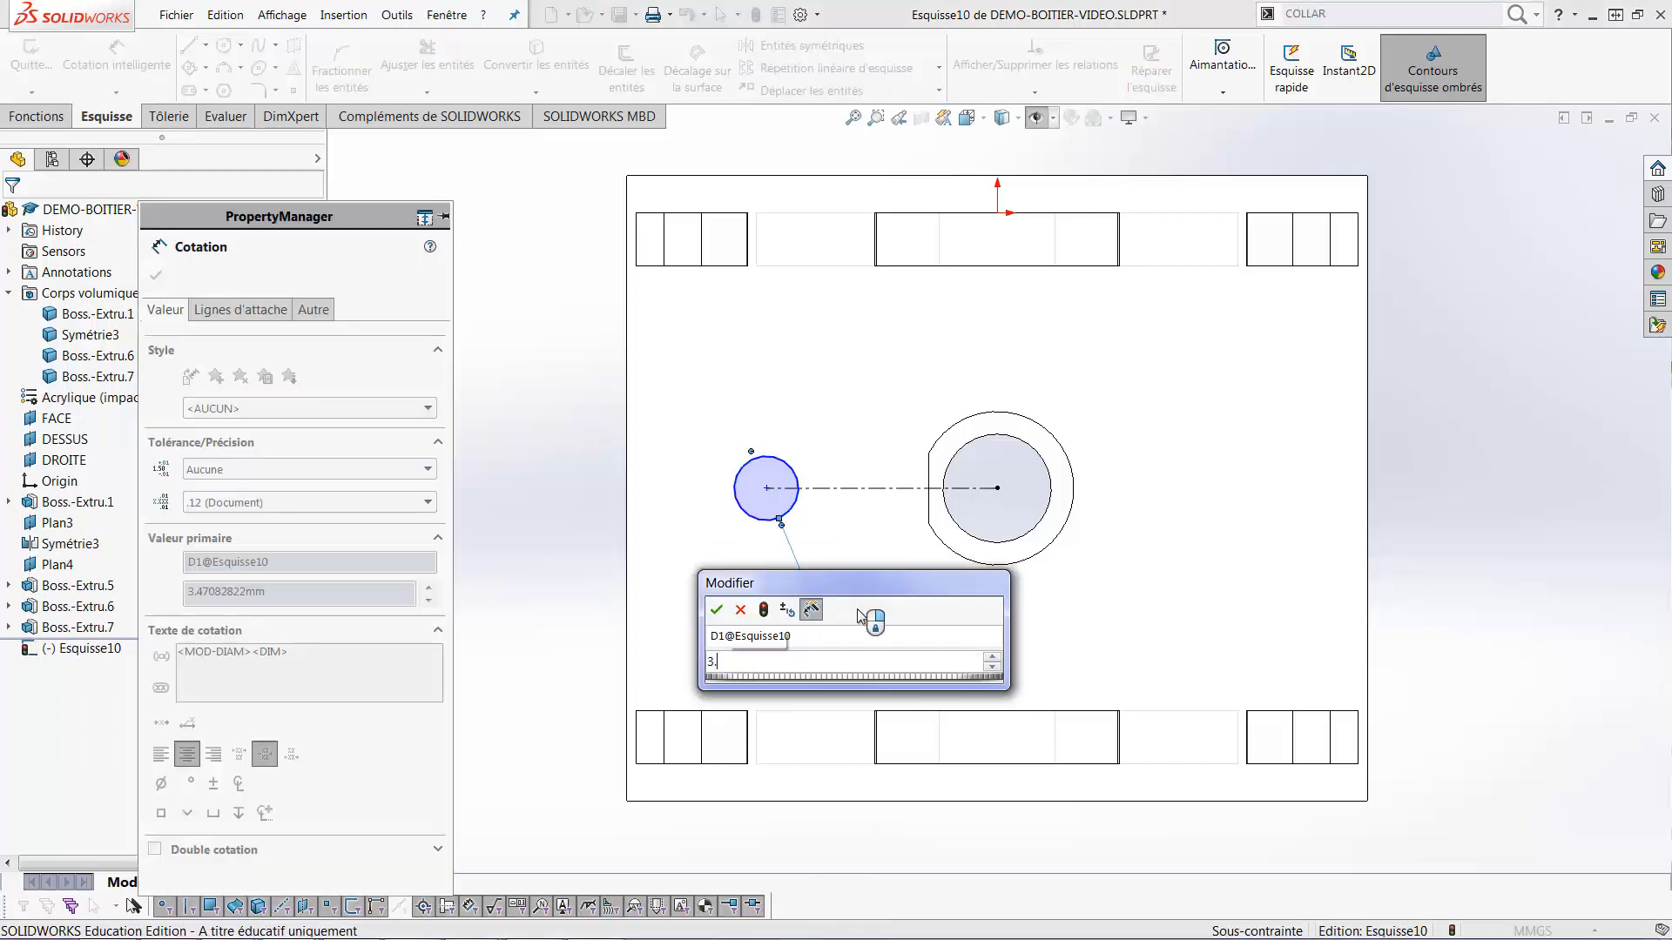
pyautogui.press('BackSpace')
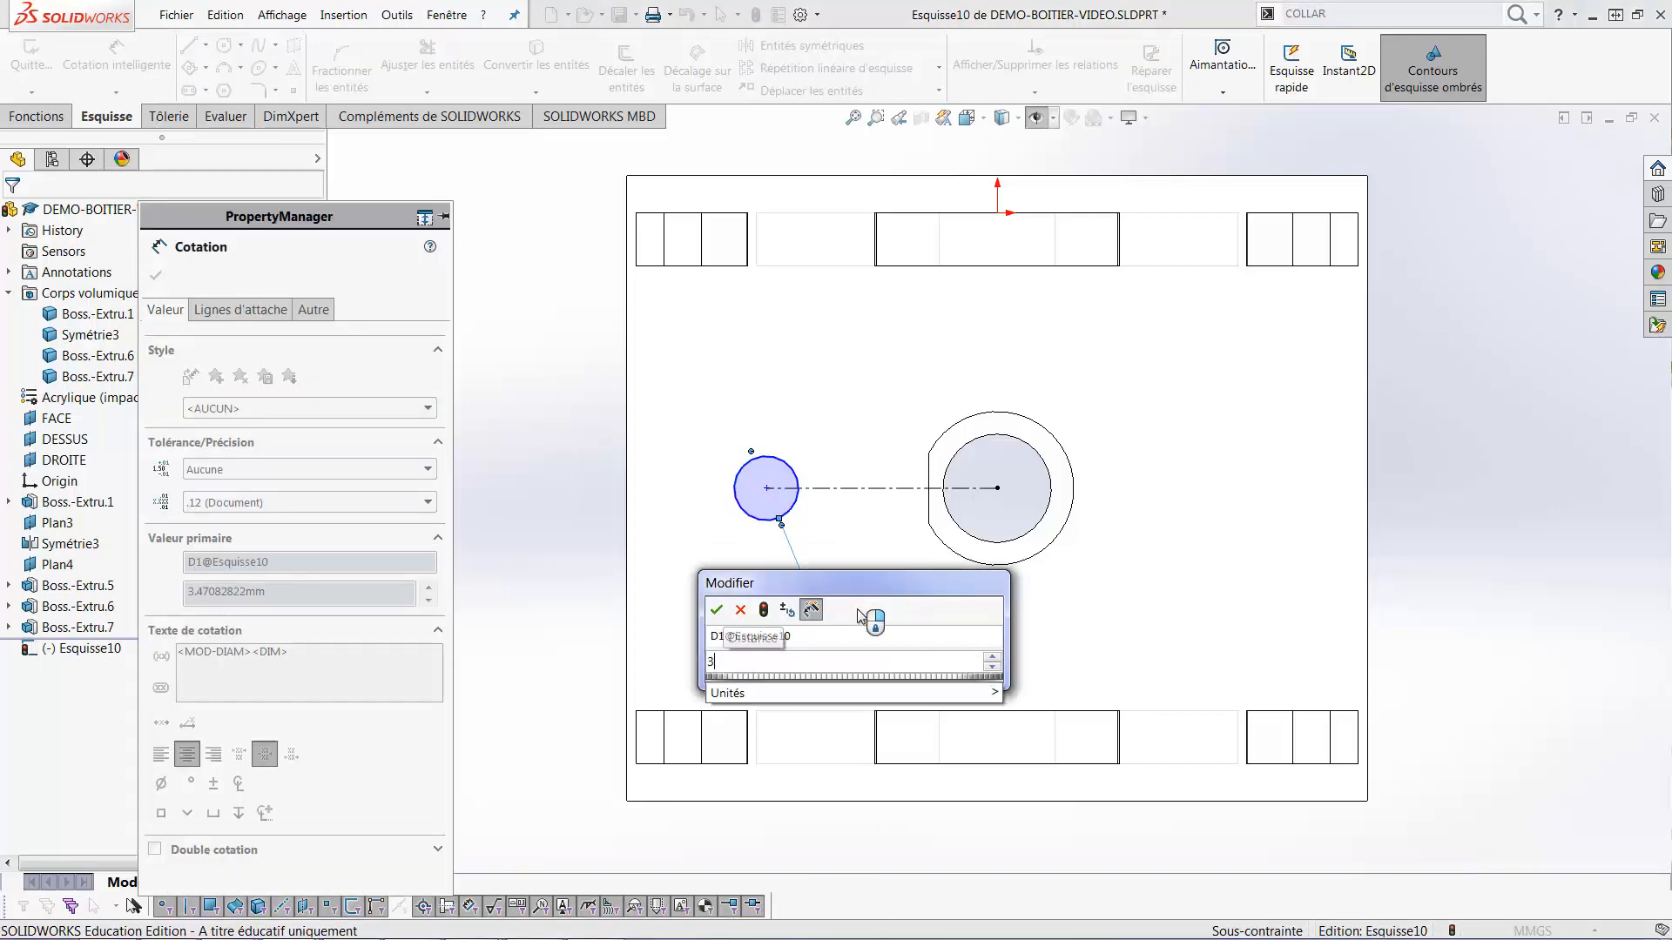
pyautogui.write('/32in')
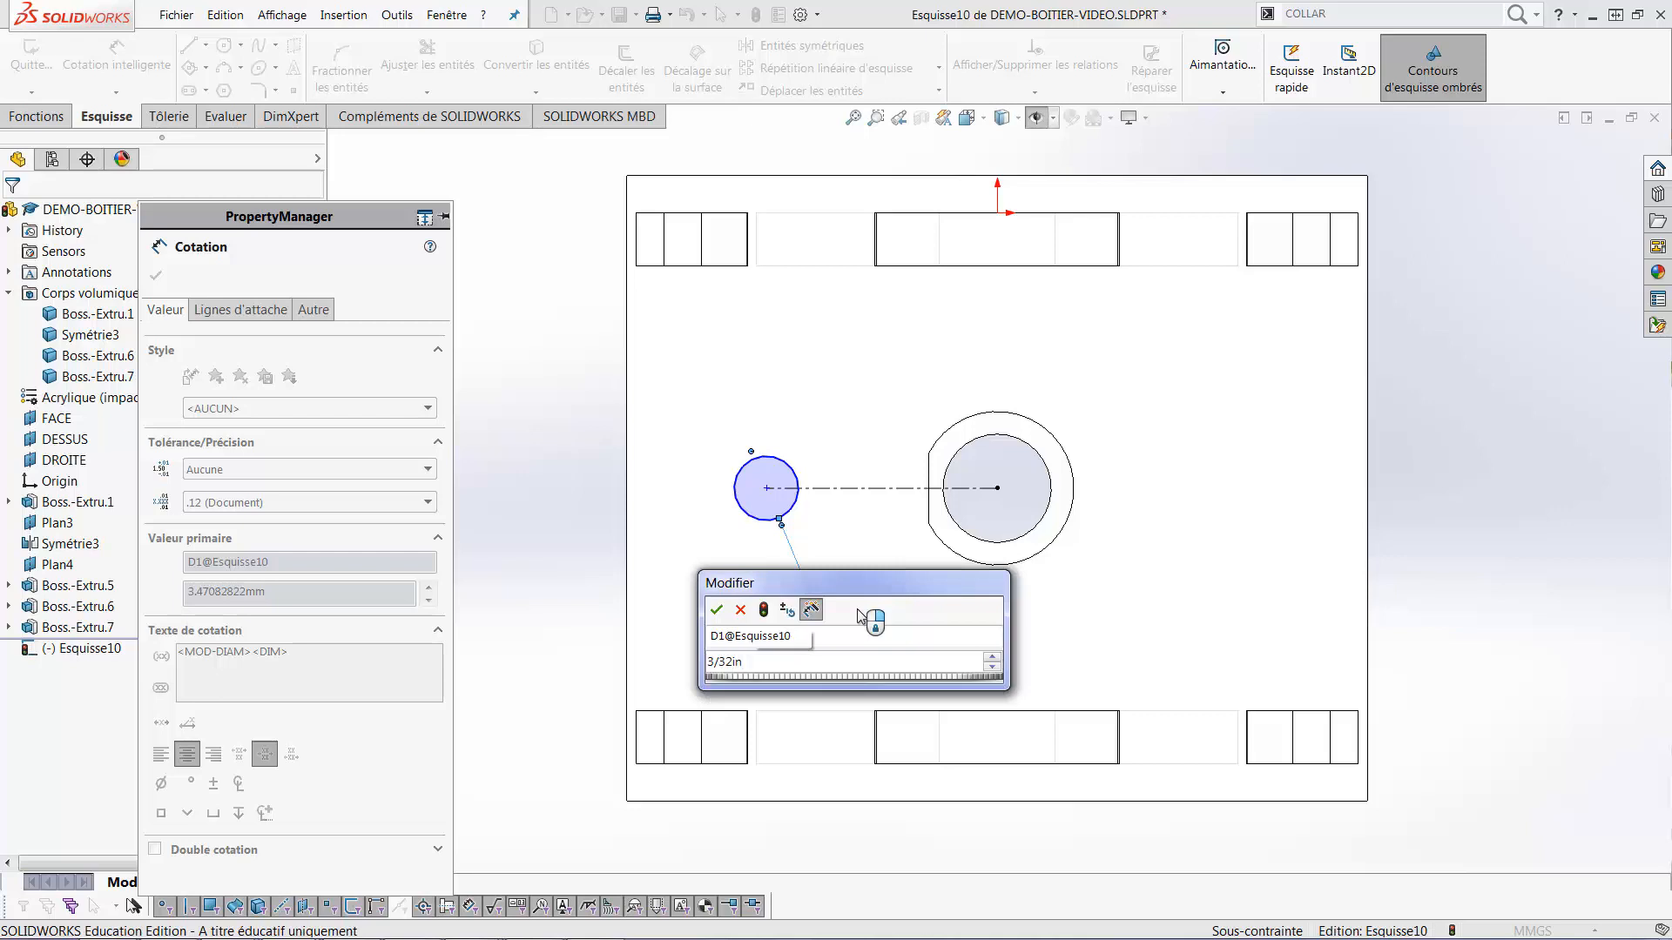
pyautogui.press('Return')
pyautogui.press('Escape')
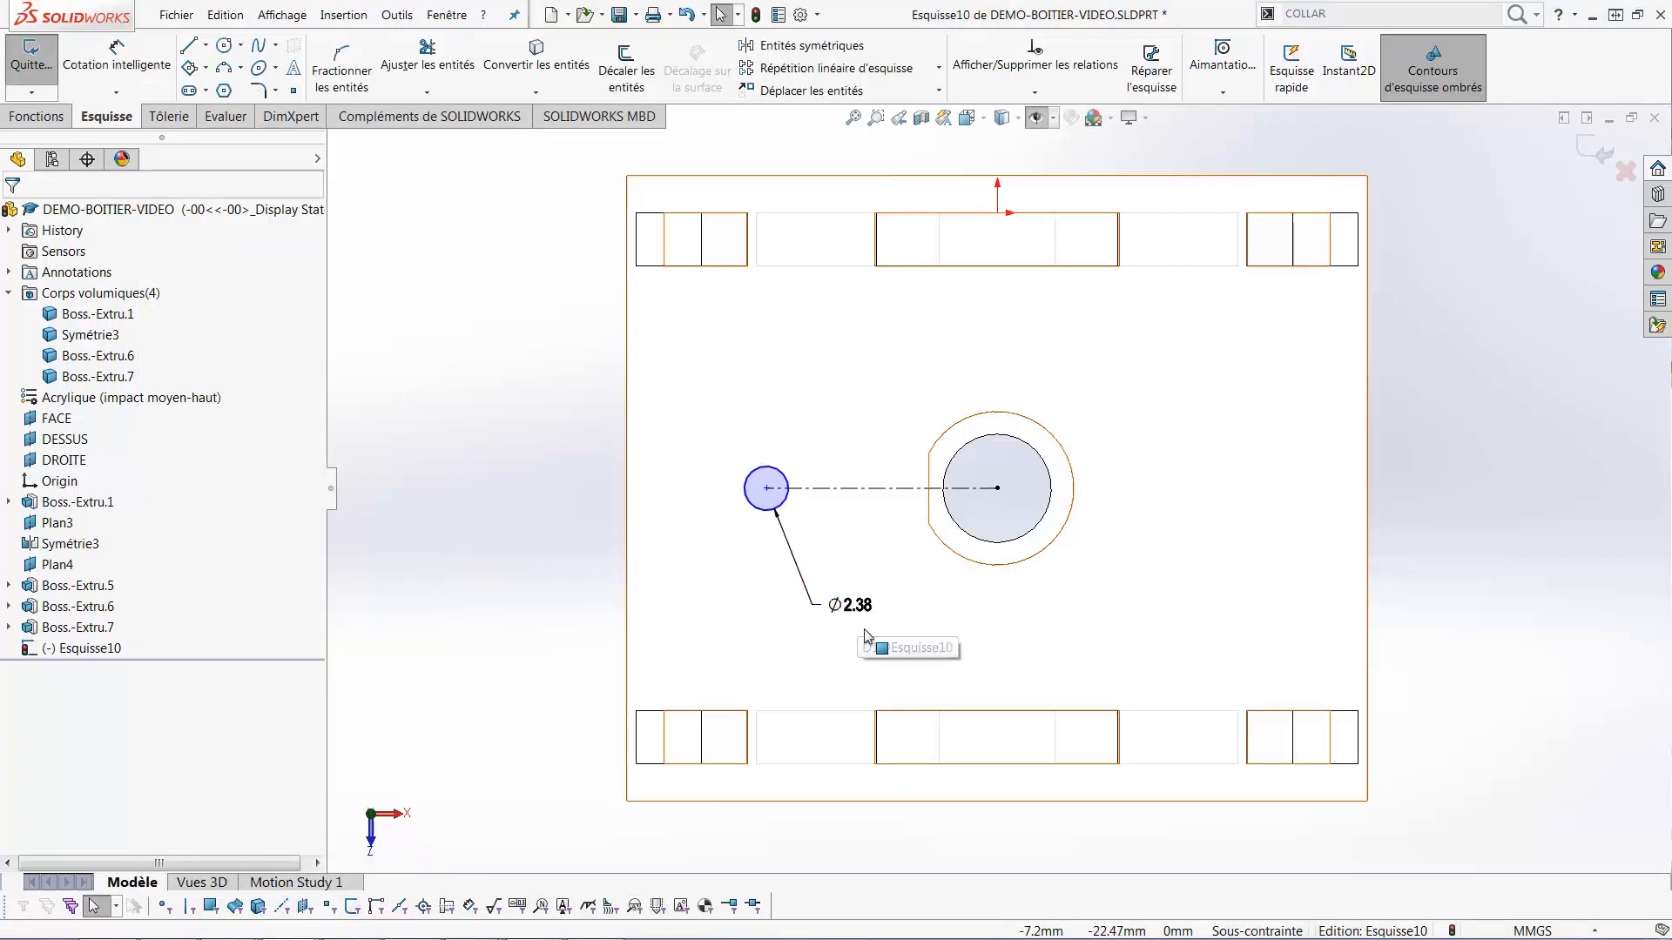
pyautogui.moveTo(744, 489)
pyautogui.mouseDown()
pyautogui.moveTo(688, 487)
pyautogui.moveTo(795, 487)
pyautogui.moveTo(752, 498)
pyautogui.mouseUp()
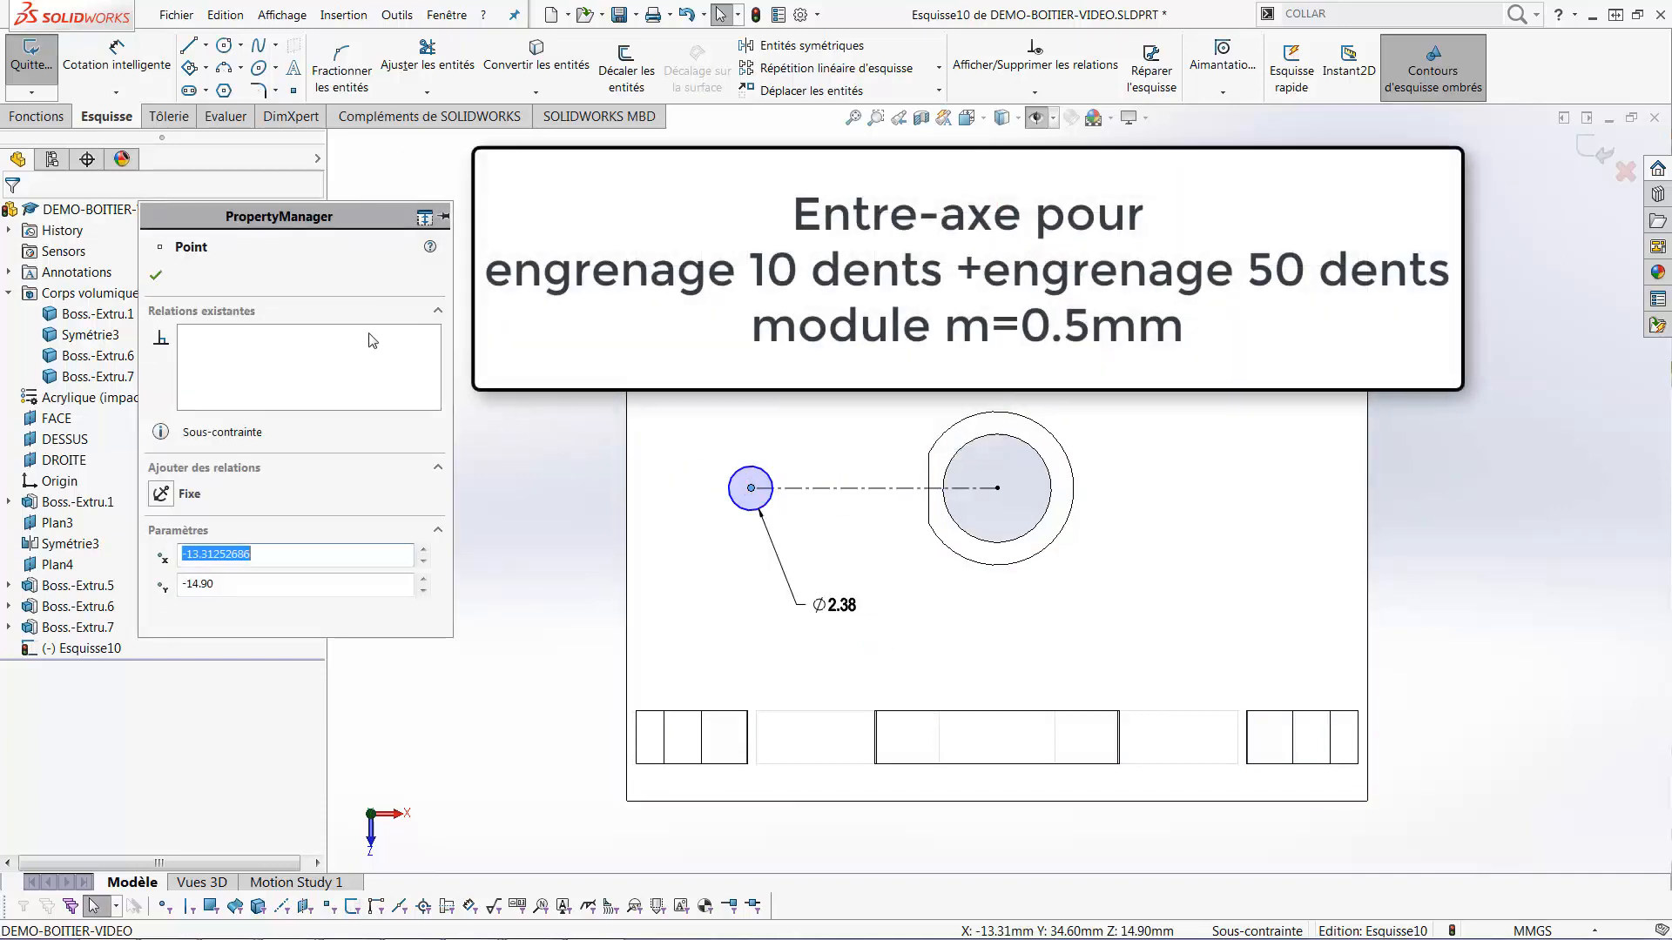
# Make an extruded cut of the small circle through both the top and bottom plates
pyautogui.click(36, 116)
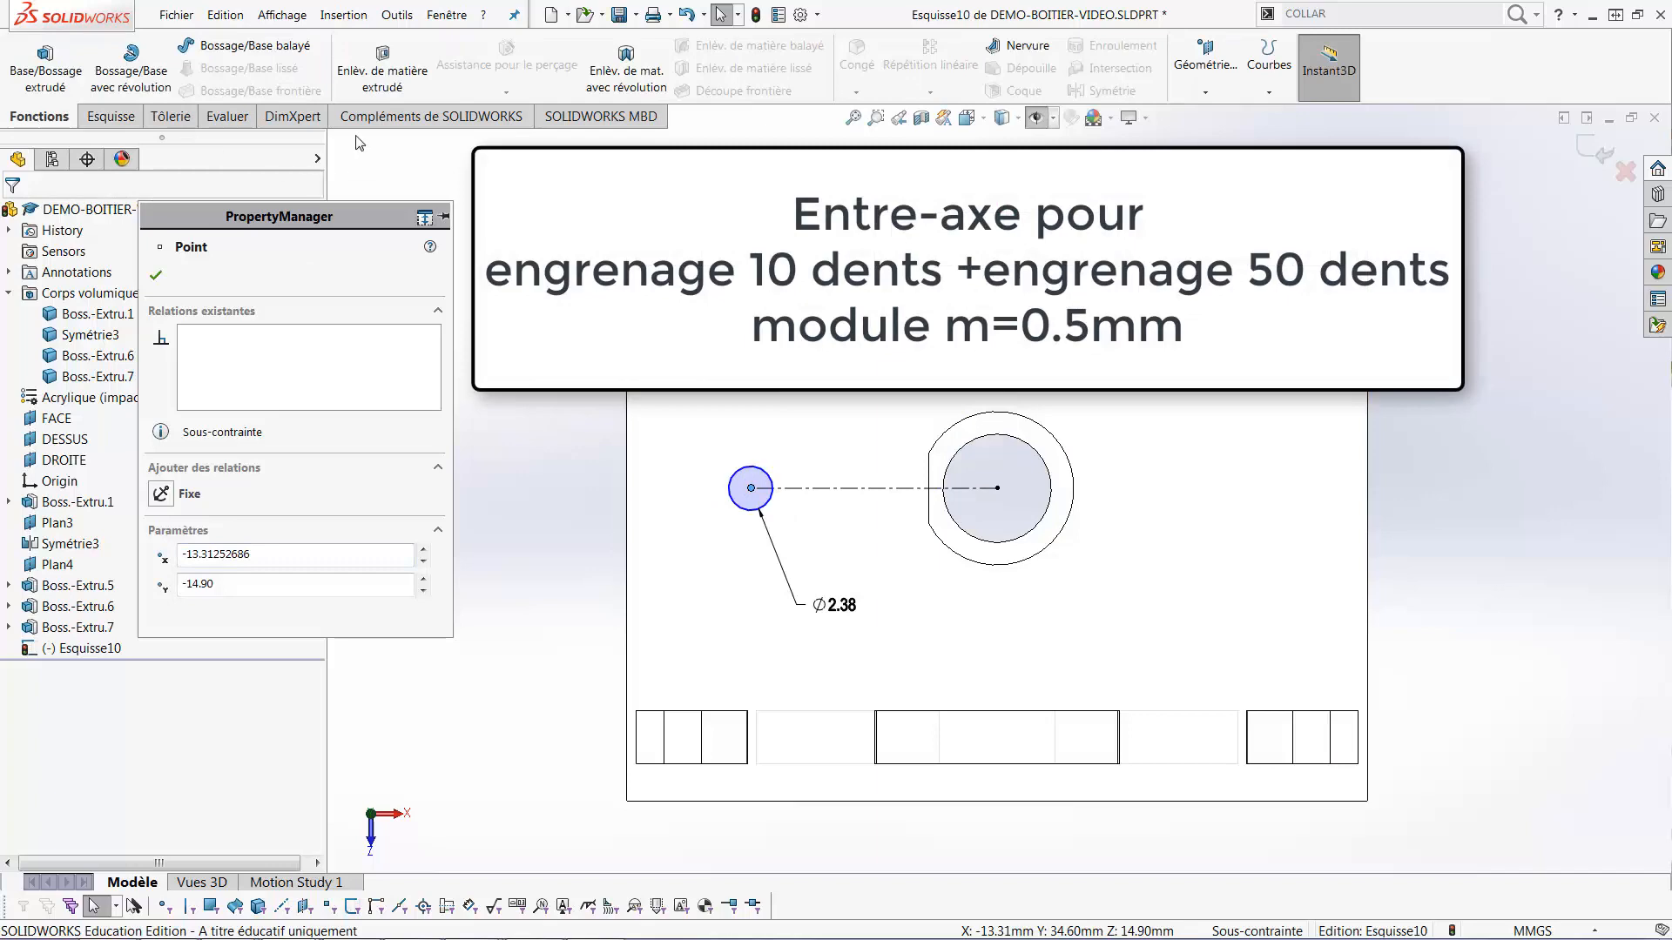
pyautogui.click(383, 70)
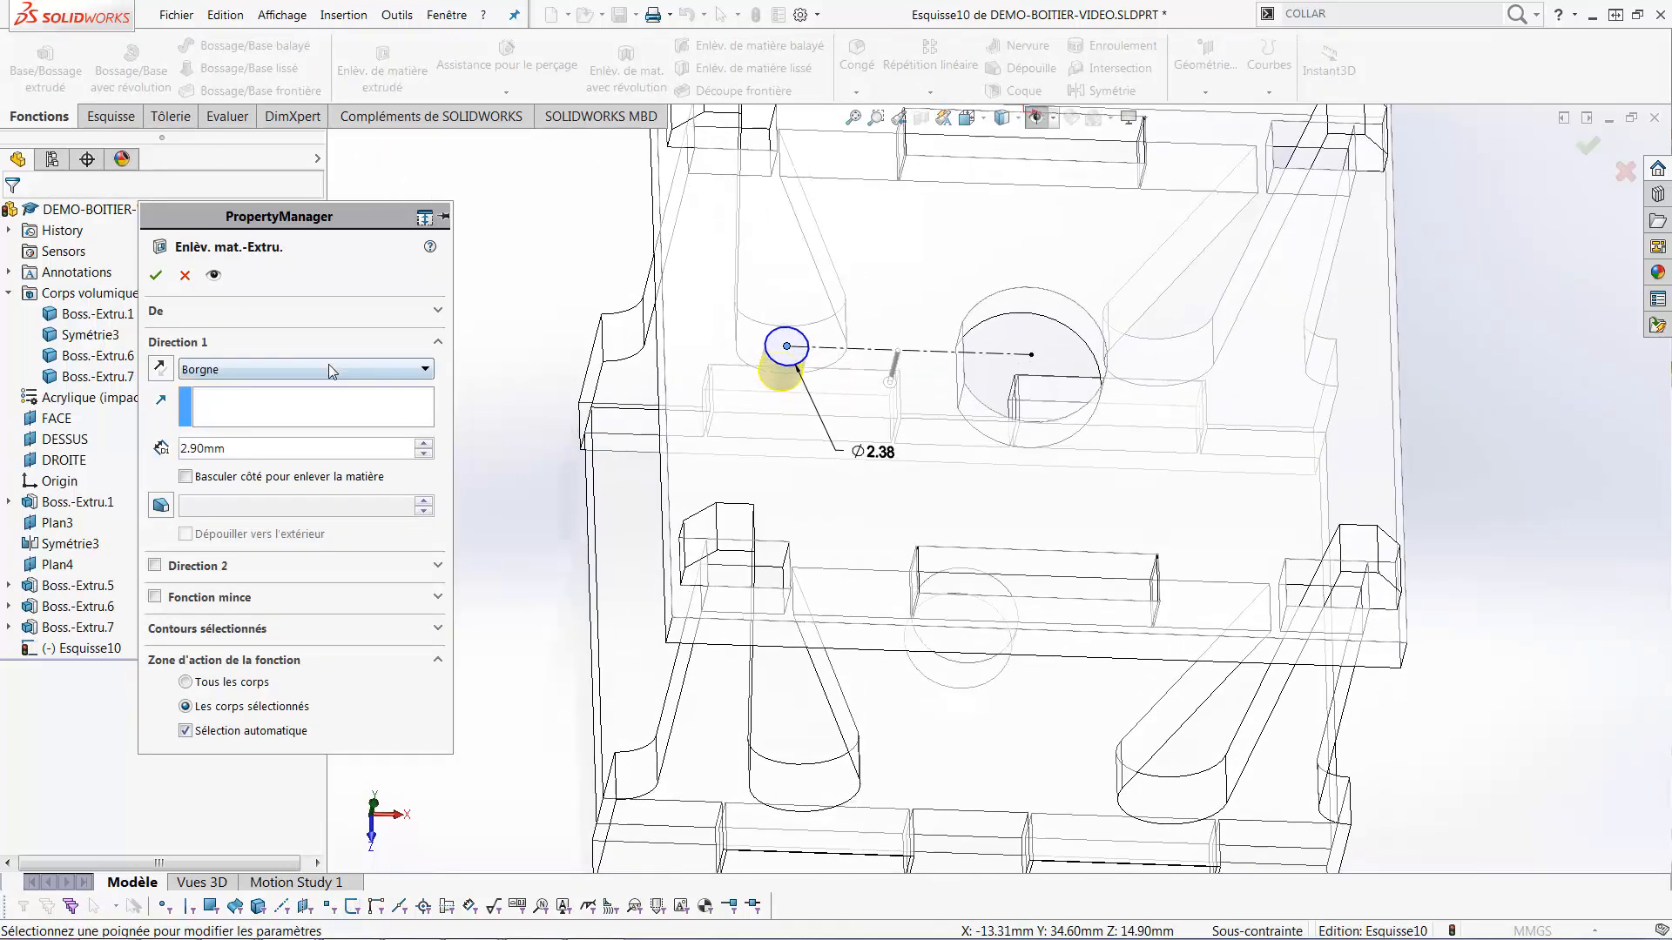
pyautogui.click(331, 370)
pyautogui.click(226, 400)
pyautogui.click(156, 275)
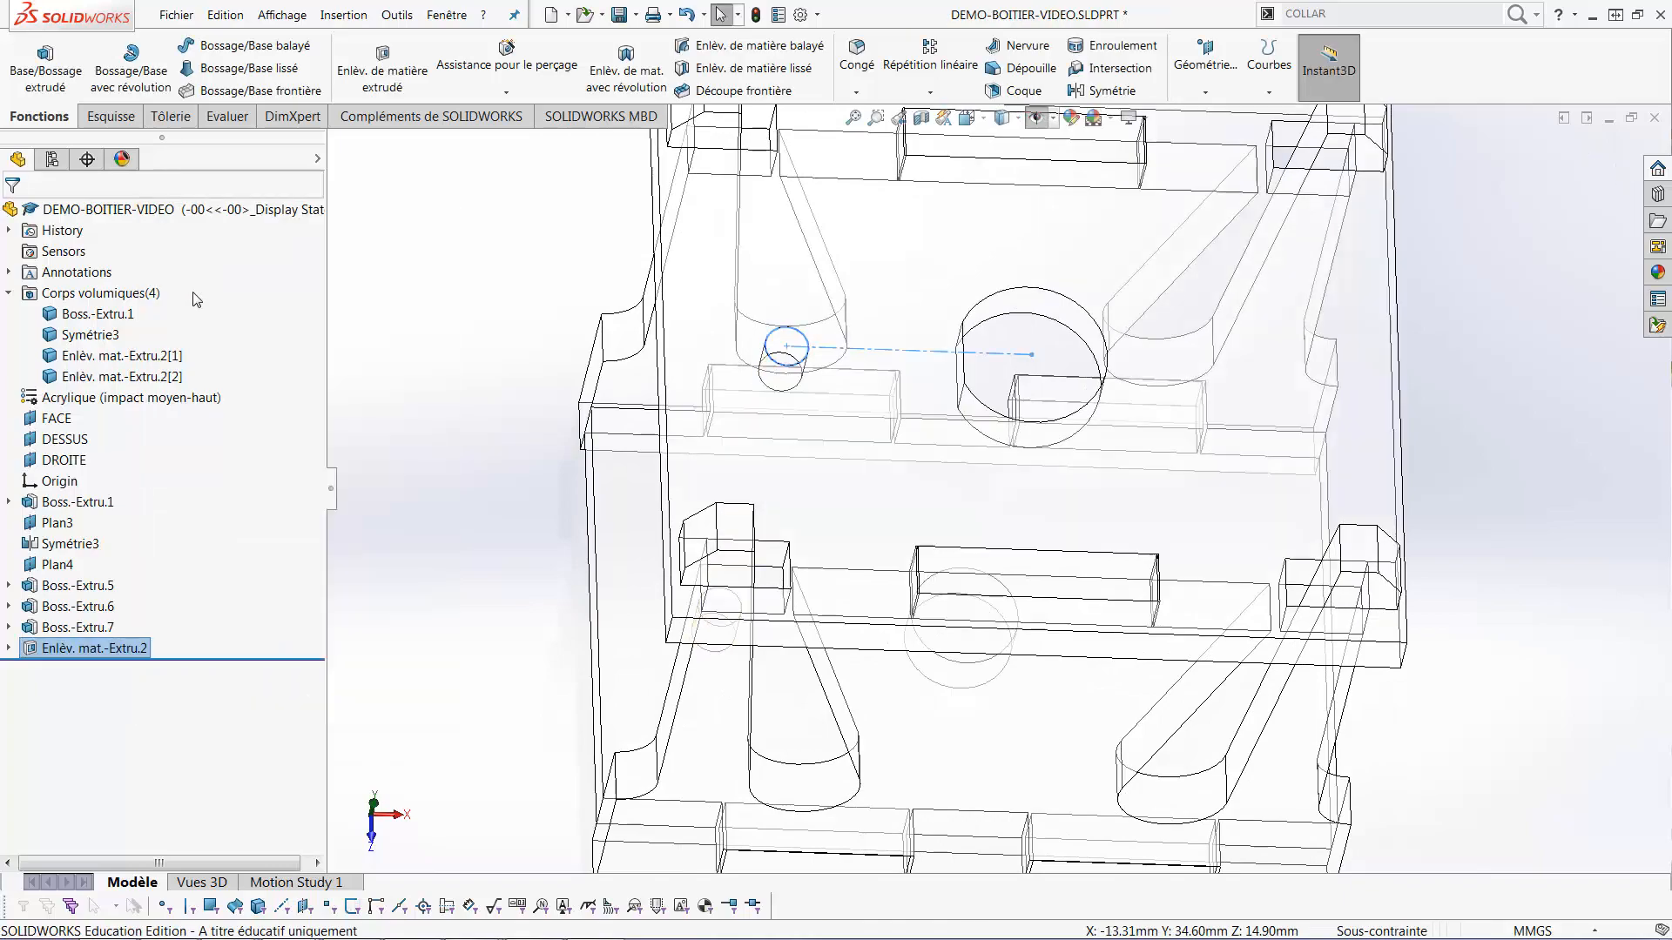
# Save the part and create a drawing from it with the DECOUPE_LASER template
pyautogui.click(503, 490)
pyautogui.moveTo(498, 503)
pyautogui.mouseDown(button='middle')
pyautogui.moveTo(539, 394)
pyautogui.moveTo(638, 396)
pyautogui.moveTo(446, 378)
pyautogui.mouseUp(button='middle')
pyautogui.press('f')
pyautogui.moveTo(626, 360)
pyautogui.mouseDown(button='middle')
pyautogui.moveTo(631, 414)
pyautogui.moveTo(643, 379)
pyautogui.mouseUp(button='middle')
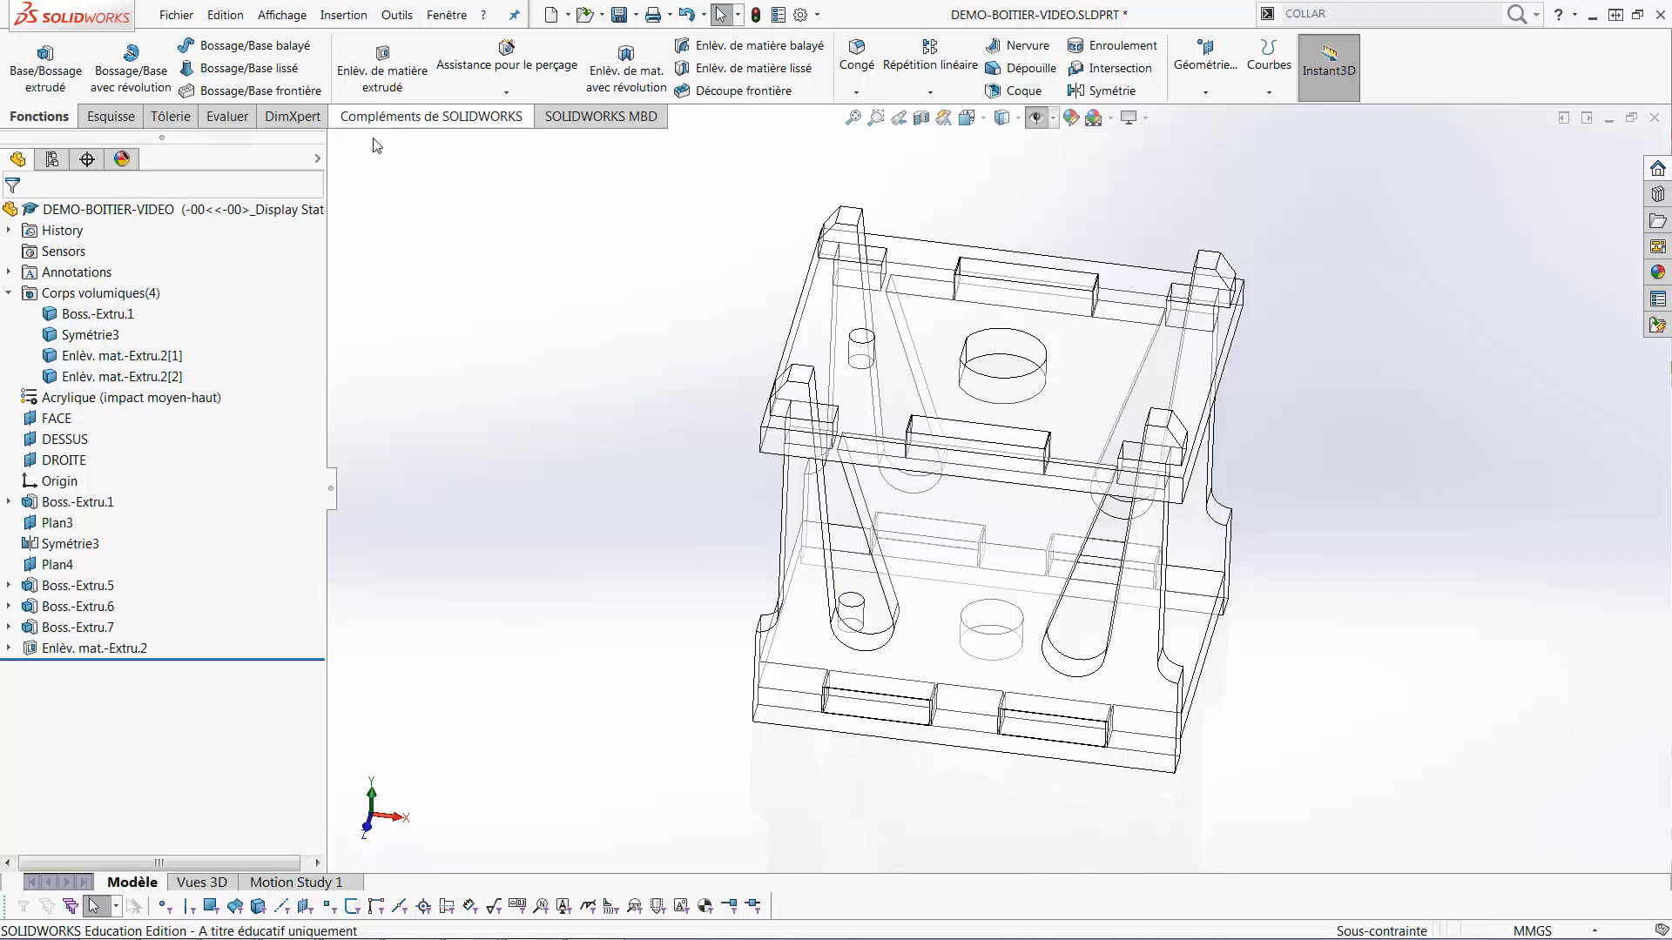
pyautogui.hotkey('ctrl', 's')
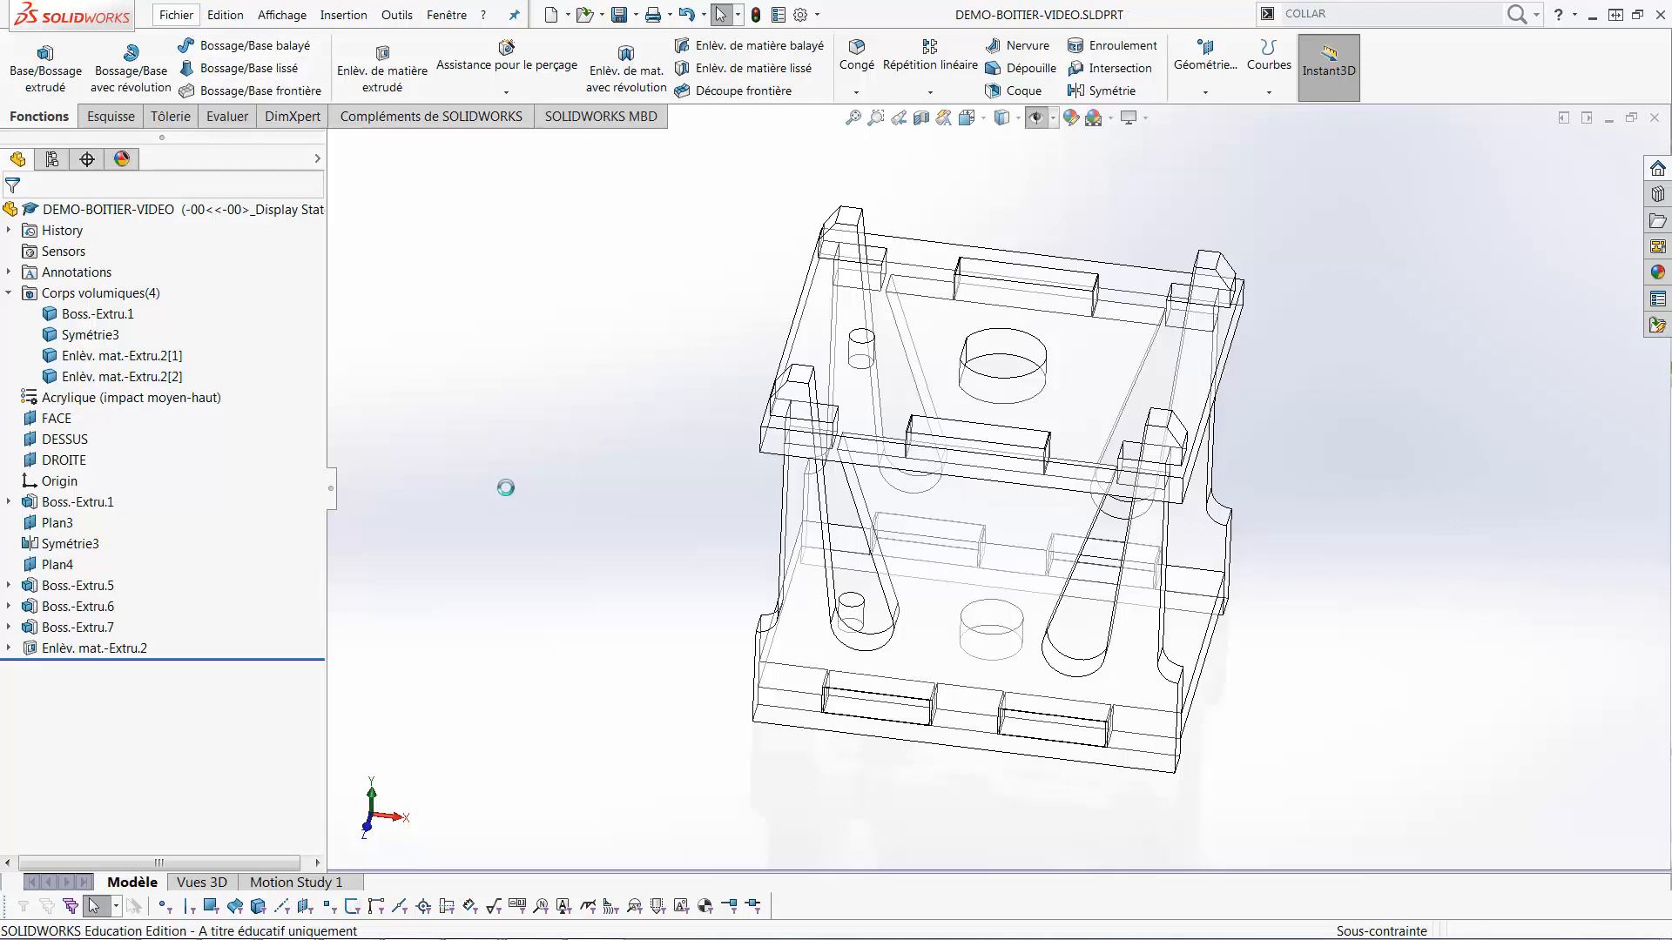
pyautogui.click(176, 16)
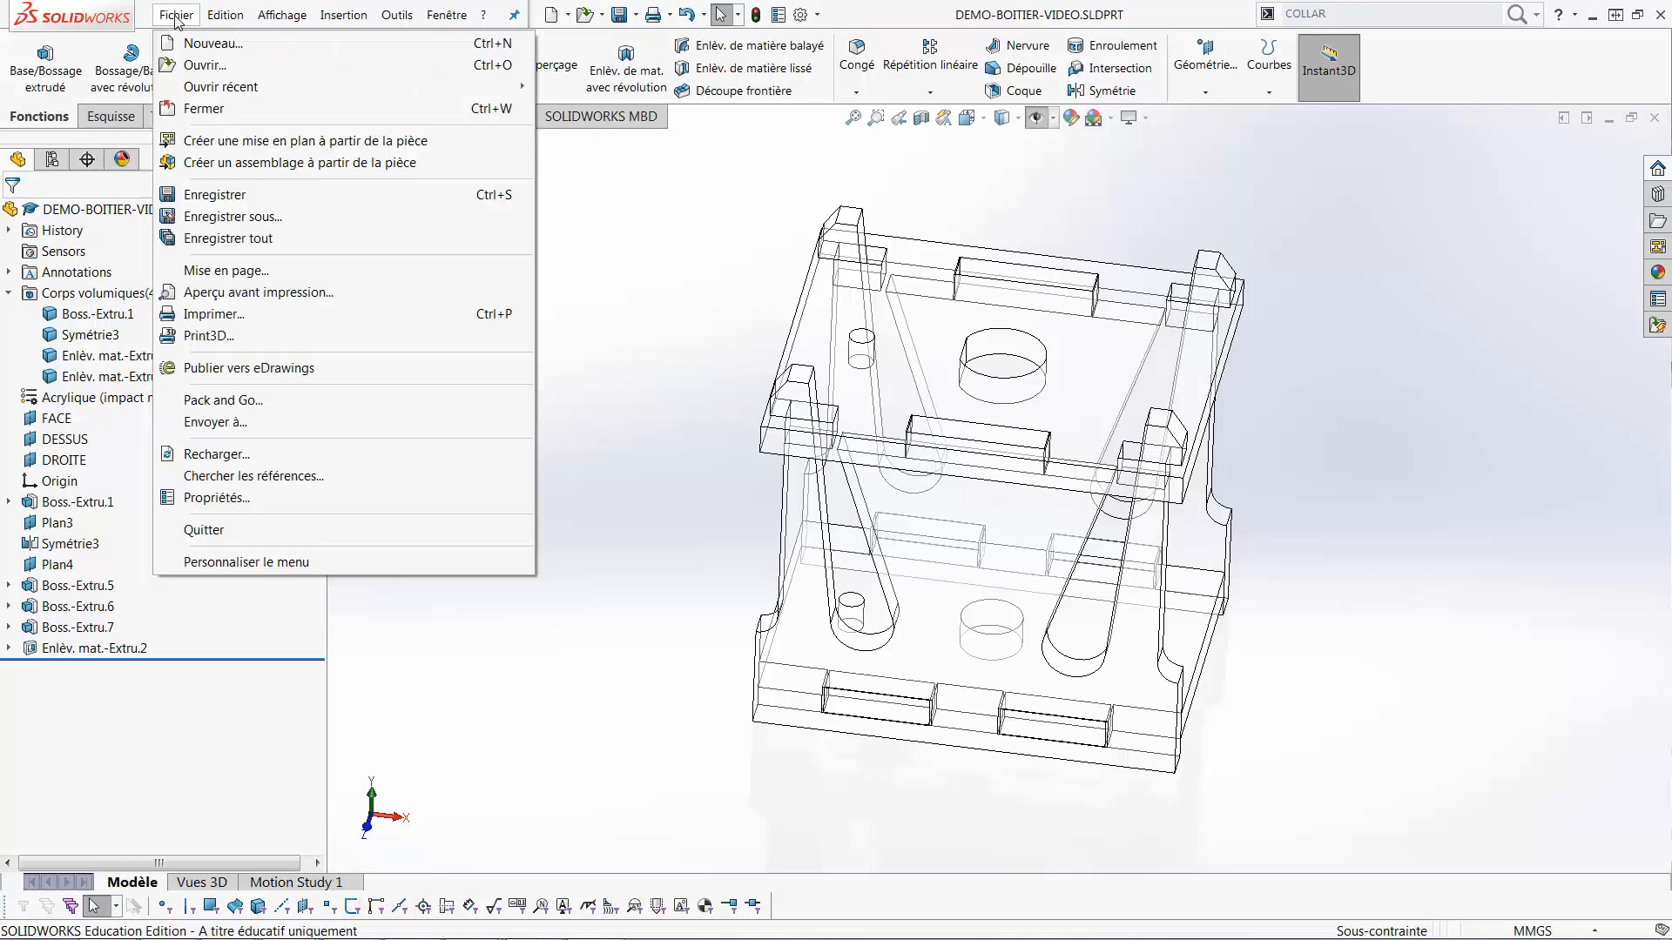
pyautogui.click(234, 142)
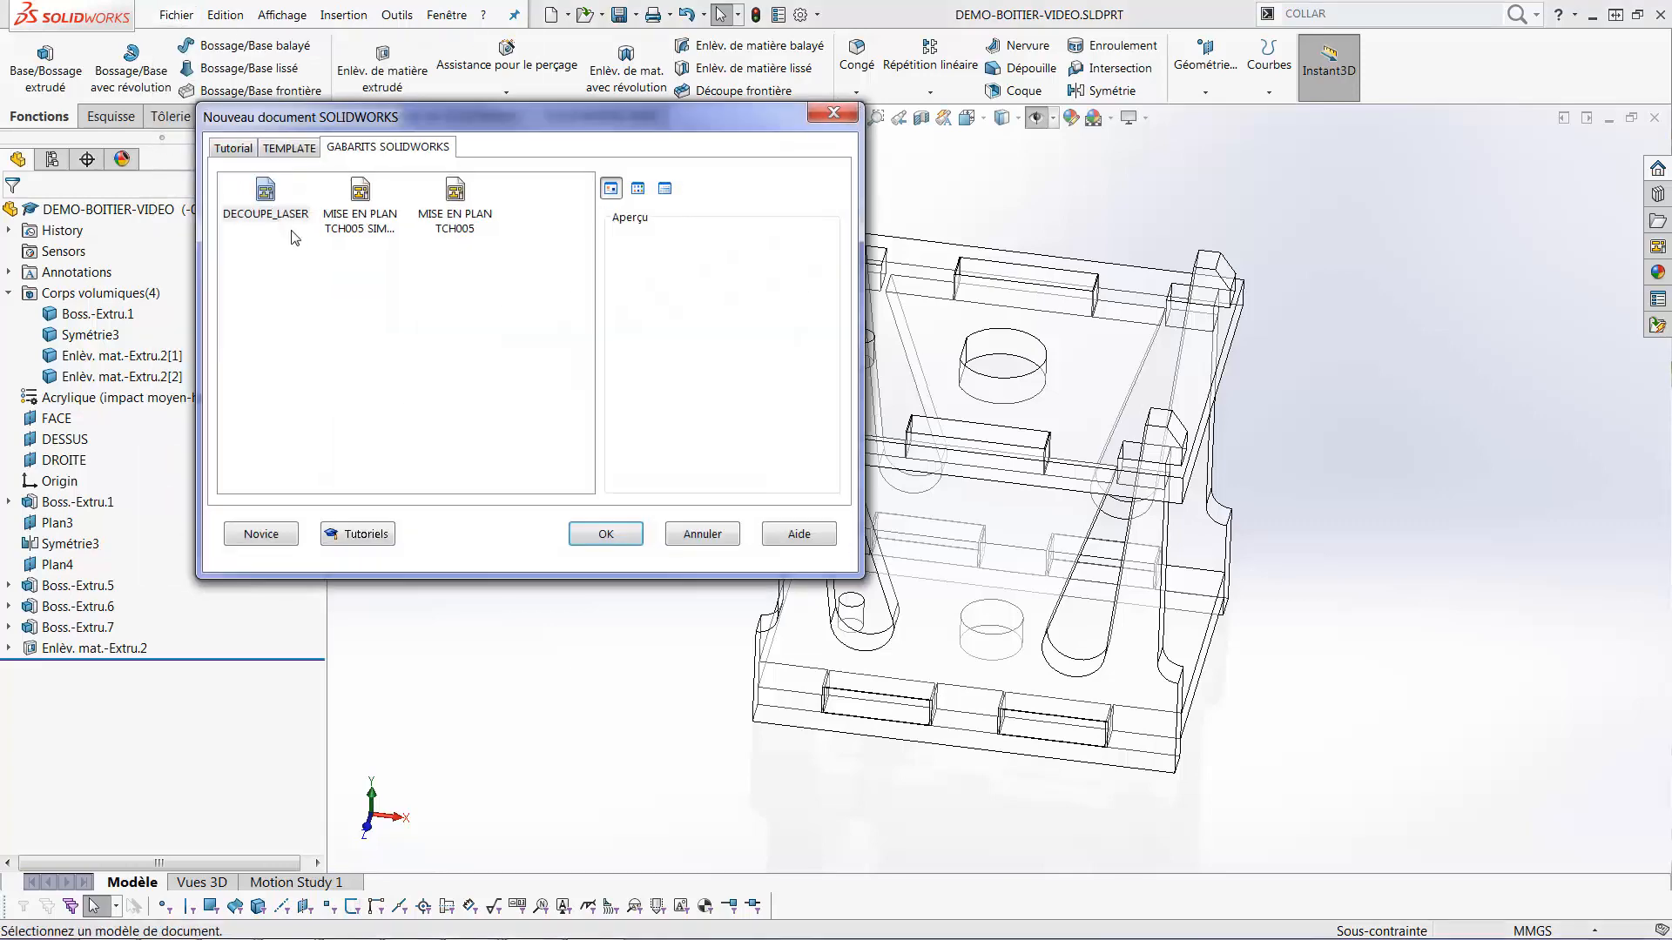
pyautogui.click(266, 208)
pyautogui.click(605, 532)
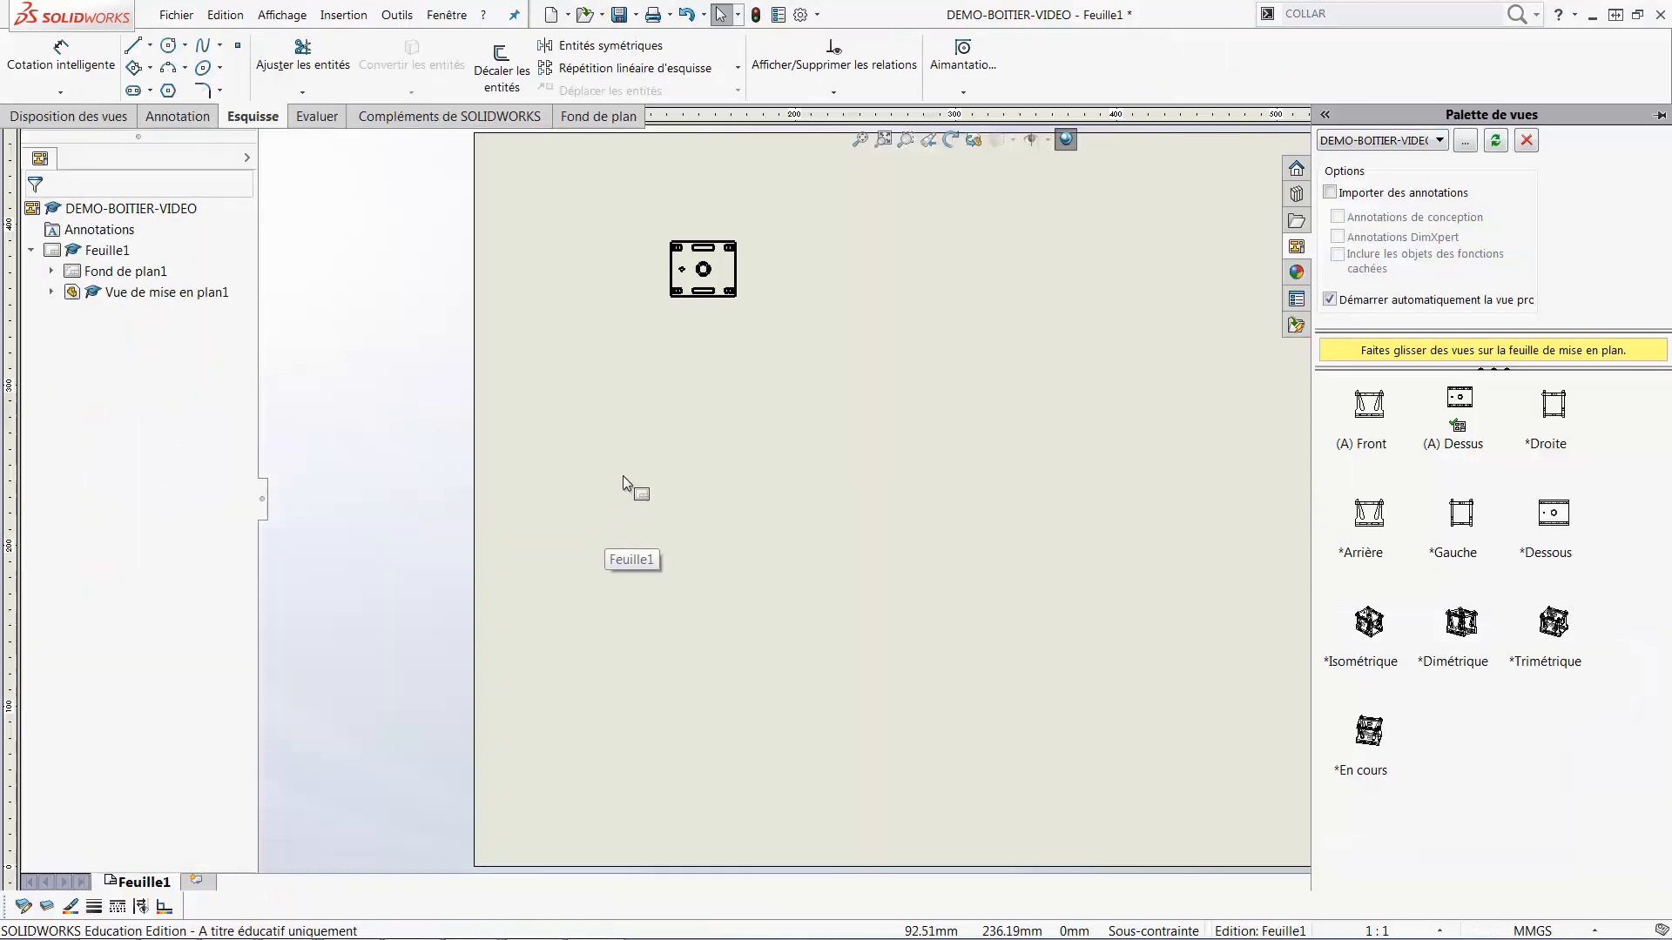
# Move the existing plan view closer to the sheet's upper-left corner and limit it to the top plate body
pyautogui.scroll(-4, 775, 280)
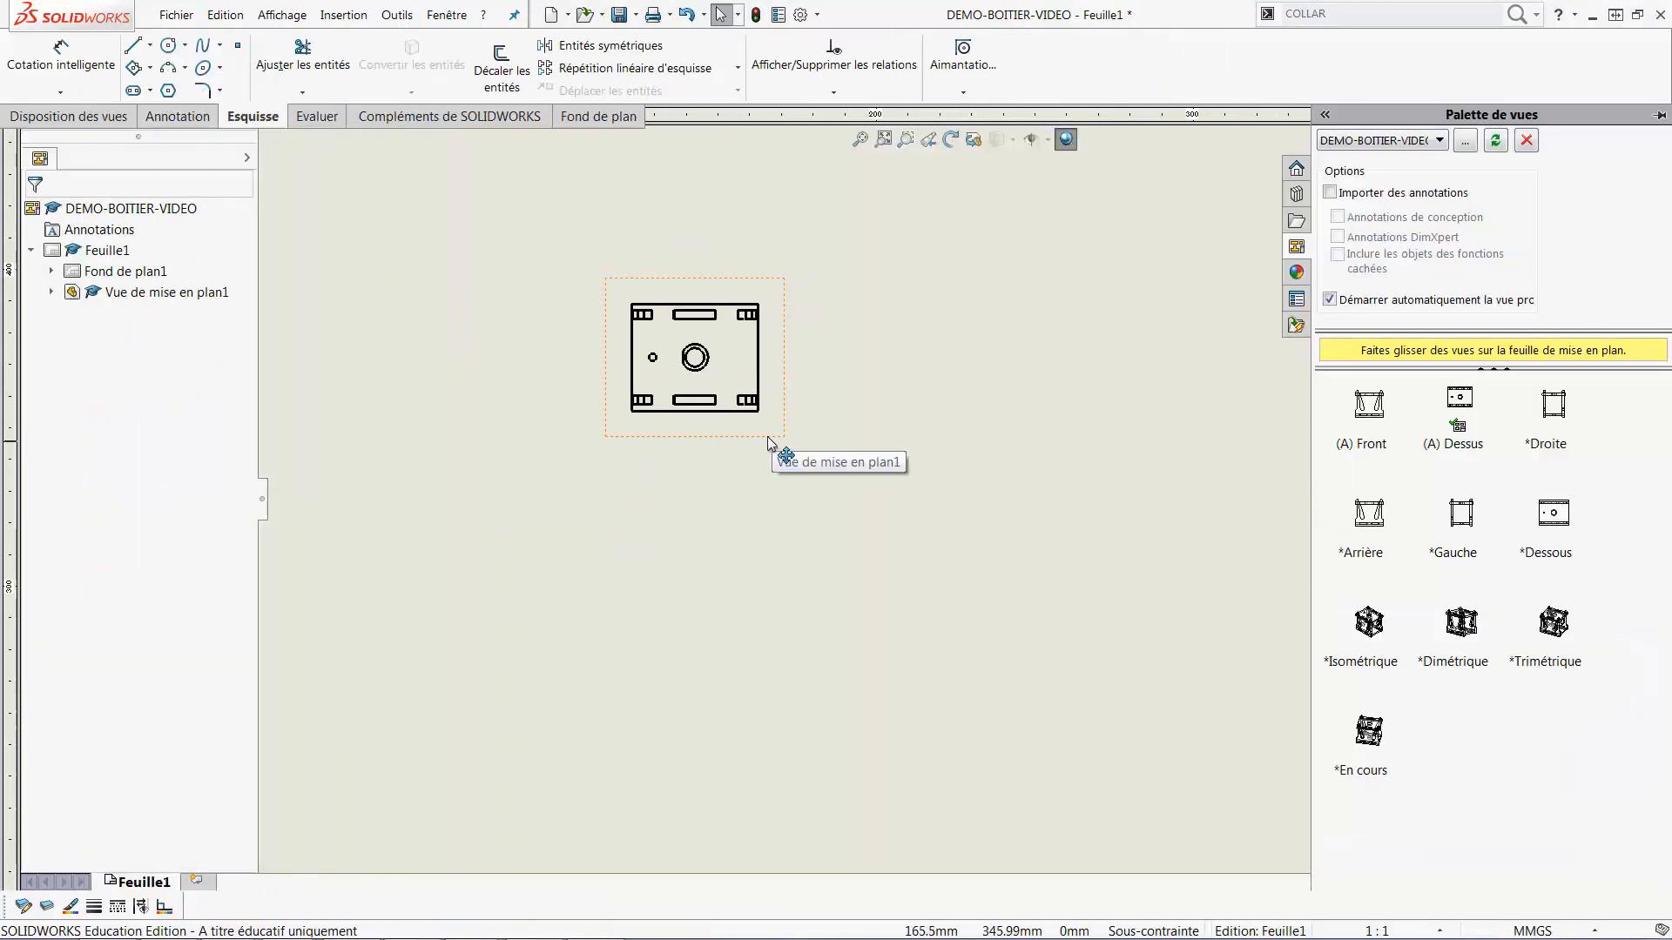
pyautogui.moveTo(766, 436)
pyautogui.mouseDown()
pyautogui.moveTo(616, 425)
pyautogui.moveTo(546, 384)
pyautogui.mouseUp()
pyautogui.scroll(2, 693, 462)
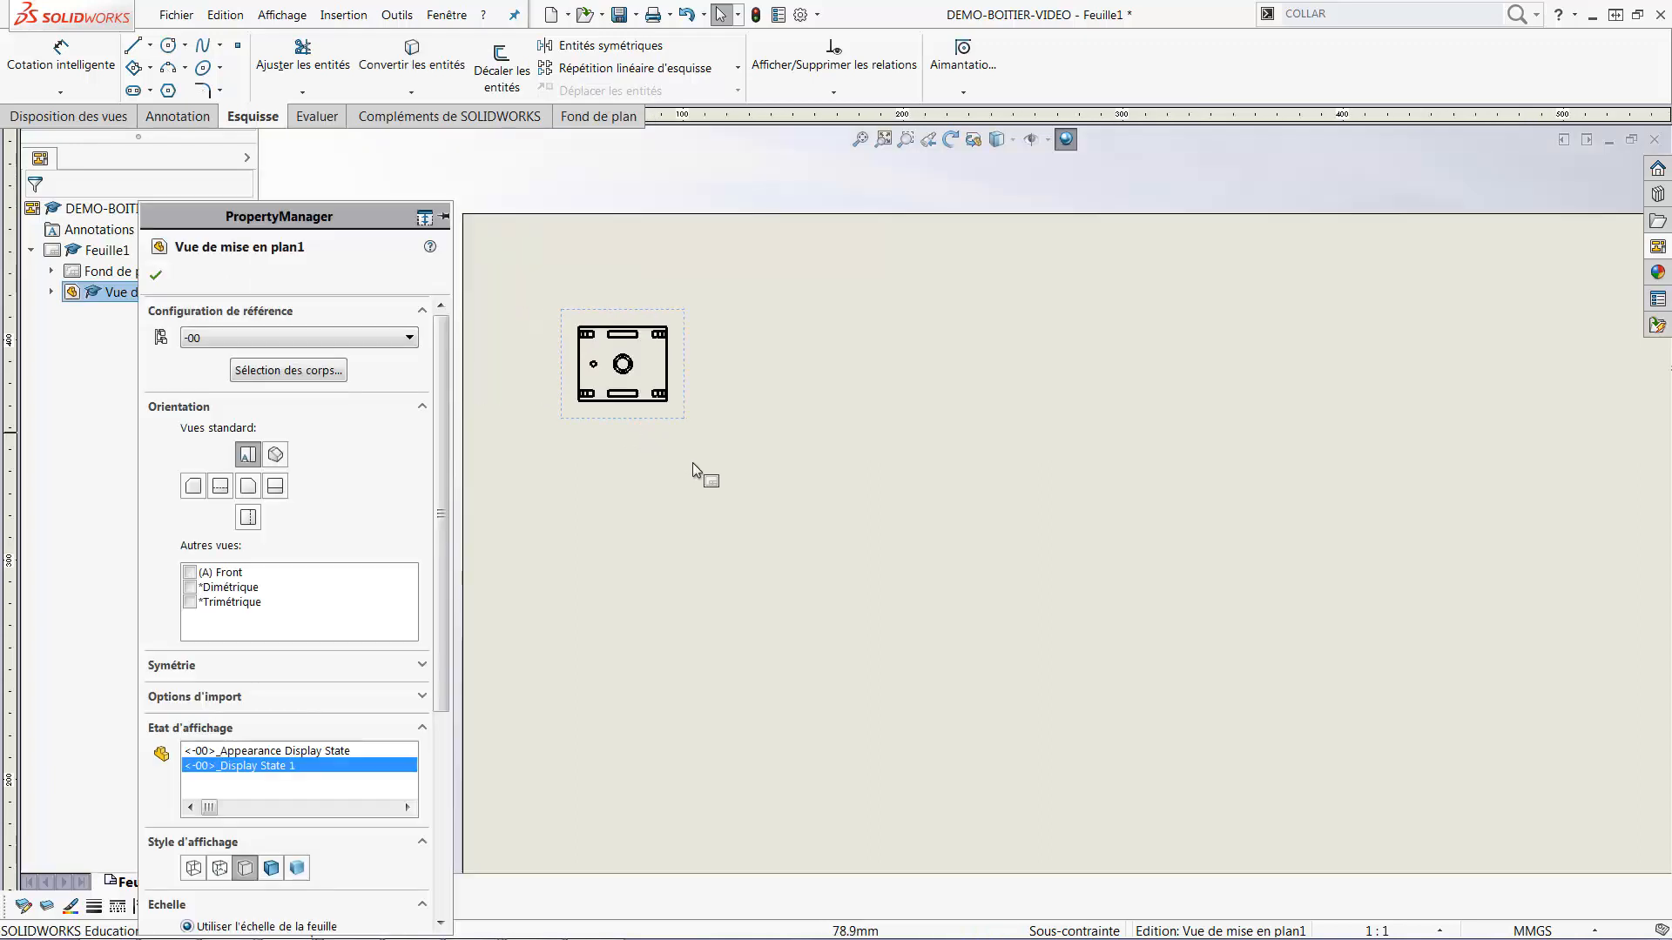
pyautogui.click(308, 376)
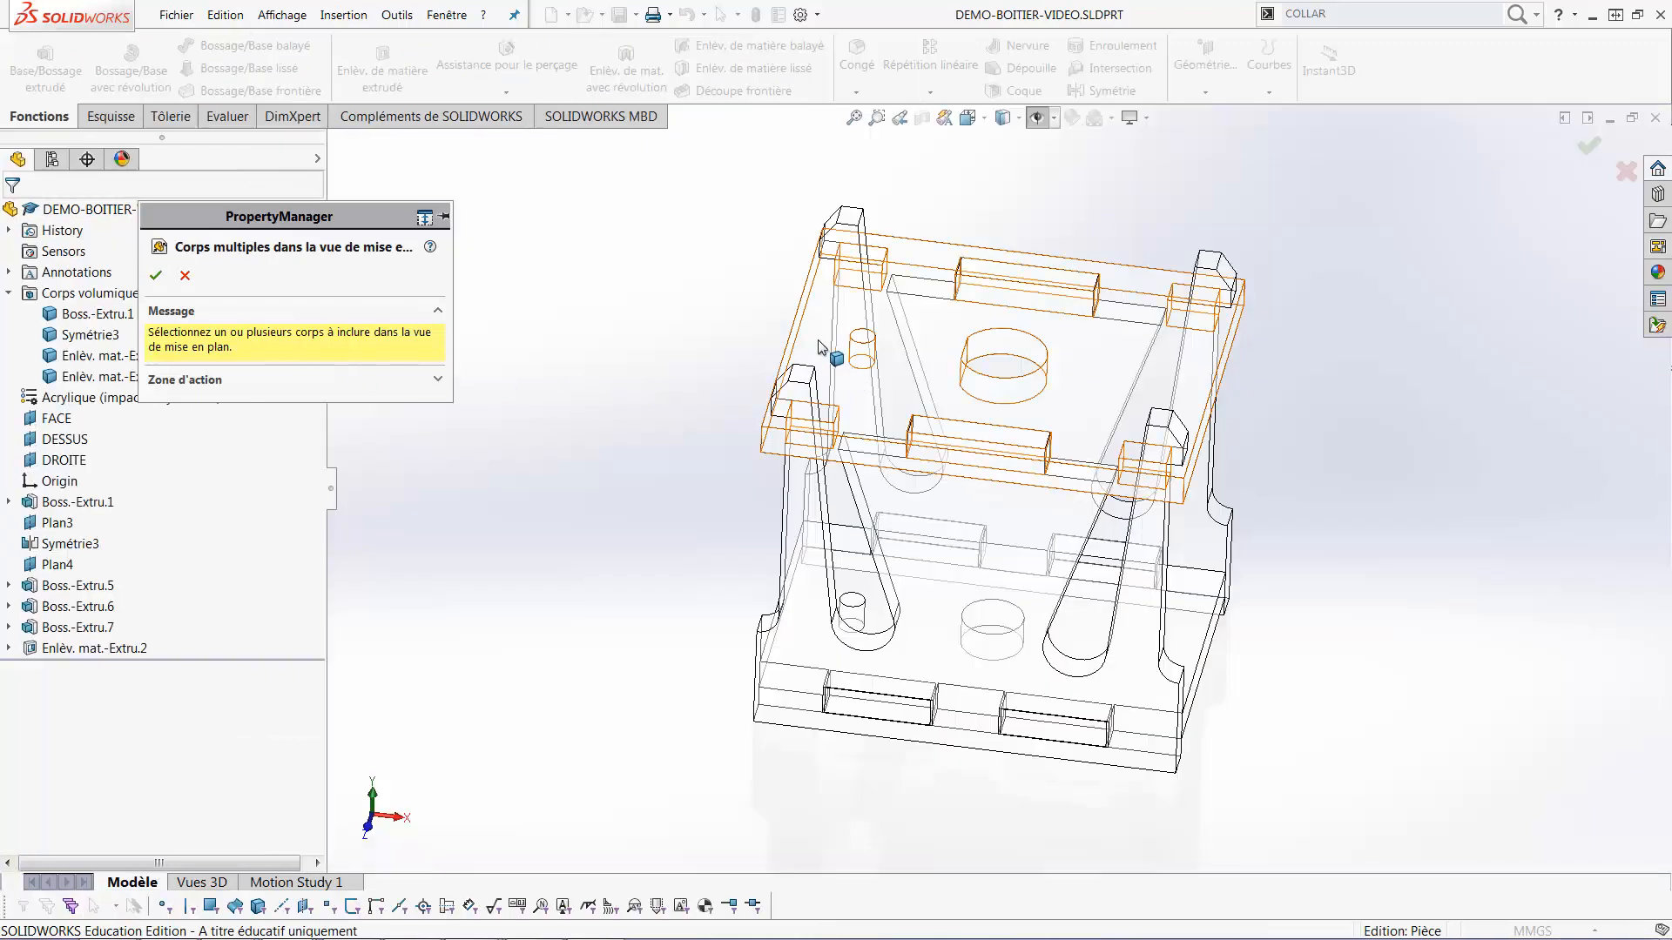
pyautogui.click(820, 347)
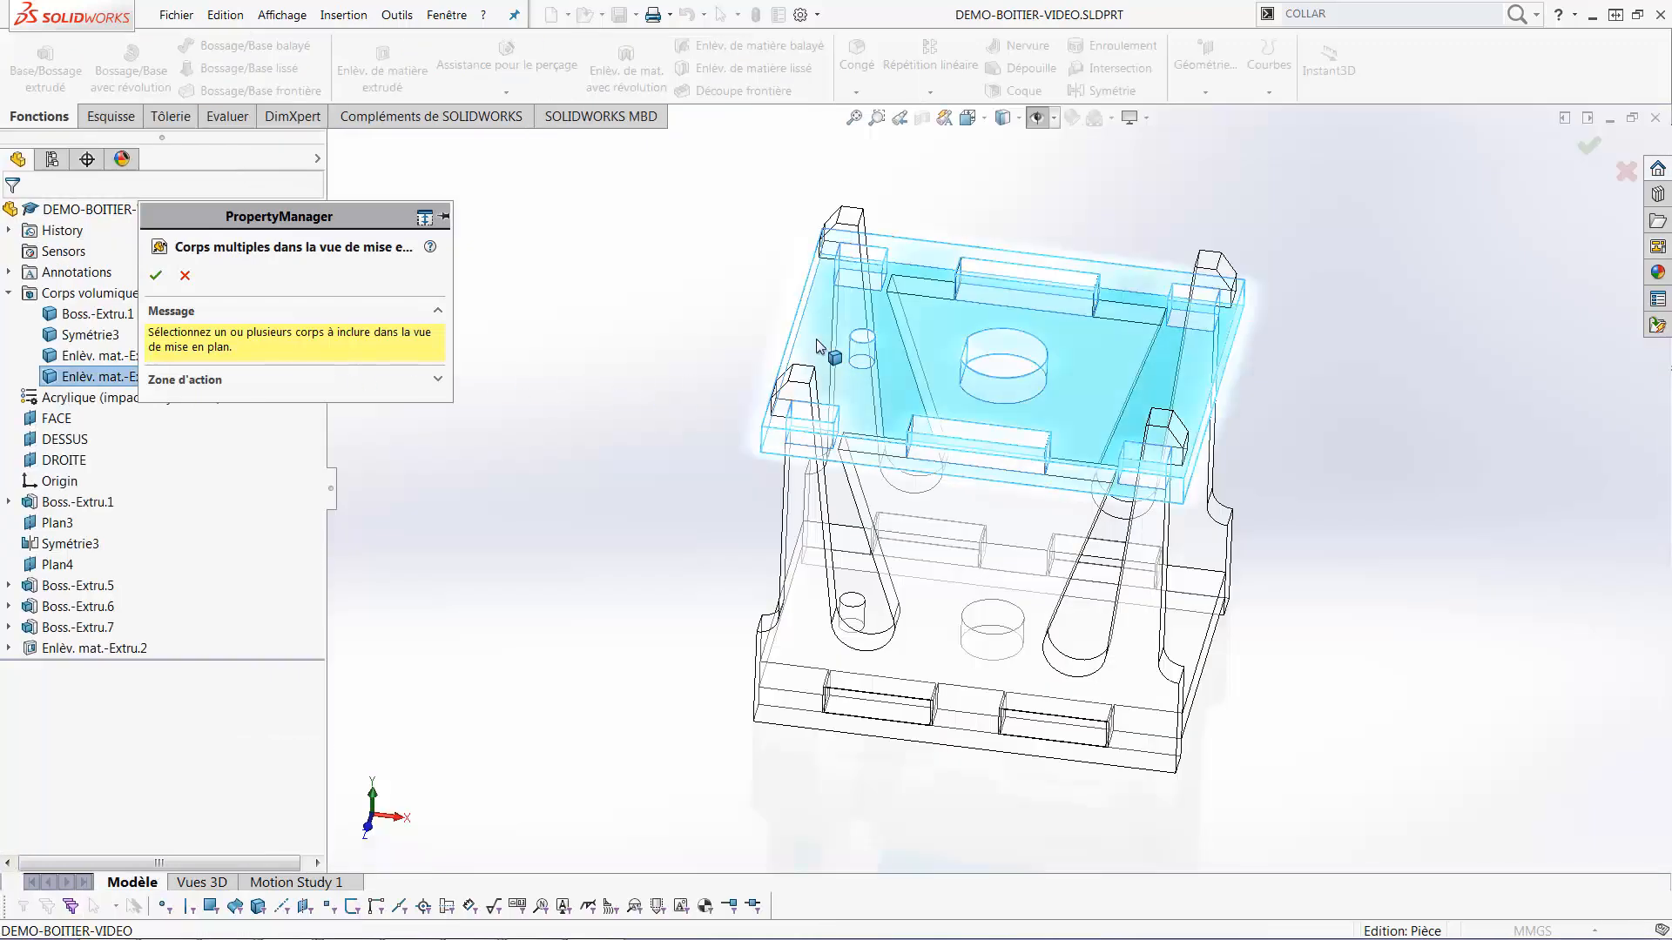
pyautogui.click(156, 277)
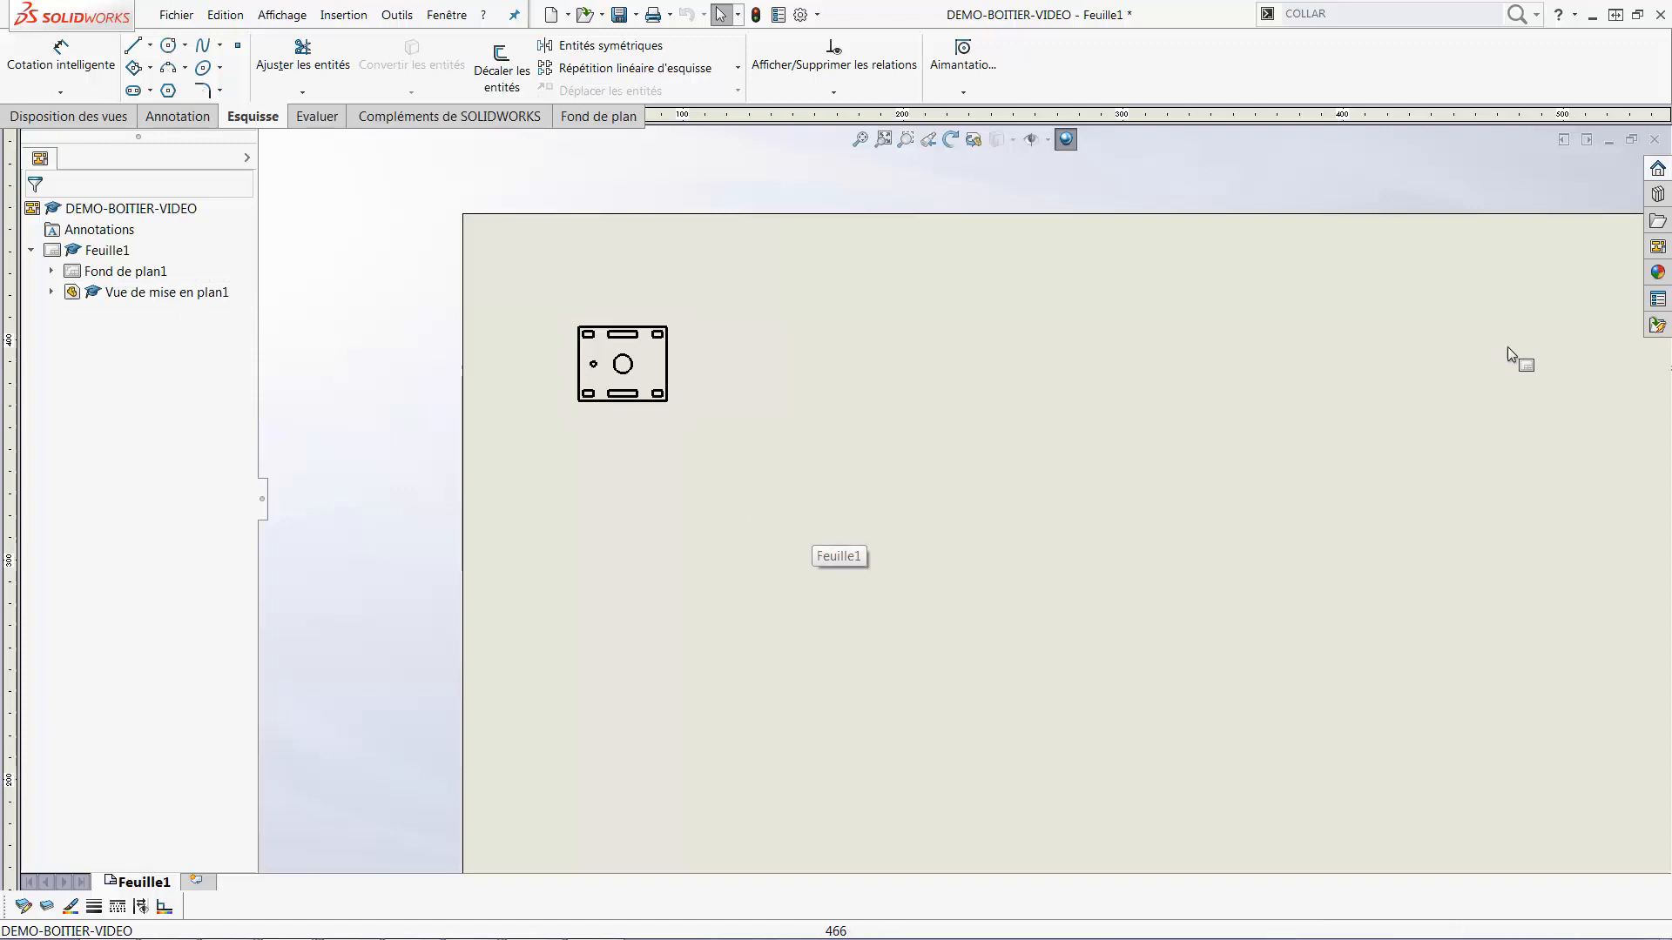
# Place a second (A) Dessus view to the right of the first and limit it to the bottom plate body
pyautogui.click(1655, 250)
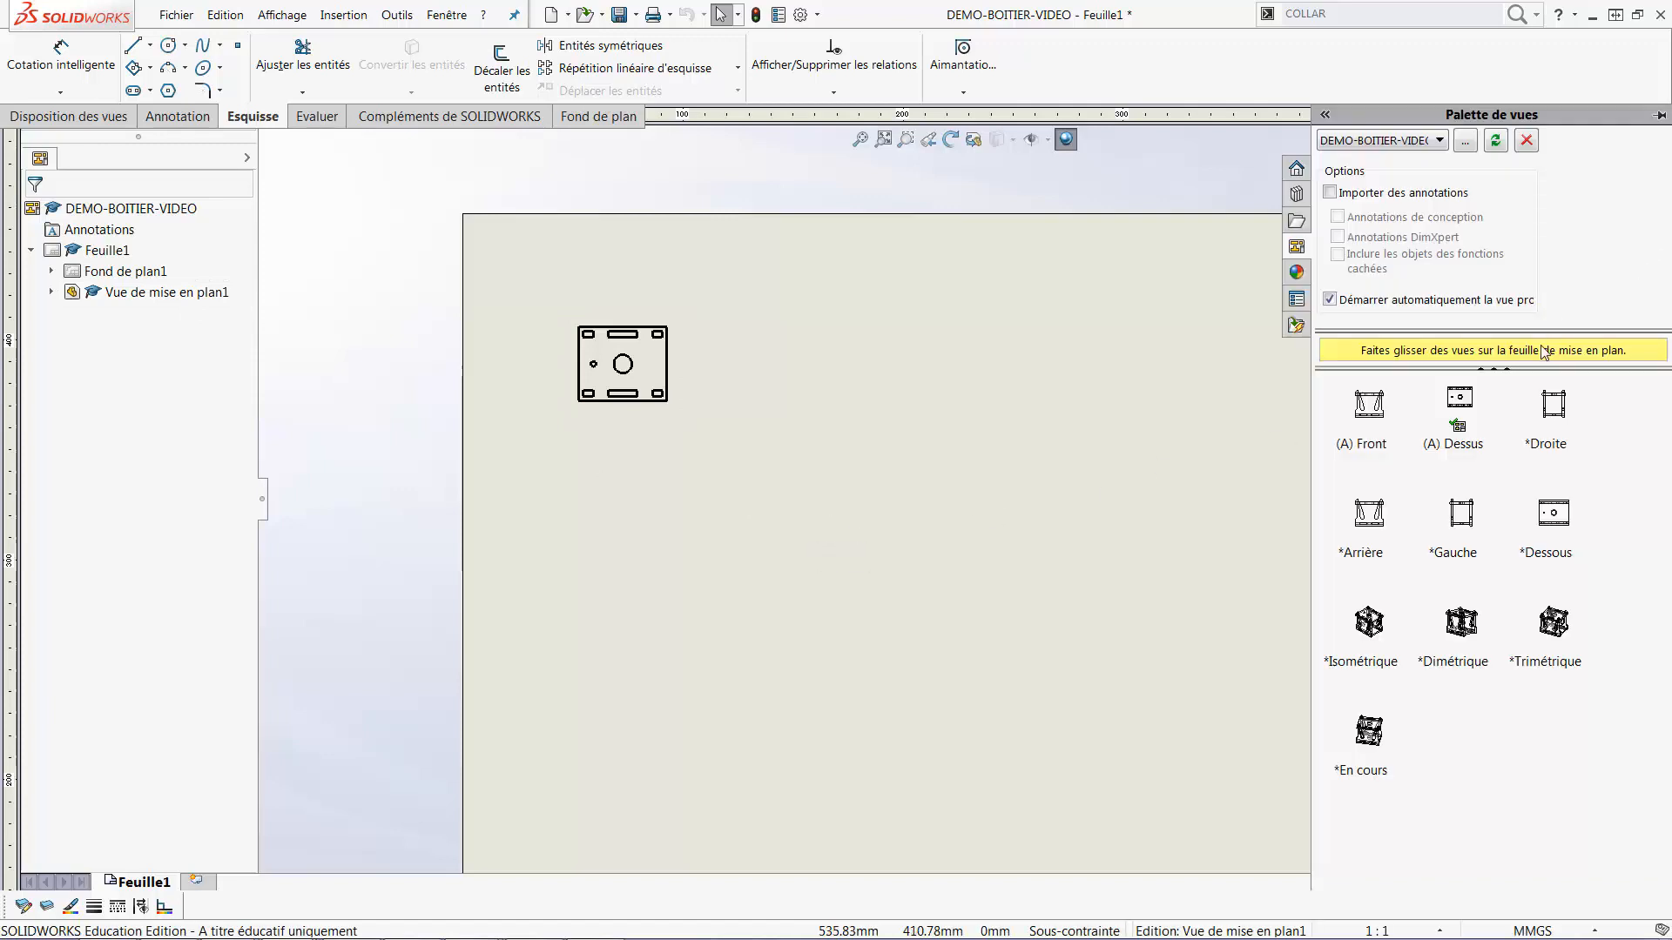
pyautogui.moveTo(1474, 403); pyautogui.dragTo(712, 362)
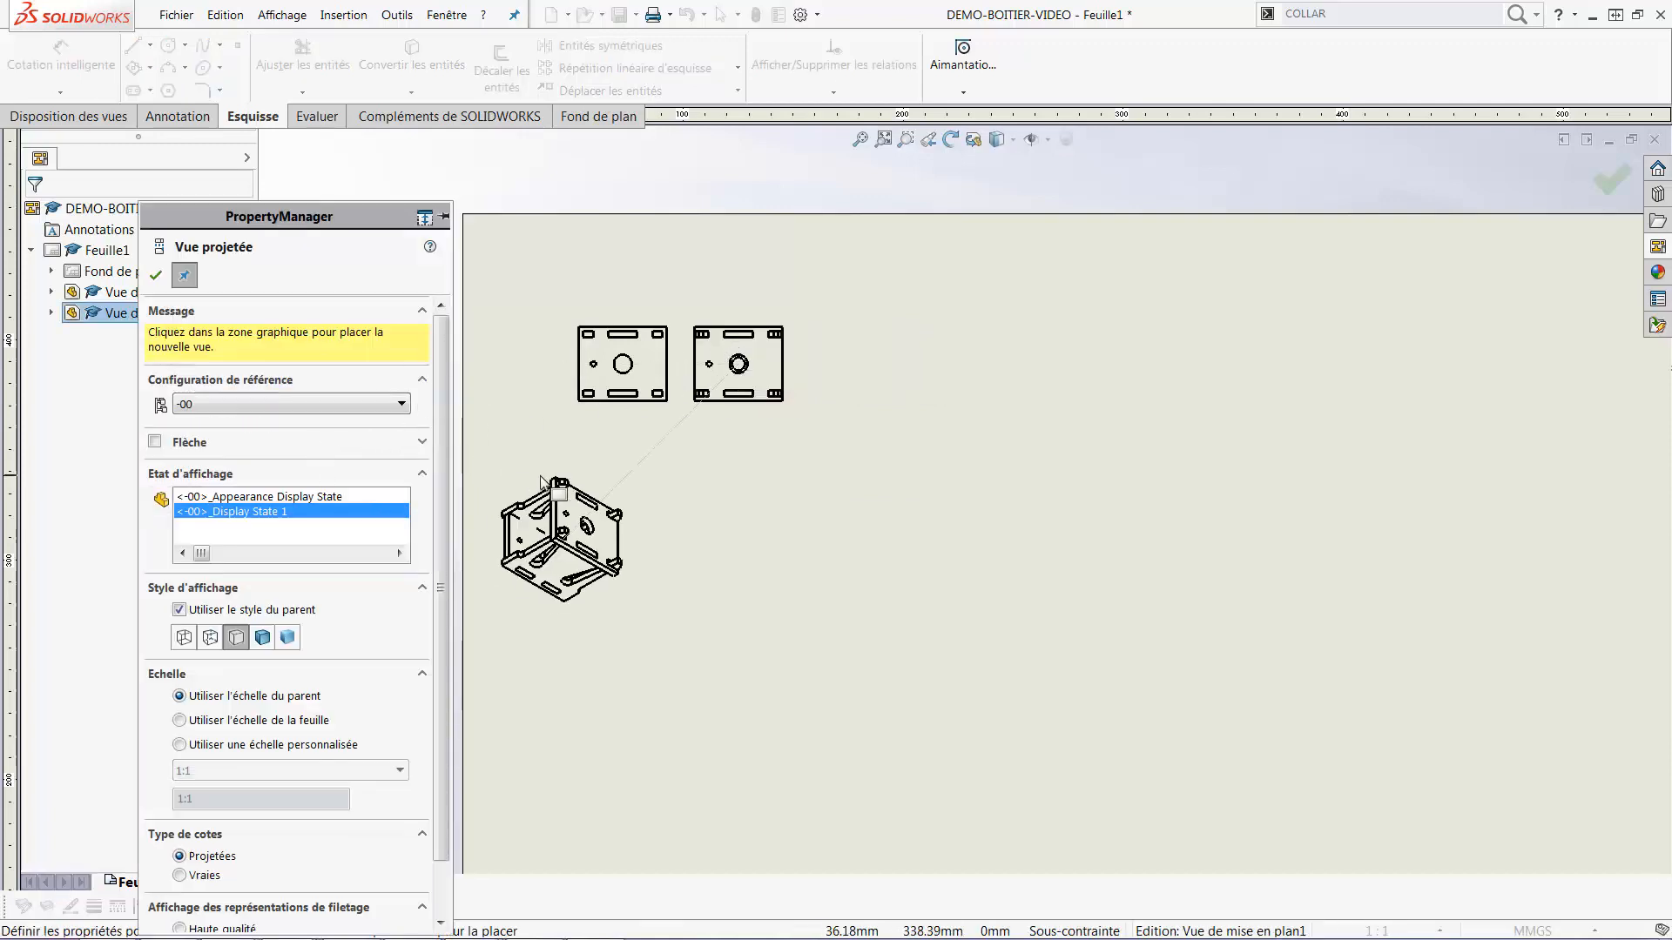
pyautogui.press('Escape')
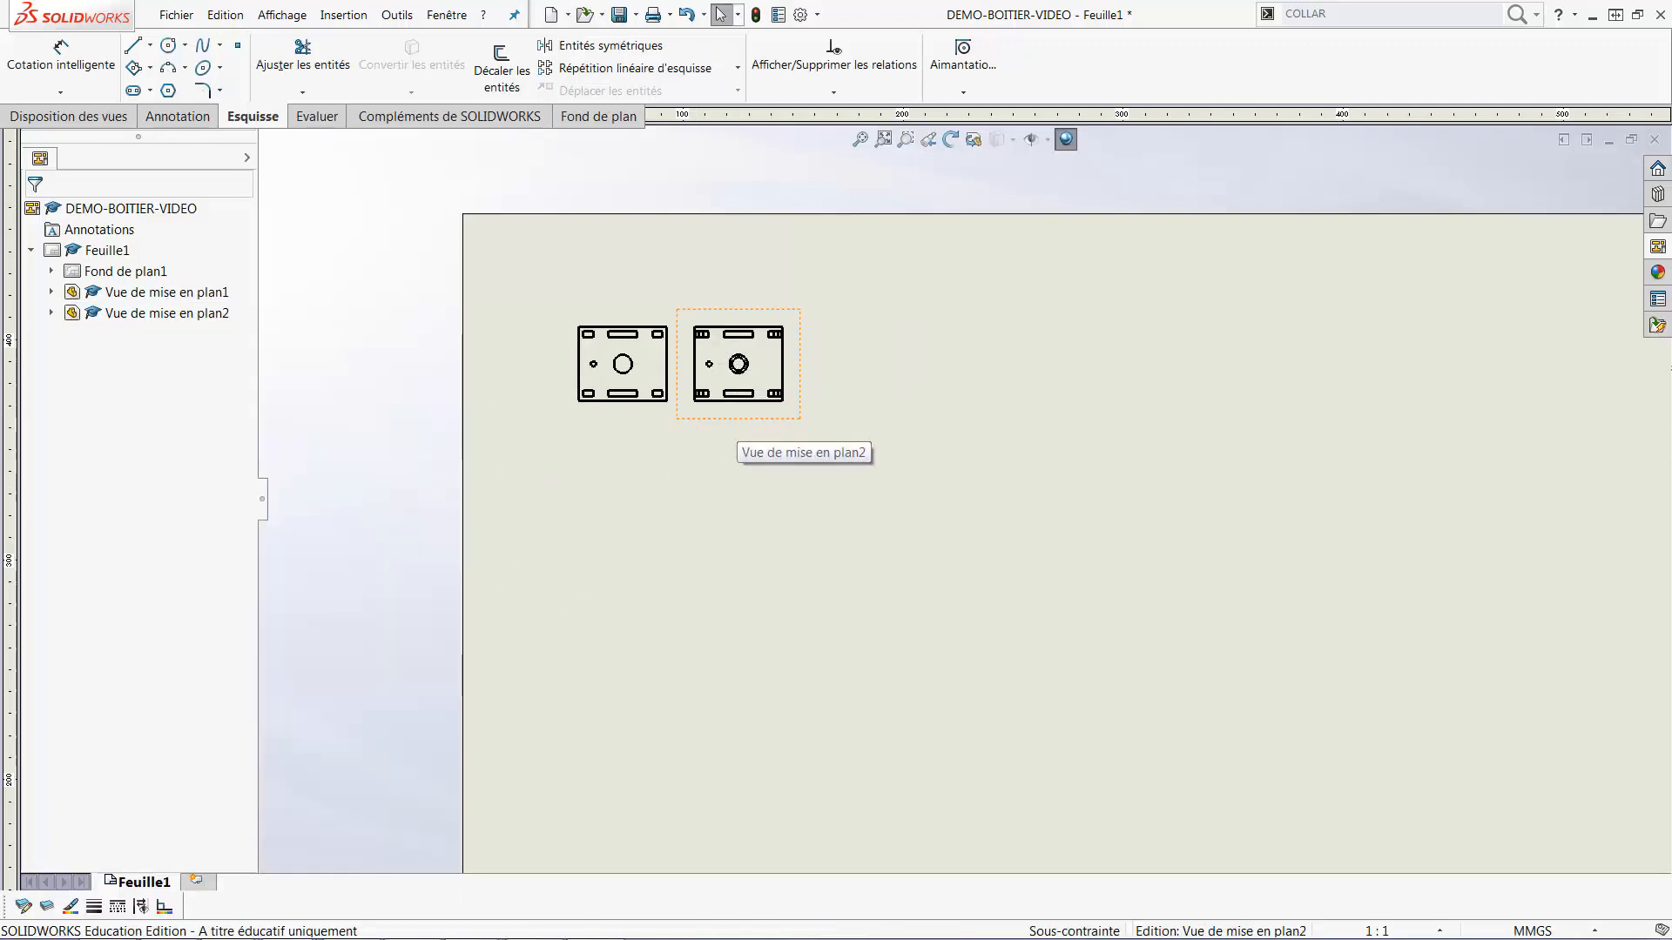
pyautogui.click(751, 408)
pyautogui.click(335, 372)
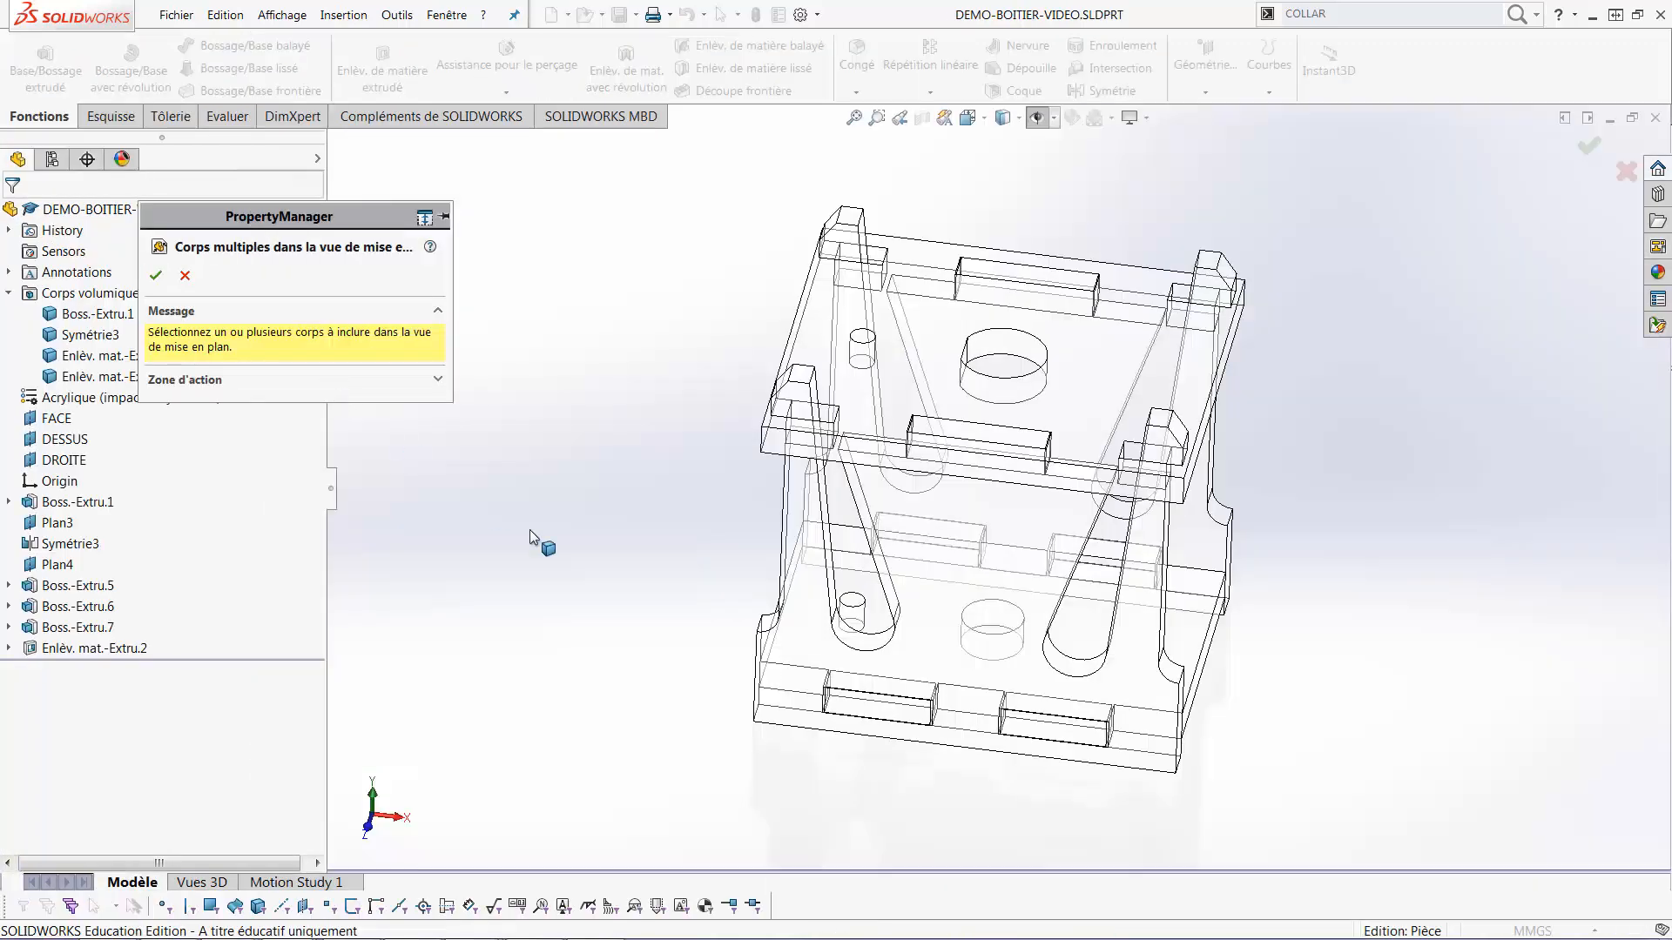
pyautogui.click(1184, 645)
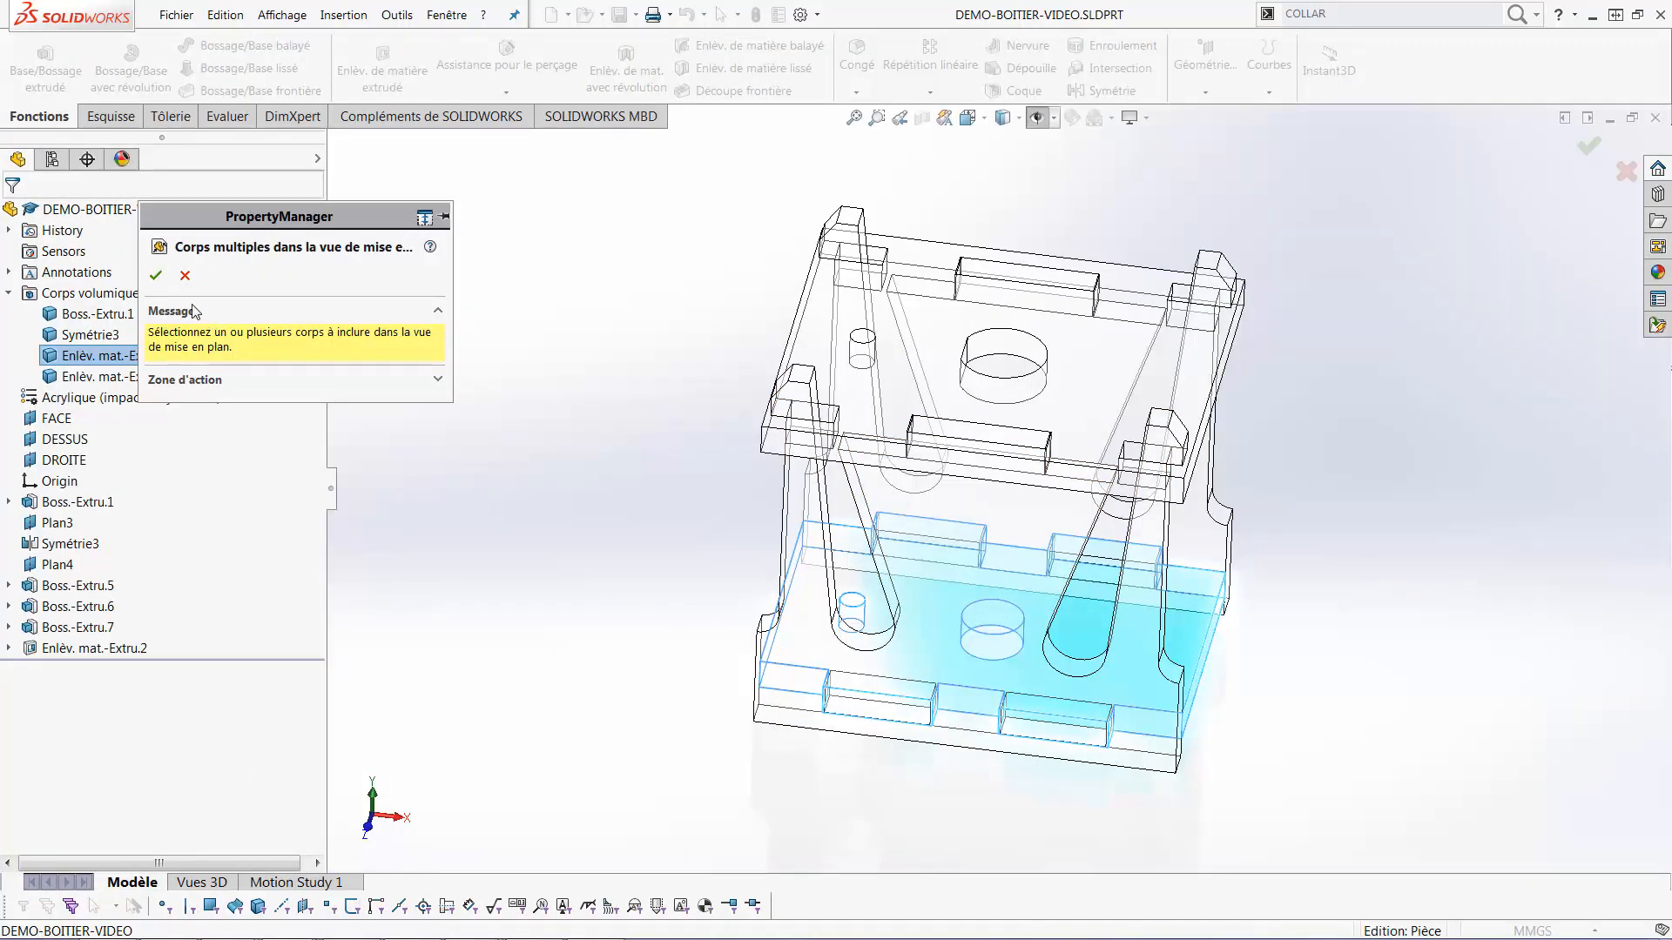
pyautogui.click(156, 275)
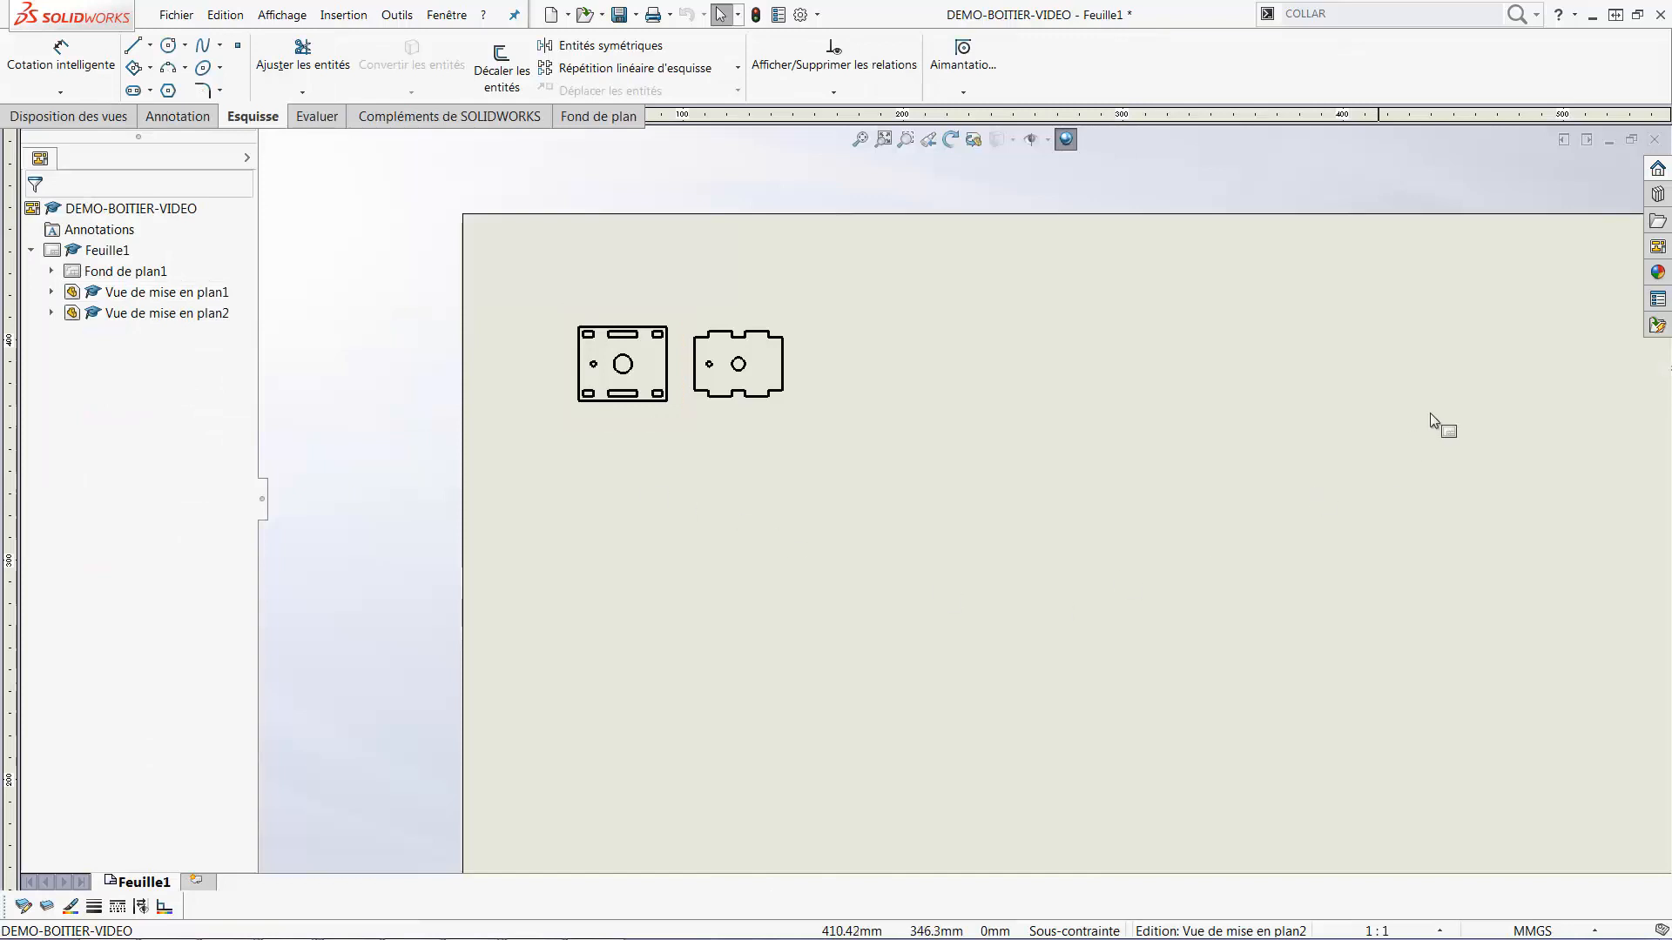
# Place an (A) Front view below the top plate view and limit it to the front side panel body Symétrie3
pyautogui.click(1654, 247)
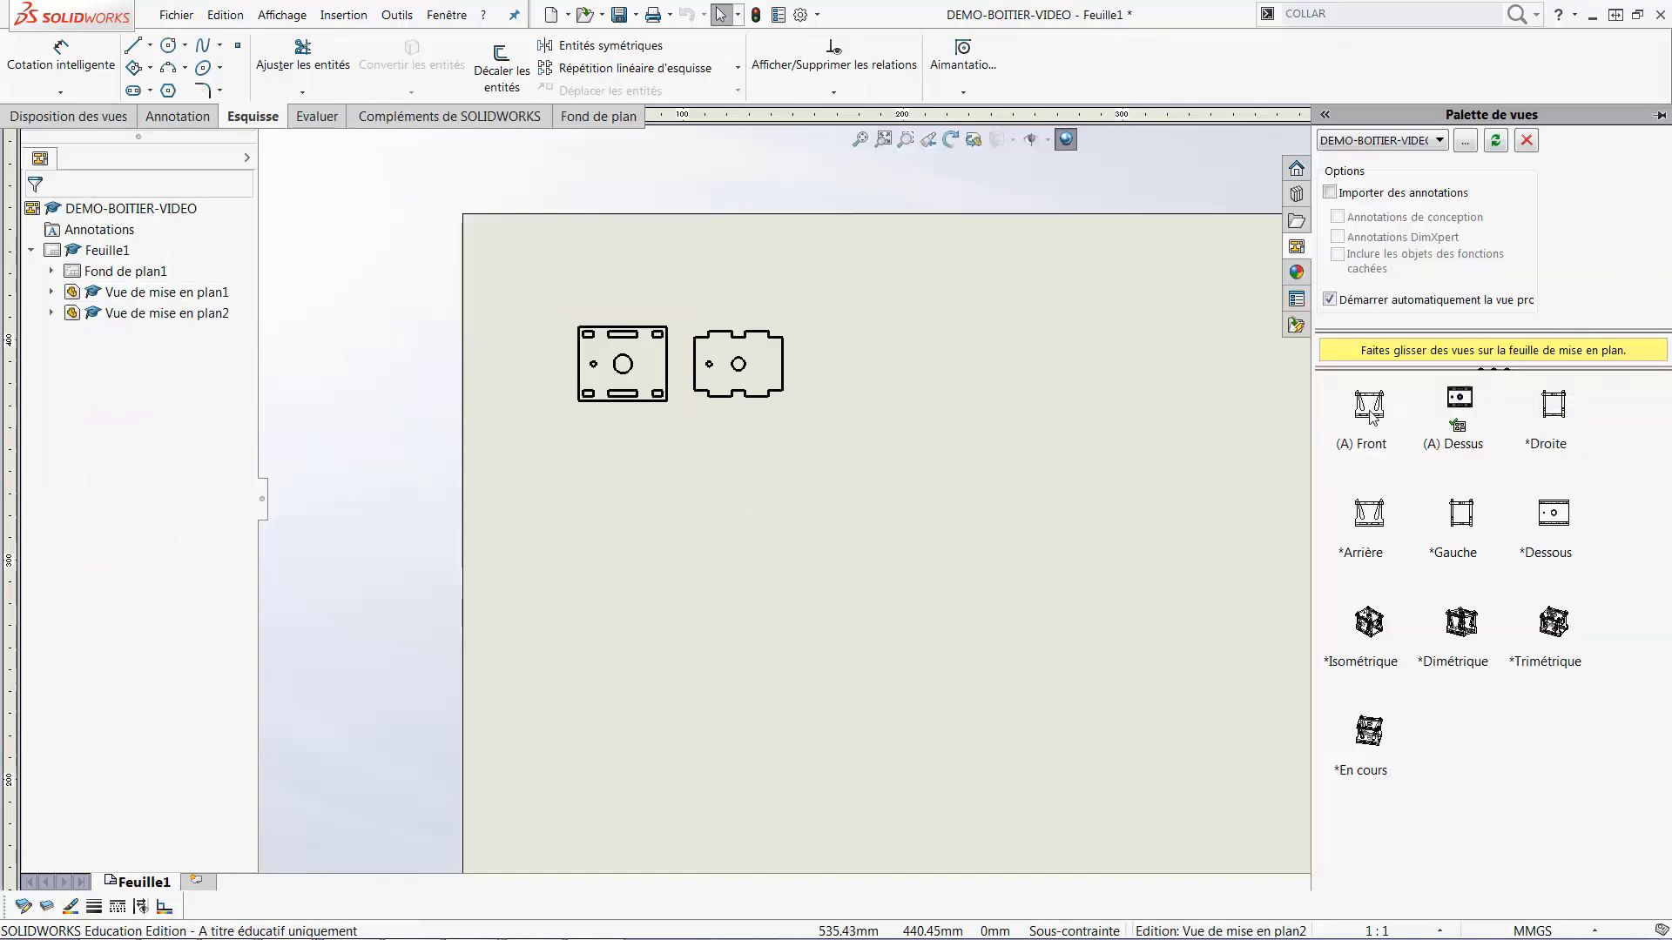
pyautogui.click(1369, 416)
pyautogui.moveTo(1368, 416)
pyautogui.mouseDown()
pyautogui.moveTo(633, 252)
pyautogui.moveTo(533, 473)
pyautogui.moveTo(635, 484)
pyautogui.moveTo(631, 466)
pyautogui.mouseUp()
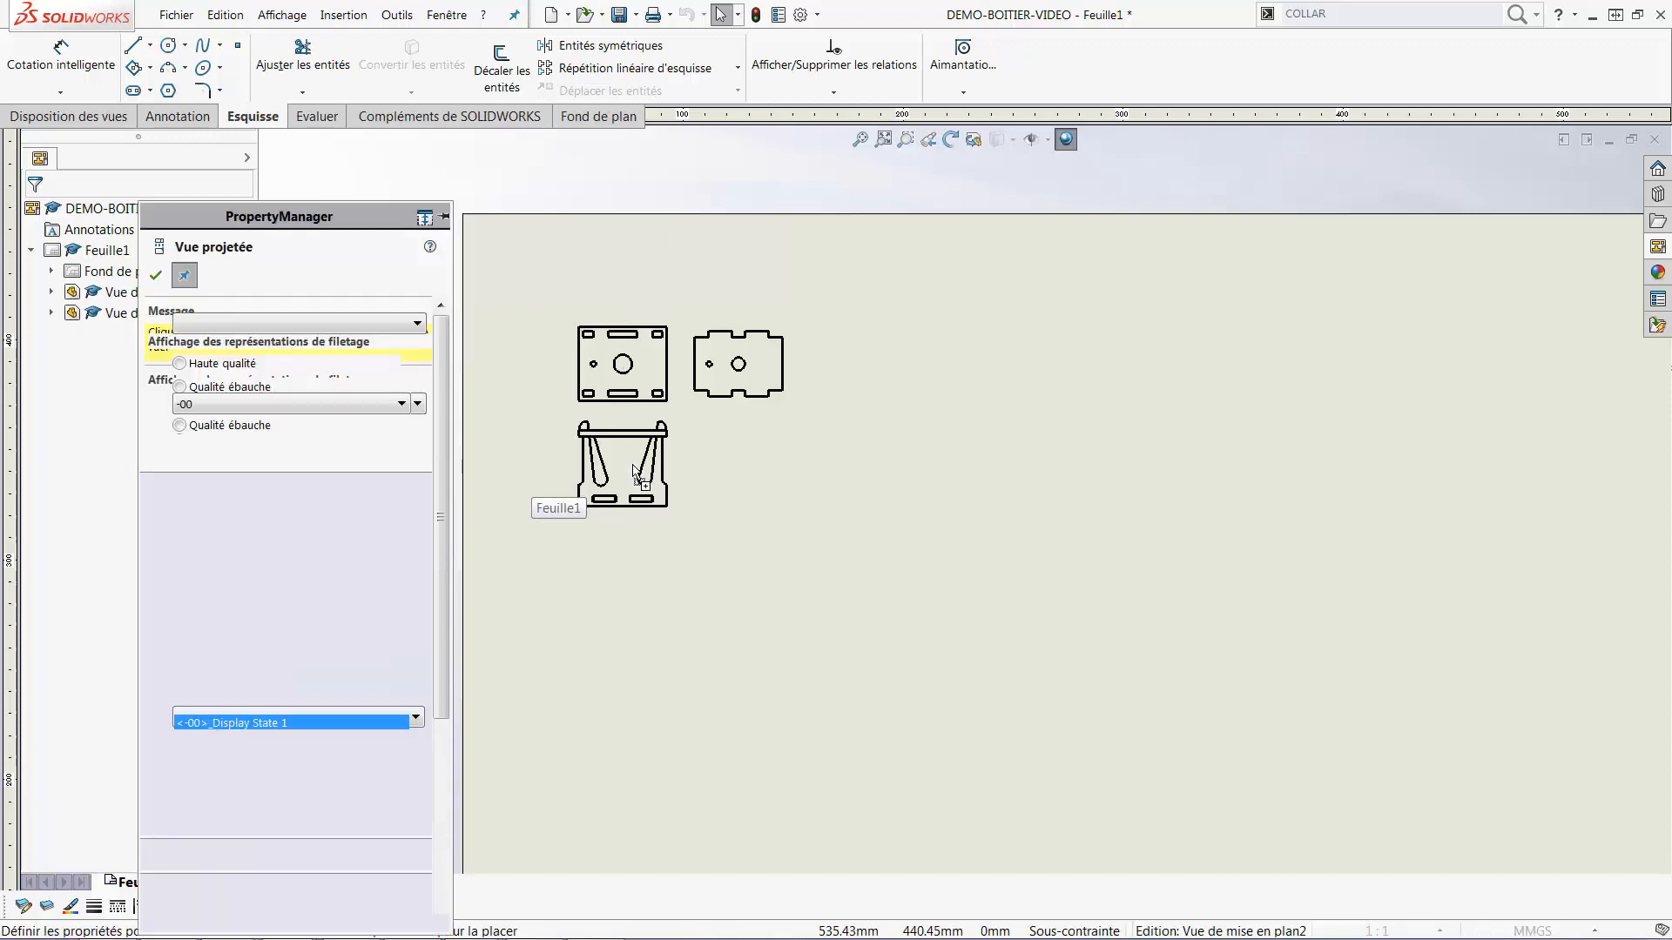
pyautogui.click(156, 275)
pyautogui.click(604, 524)
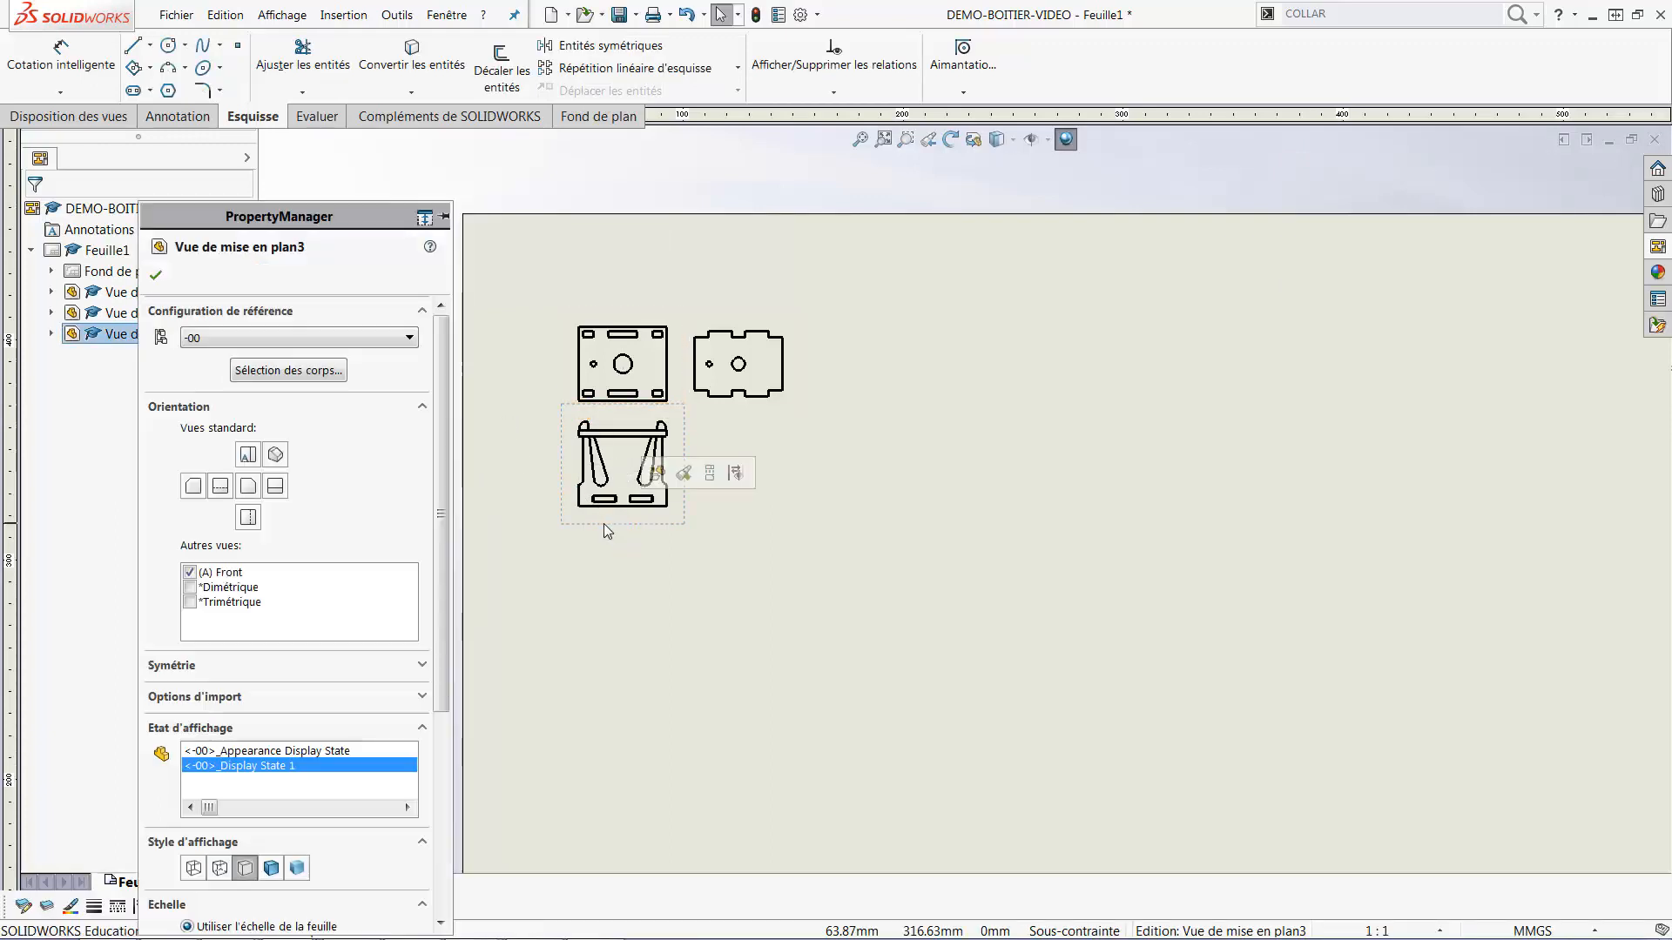
pyautogui.click(315, 373)
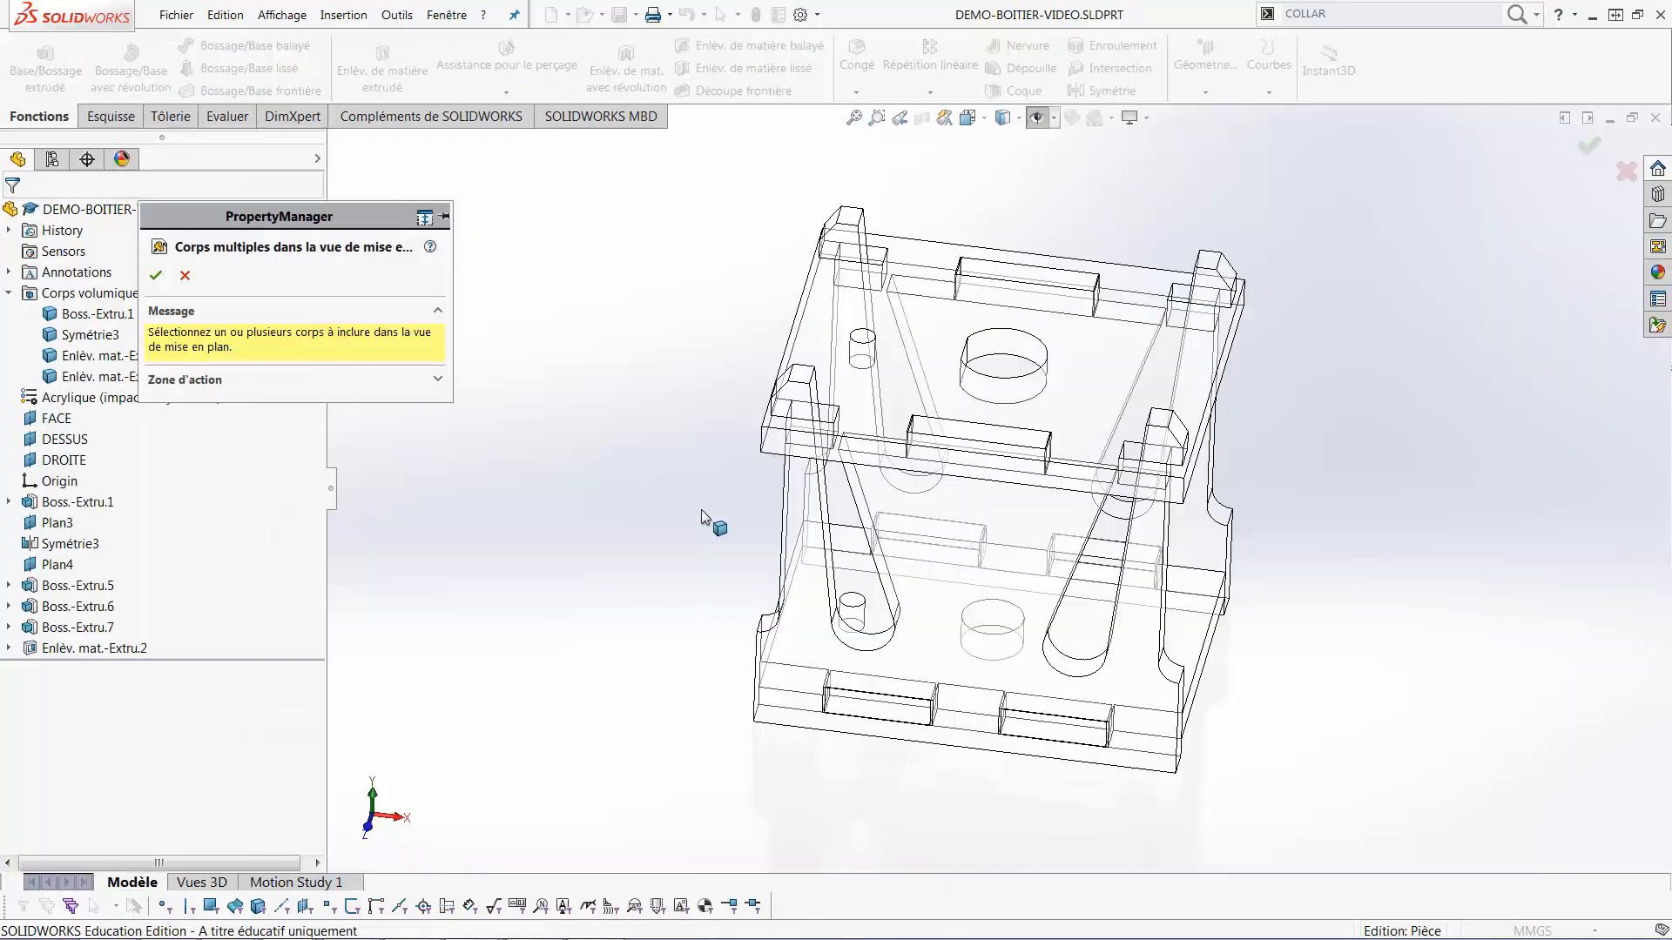
pyautogui.click(789, 588)
pyautogui.click(156, 275)
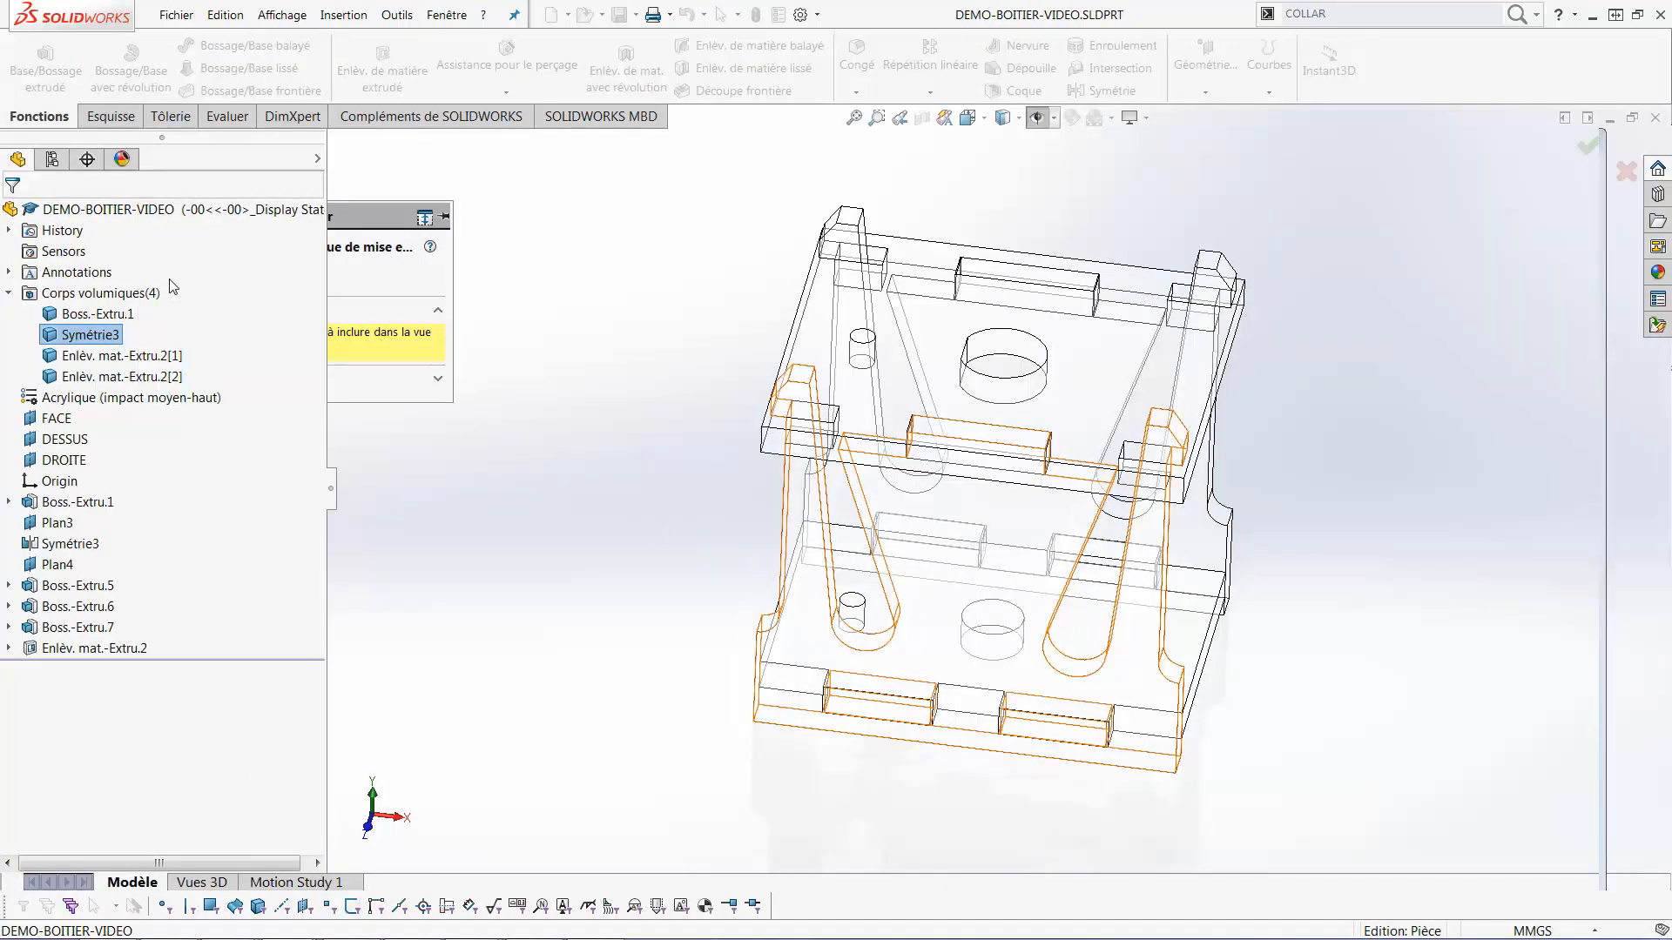
# Duplicate the side panel view and place the copy to its right, below the bottom plate view
pyautogui.click(634, 526)
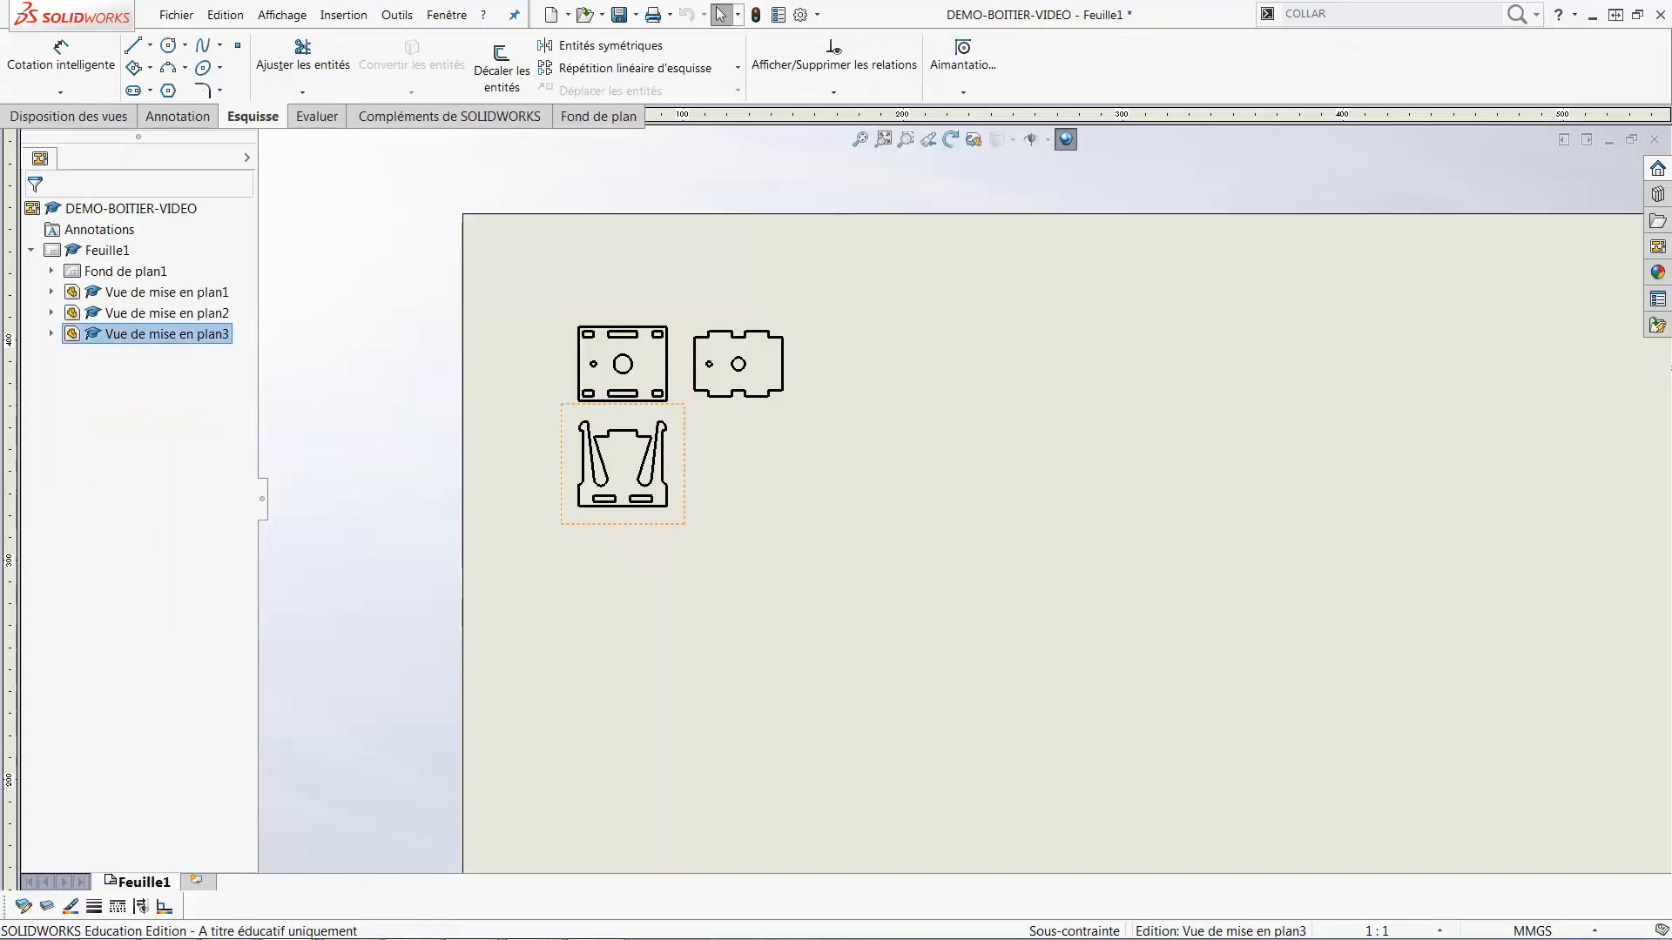
pyautogui.hotkey('ctrl', 'v')
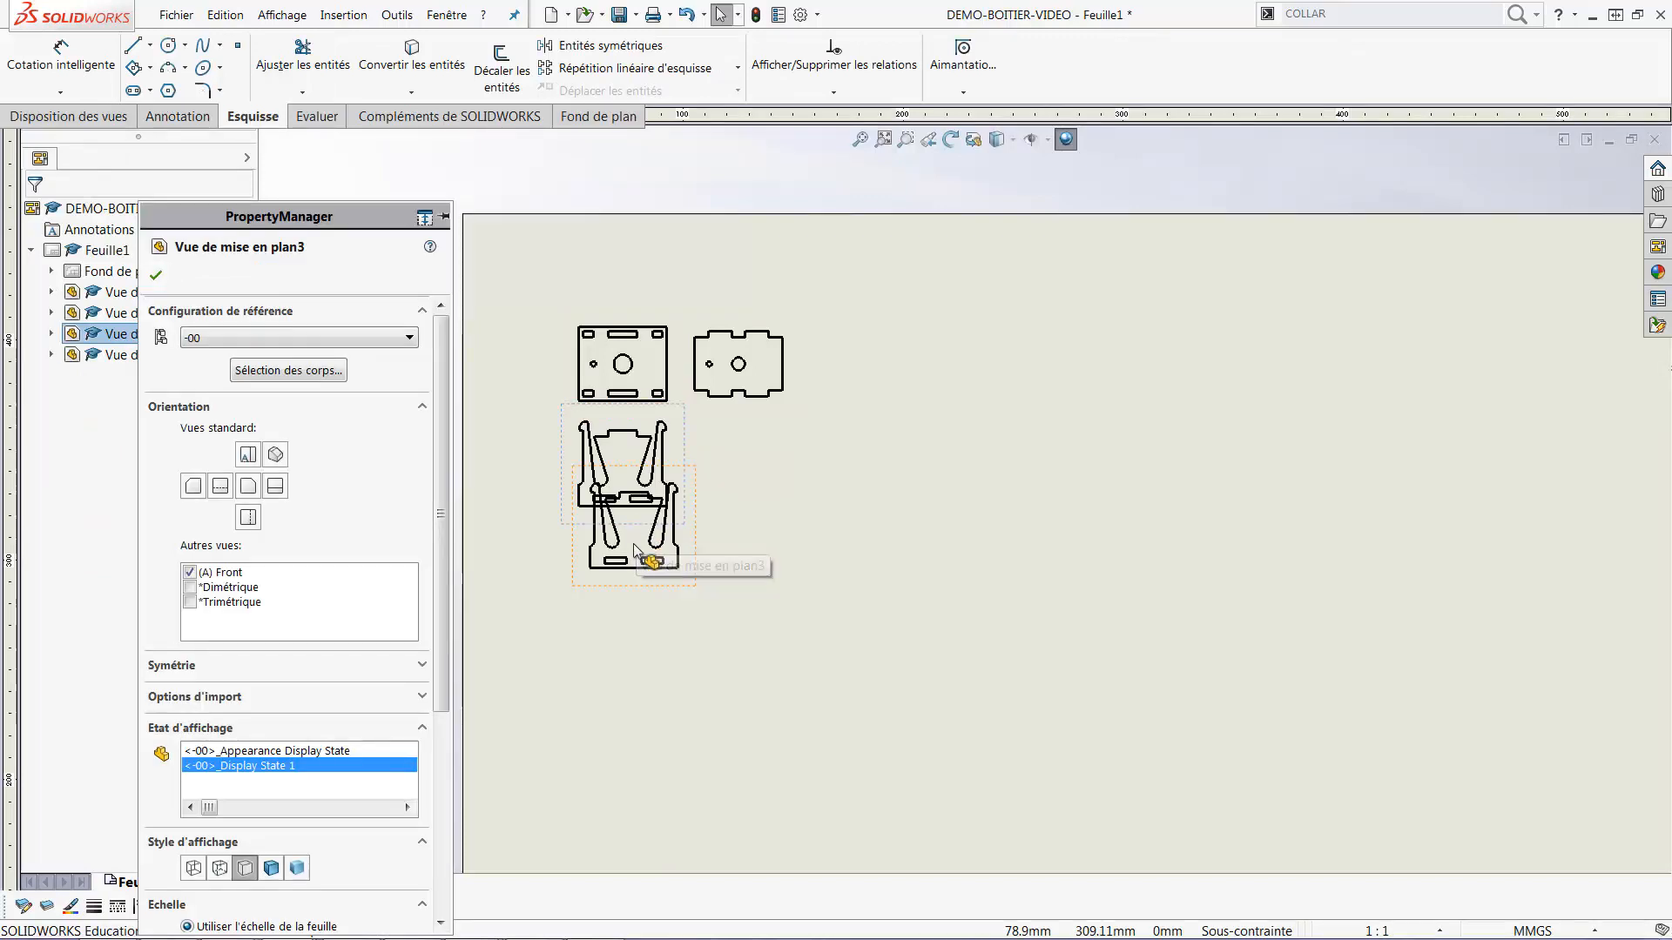
pyautogui.moveTo(633, 585)
pyautogui.mouseDown()
pyautogui.moveTo(726, 575)
pyautogui.moveTo(726, 524)
pyautogui.mouseUp()
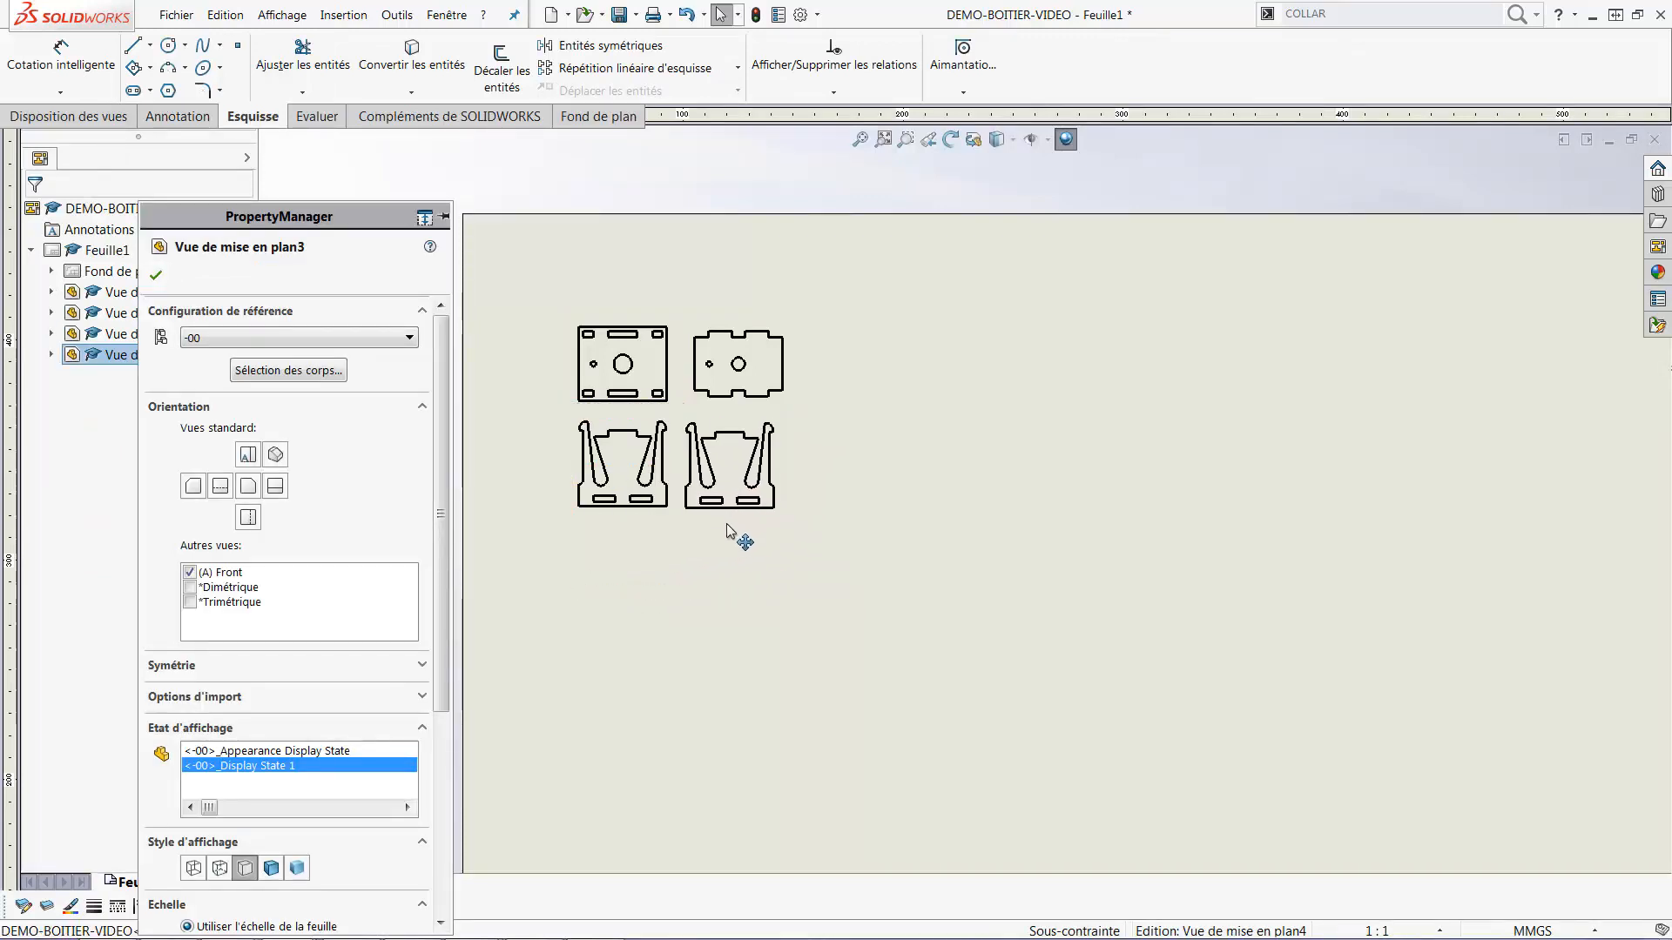
pyautogui.click(540, 541)
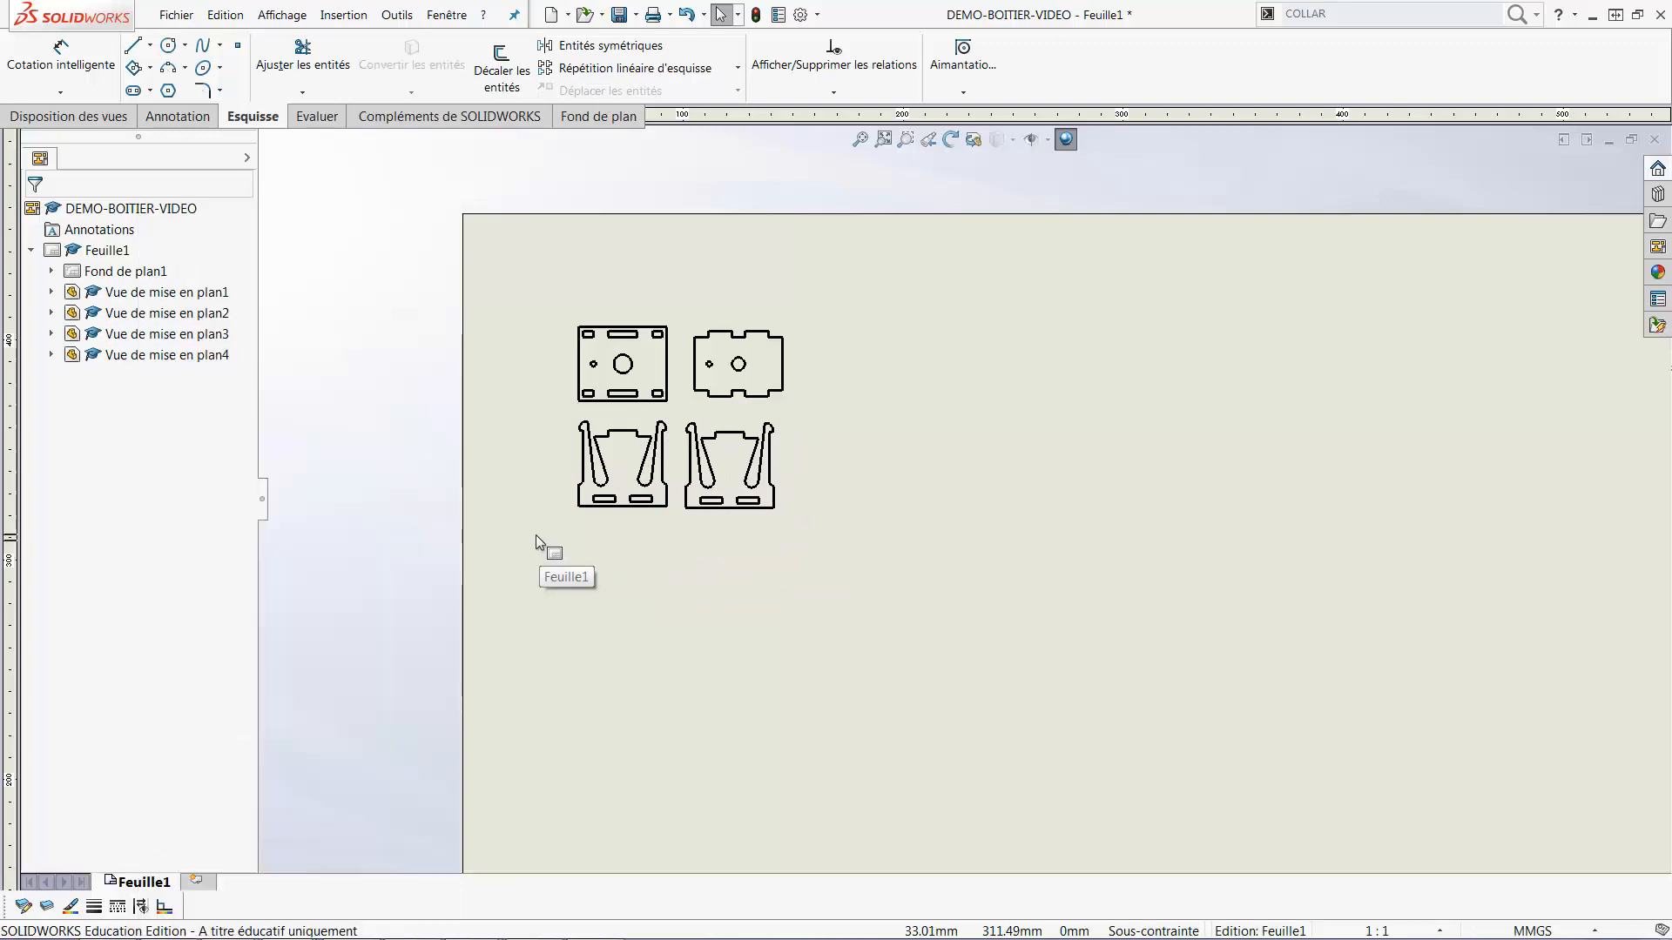
# Export the drawing as DEMO-BOITIER-VIDEO.DWG, replacing the existing file and exporting only entities on visible layers
pyautogui.click(176, 15)
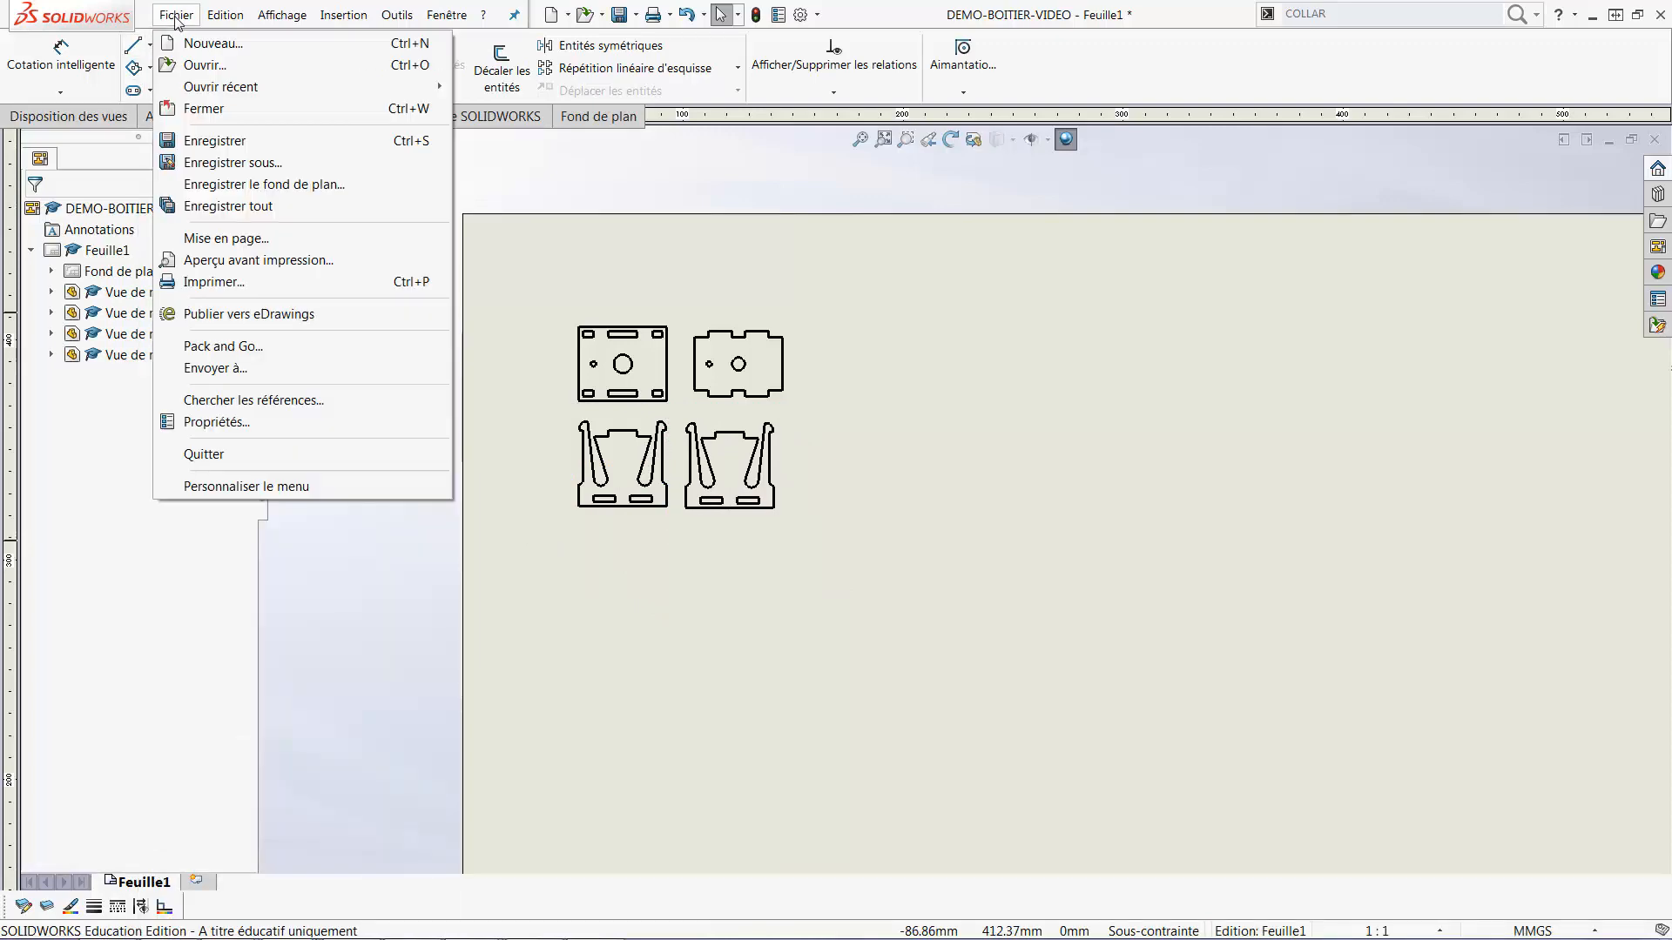
pyautogui.click(227, 163)
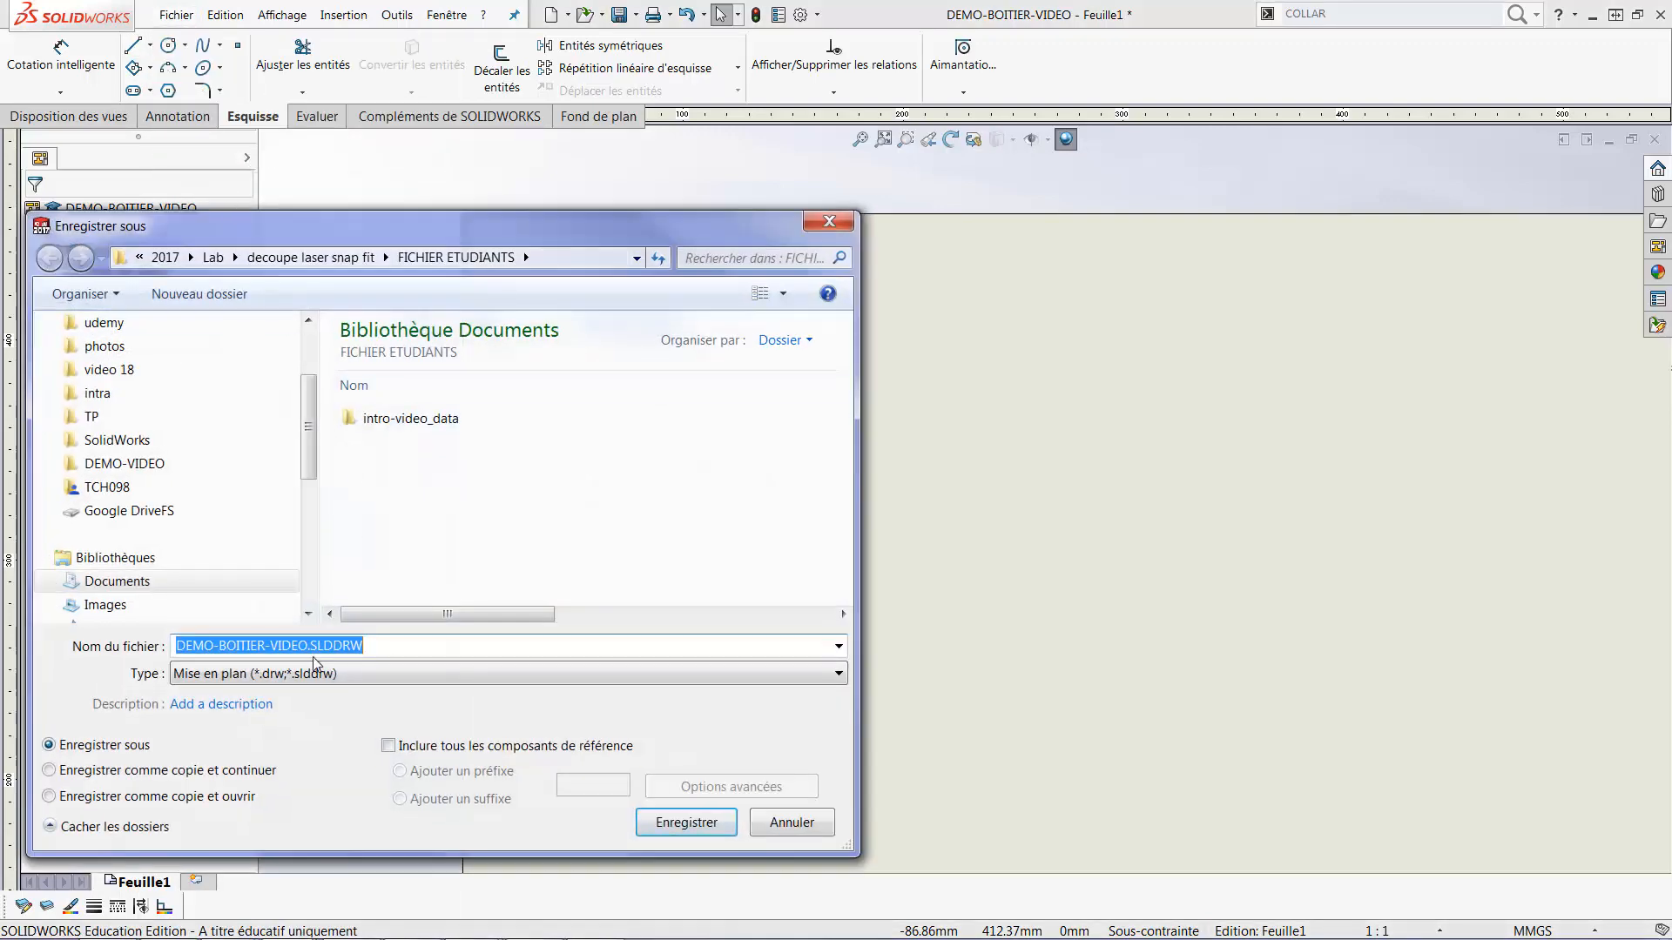
pyautogui.click(322, 673)
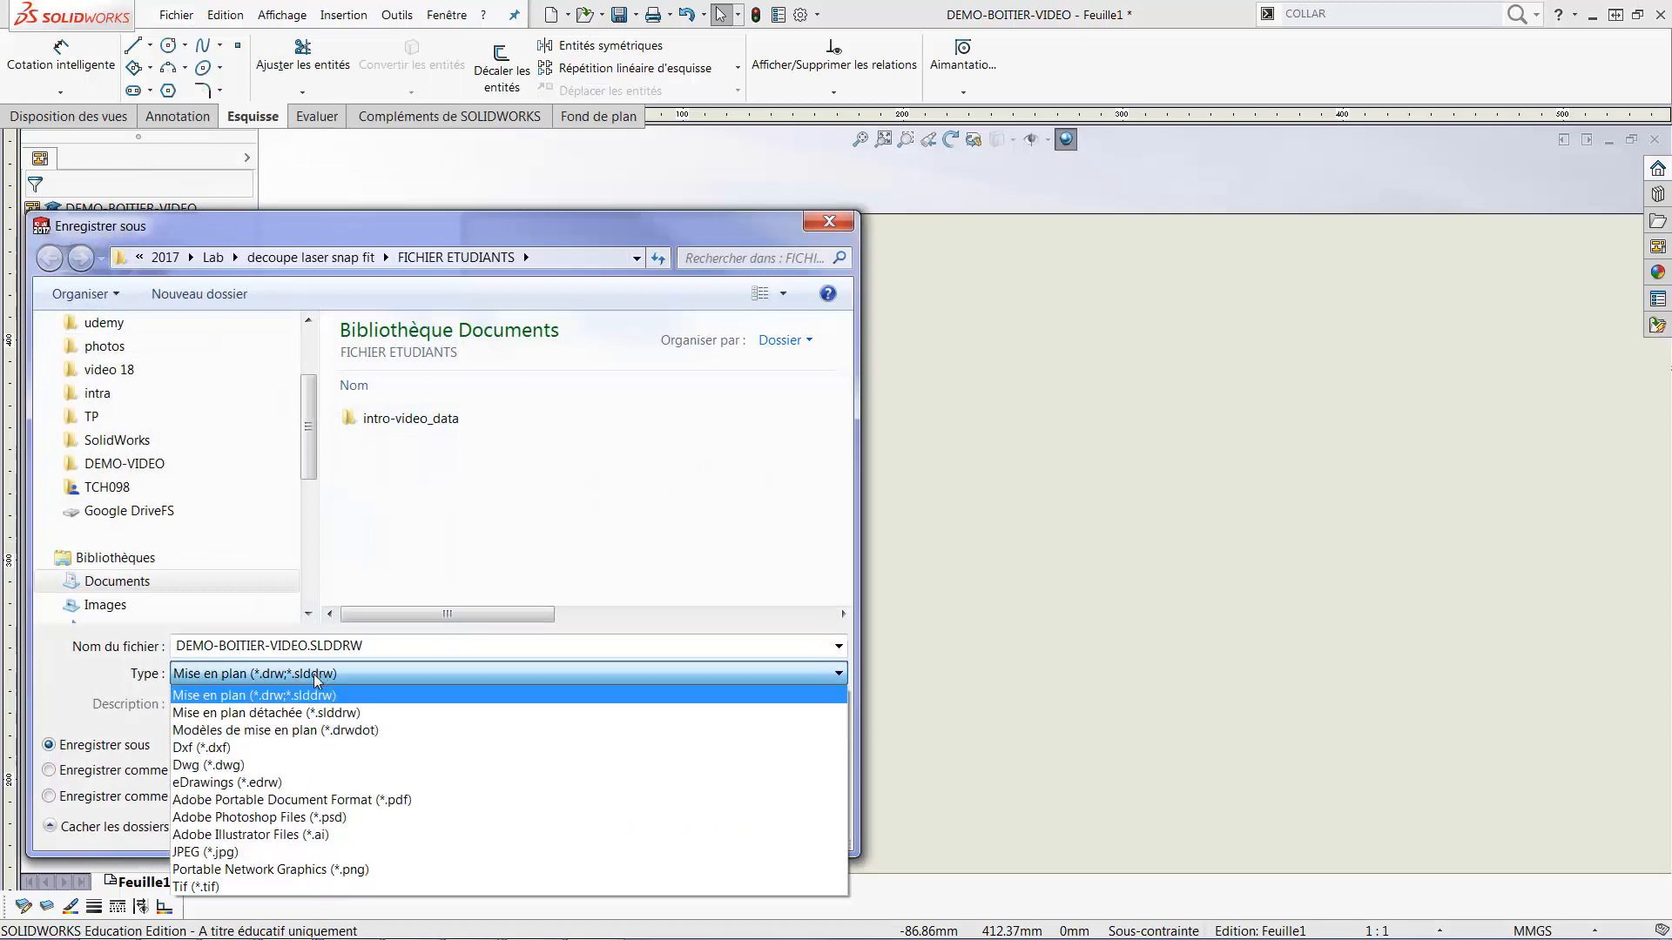
pyautogui.click(269, 764)
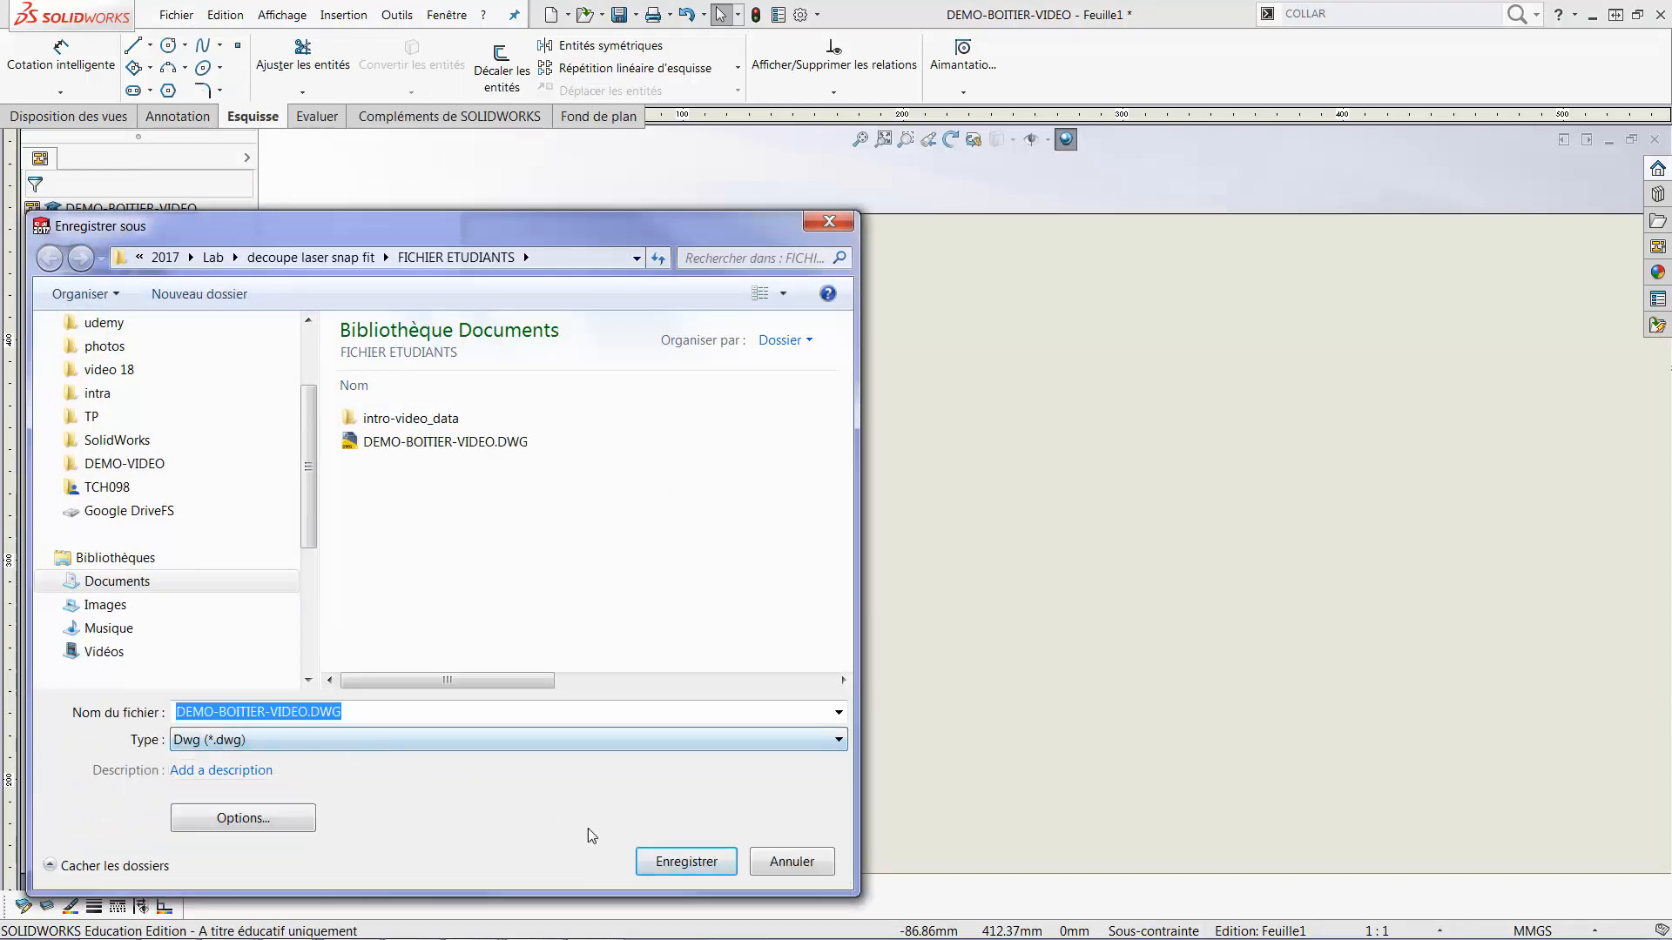
pyautogui.click(687, 862)
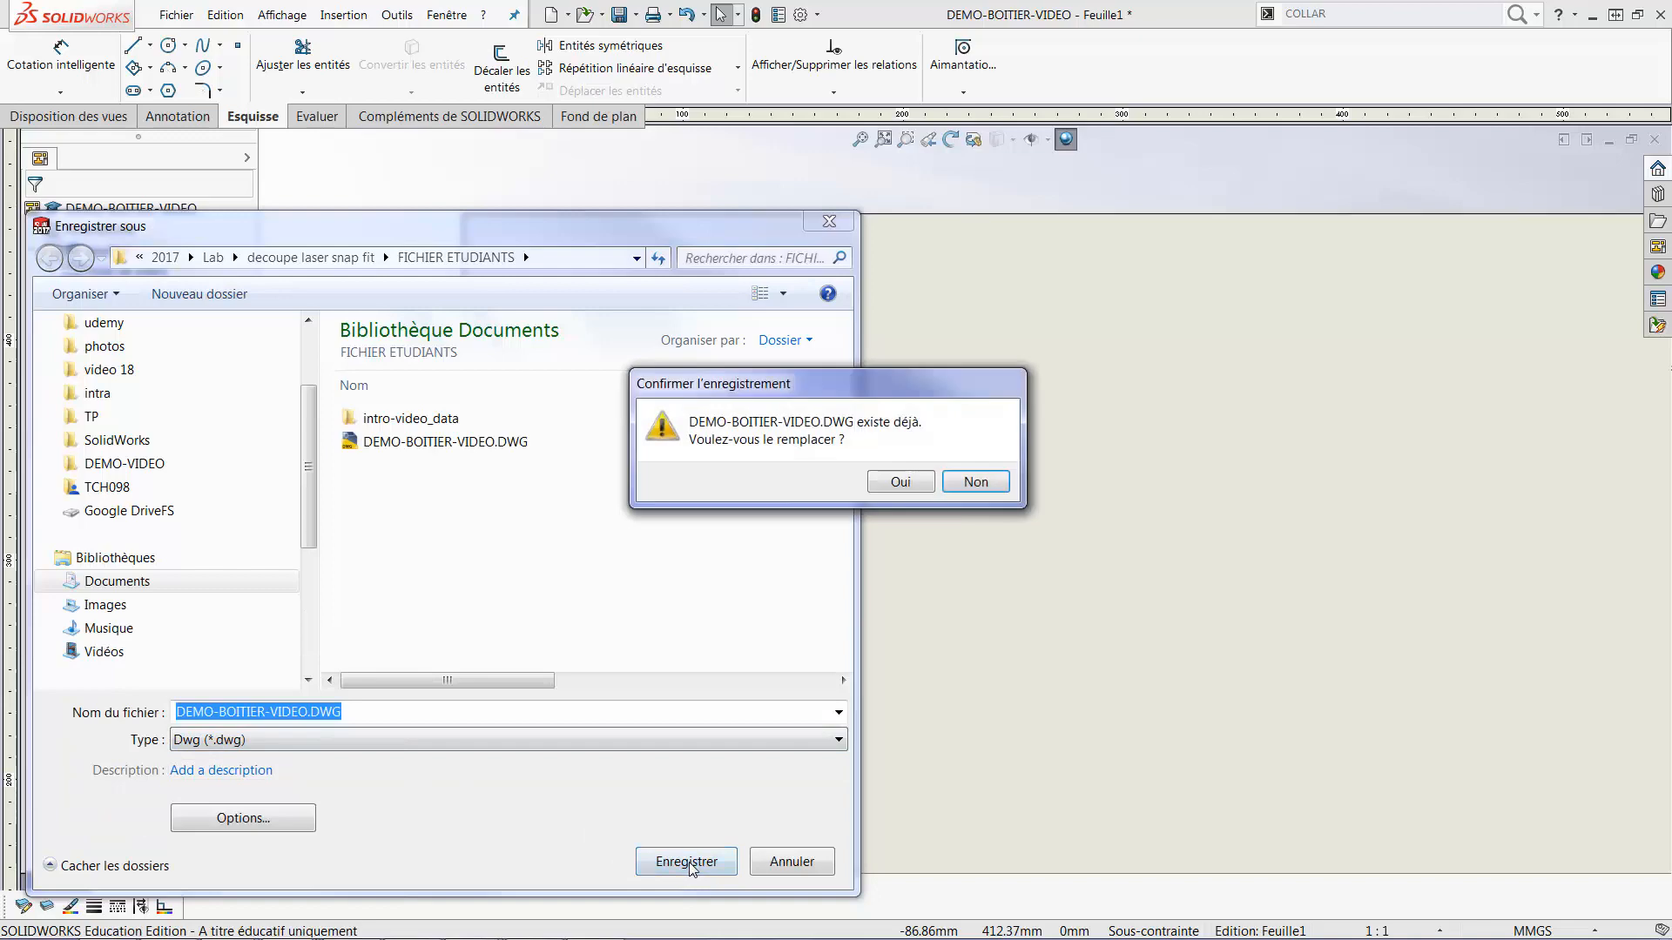
pyautogui.click(918, 480)
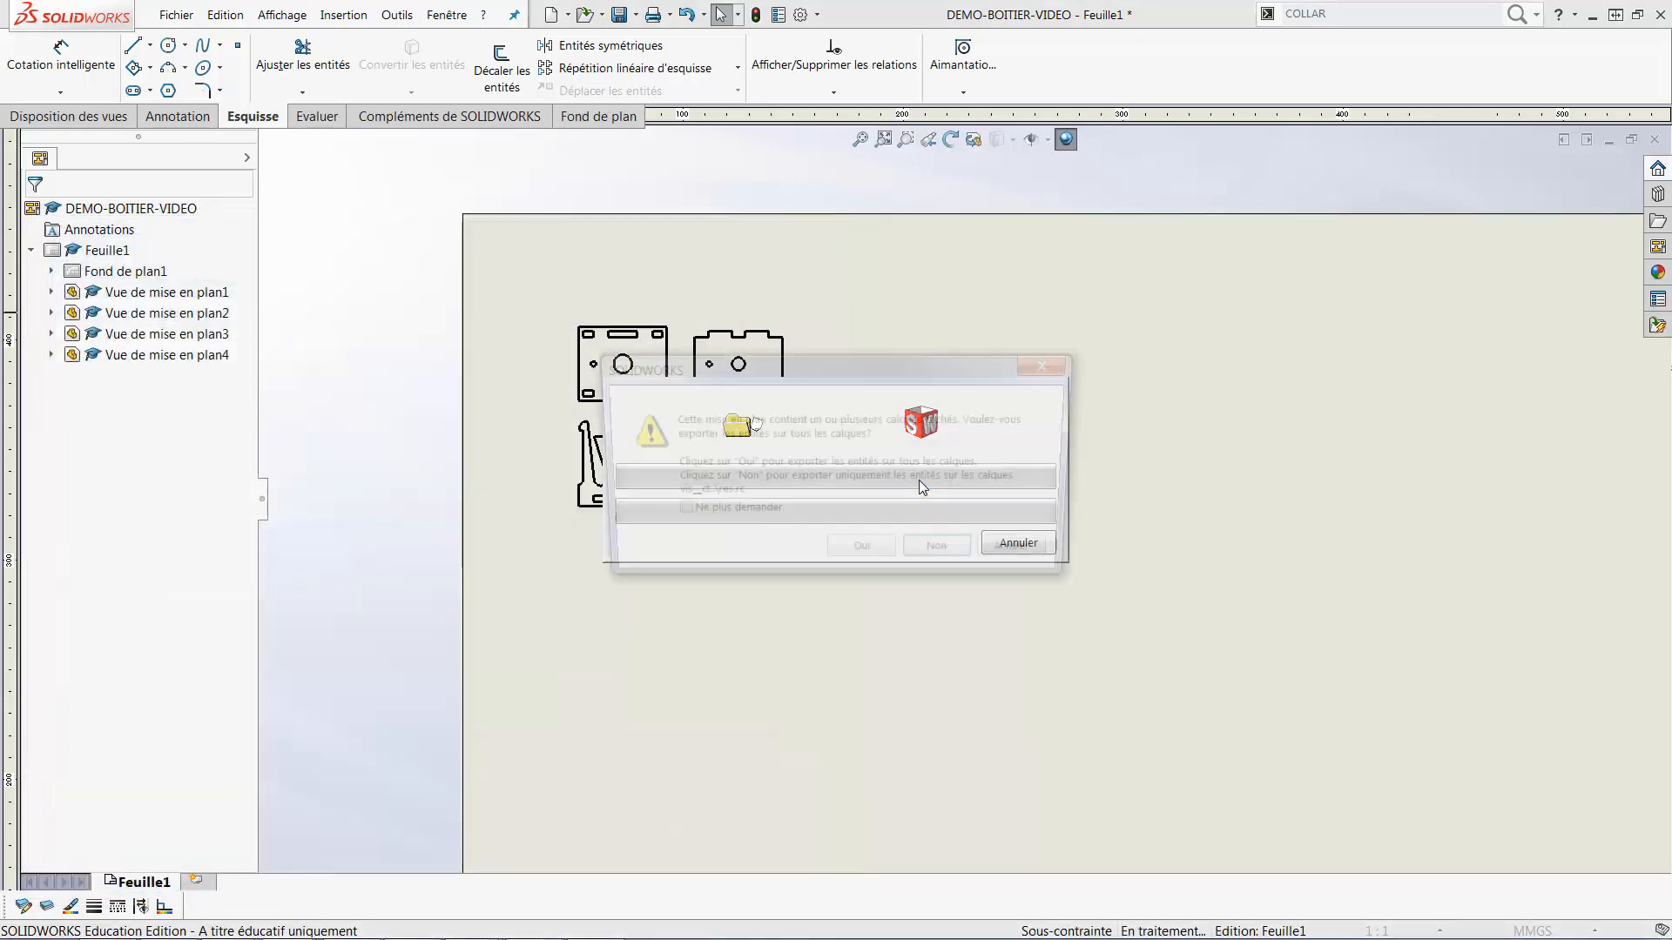
pyautogui.click(947, 555)
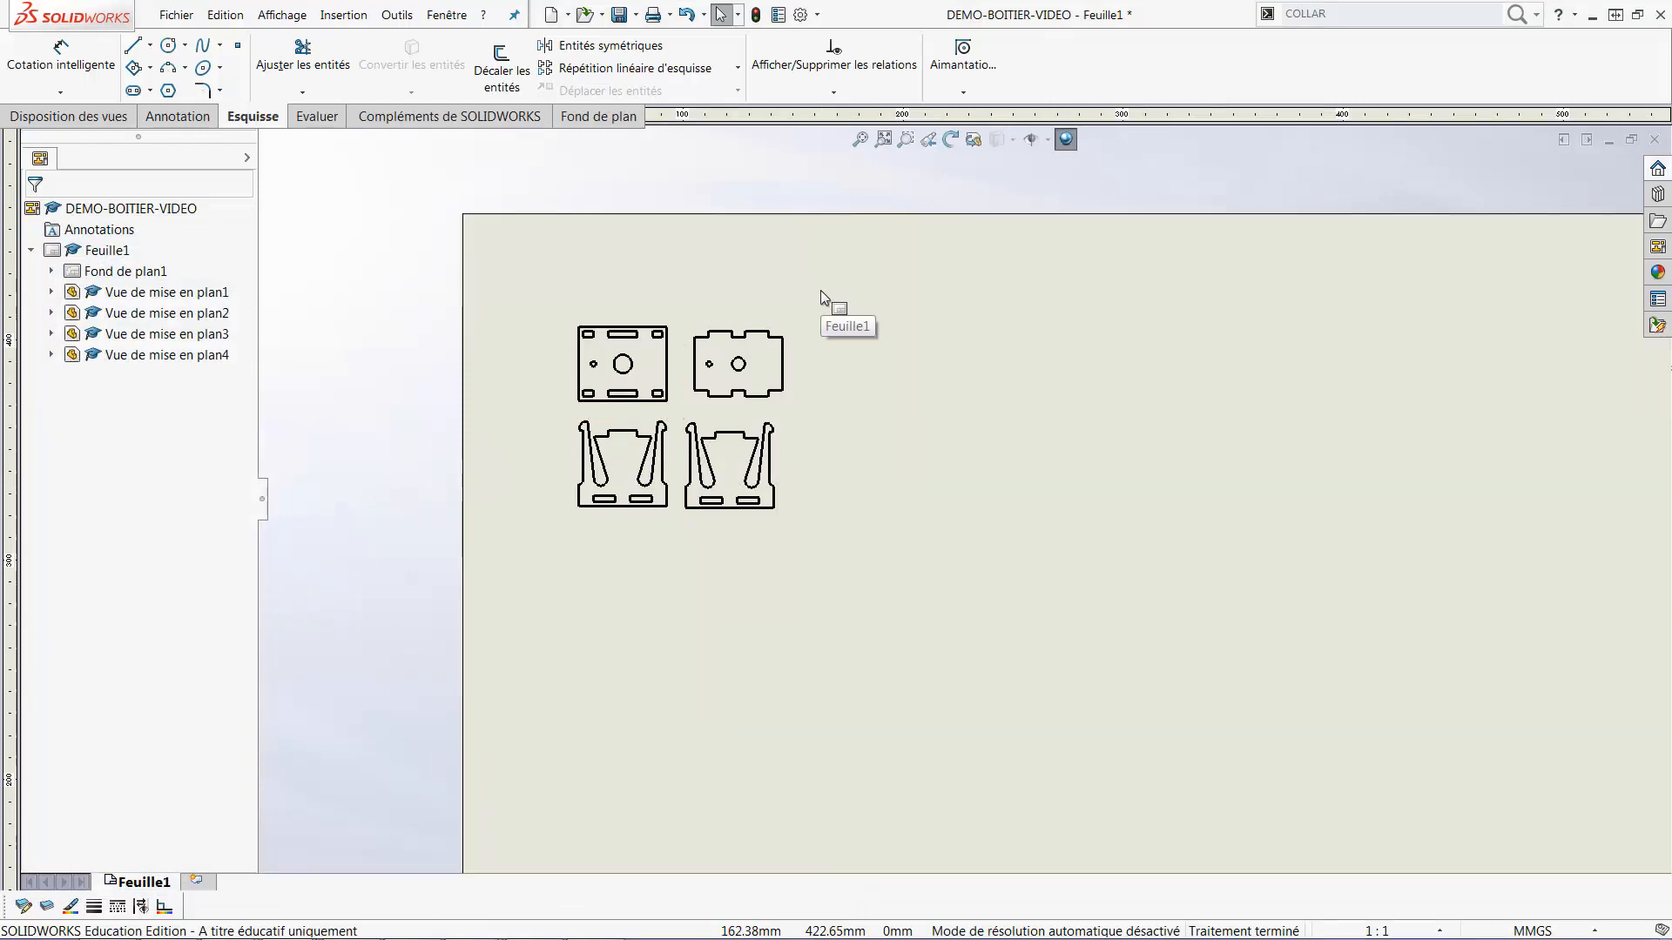
# Switch to the transmission-demo-etudiant assembly and examine how the box, motor, shaft, gears and propeller fit together
pyautogui.hotkey('ctrl', 'Tab')
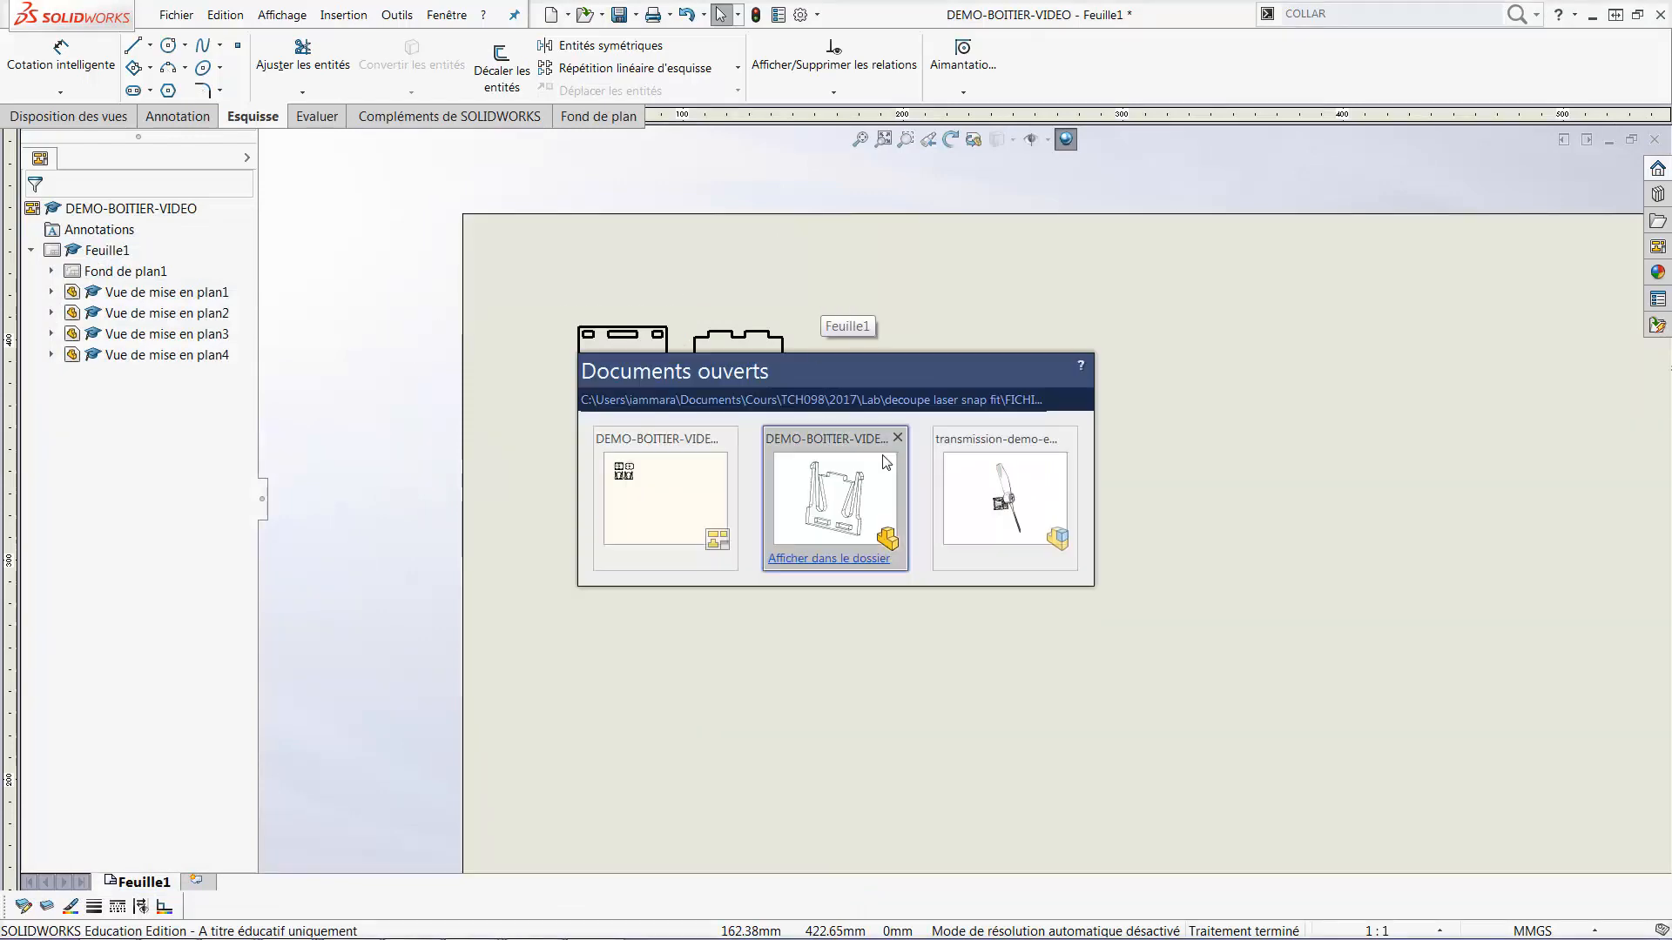
pyautogui.click(943, 473)
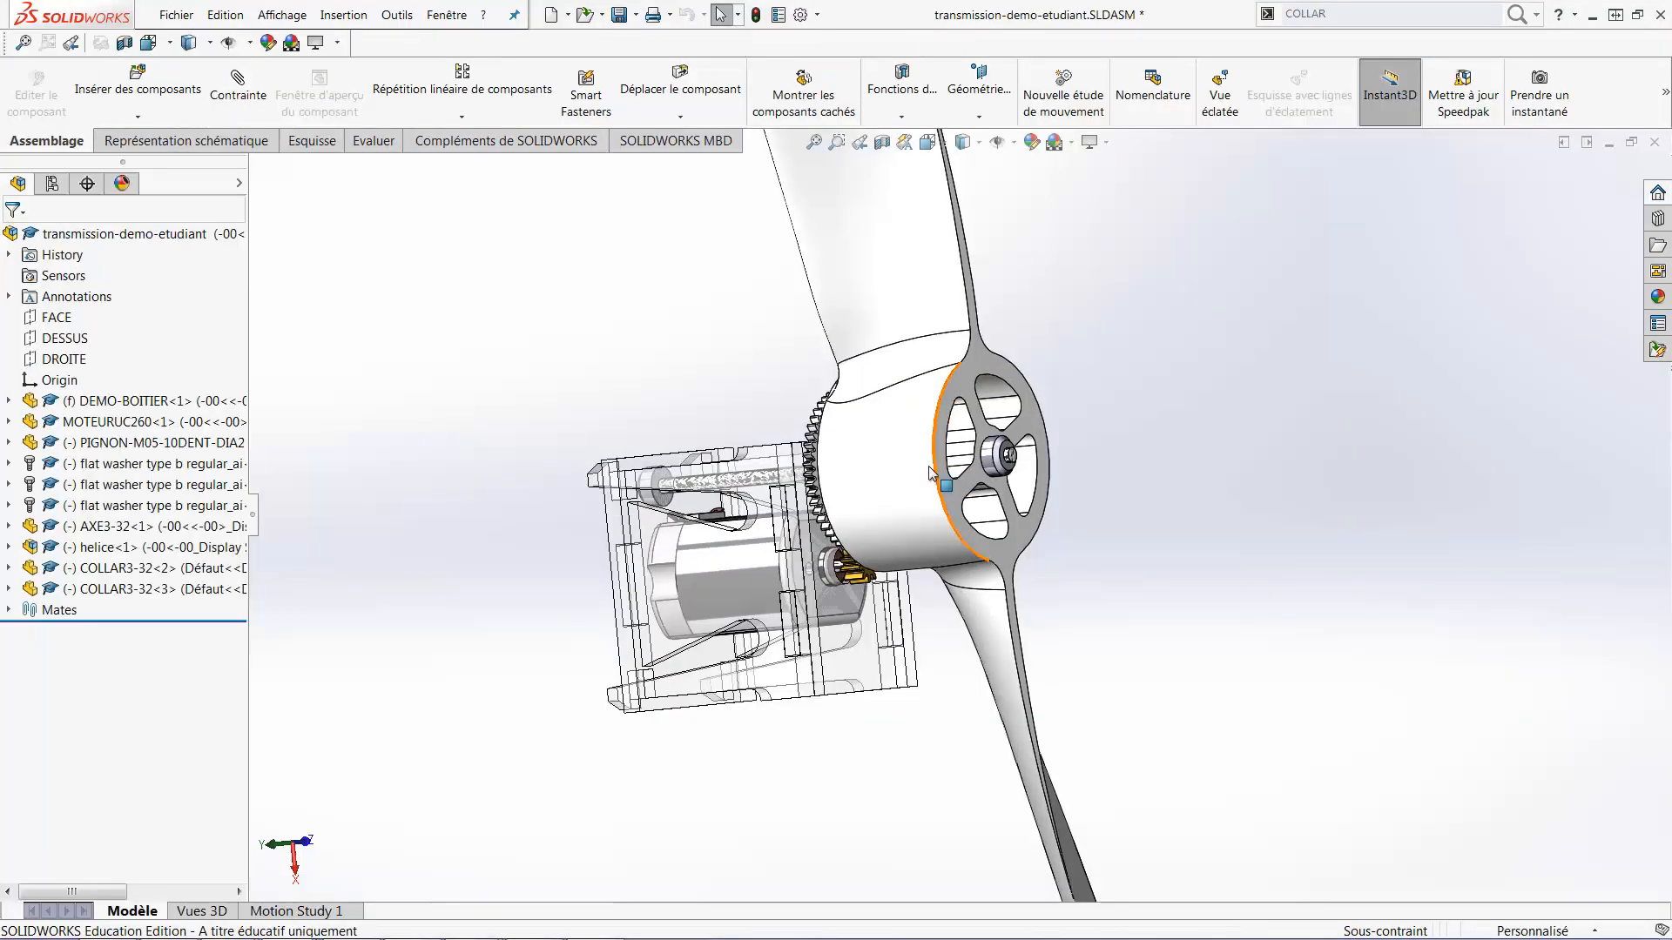
pyautogui.moveTo(901, 522); pyautogui.dragTo(921, 456)
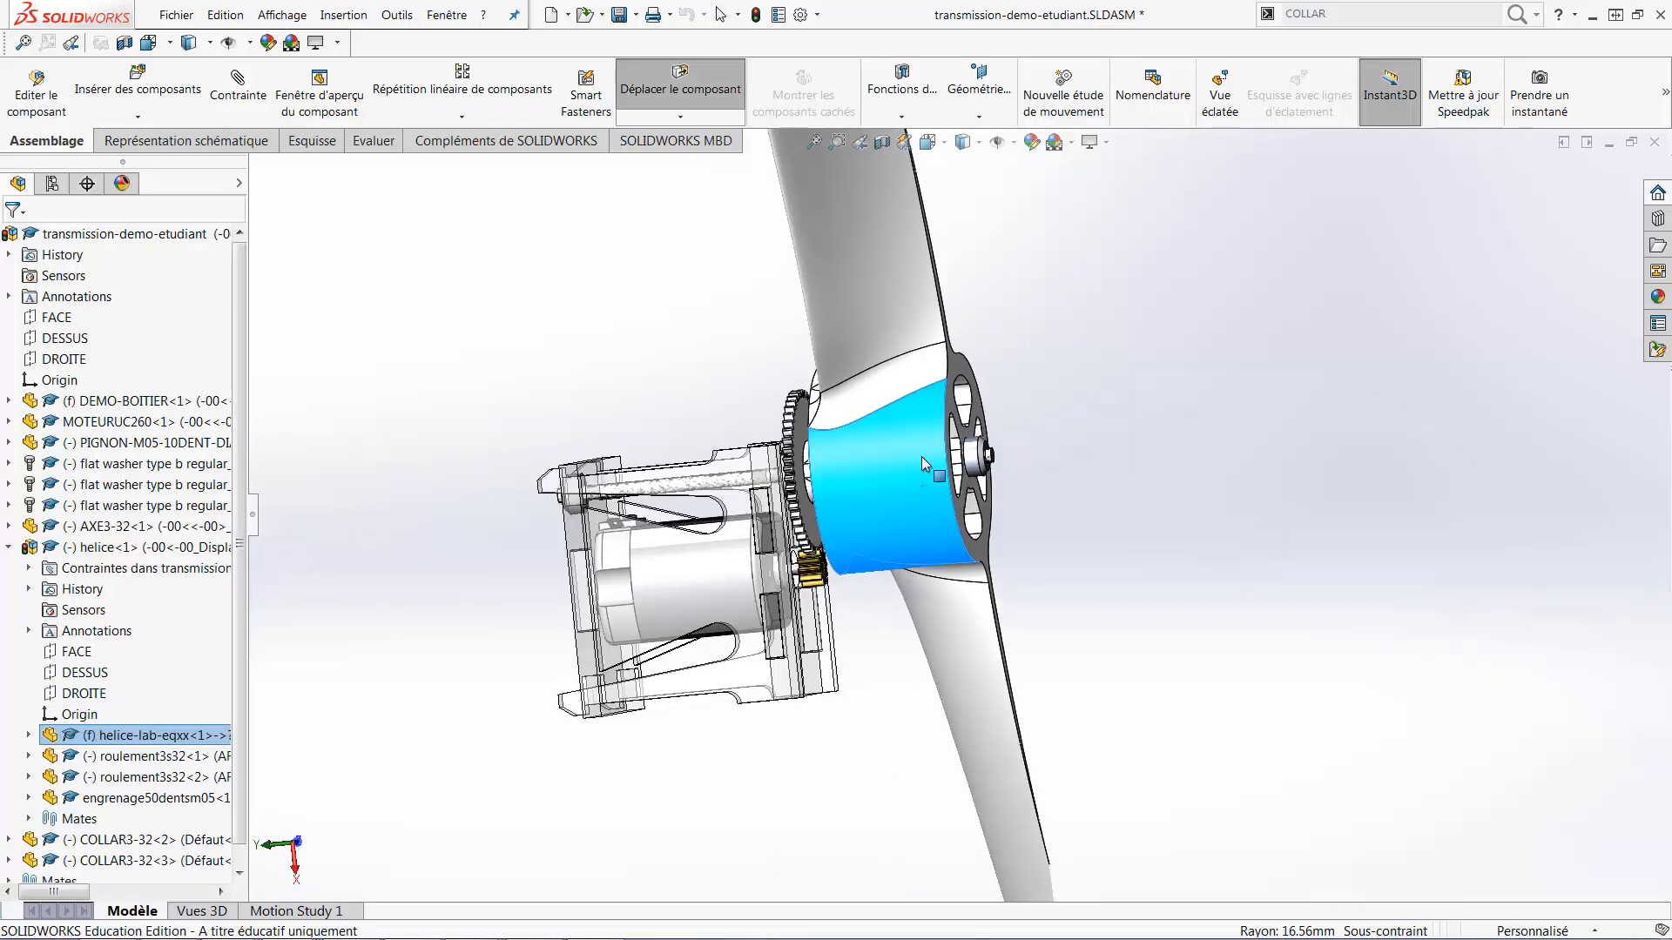
pyautogui.moveTo(685, 579); pyautogui.dragTo(740, 688, button='middle')
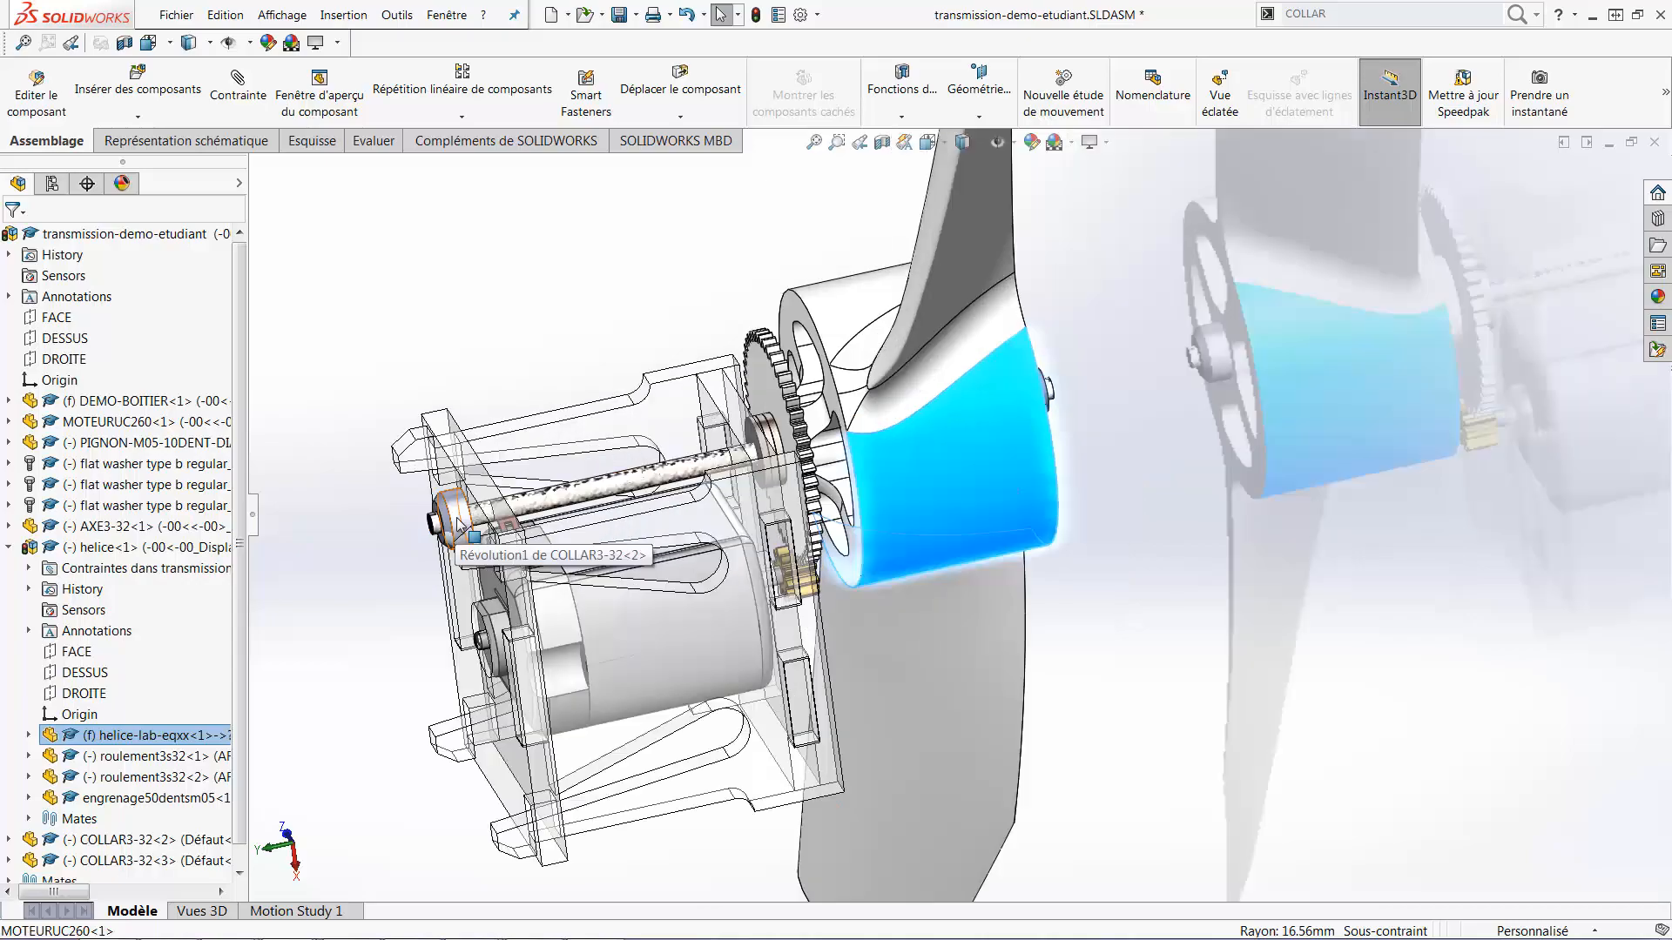
pyautogui.scroll(-3, 740, 413)
pyautogui.moveTo(609, 528); pyautogui.dragTo(761, 294, button='middle')
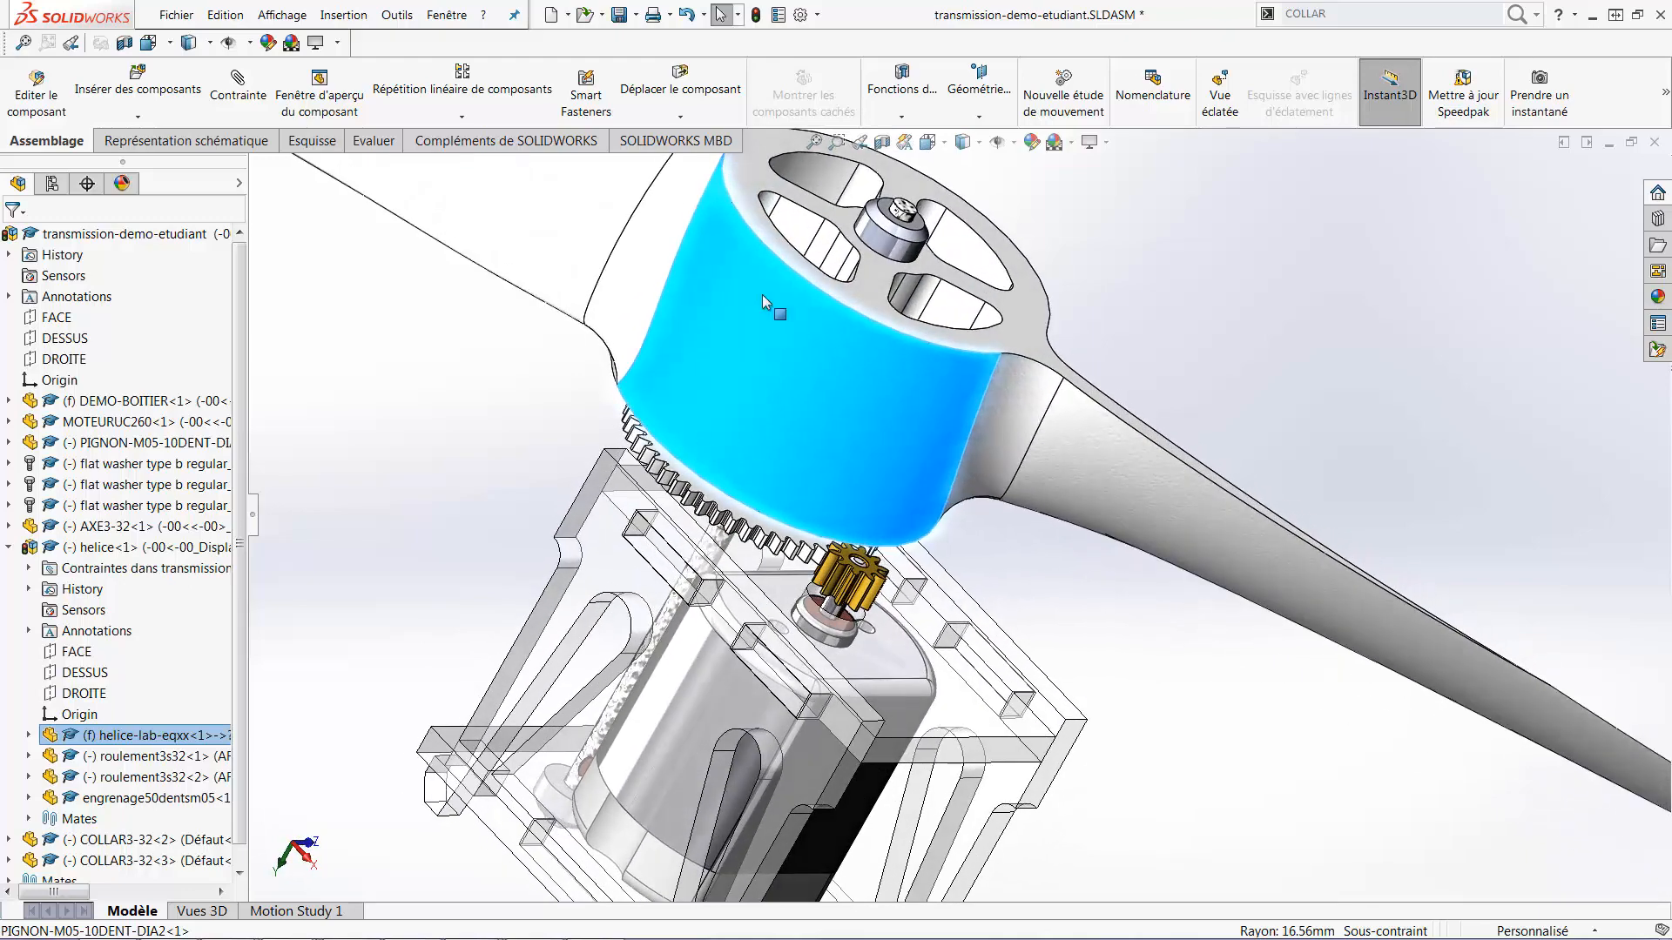
pyautogui.scroll(2, 866, 582)
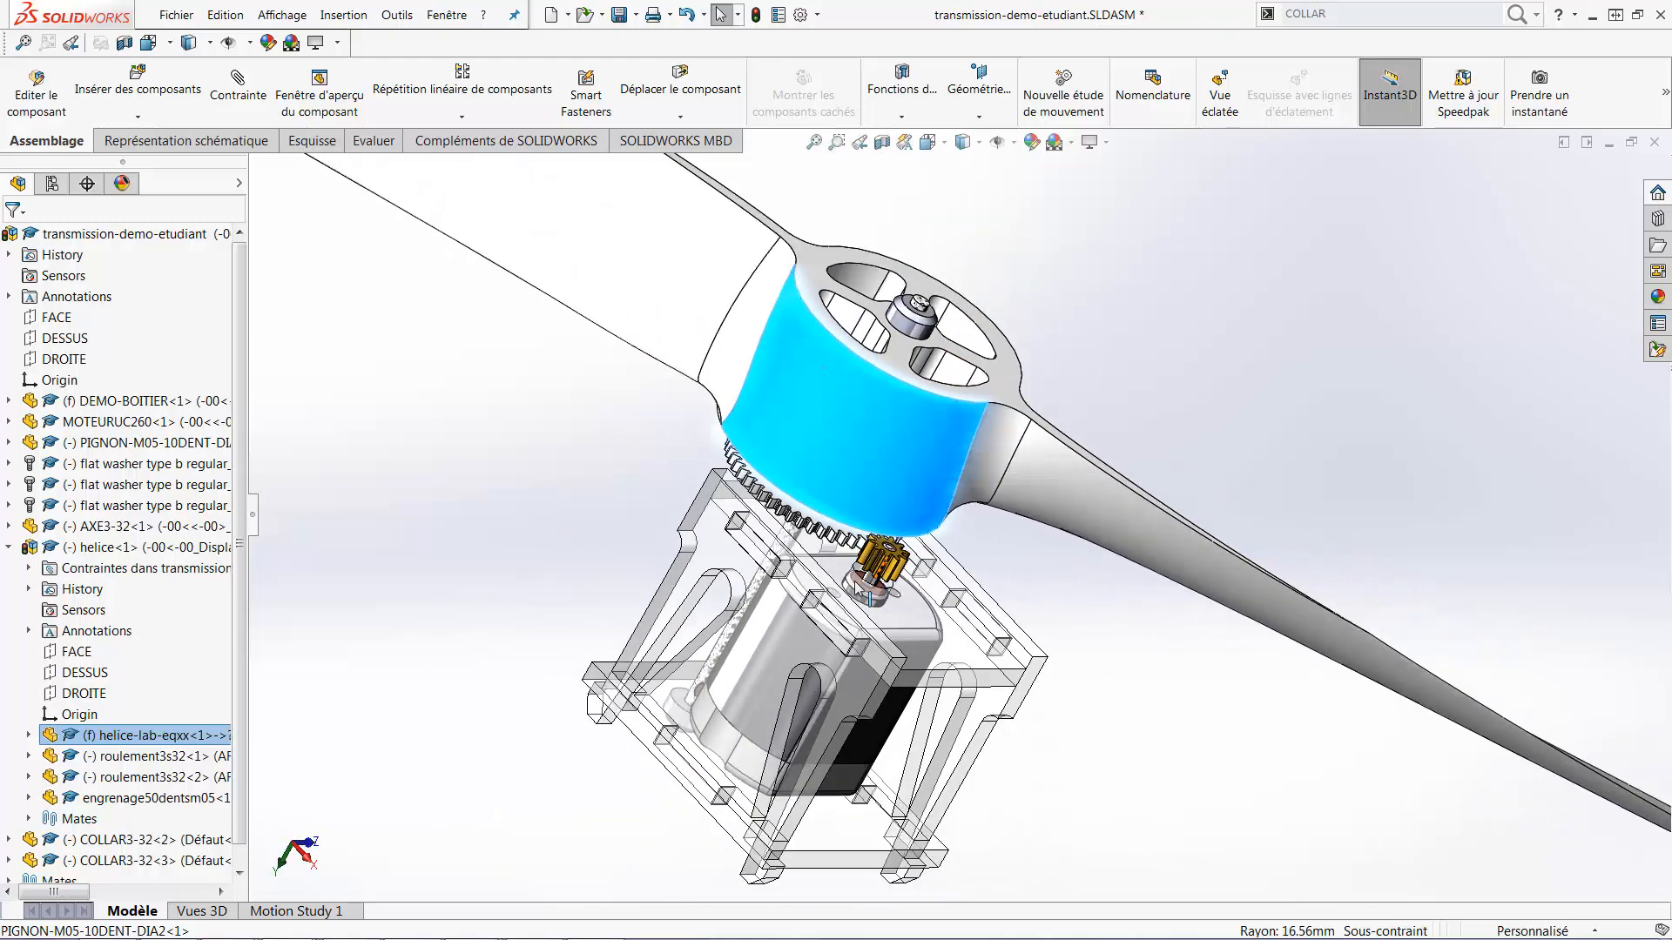